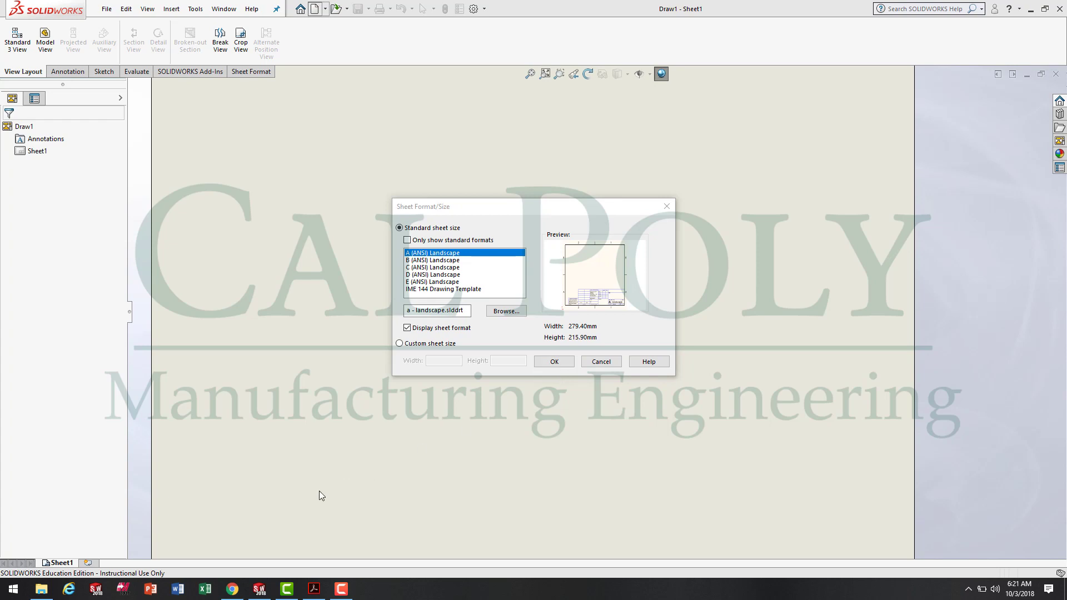
Step: Switch to Chrome and download the IME 144 Drawing Template from the Week #1 section of the course page
left_click(232, 589)
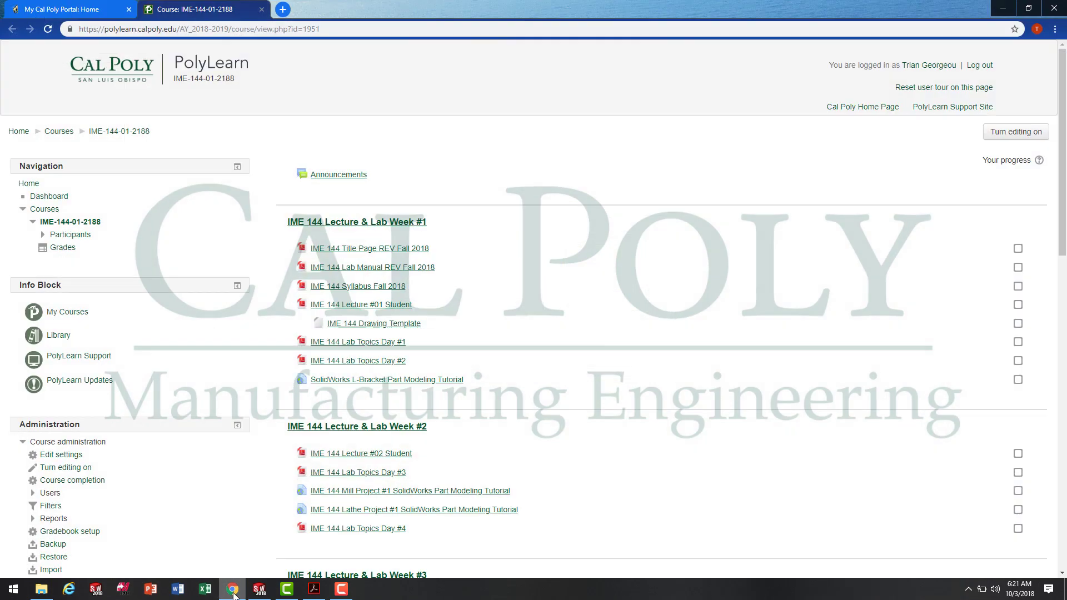
left_click(412, 325)
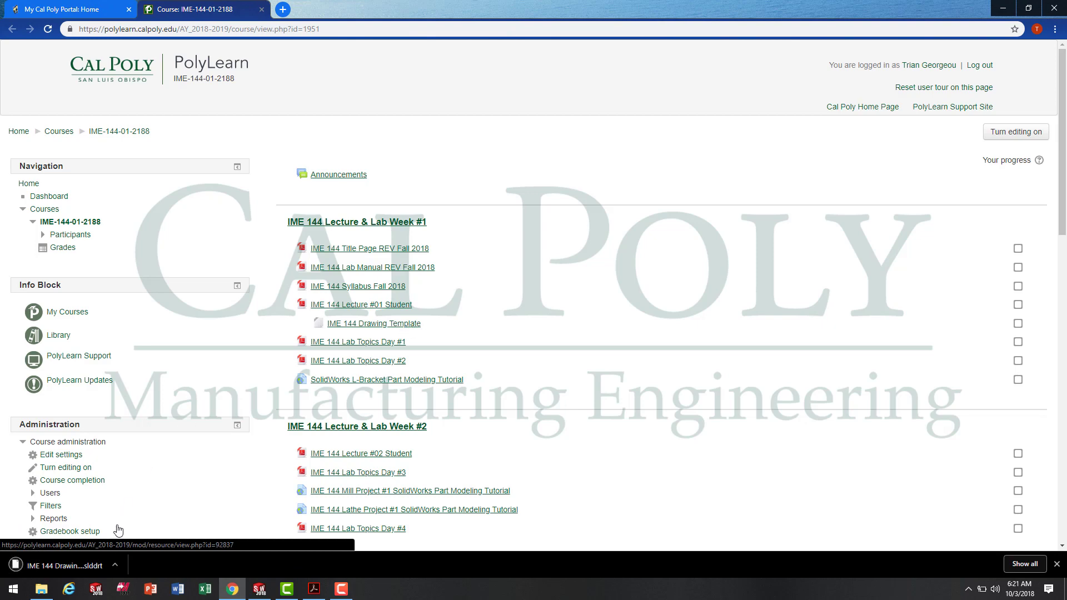
left_click(48, 593)
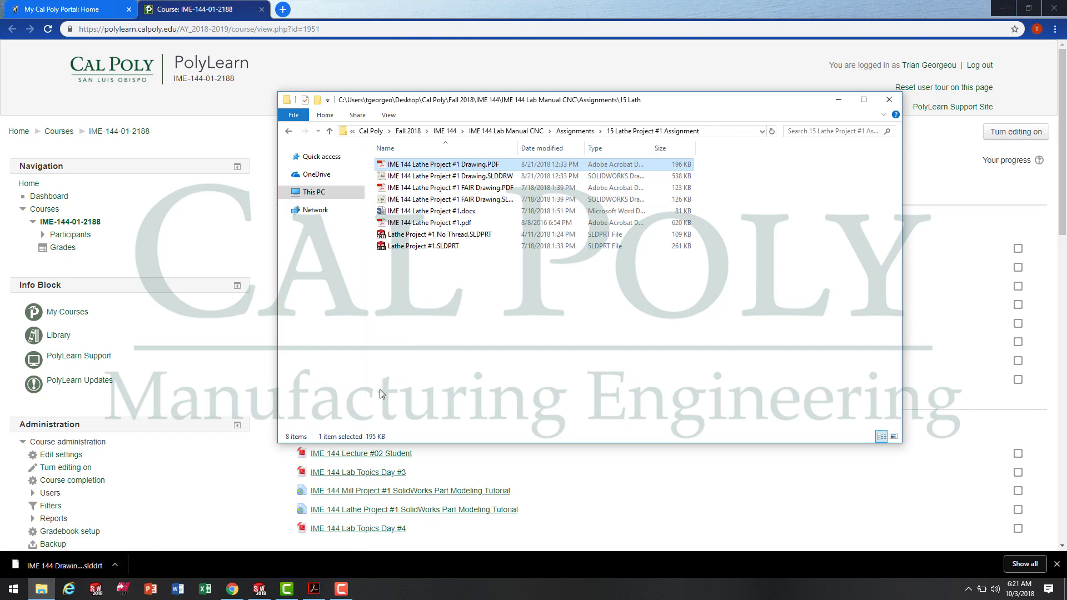
left_click(355, 133)
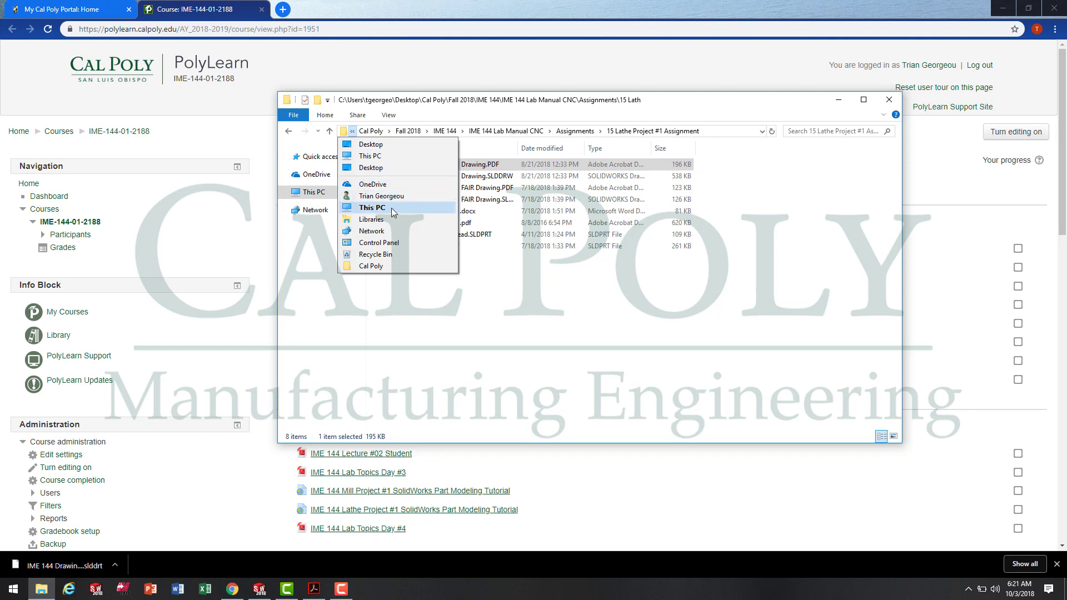
left_click(371, 144)
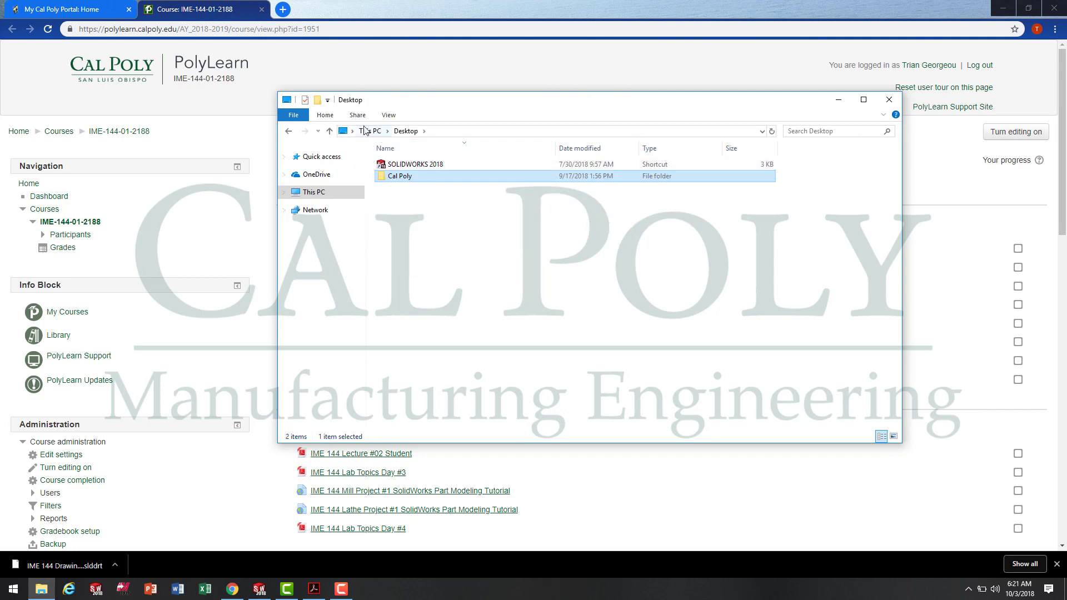
left_click(353, 131)
left_click(305, 211)
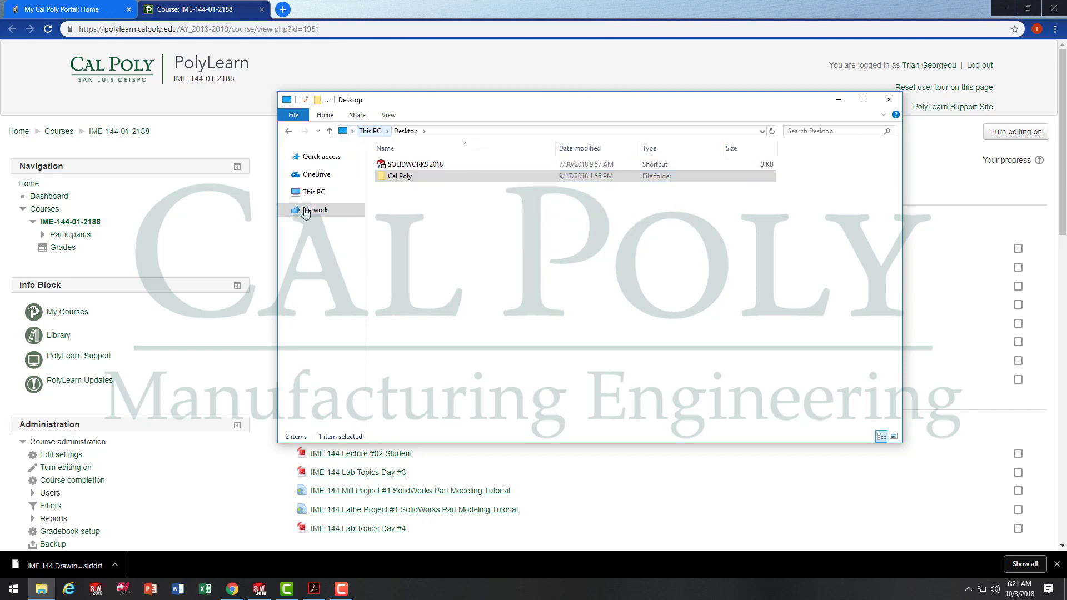
left_click(673, 243)
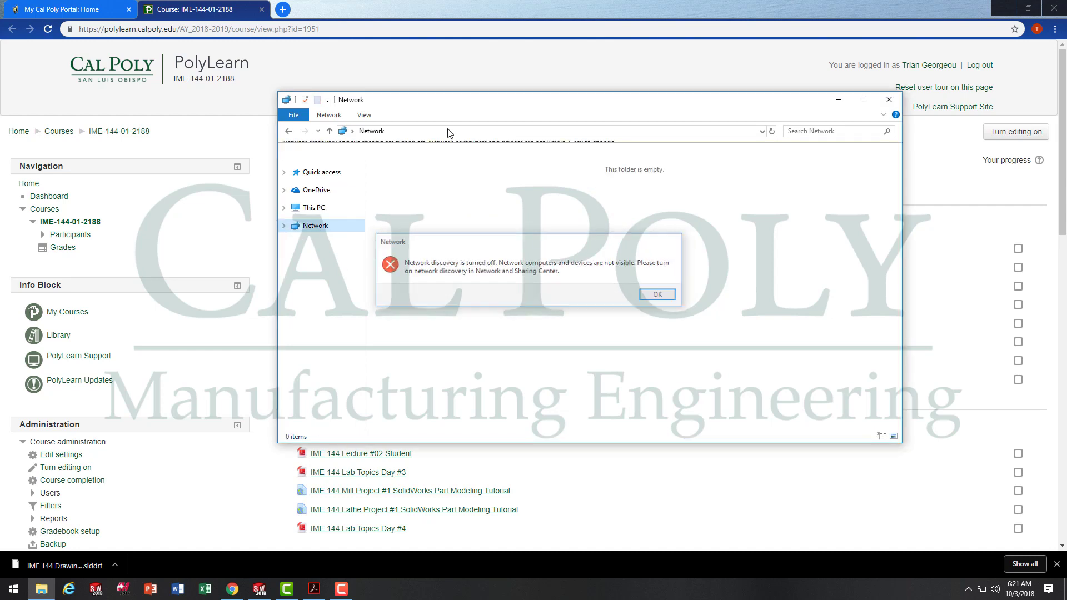
left_click(330, 131)
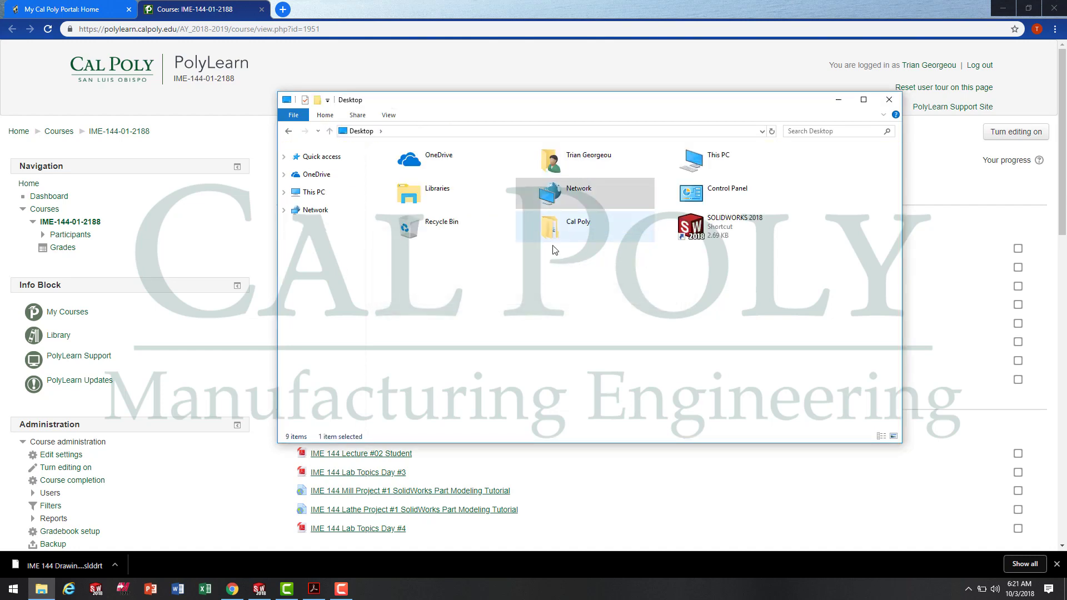
double_click(452, 193)
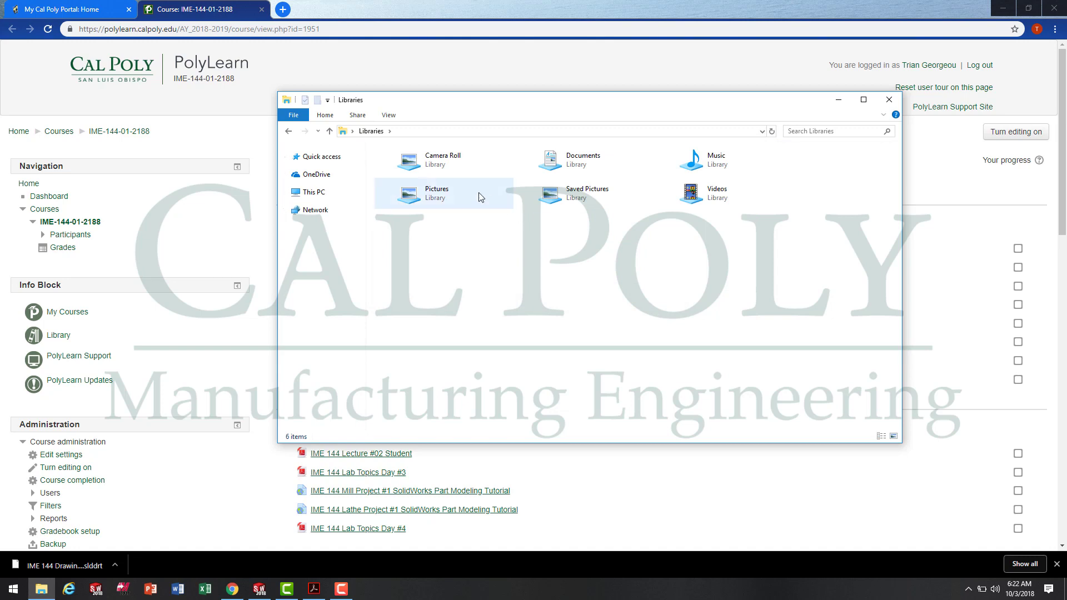
left_click(391, 131)
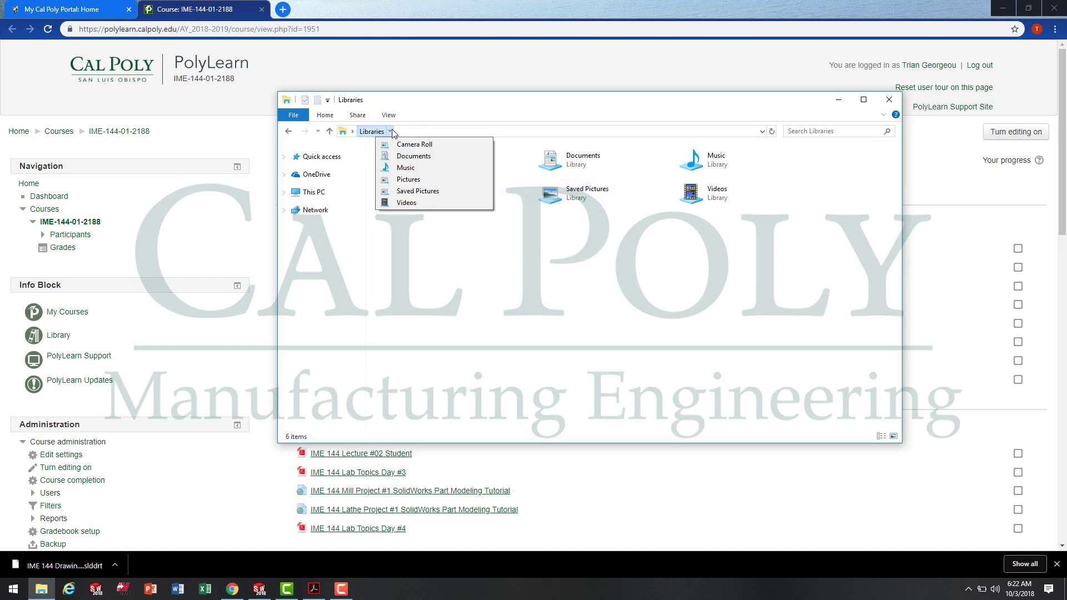
left_click(762, 132)
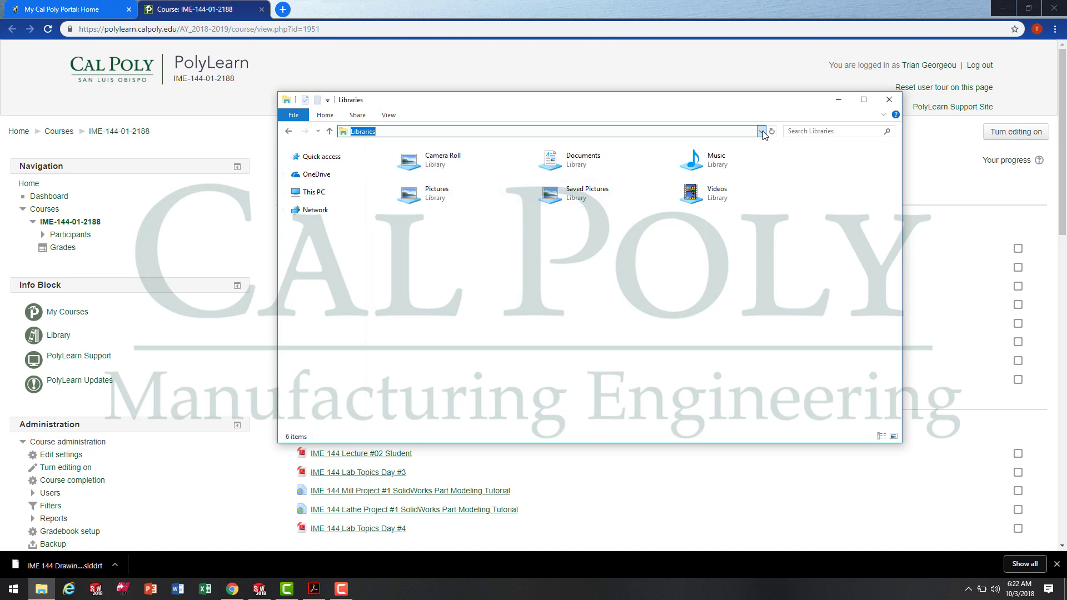
left_click(890, 101)
Step: Switch to File Explorer, open the Downloads folder in the user profile, and copy IME 144 Drawing Template.slddrt
left_click(42, 590)
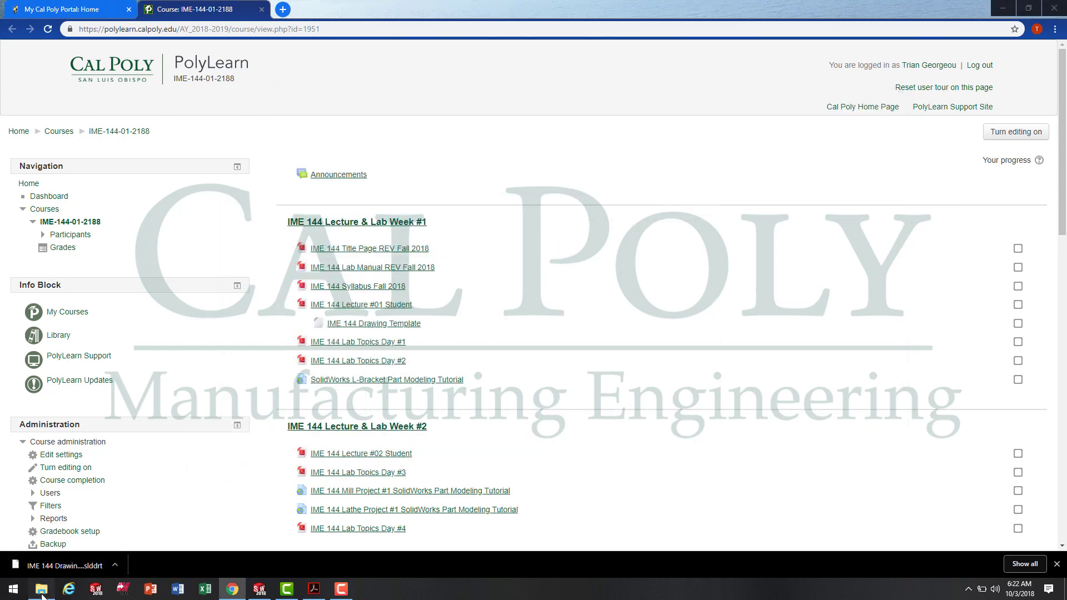
left_click(41, 590)
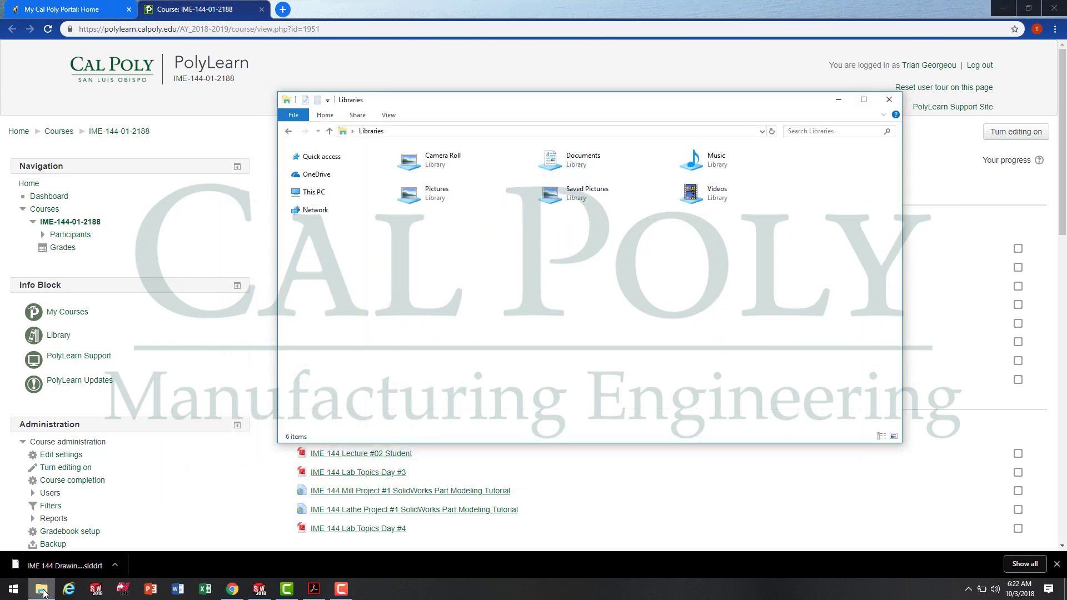
left_click(329, 131)
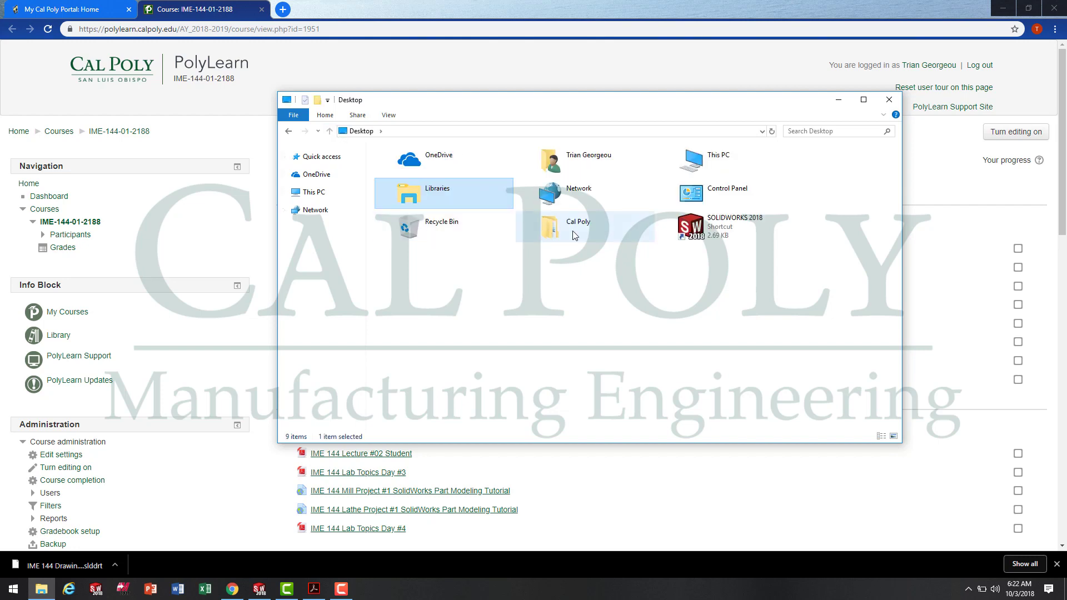
left_click(591, 158)
double_click(578, 159)
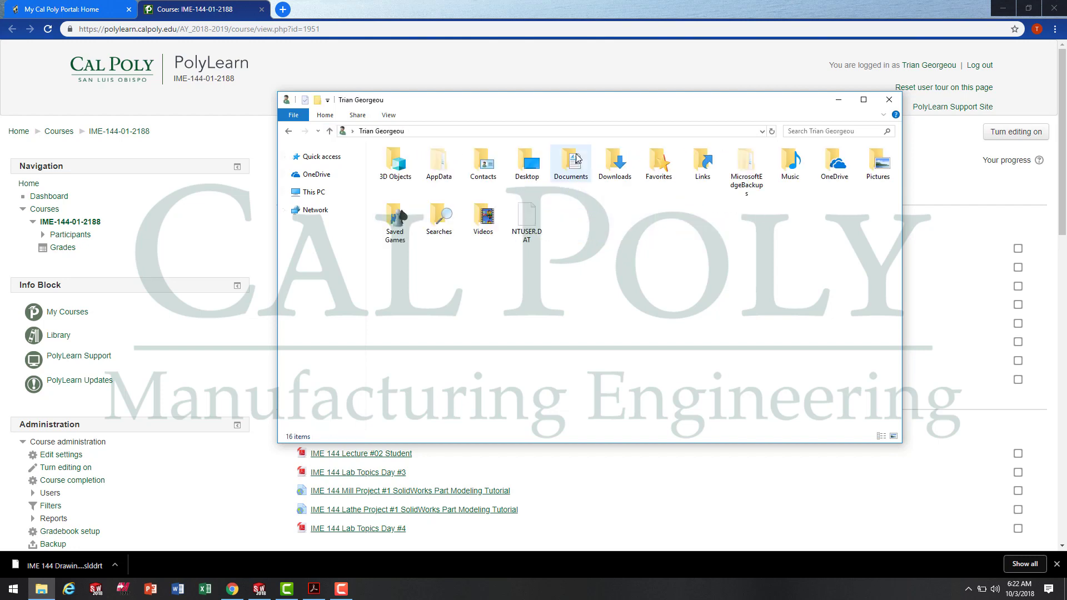
double_click(612, 167)
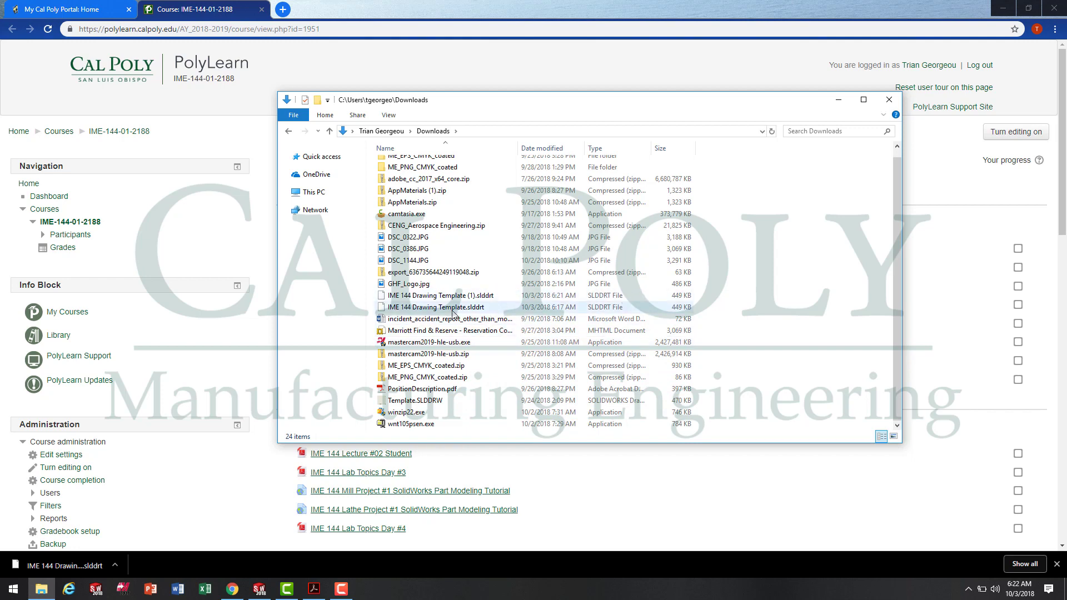
right_click(482, 312)
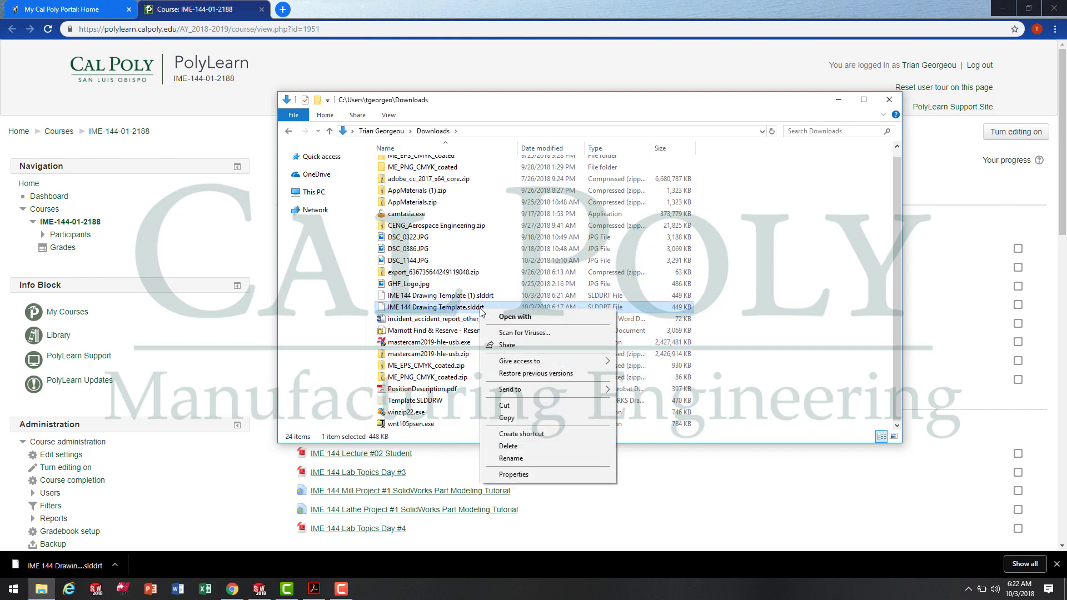
left_click(529, 419)
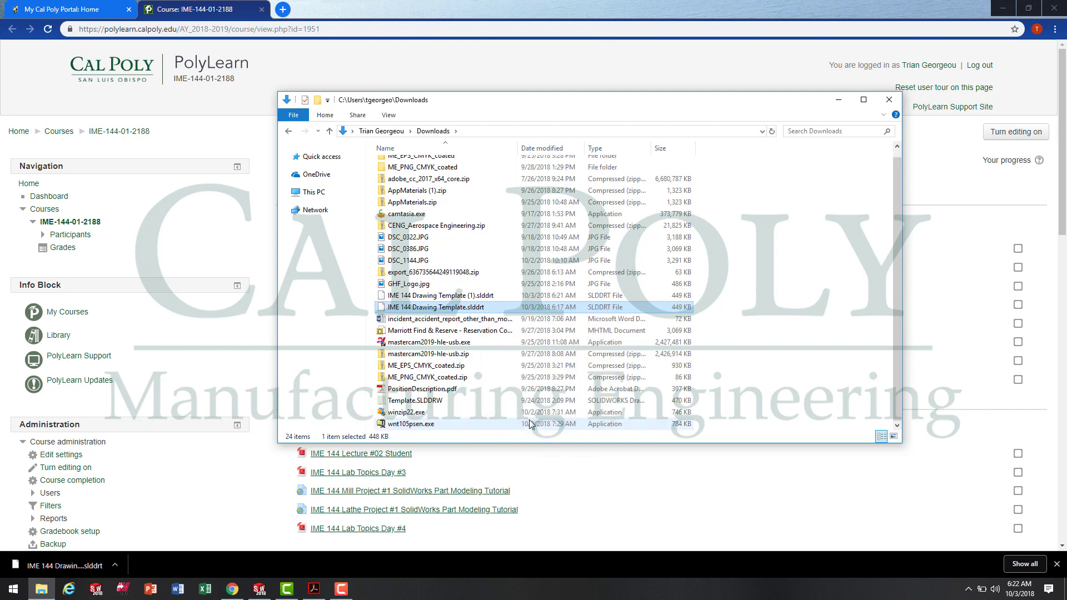
Step: Return to SOLIDWORKS, browse for a sheet format, paste the copied template over the existing file in the sheetformat folder, and open it
left_click(259, 588)
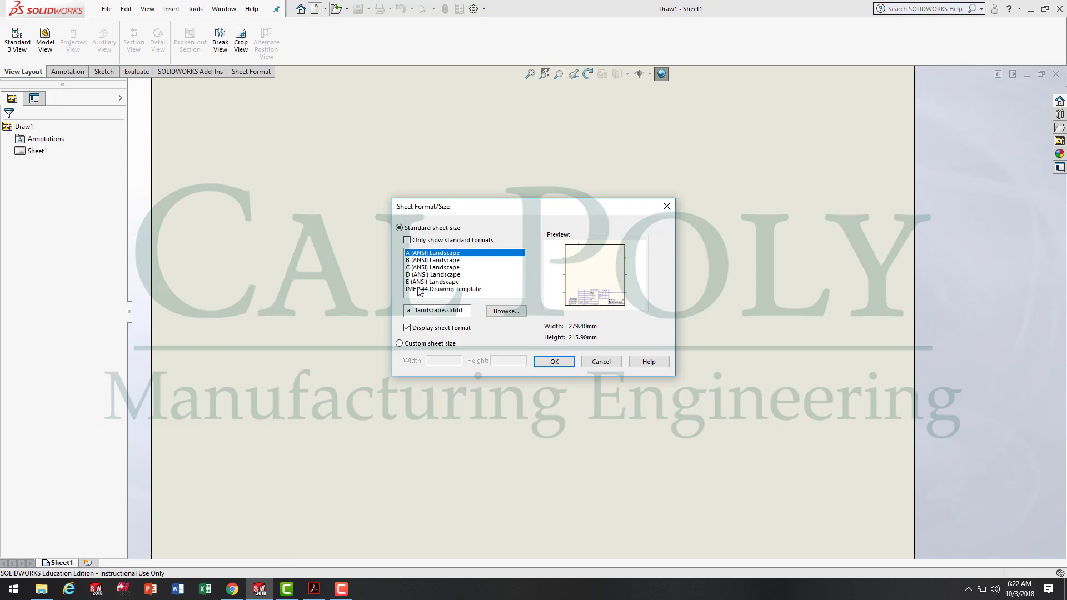
left_click(505, 313)
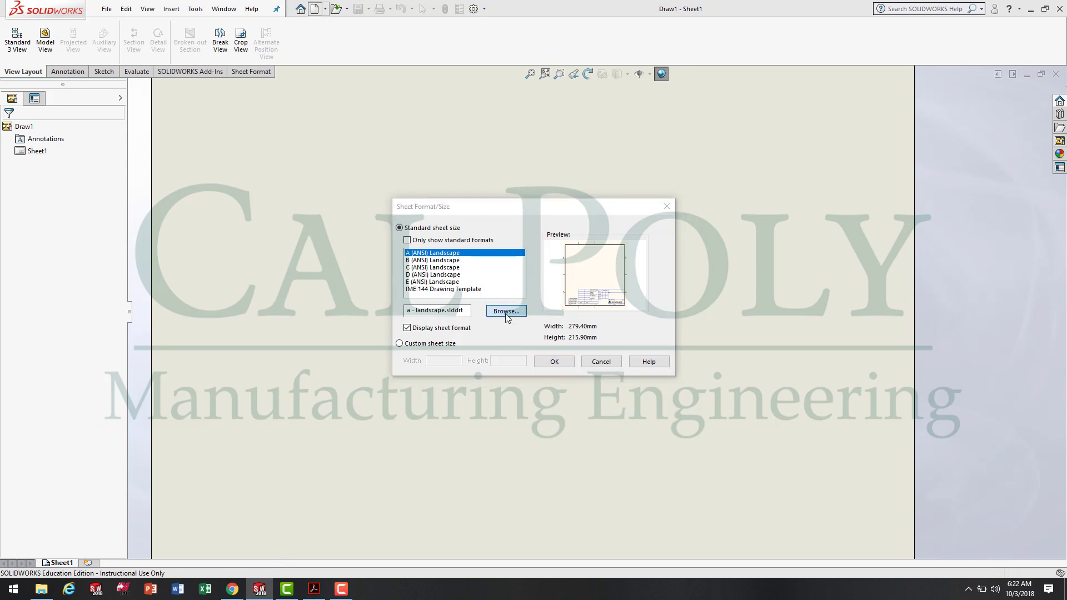
right_click(510, 312)
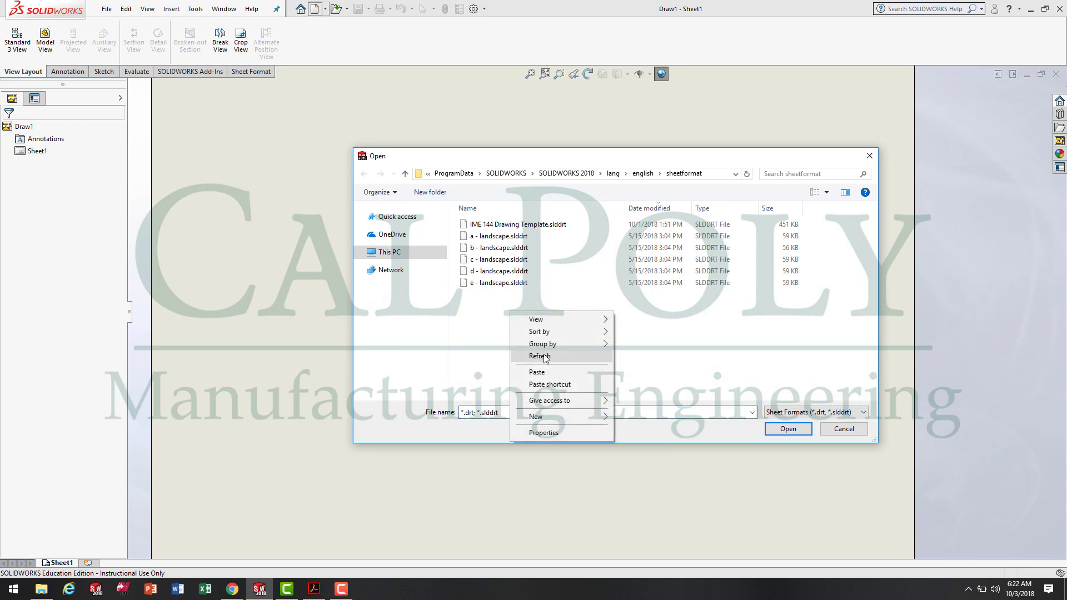
left_click(552, 373)
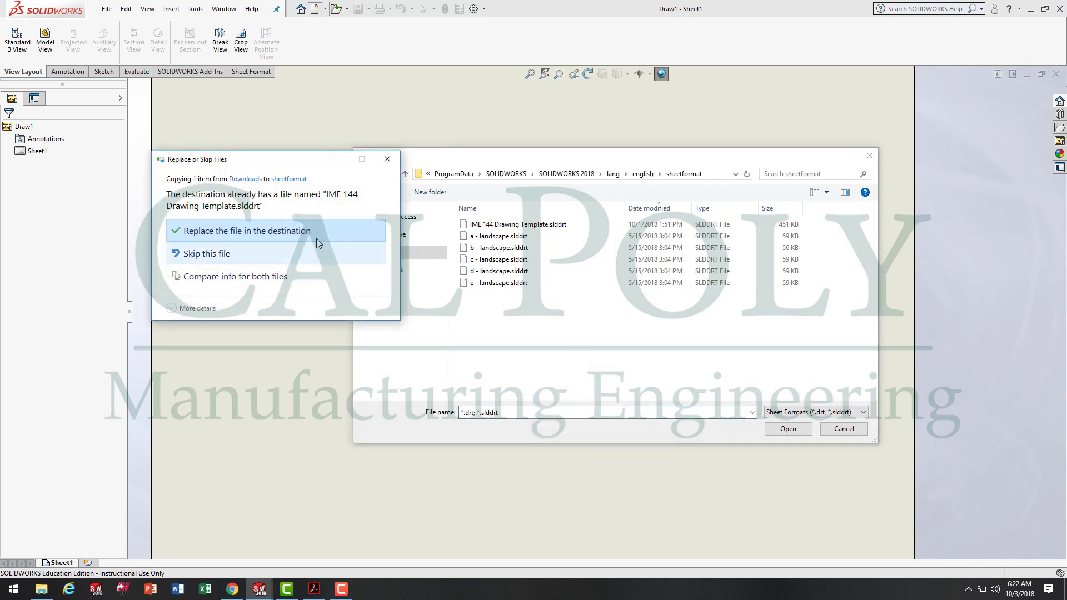
left_click(273, 239)
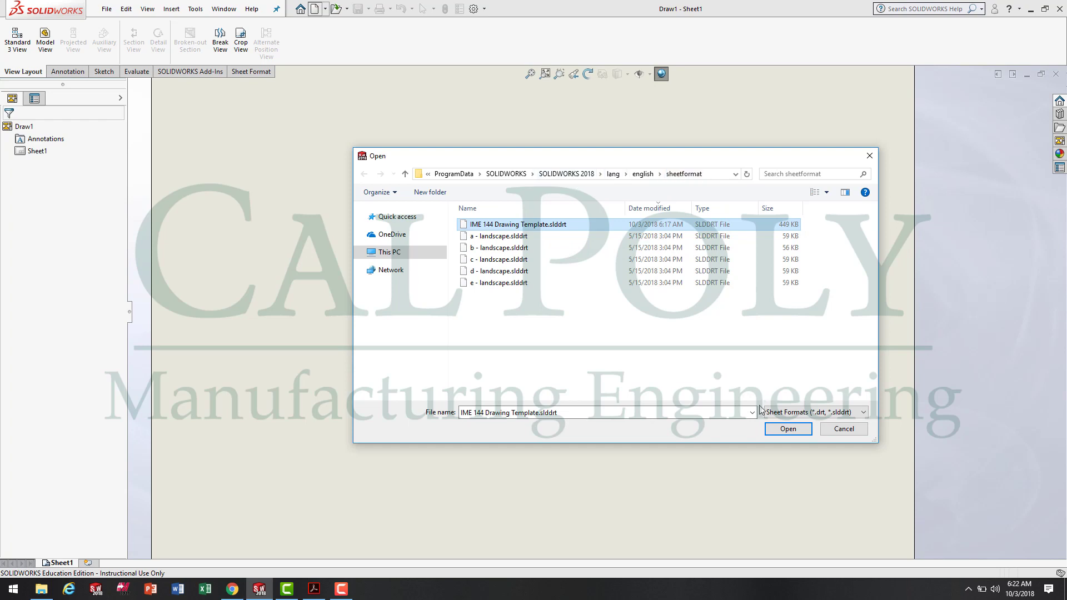
left_click(789, 429)
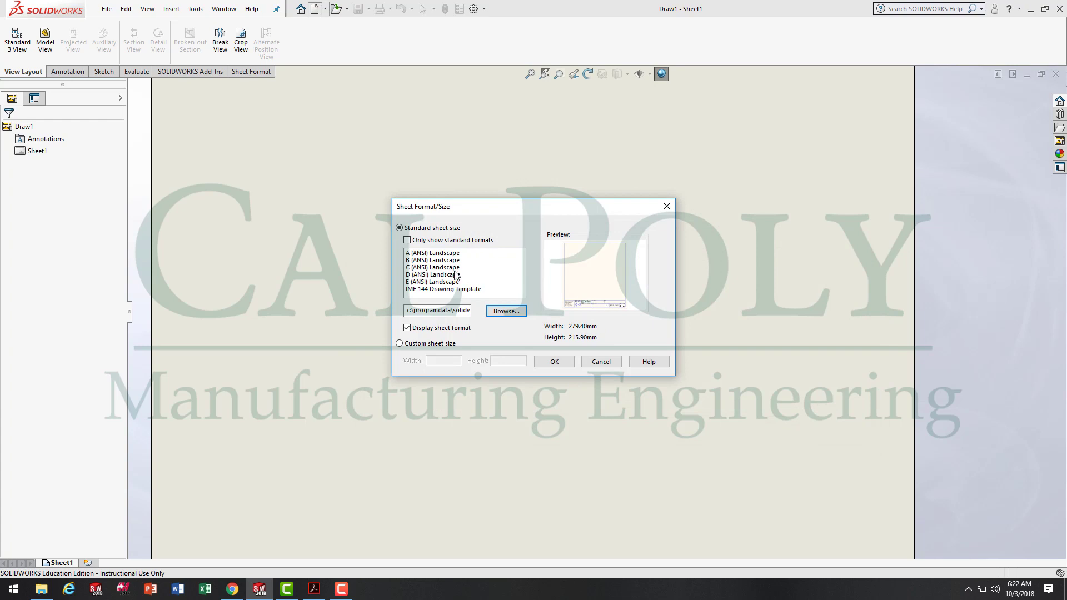
Step: Select the IME 144 Drawing Template format and toggle the Only show standard formats filter on and back off
left_click(437, 290)
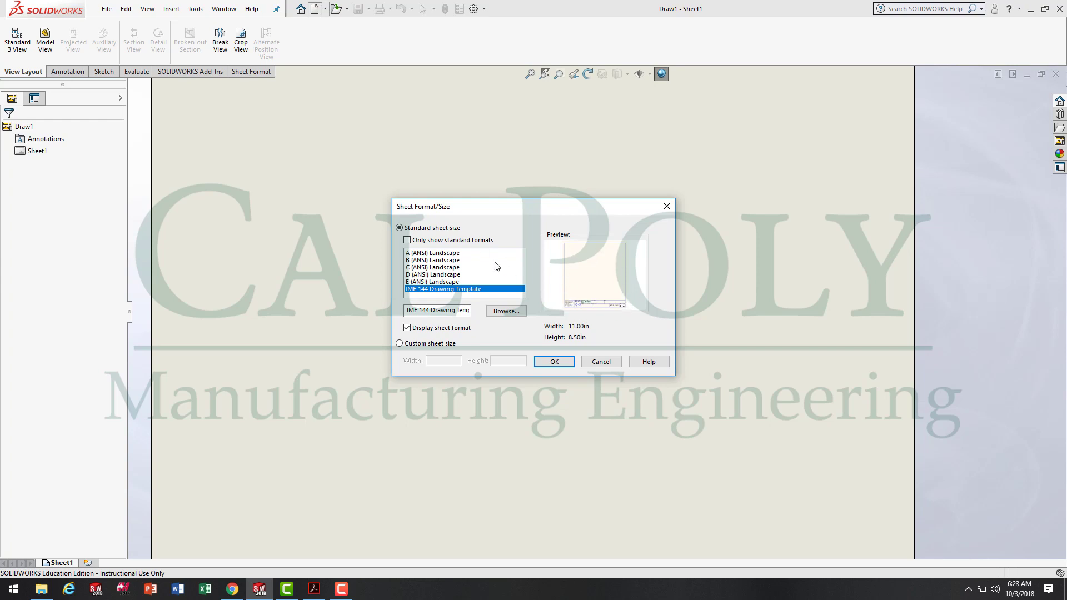
left_click(422, 241)
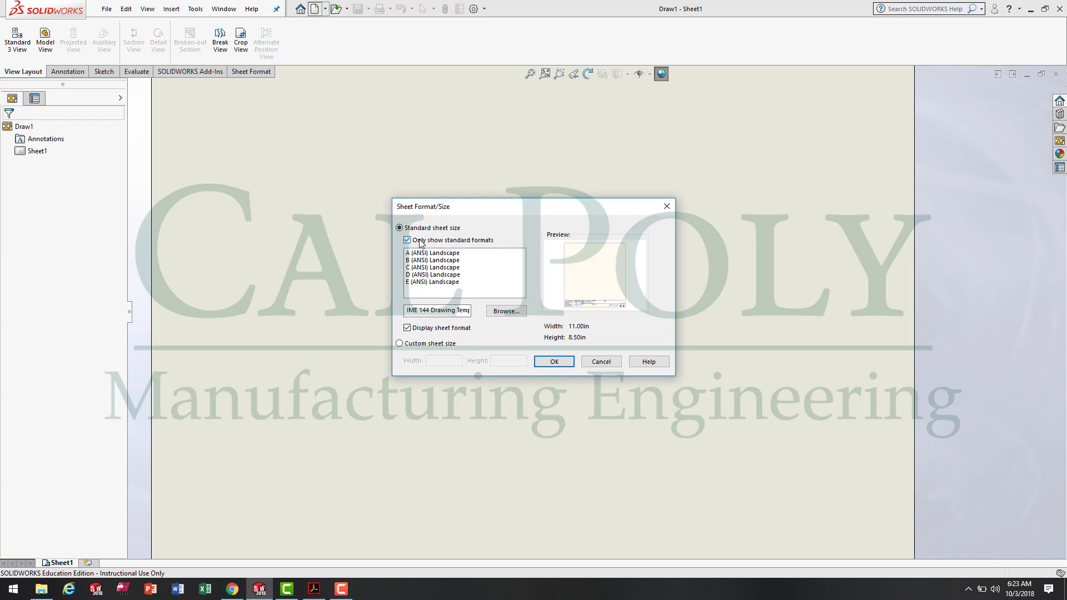
left_click(412, 242)
left_click(411, 242)
left_click(411, 243)
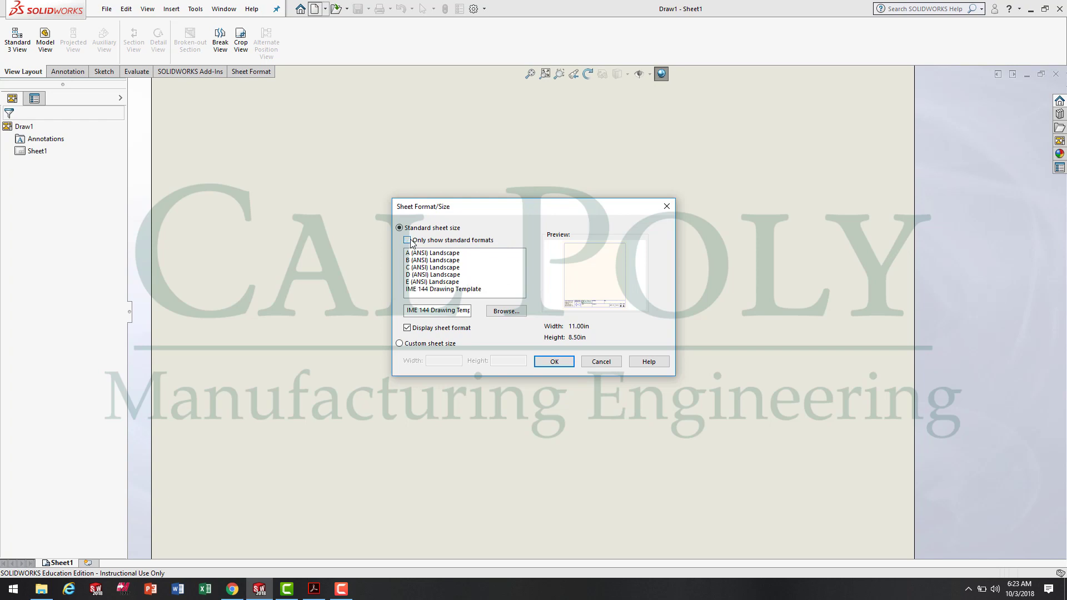
Step: Create the sheet with the IME 144 Drawing Template format and dismiss the Model View command
left_click(445, 289)
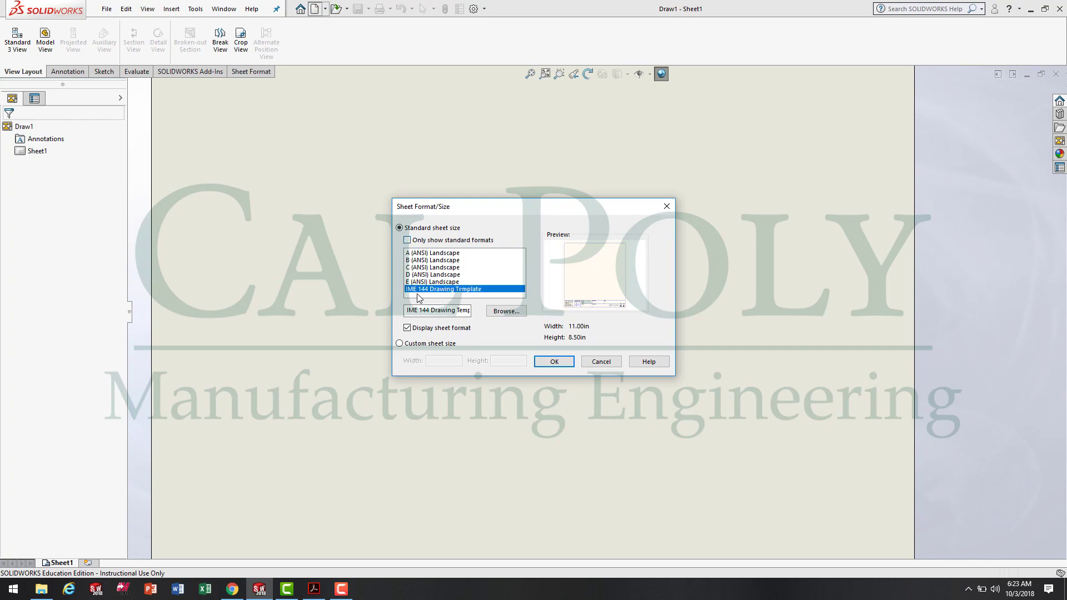
left_click(552, 362)
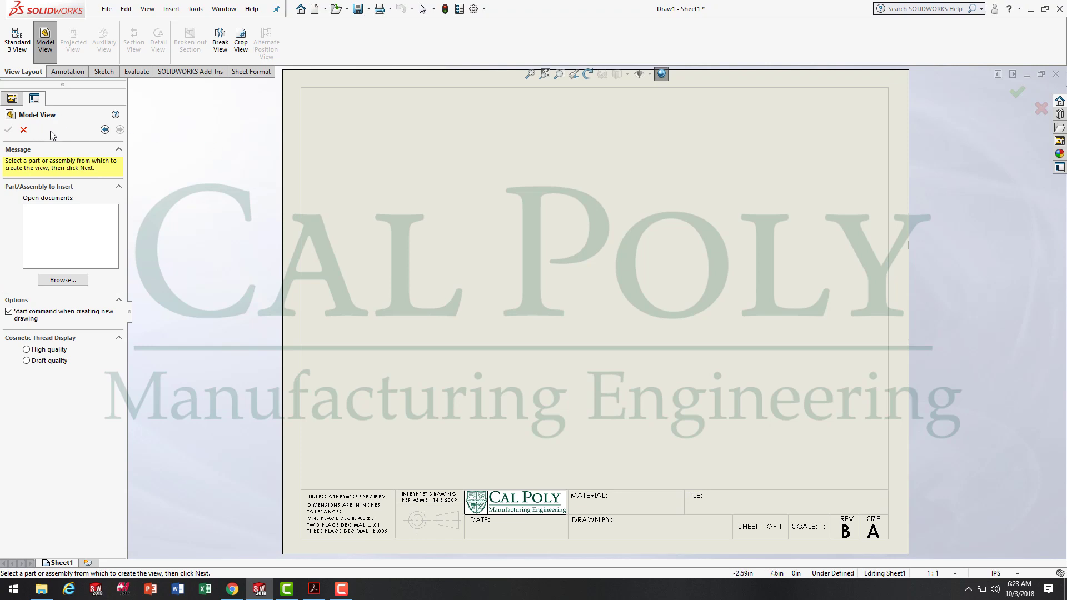
left_click(24, 130)
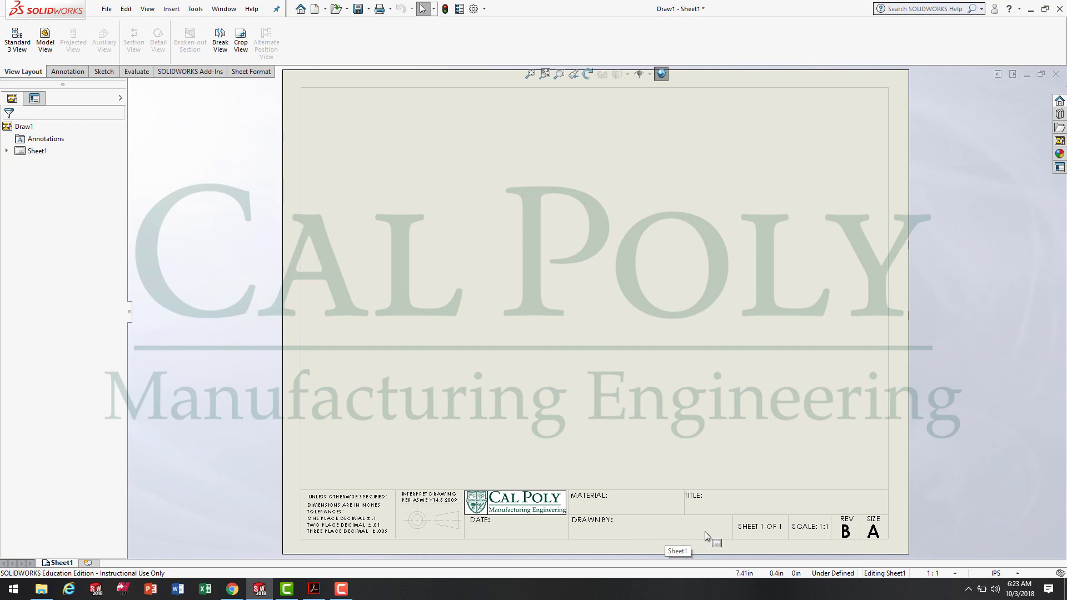
Step: Edit the sheet format and add a note with the drafter's full name under DRAWN BY in the title block
right_click(462, 268)
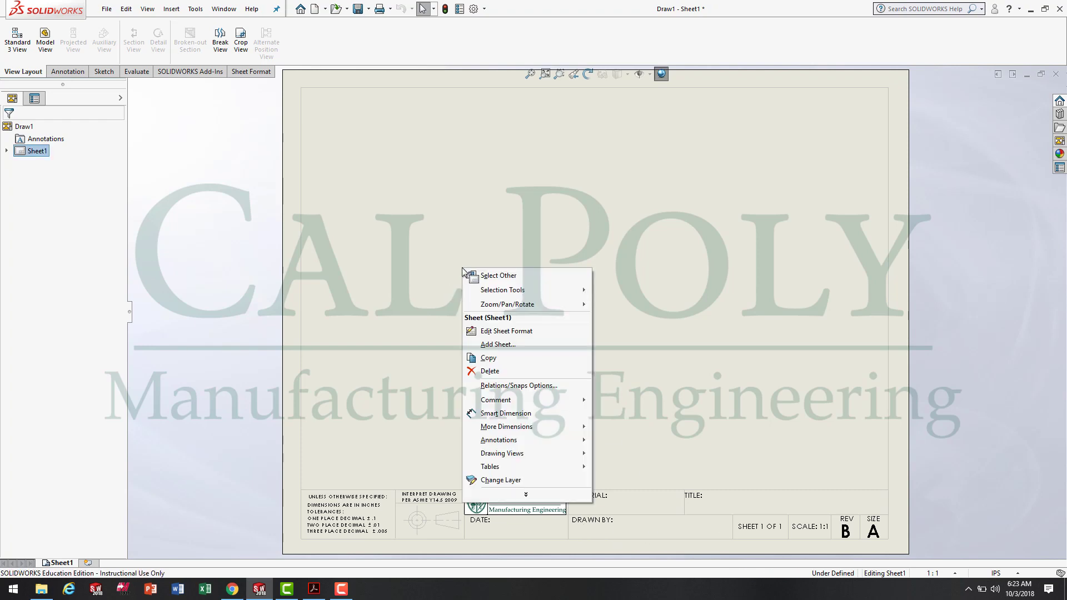
left_click(531, 332)
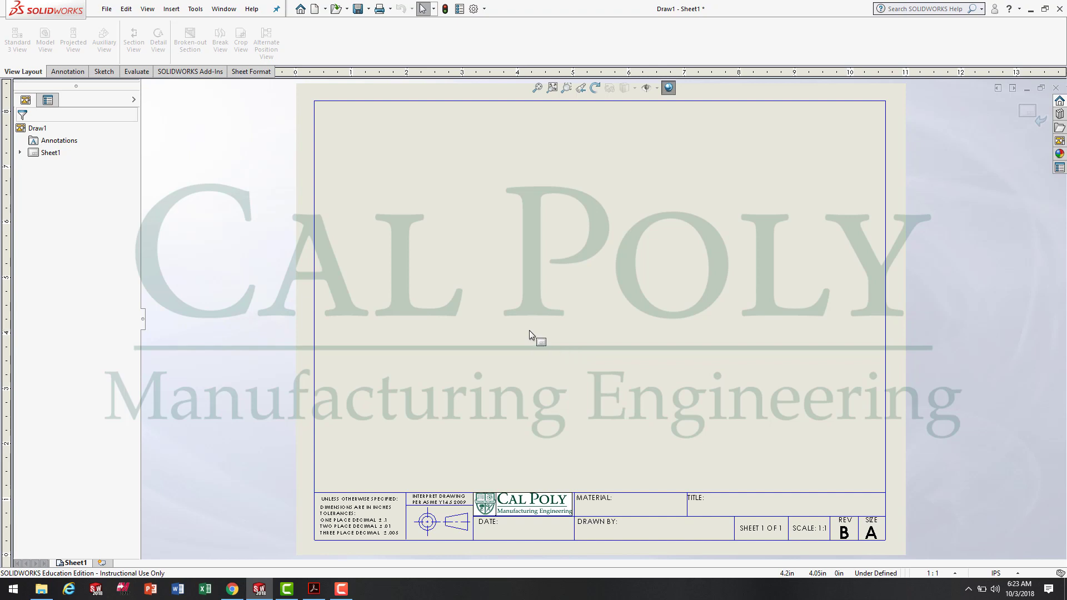
left_click(82, 76)
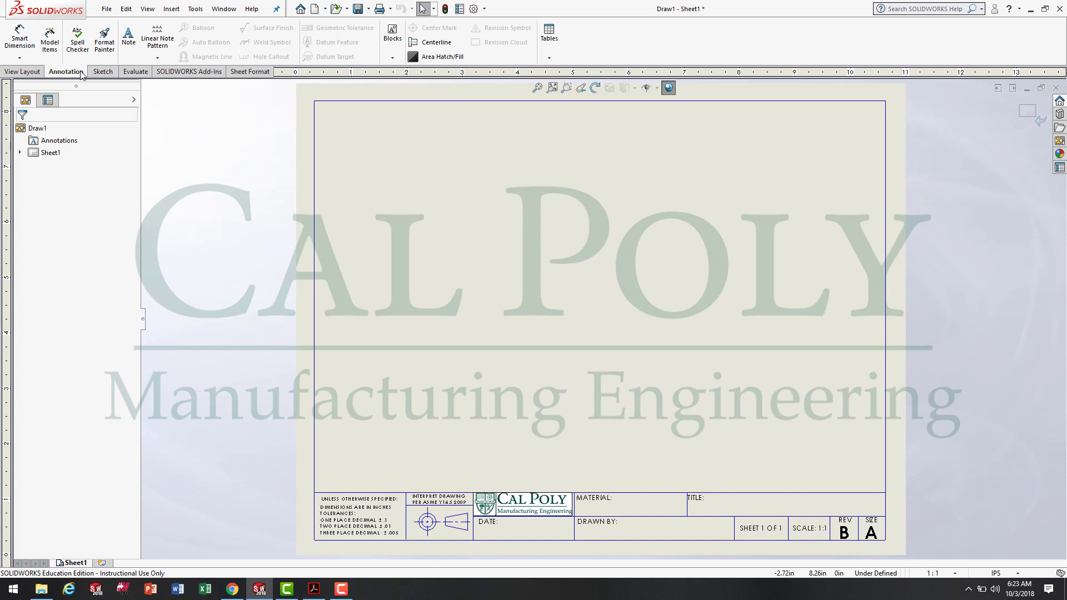
left_click(128, 38)
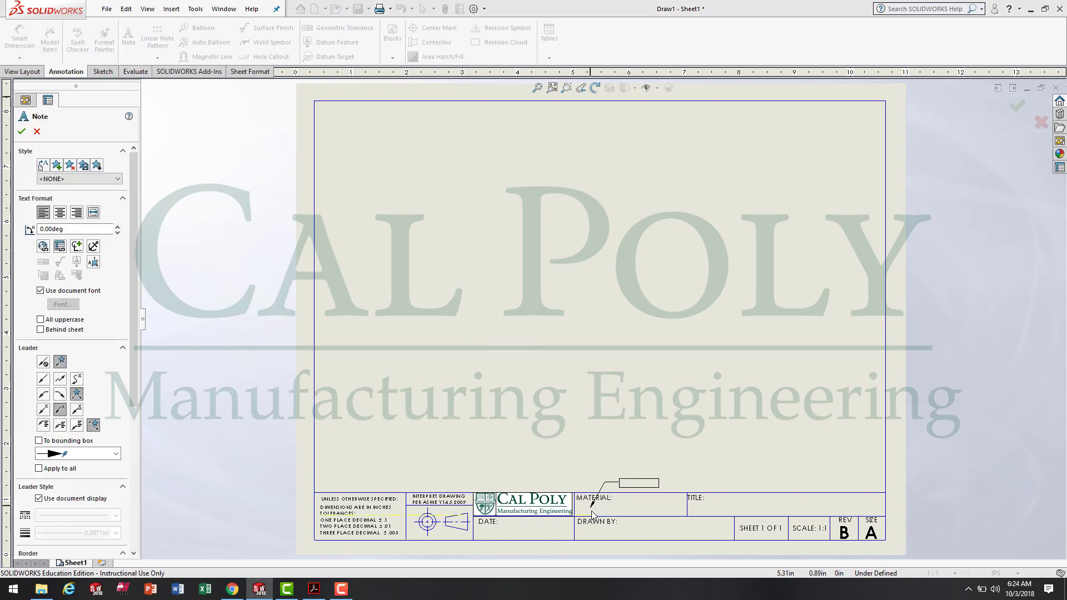
scroll(594, 545, "down", 5)
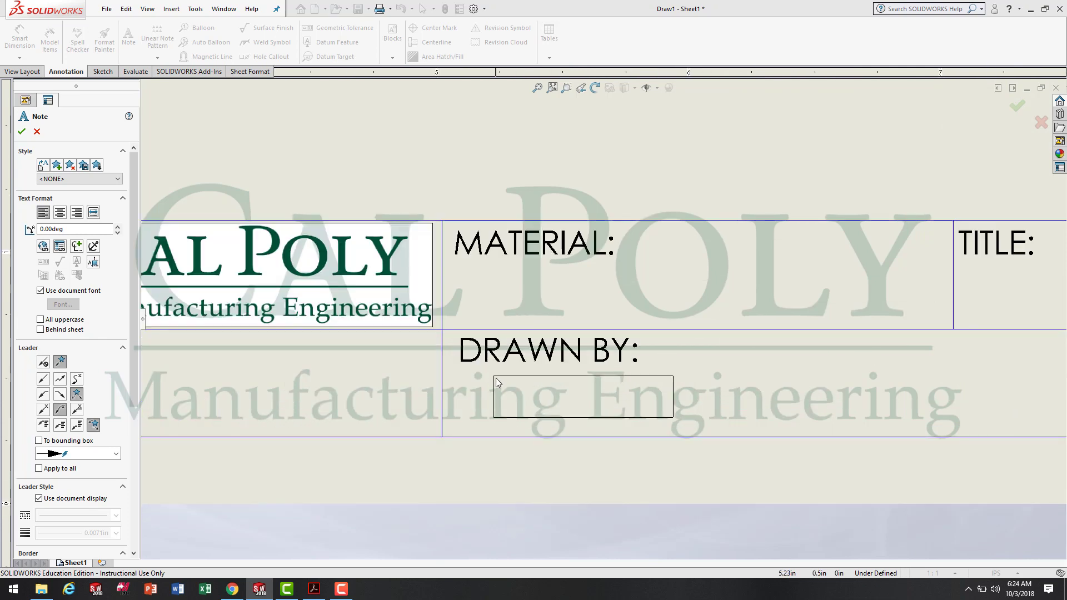
left_click(494, 380)
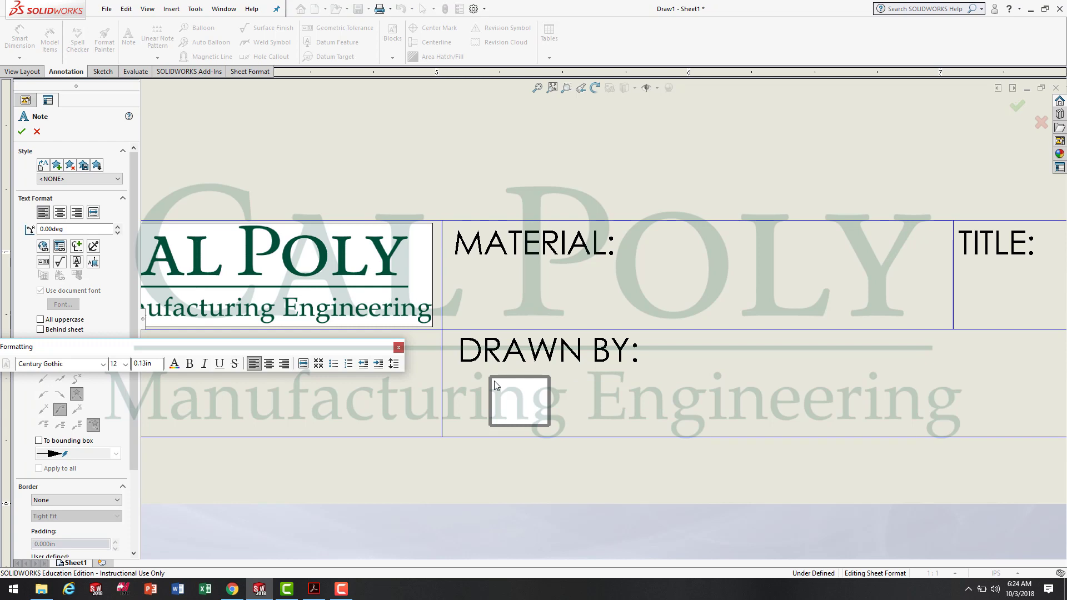
type("TRIAN GEORGEOU")
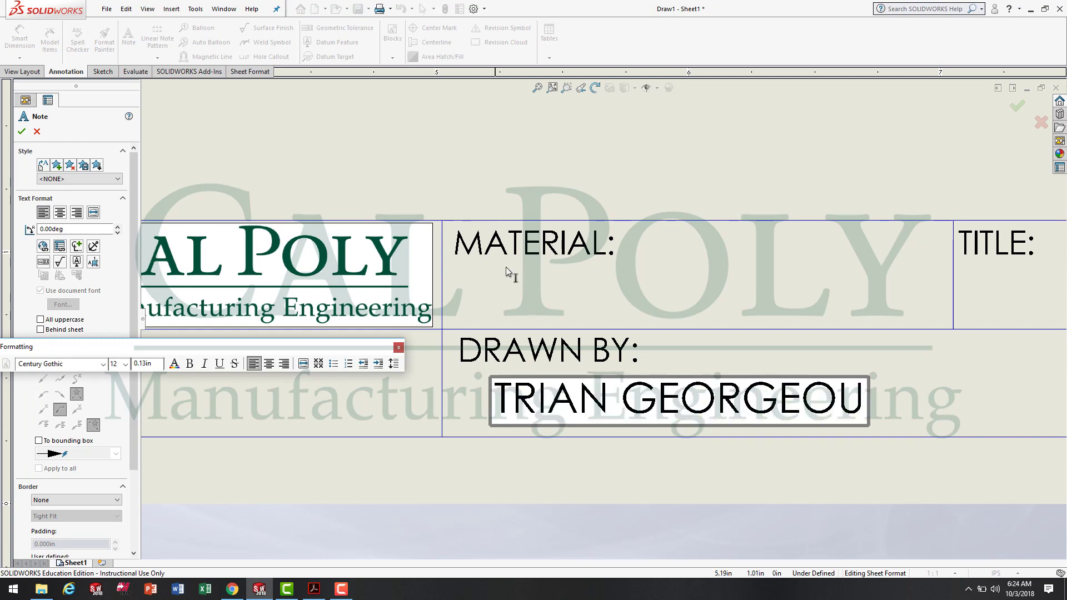
left_click(21, 131)
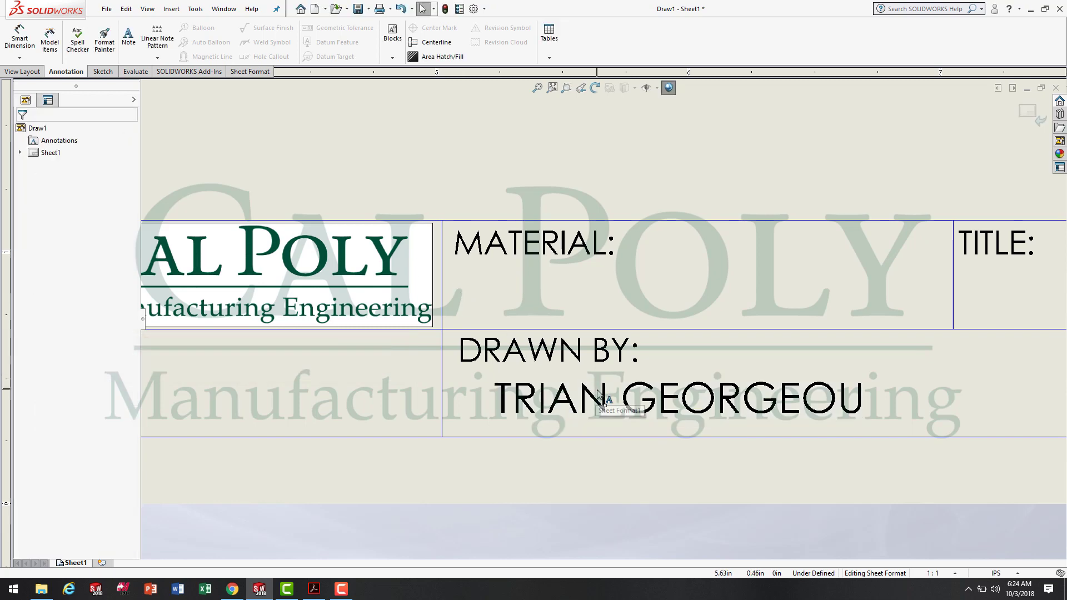
Step: Move the drafter's name note farther into the DRAWN BY box and return to editing the sheet
mouse_move(598, 393)
left_mouse_down()
mouse_move(707, 390)
mouse_move(722, 368)
left_mouse_up()
scroll(707, 389, "up", 3)
left_click(733, 455)
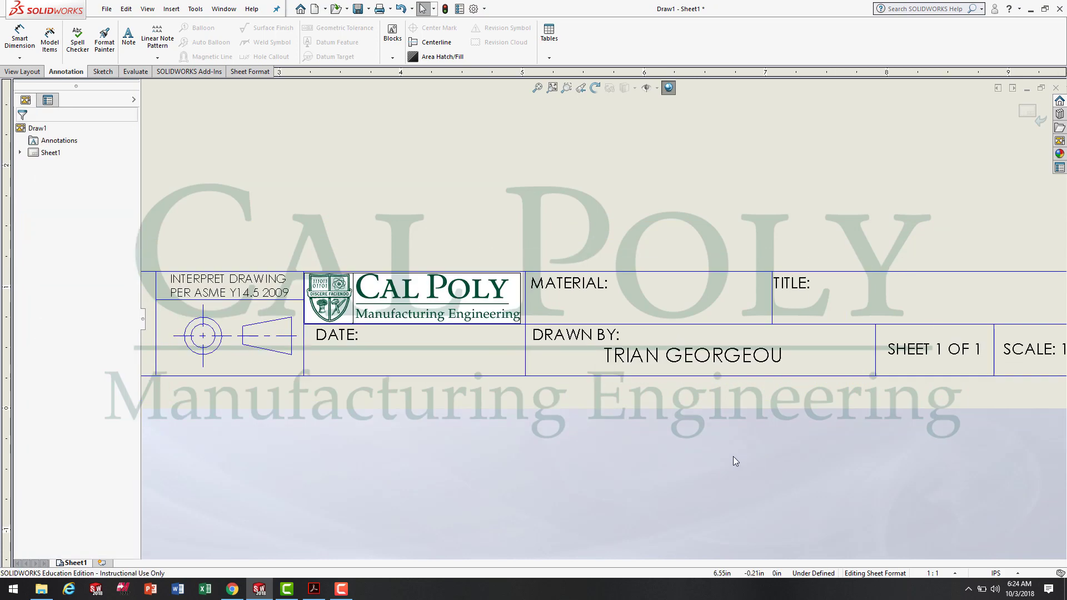
scroll(732, 432, "up", 5)
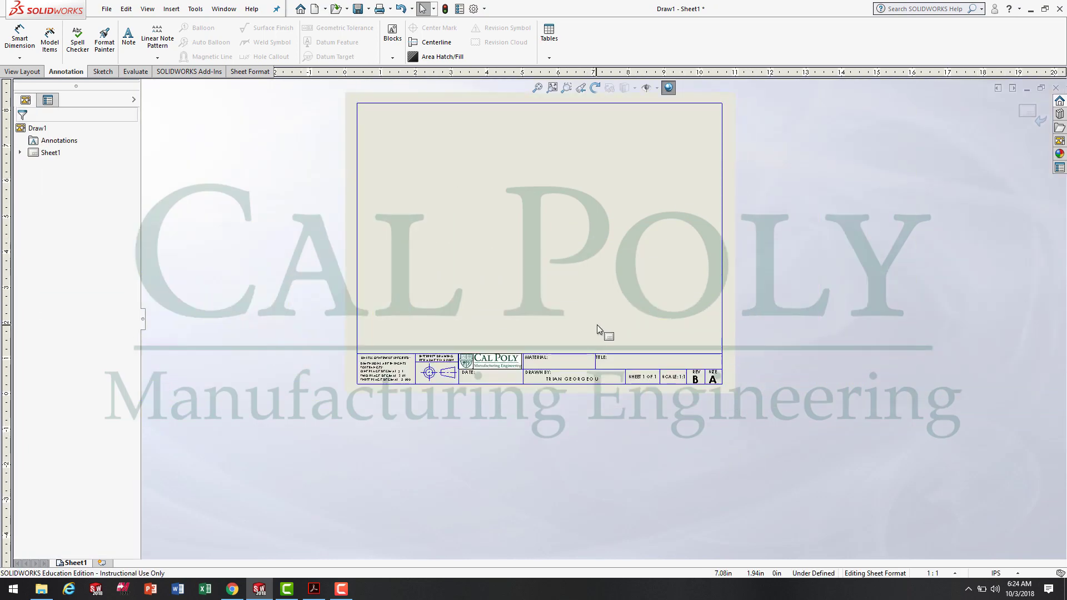
right_click(479, 261)
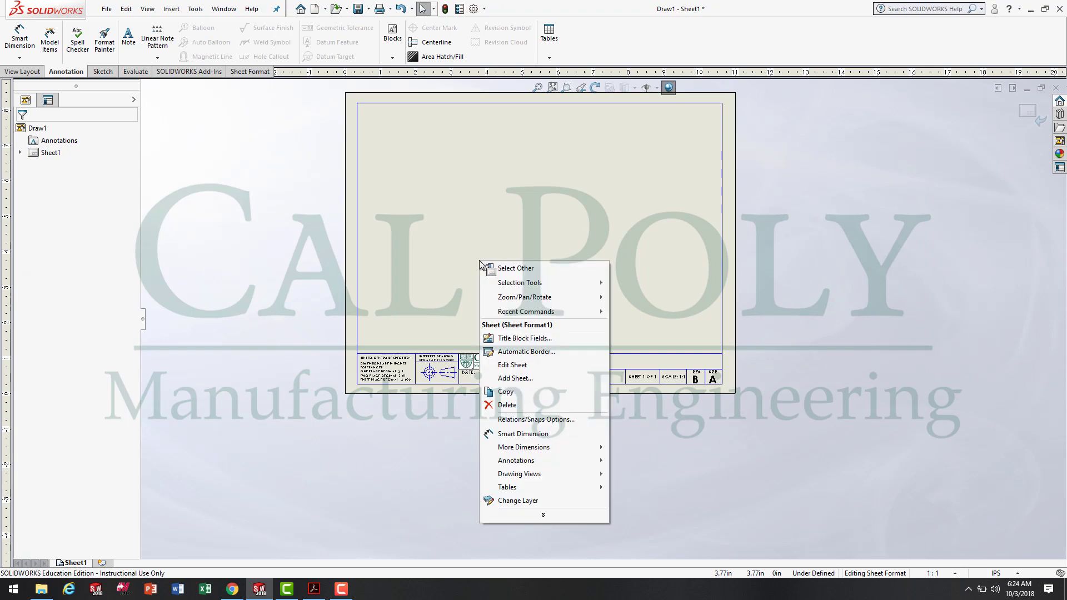
left_click(532, 368)
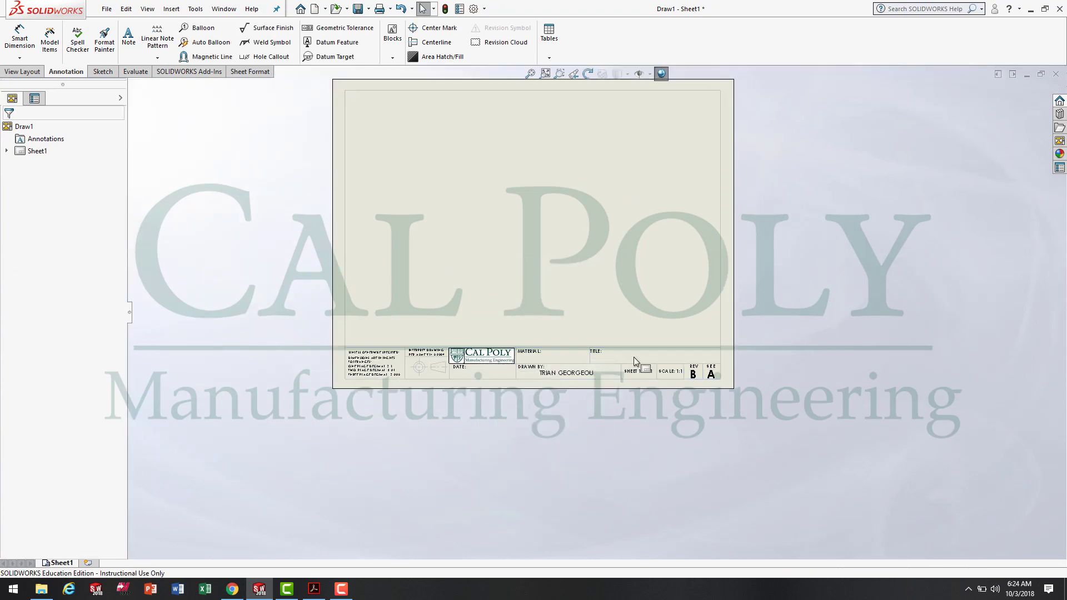
Step: Save the sheet format over the existing IME 144 Drawing Template.slddrt in the sheetformat folder
scroll(655, 198, "up", 2)
scroll(624, 339, "down", 4)
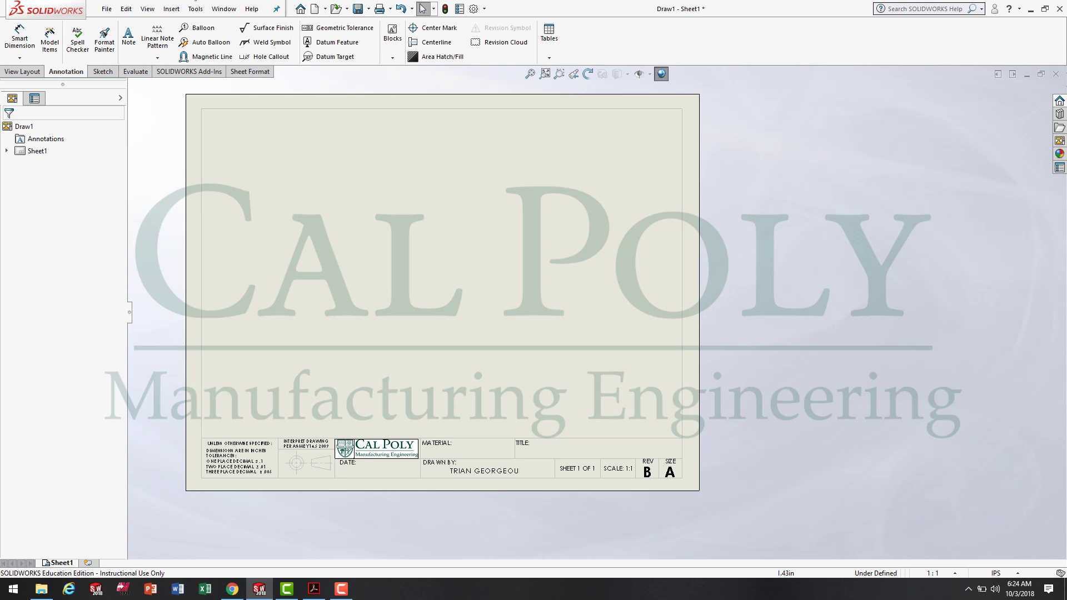
left_click(109, 9)
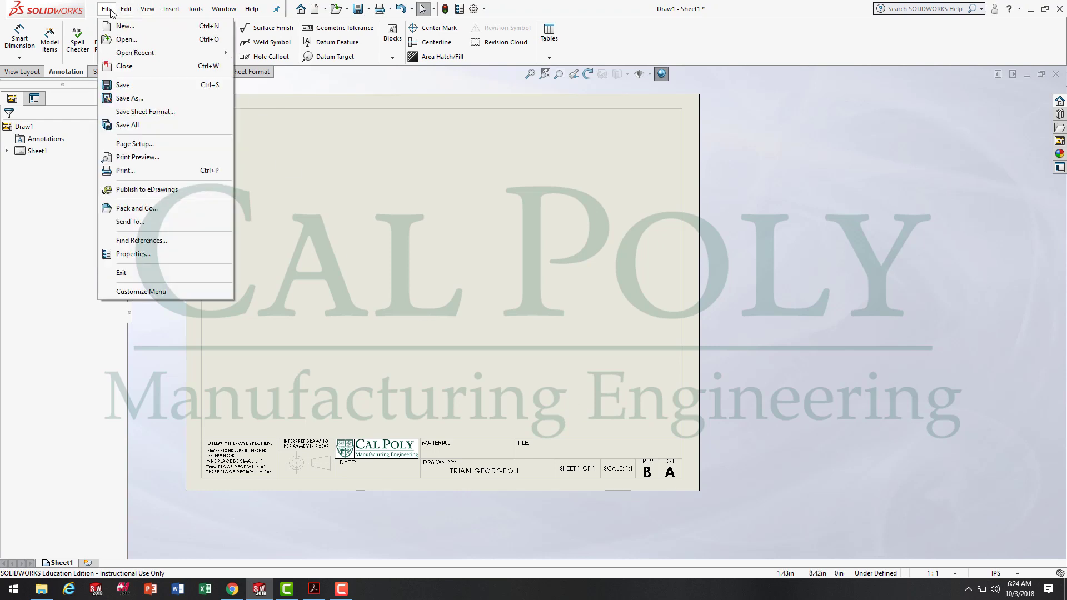
left_click(139, 111)
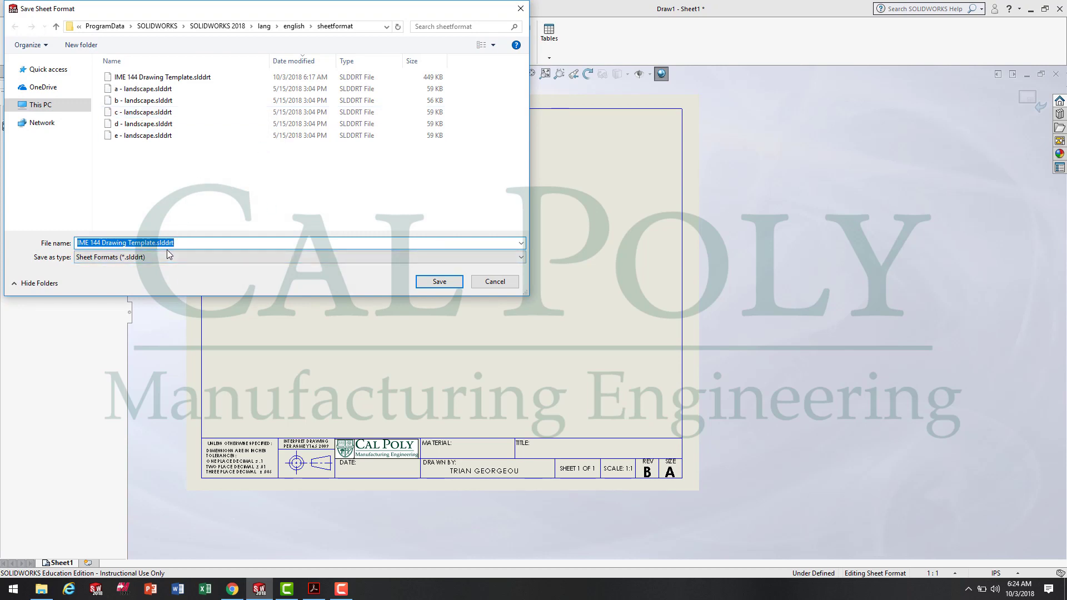
left_click(422, 286)
left_click(560, 296)
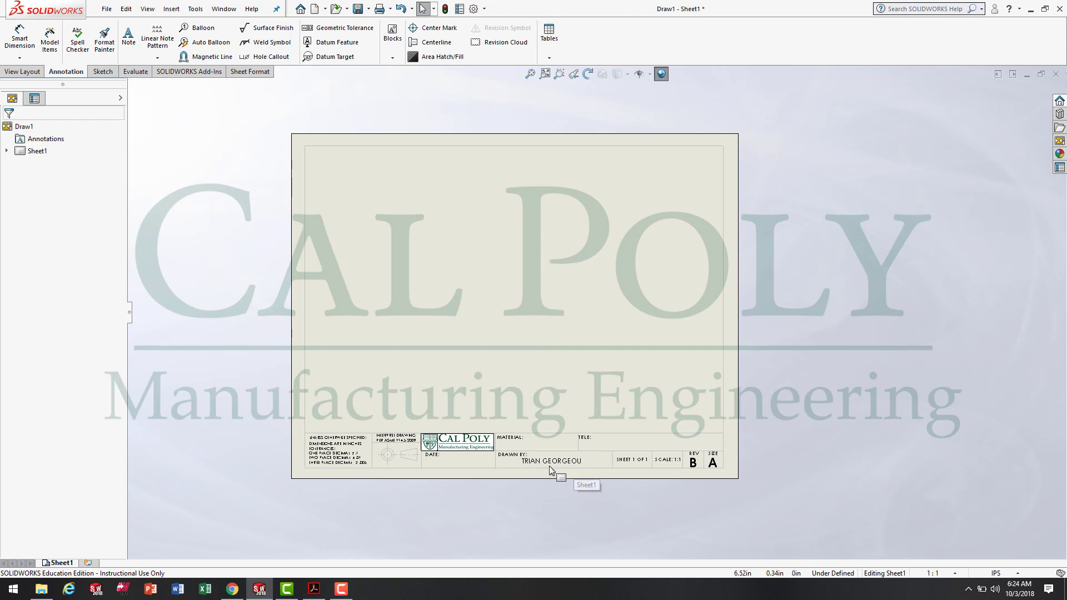
scroll(589, 314, "up", 3)
scroll(583, 315, "down", 2)
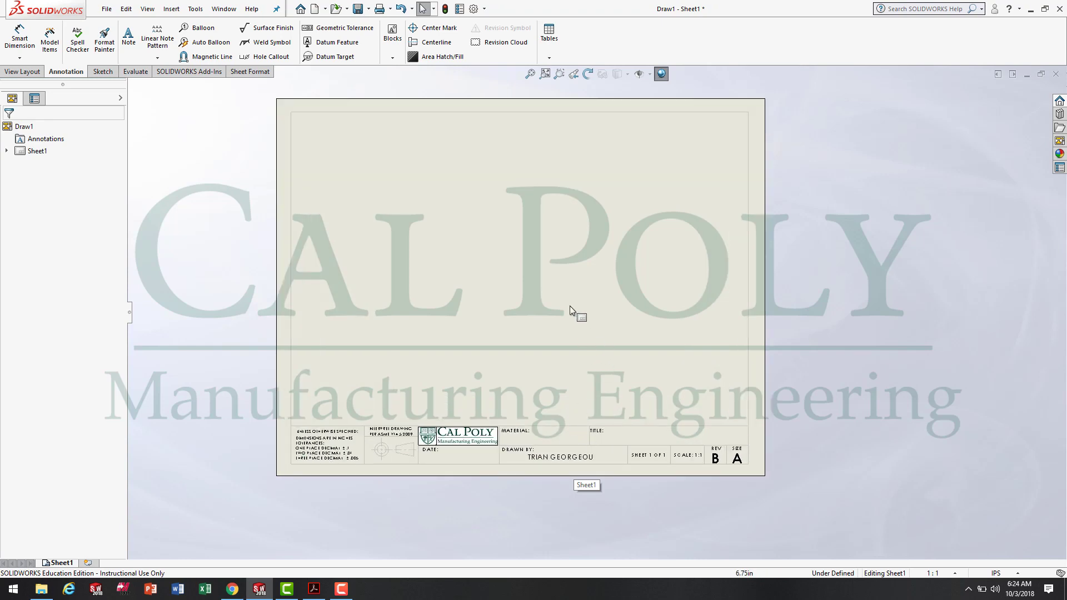
scroll(569, 305, "down", 2)
scroll(567, 287, "up", 3)
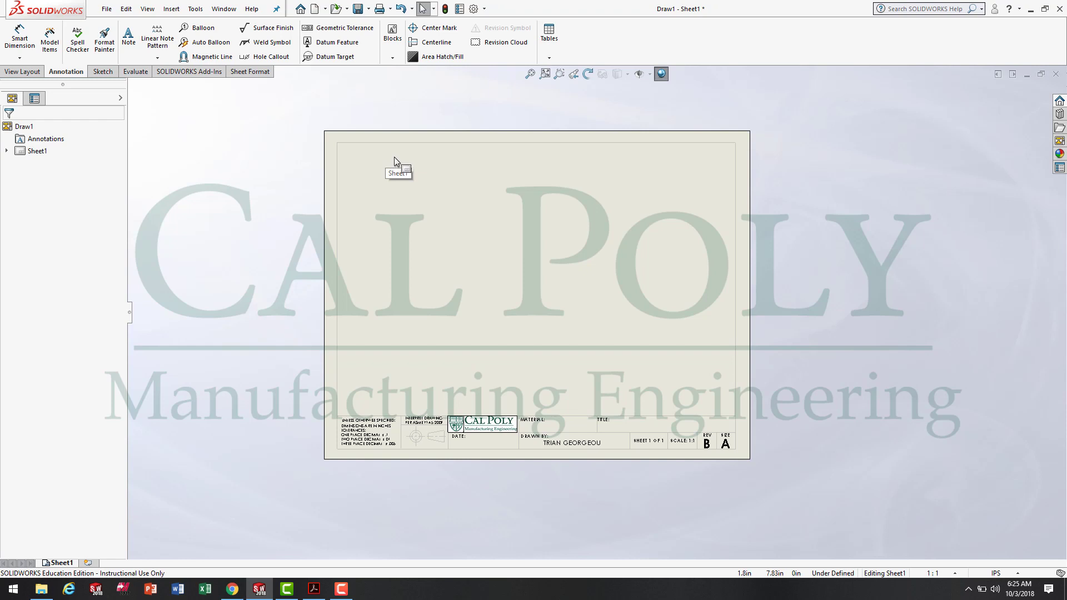
Step: Start a Model View and open the Lathe Project #1 part from Desktop > Cal Poly > Fall 2018 > IME 144 > Camtasia
left_click(22, 72)
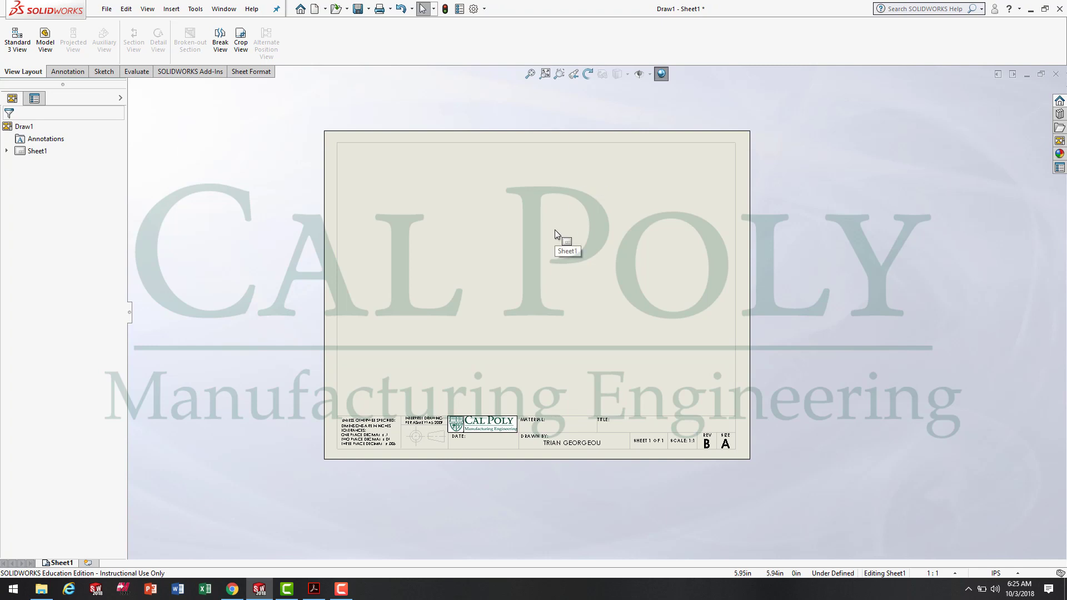
left_click(44, 44)
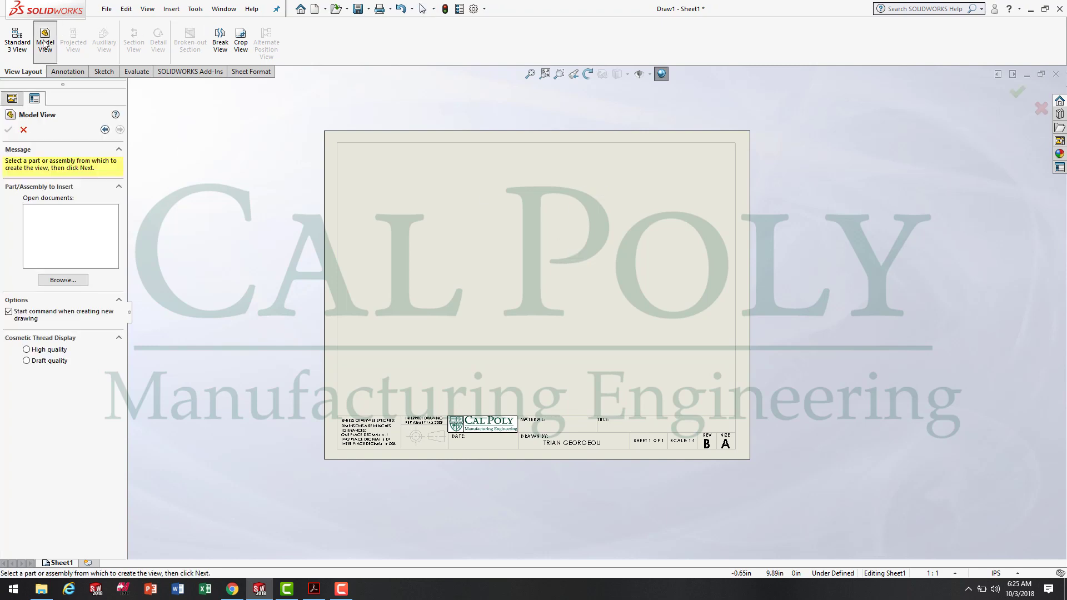
left_click(72, 284)
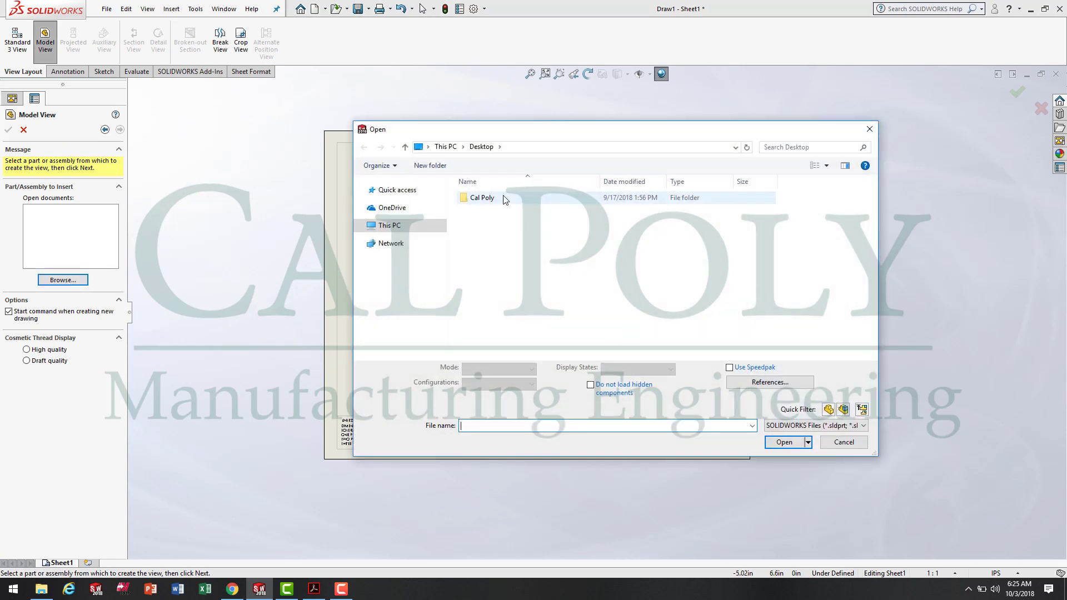
double_click(504, 199)
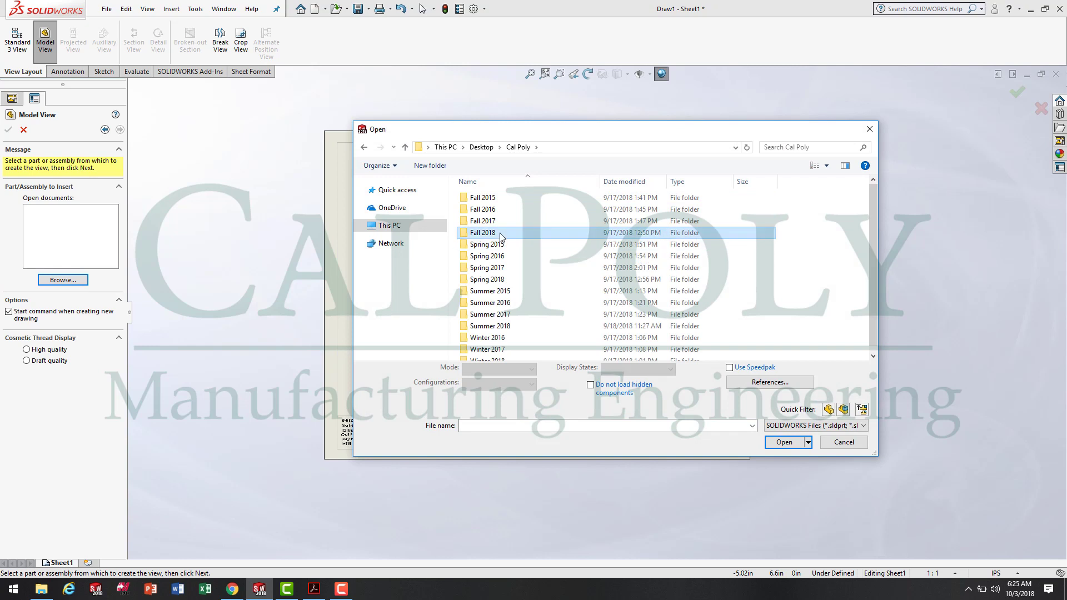
double_click(501, 234)
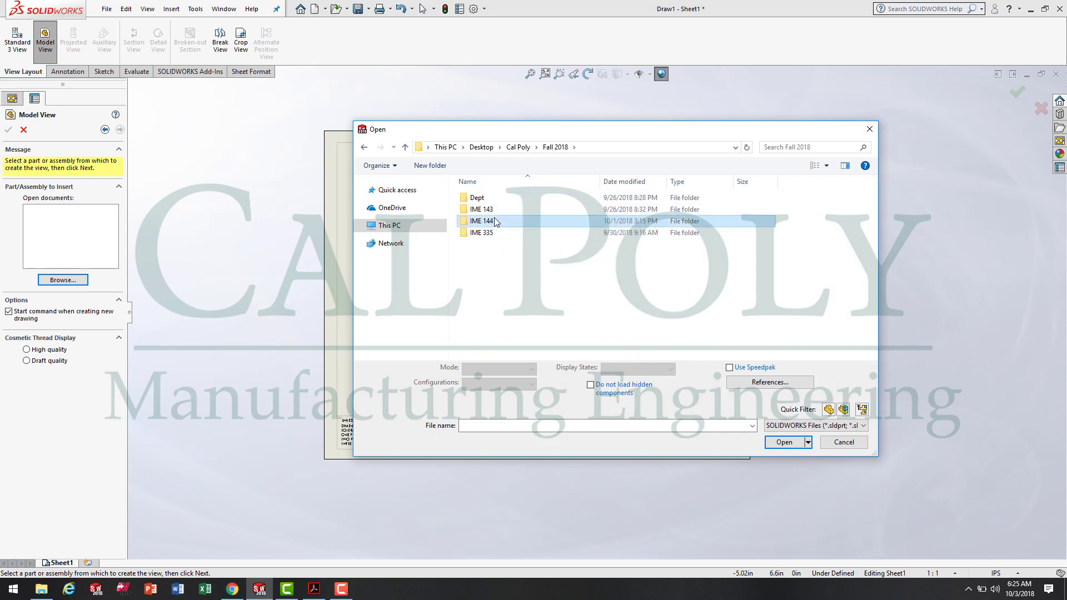
double_click(496, 222)
double_click(492, 199)
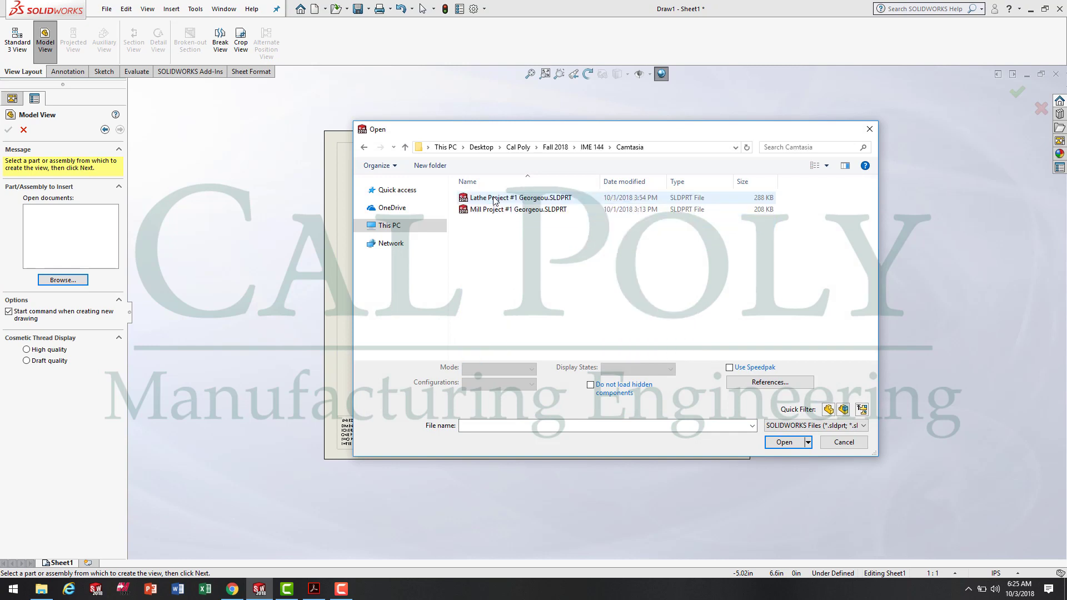
left_click(526, 200)
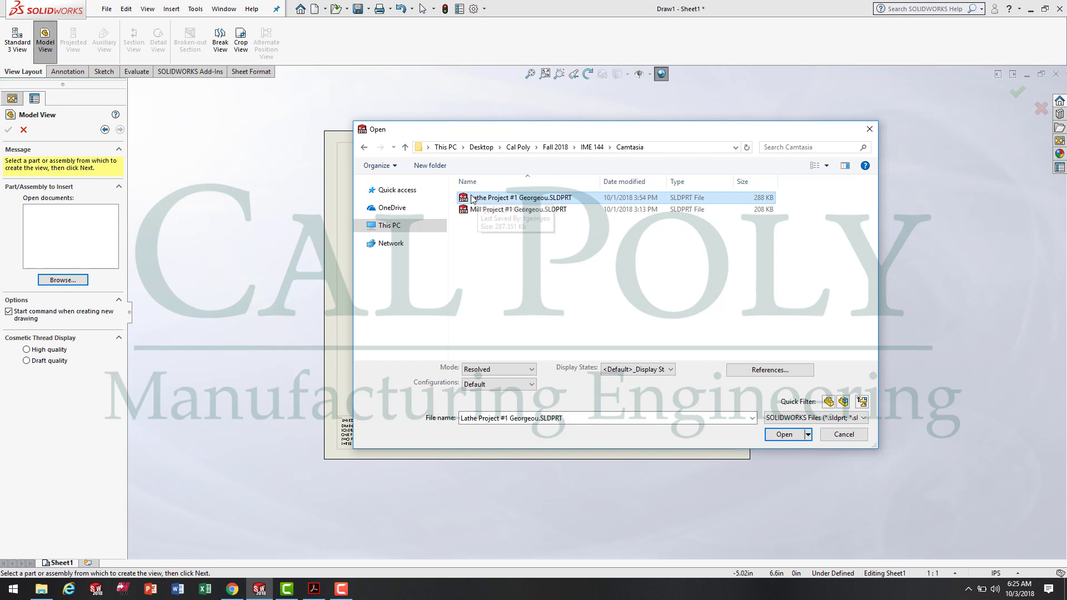
left_click(785, 436)
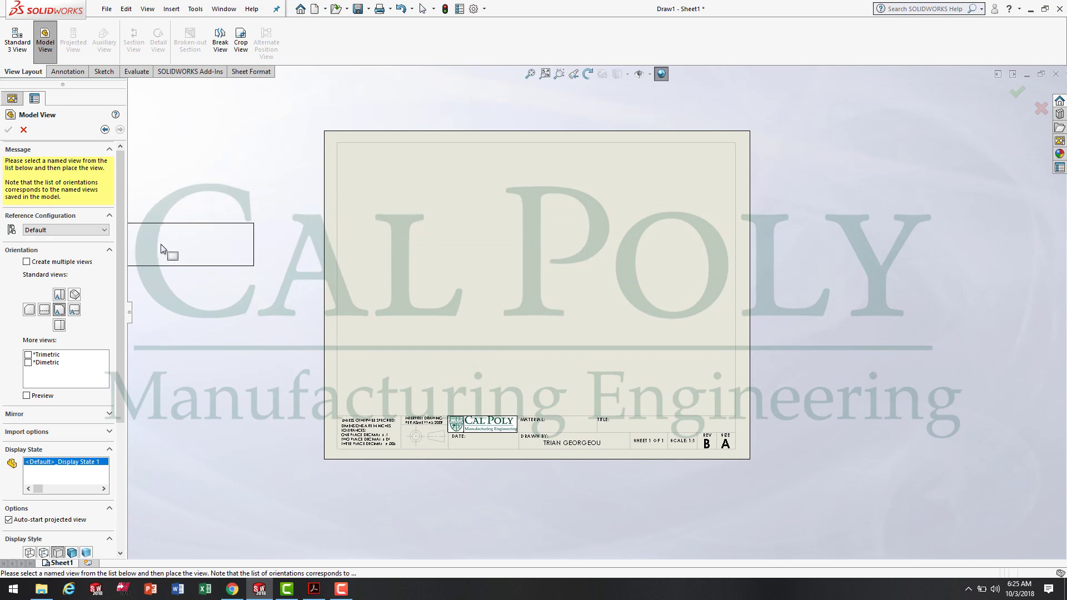
Step: Enable creating multiple views and add the Right, Left and Isometric orientations to the Front view
left_click_drag(118, 224, 118, 232)
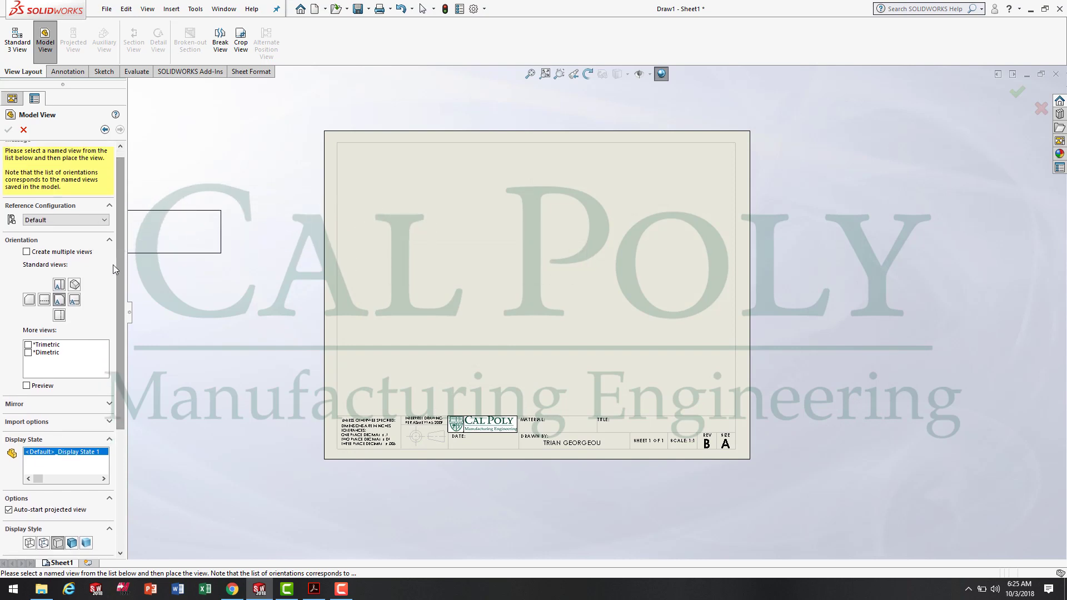
scroll(120, 251, "up", 1)
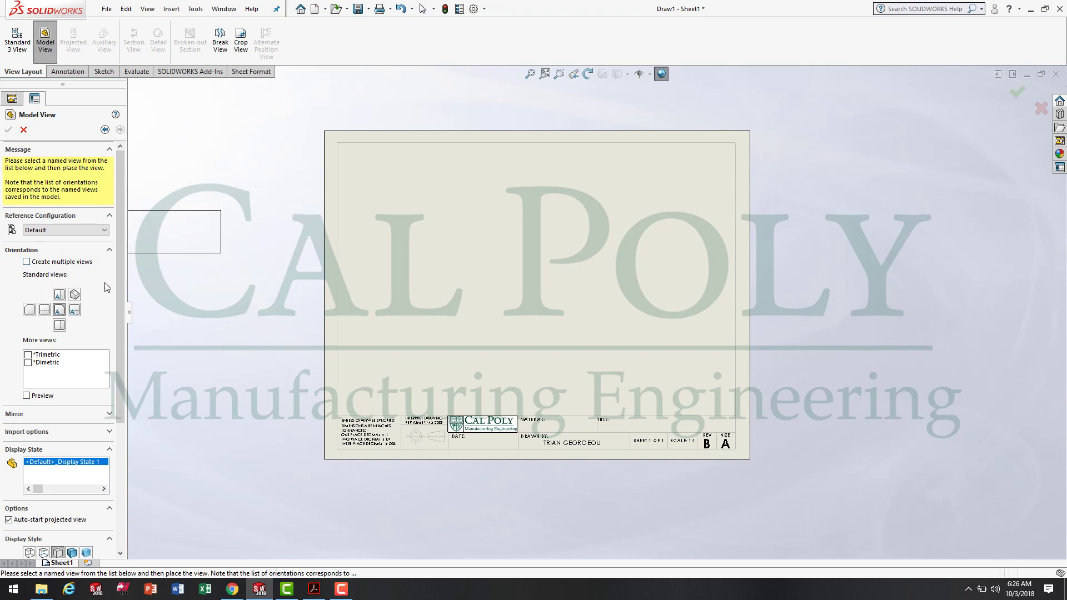
left_click_drag(119, 268, 132, 364)
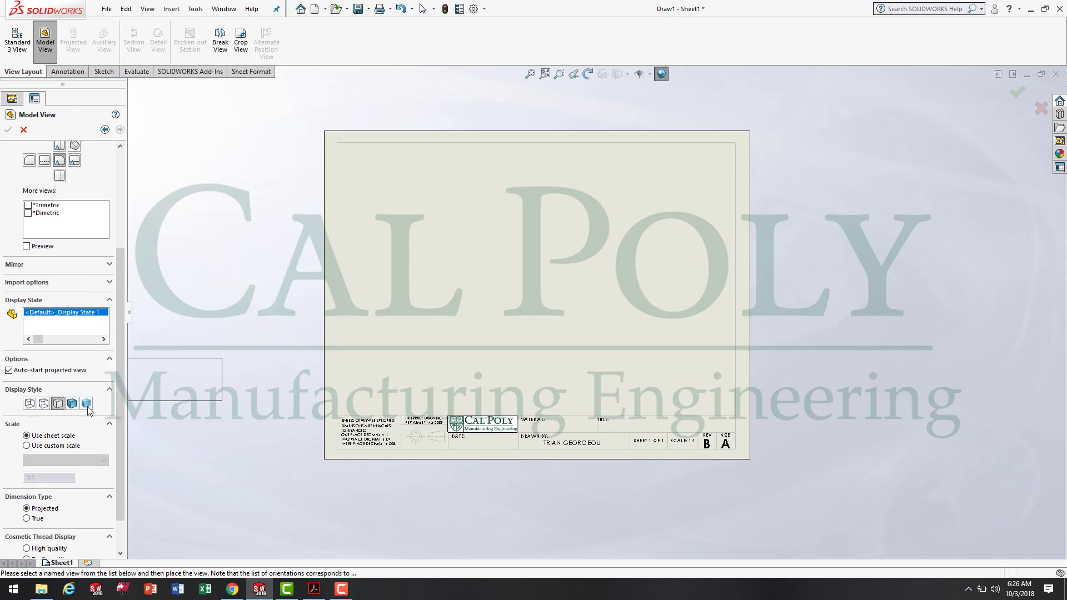
left_click_drag(119, 361, 148, 244)
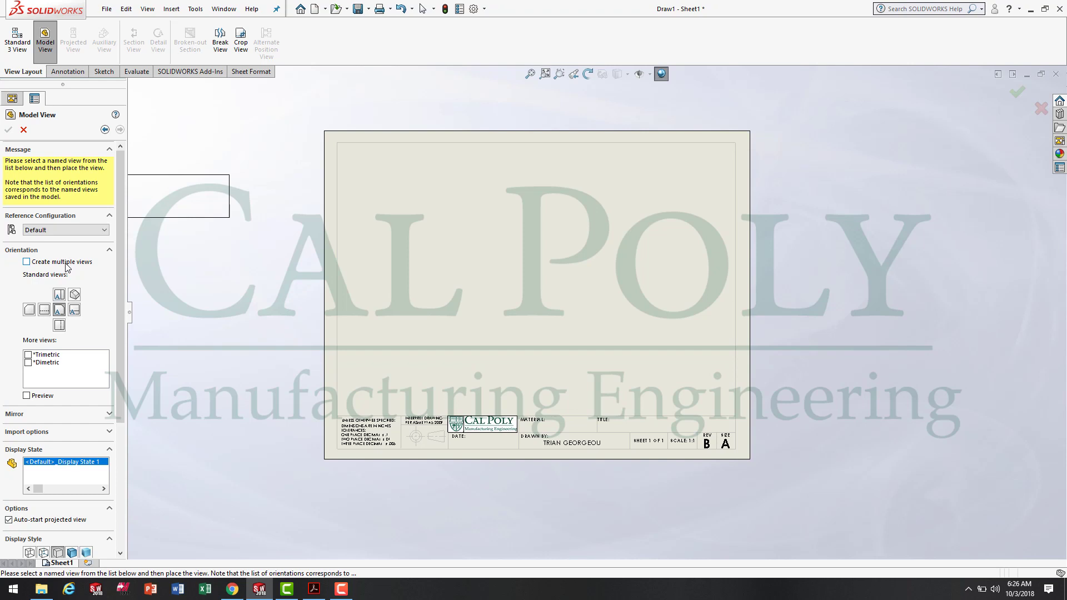
left_click(26, 263)
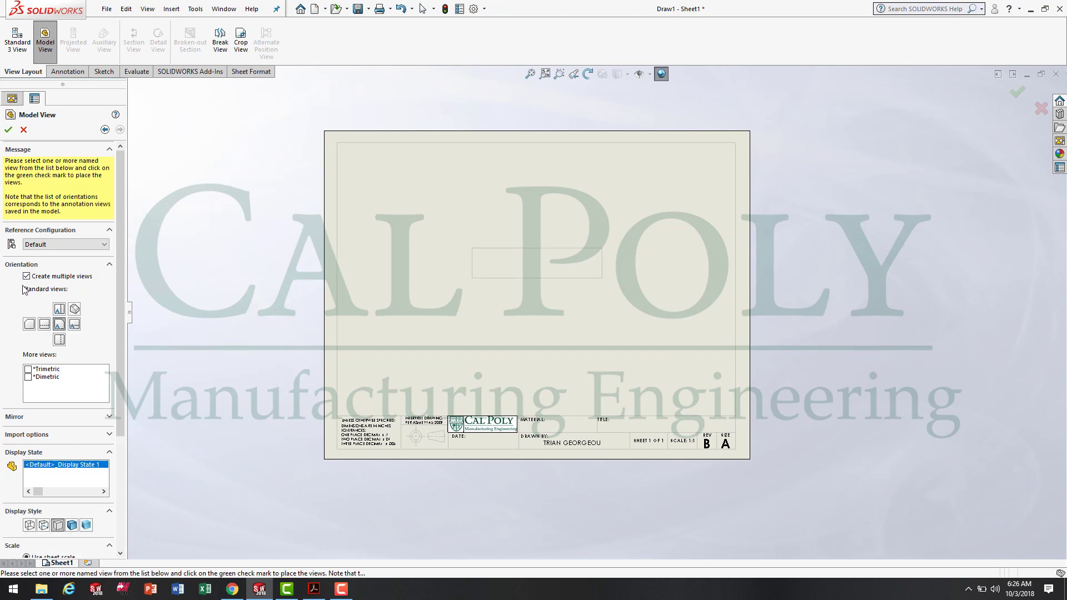
left_click(76, 326)
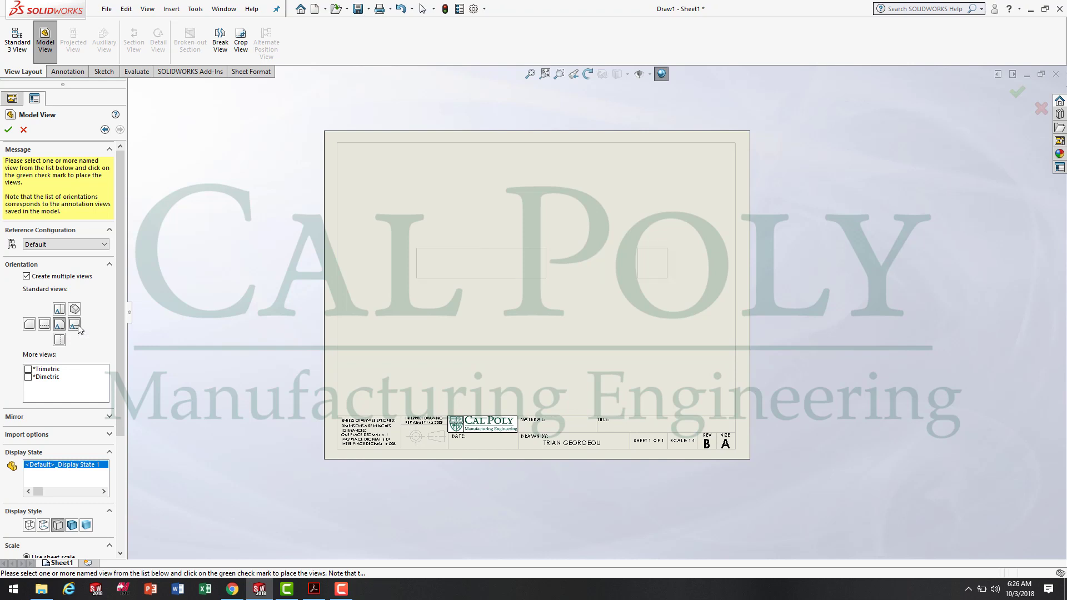
left_click(46, 329)
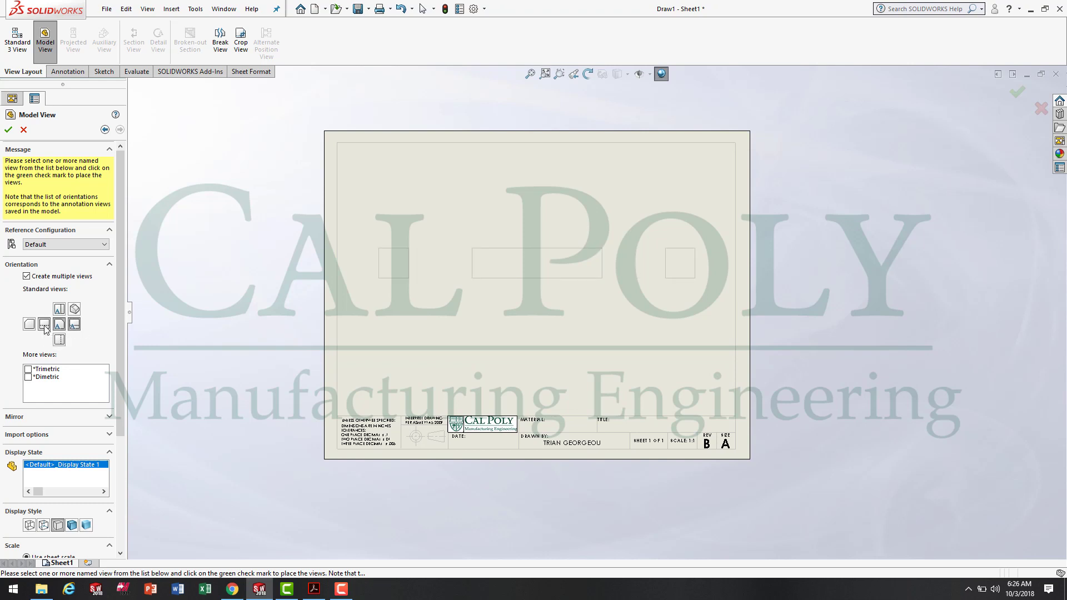
left_click(75, 311)
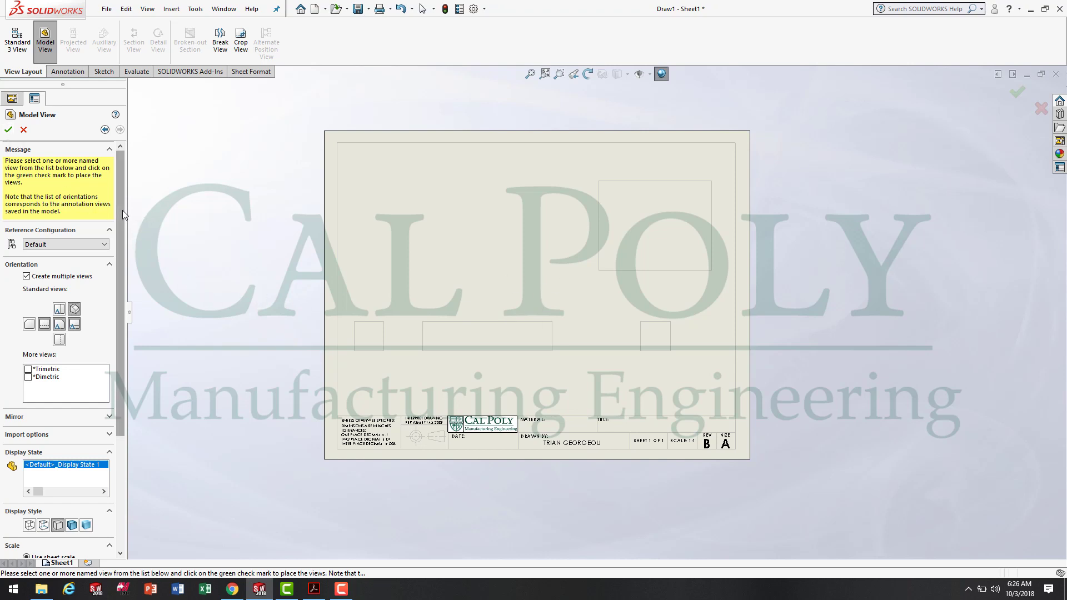
left_click_drag(122, 210, 122, 371)
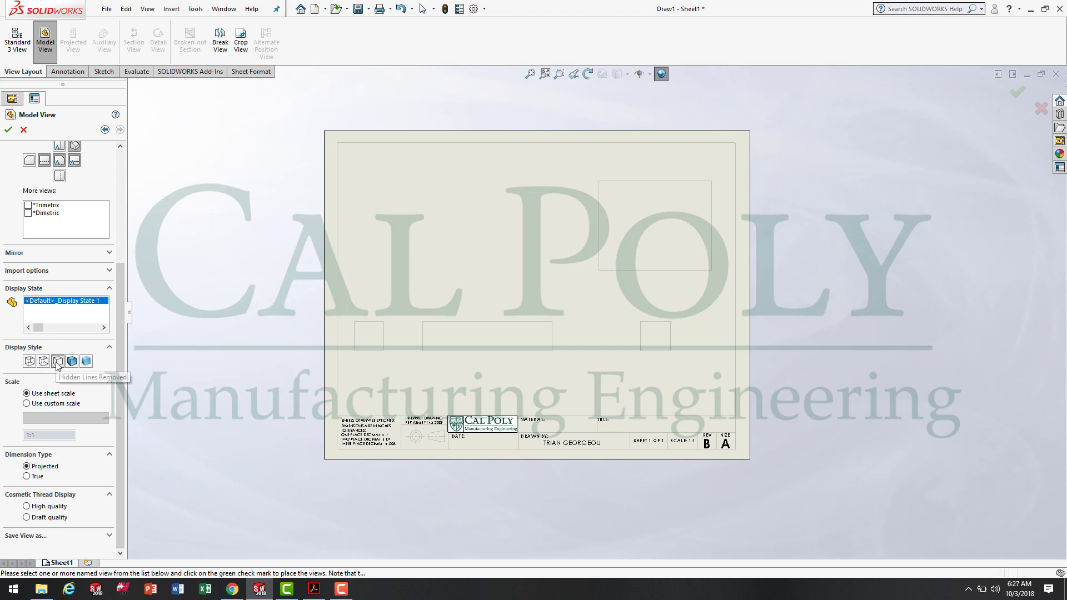
Step: Set the display style to Hidden Lines Visible, checking against the reference PDF drawing, and insert the four views on the sheet
left_click(57, 362)
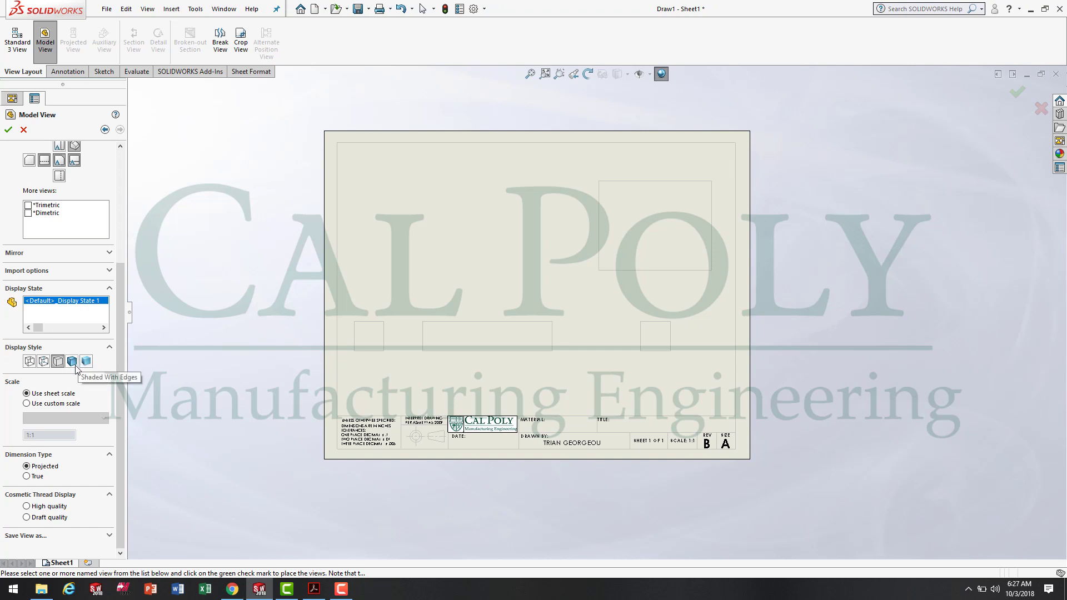
left_click(43, 362)
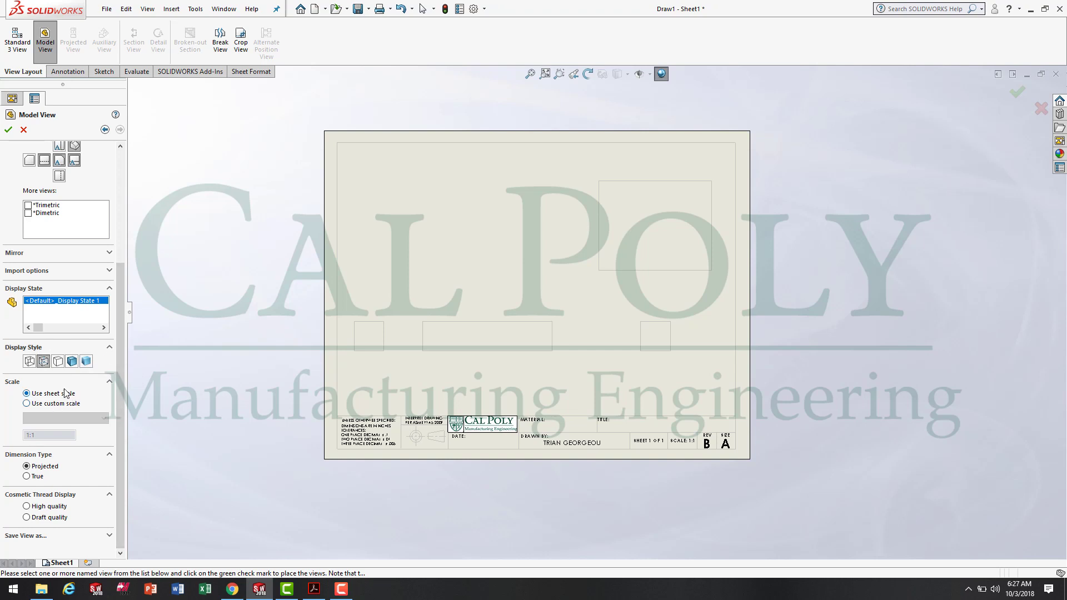
left_click(320, 597)
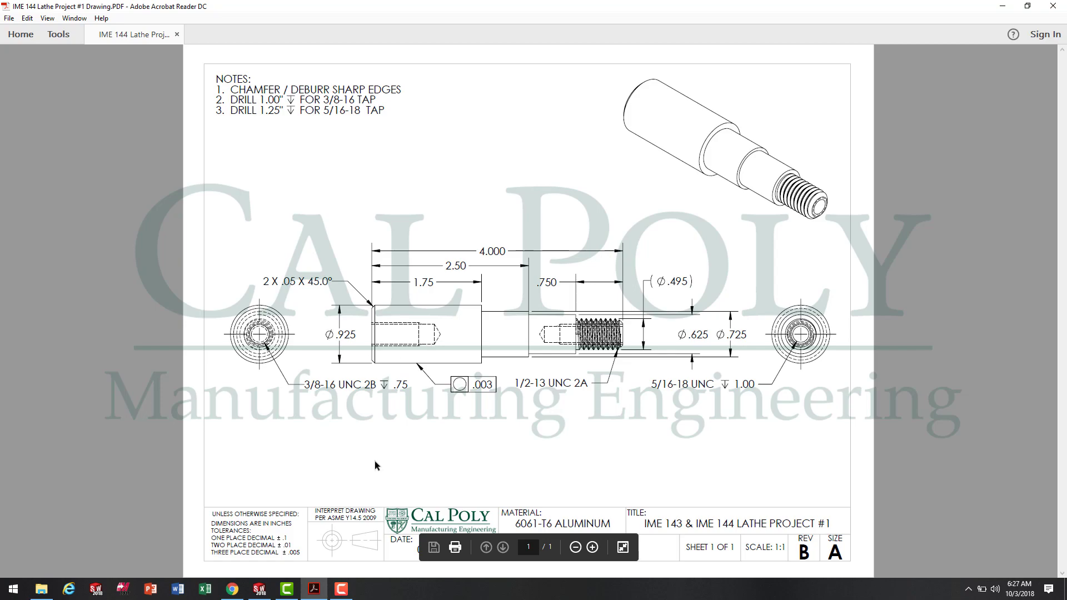
left_click(257, 593)
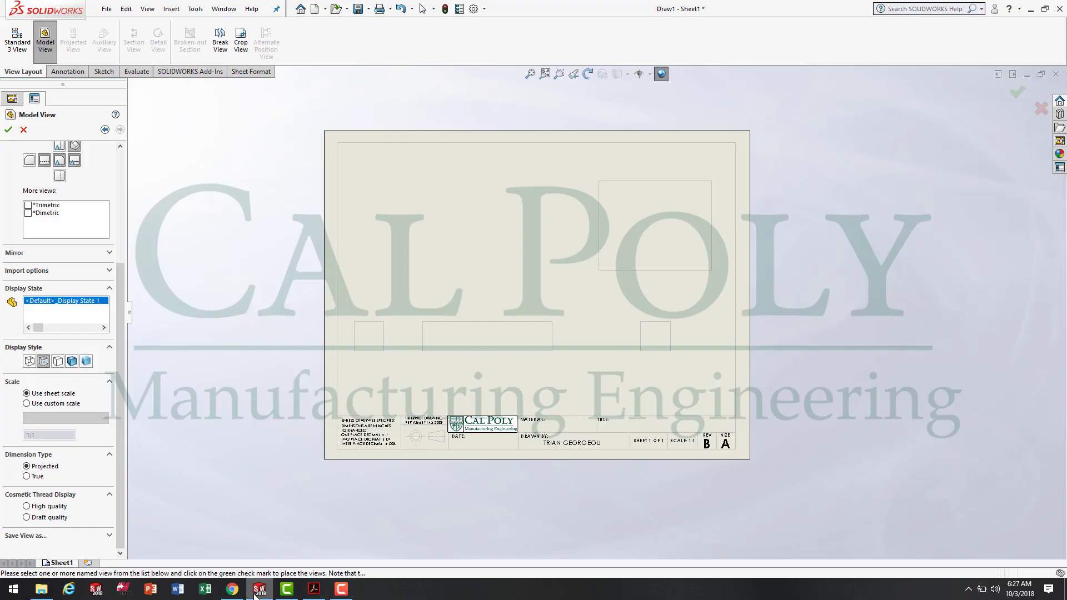
left_click(8, 130)
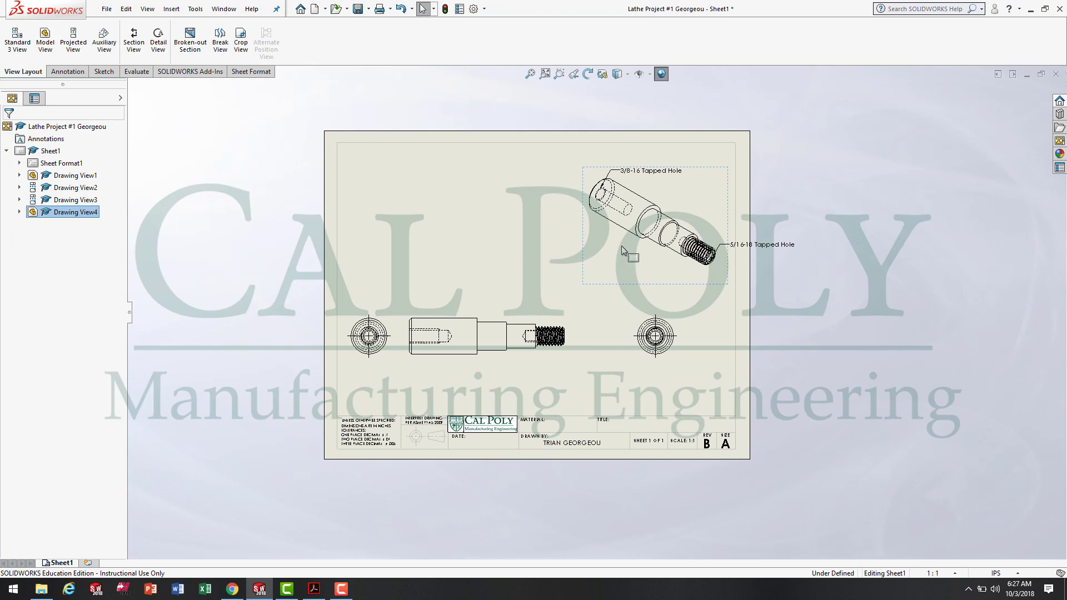
left_click(715, 378)
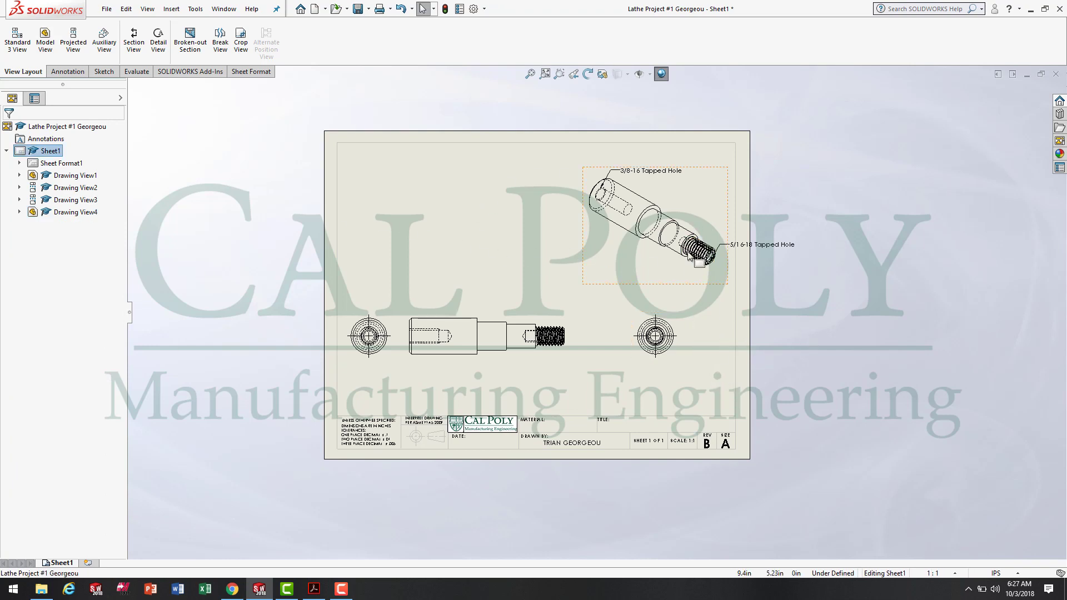
Step: Delete the 3/8-16 and 5/16-18 Tapped Hole notes from the isometric view
scroll(693, 264, "down", 1)
scroll(778, 242, "down", 1)
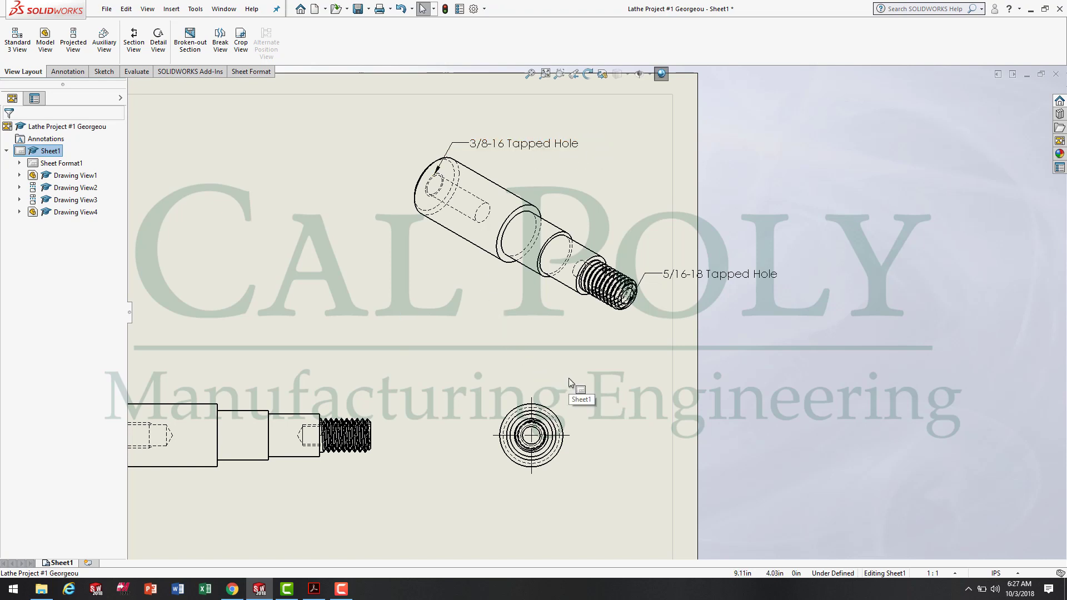
left_click(534, 145)
key("Escape")
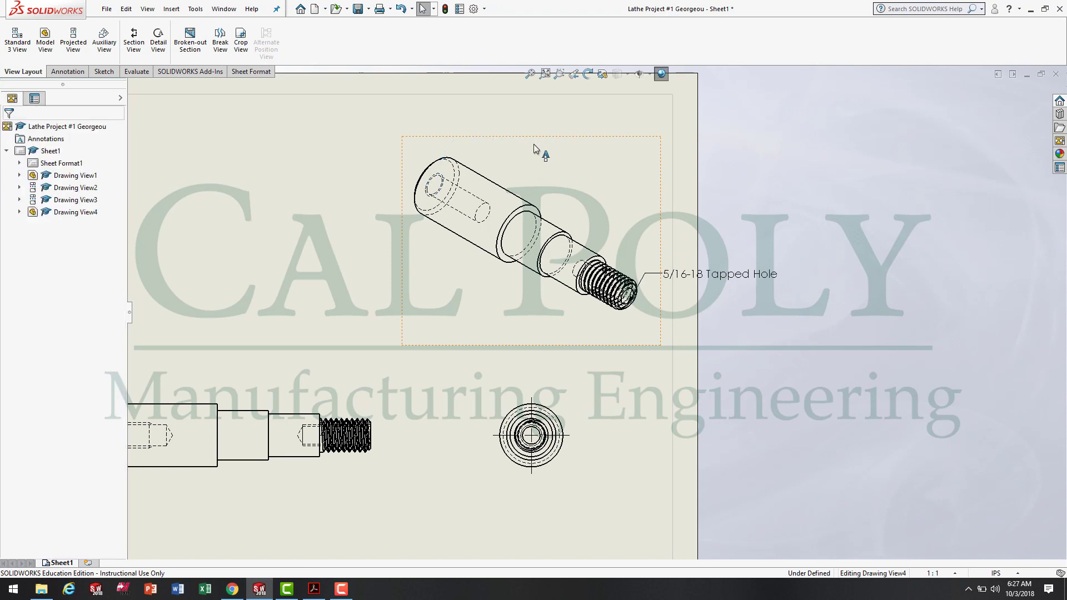
key("Delete")
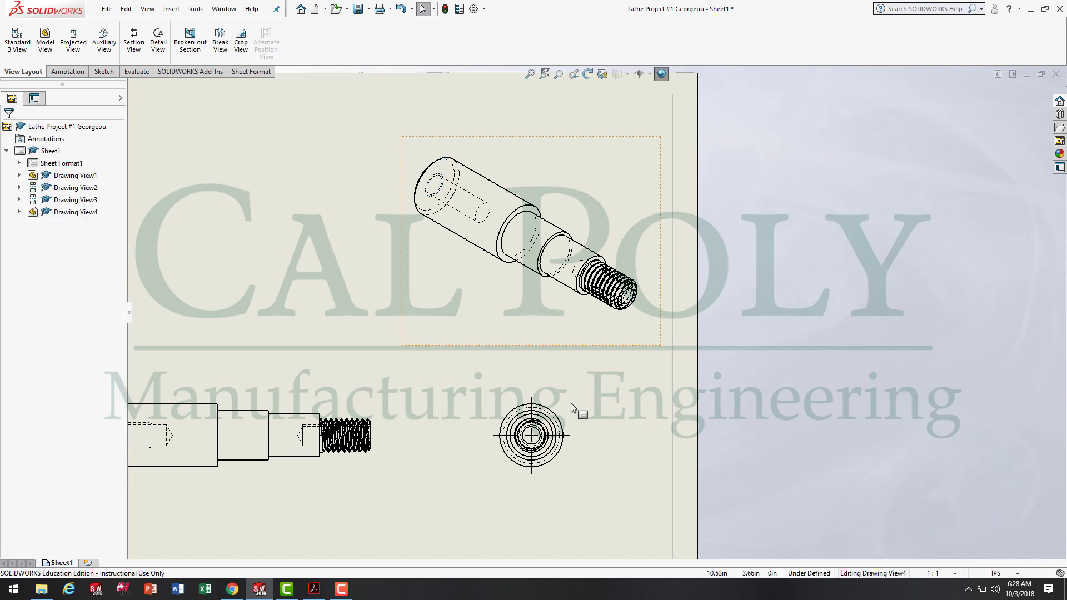
Step: Move the front view up and to the right on the sheet, together with the vertical position of its aligned end views
scroll(485, 405, "up", 3)
scroll(500, 395, "down", 2)
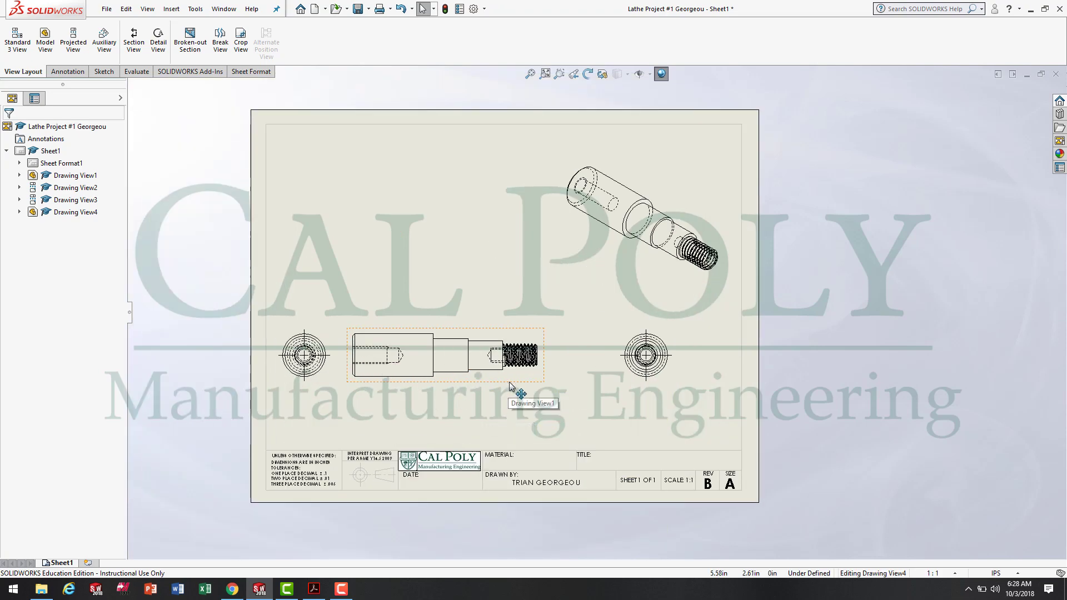
mouse_move(511, 386)
left_mouse_down()
mouse_move(546, 370)
mouse_move(550, 347)
left_mouse_up()
left_click(546, 394)
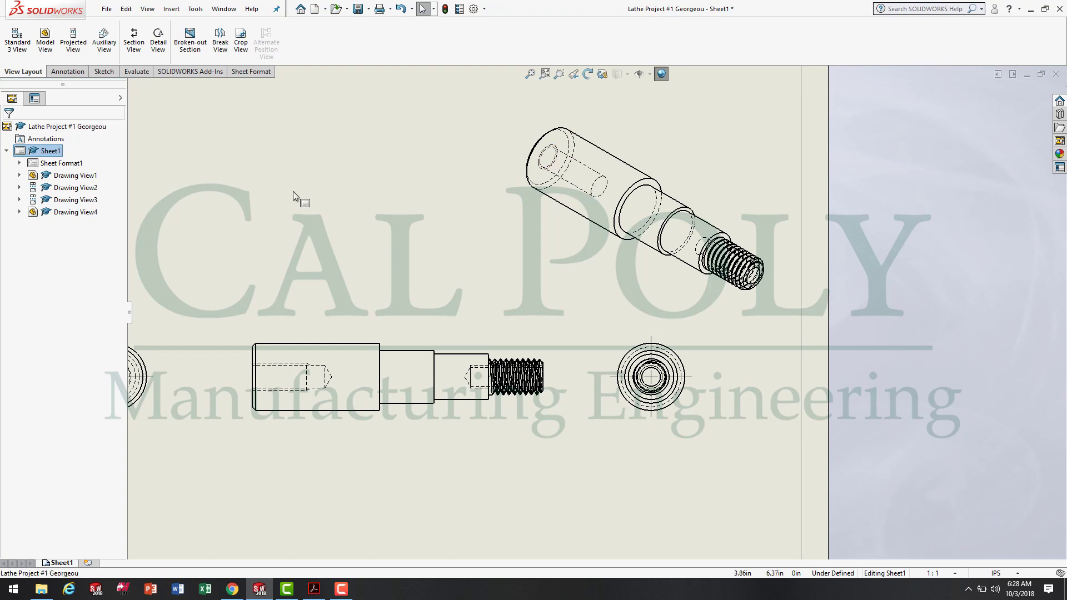
Step: Try the Wireframe display style on the isometric view and set it to Hidden Lines Removed
left_click(596, 257)
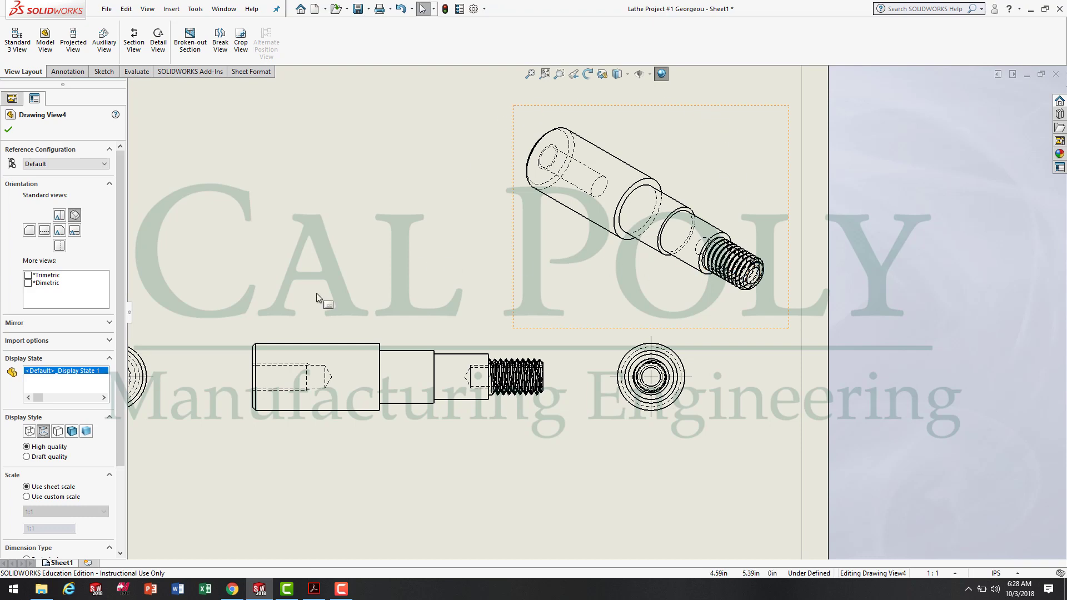
left_click(28, 433)
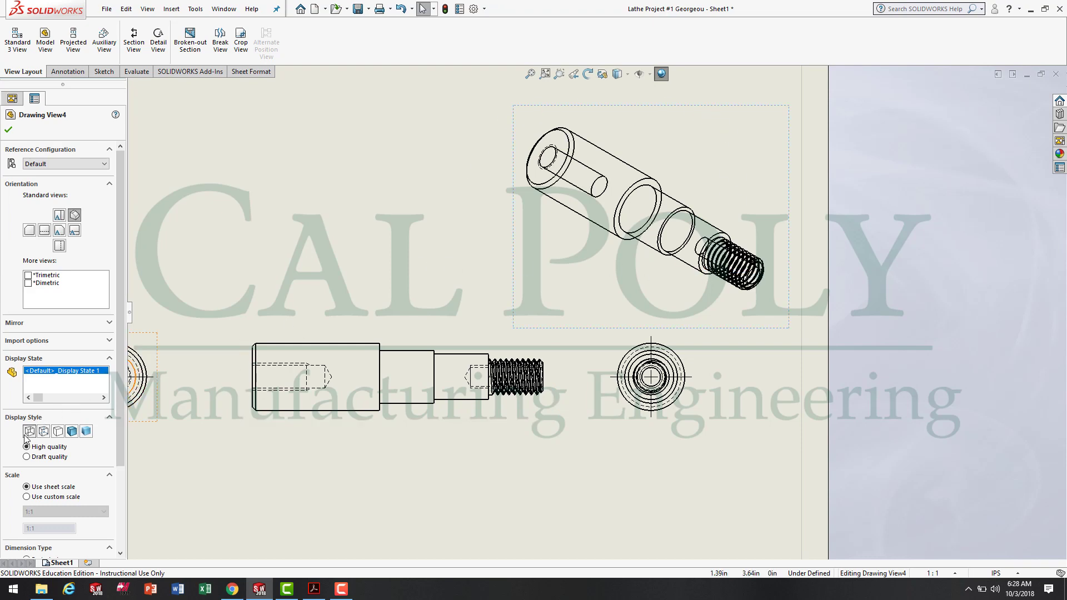
left_click(59, 433)
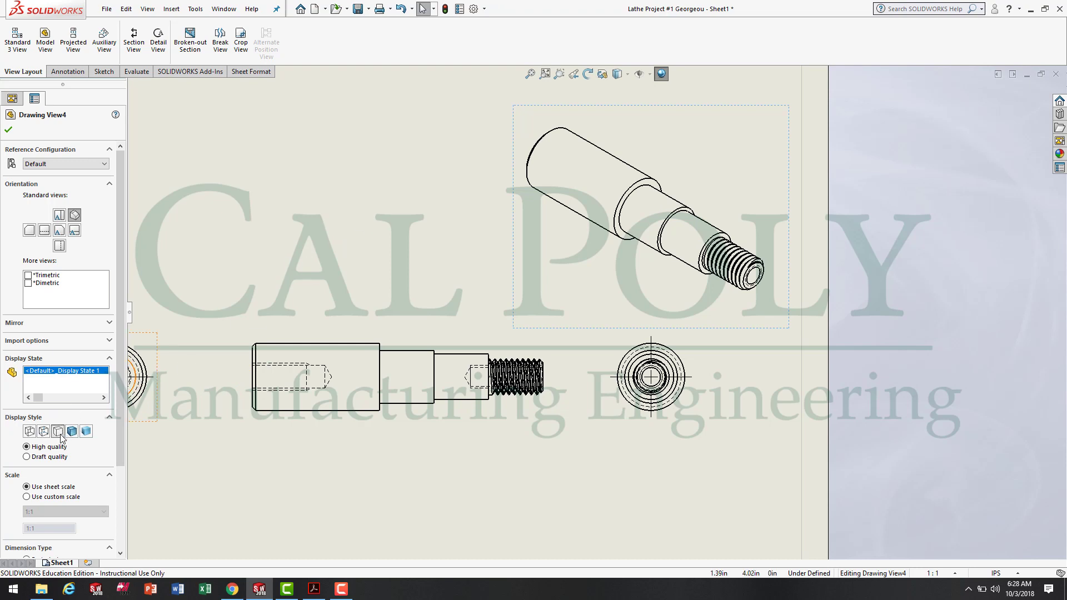
left_click(628, 74)
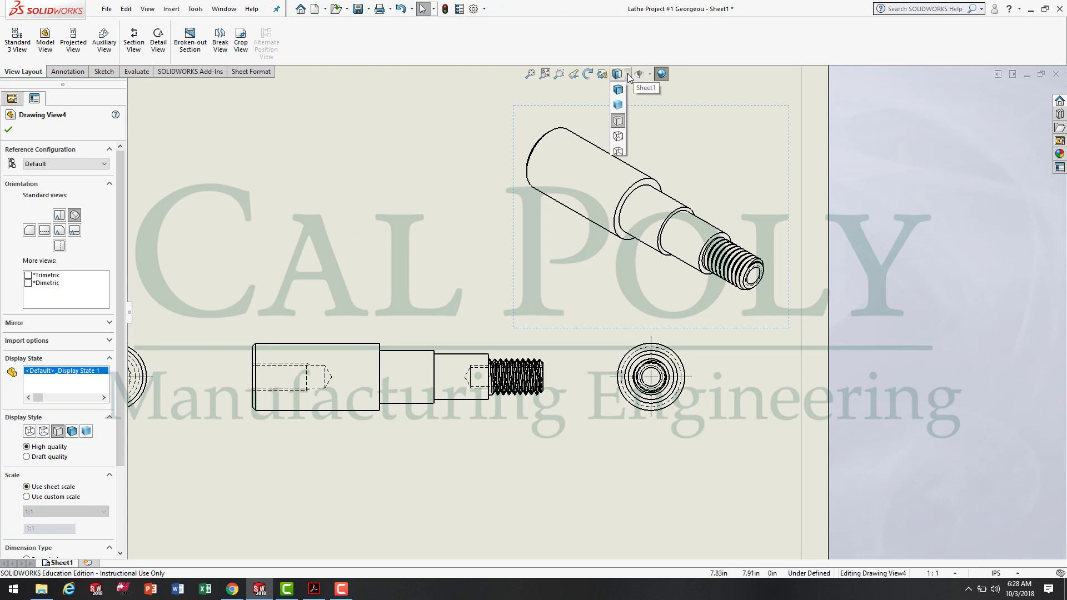
left_click(620, 122)
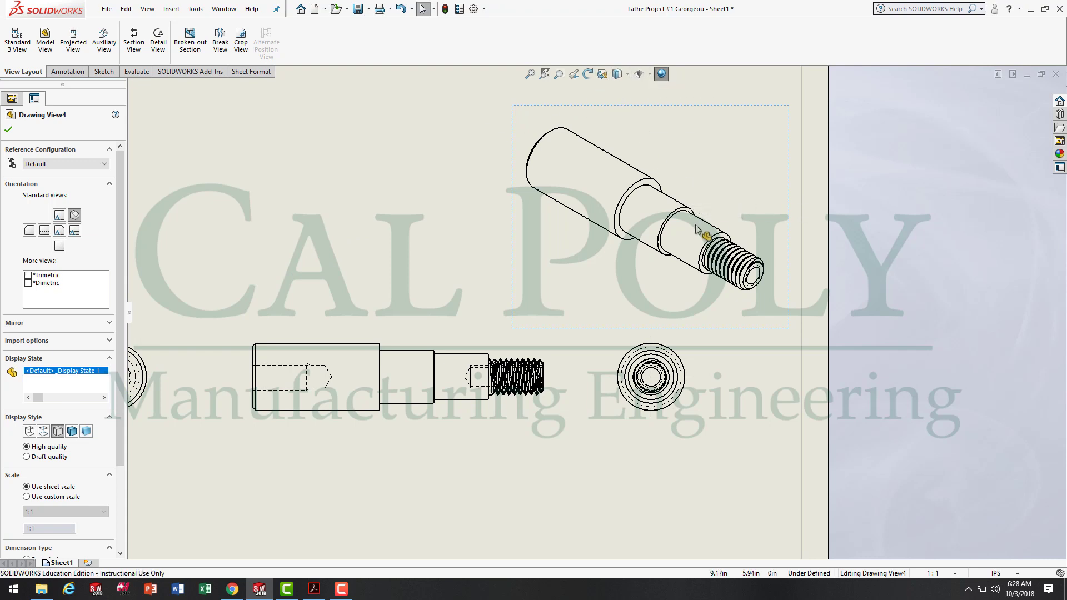
Step: Space out the views on the sheet by raising the isometric view slightly and shifting the front and both end views to the right
key("f")
left_click(713, 229)
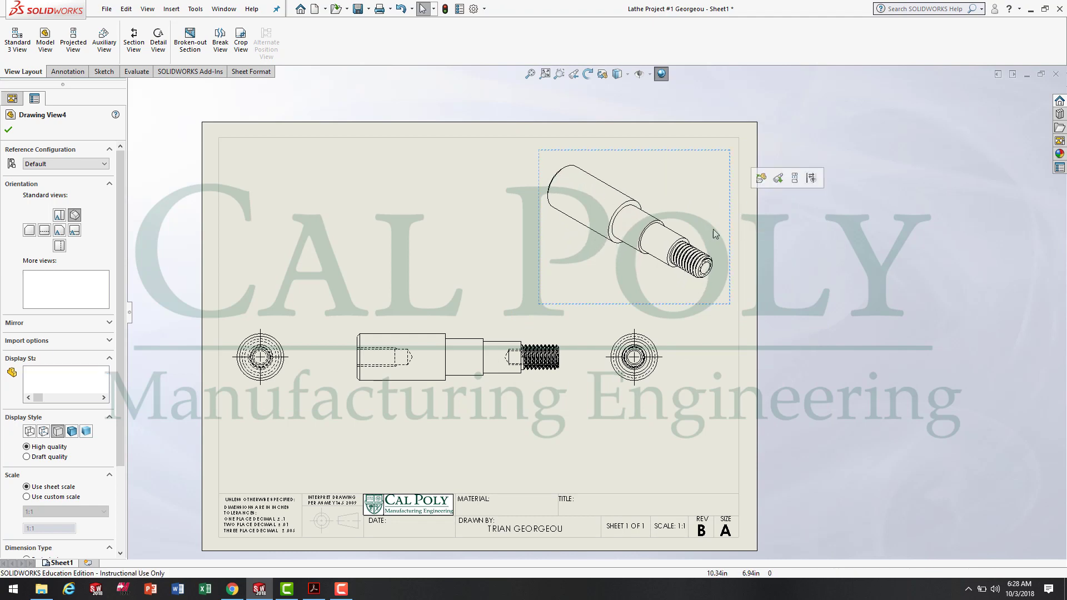
left_click_drag(547, 388, 564, 388)
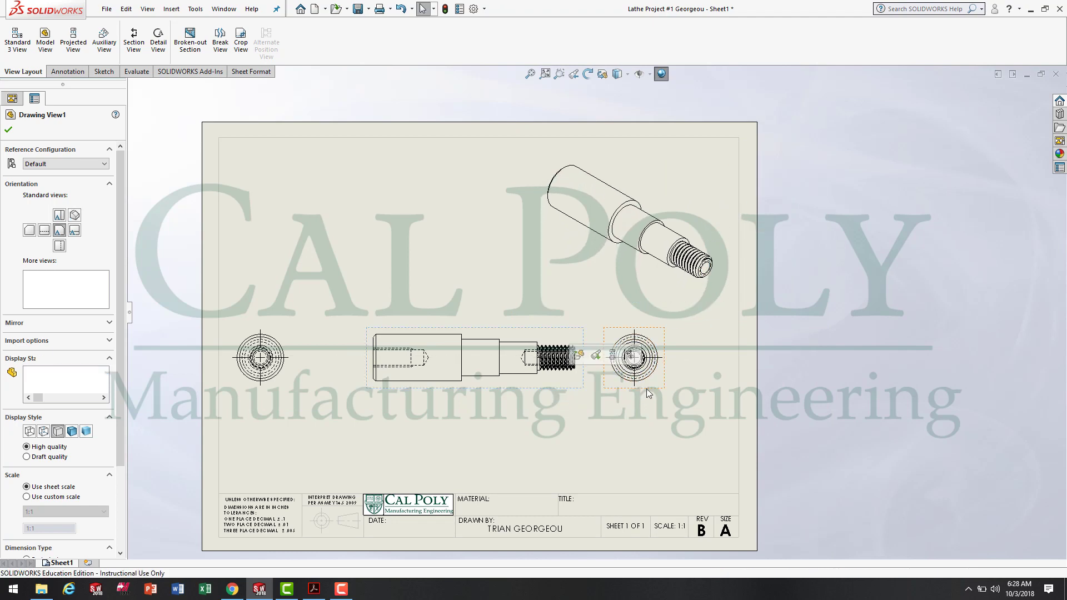
left_click_drag(646, 389, 678, 389)
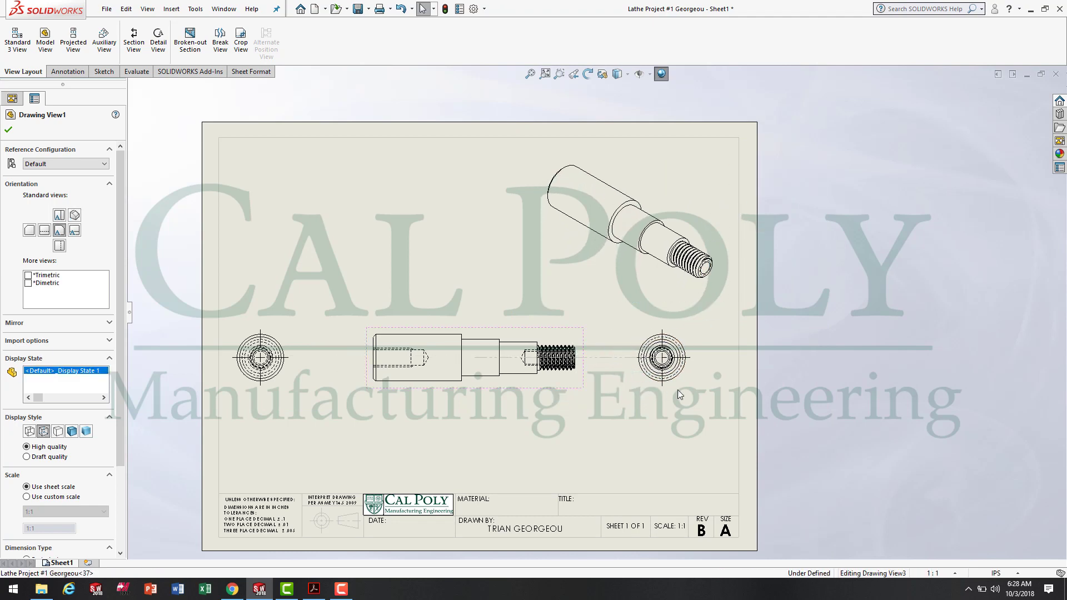
left_click(293, 385)
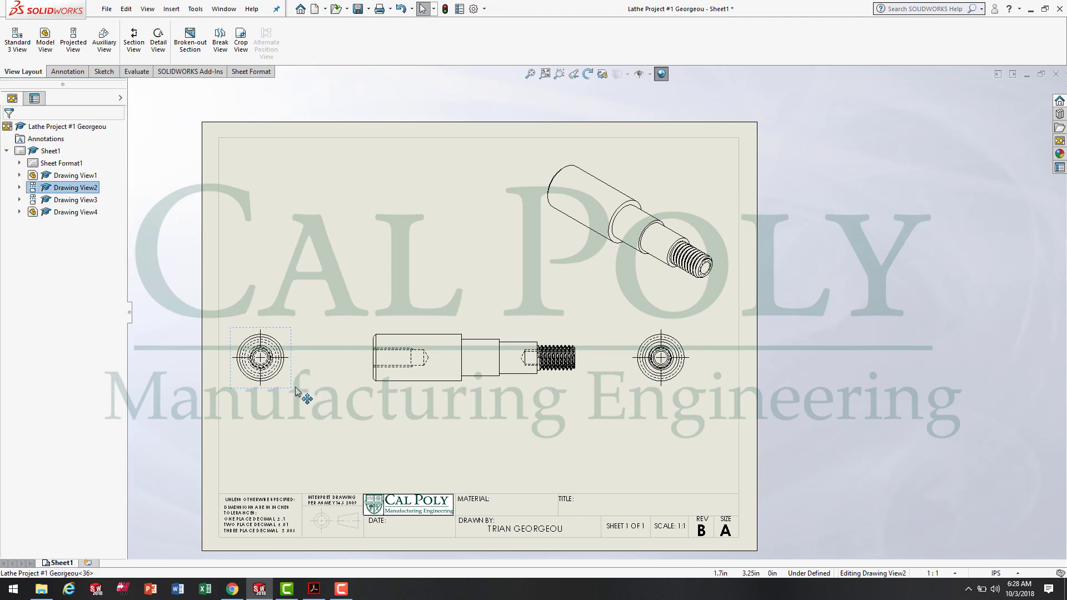
left_click_drag(296, 391, 308, 391)
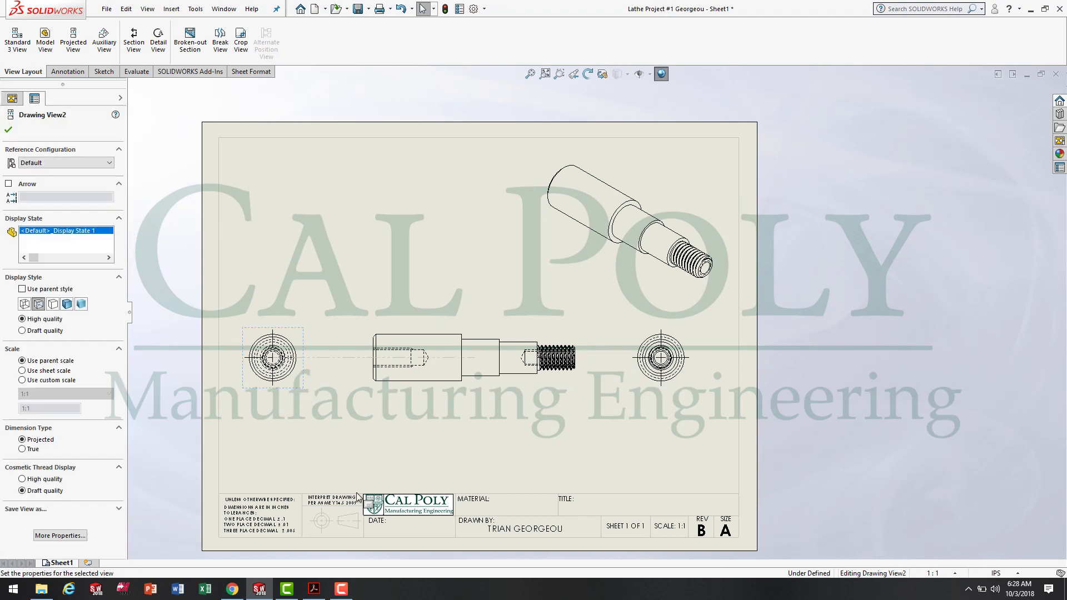
Step: Check the layout against the reference PDF drawing and delete the center marks from both circular end views
left_click(314, 590)
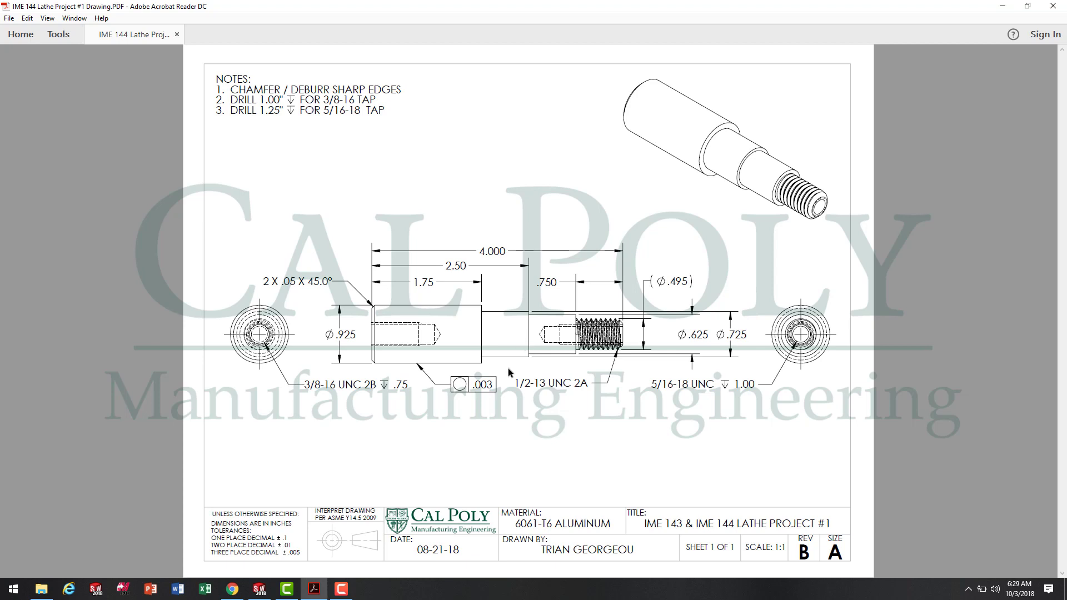
left_click(261, 591)
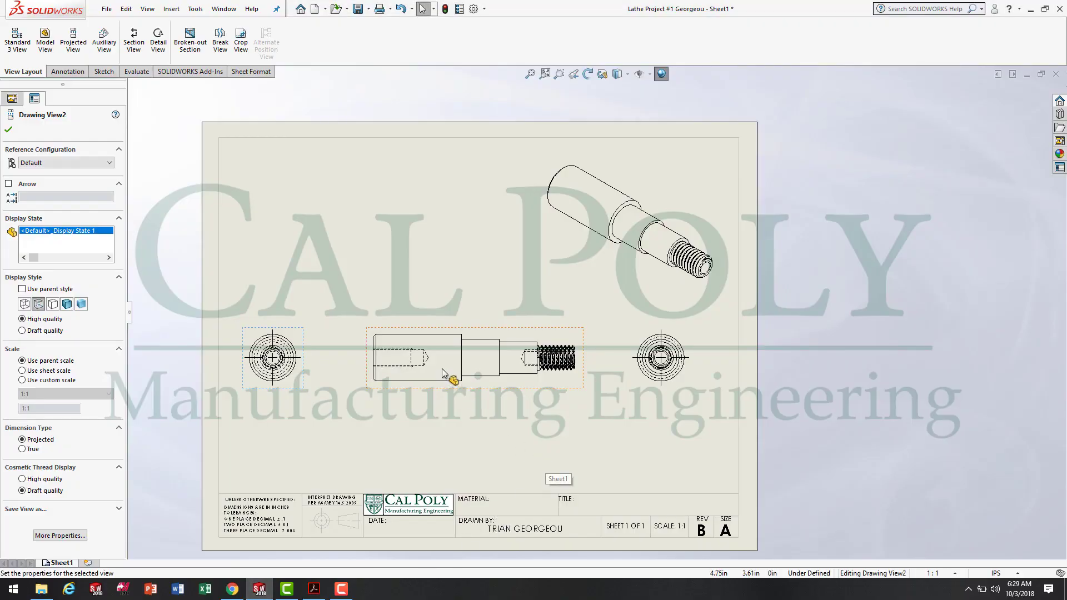
left_click(450, 208)
scroll(367, 311, "up", 2)
scroll(382, 327, "up", 2)
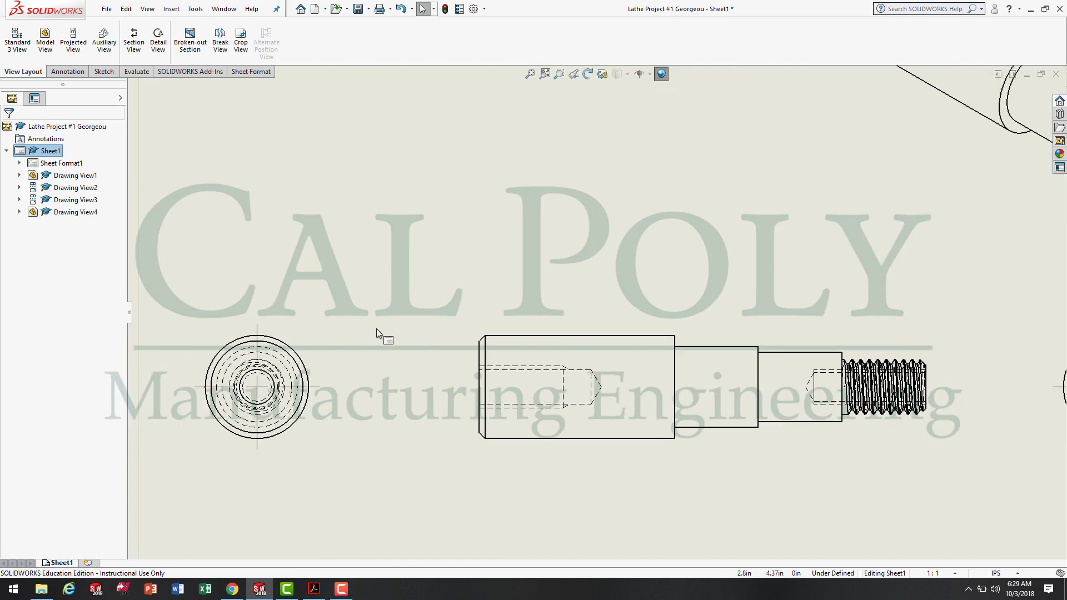
left_click(274, 367)
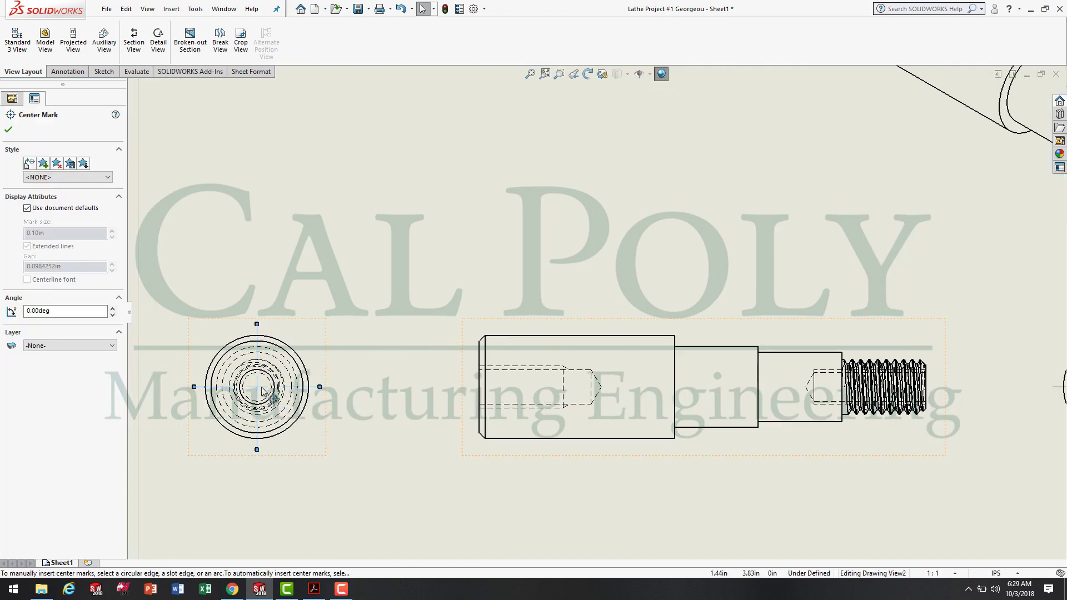
key("Escape")
scroll(595, 313, "down", 2)
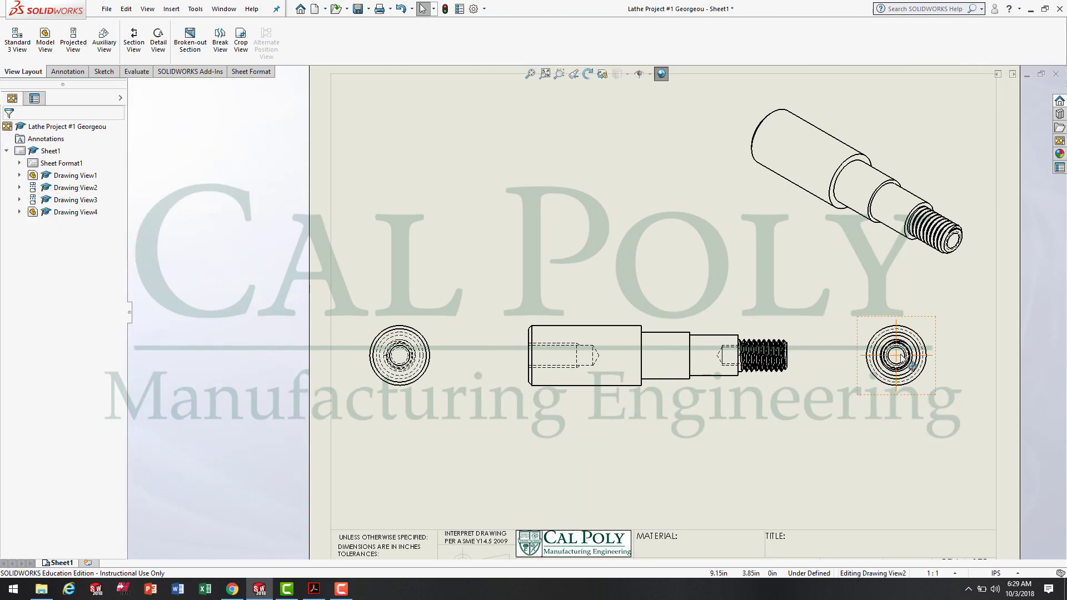
left_click(897, 383)
key("Escape")
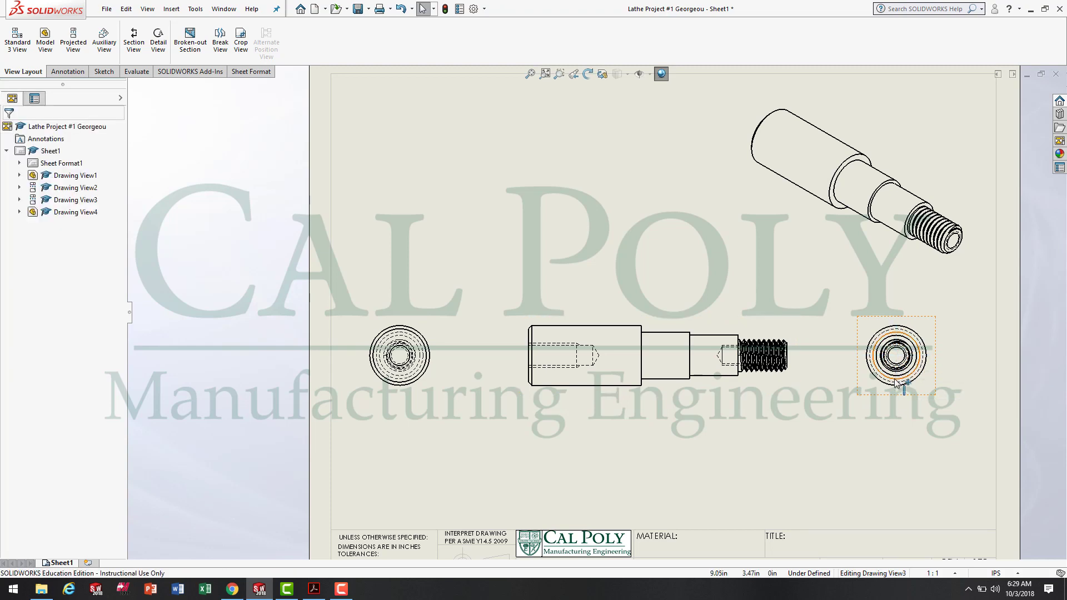
Step: Add center marks with the document defaults to the outer circles of the left and right end views
left_click(78, 72)
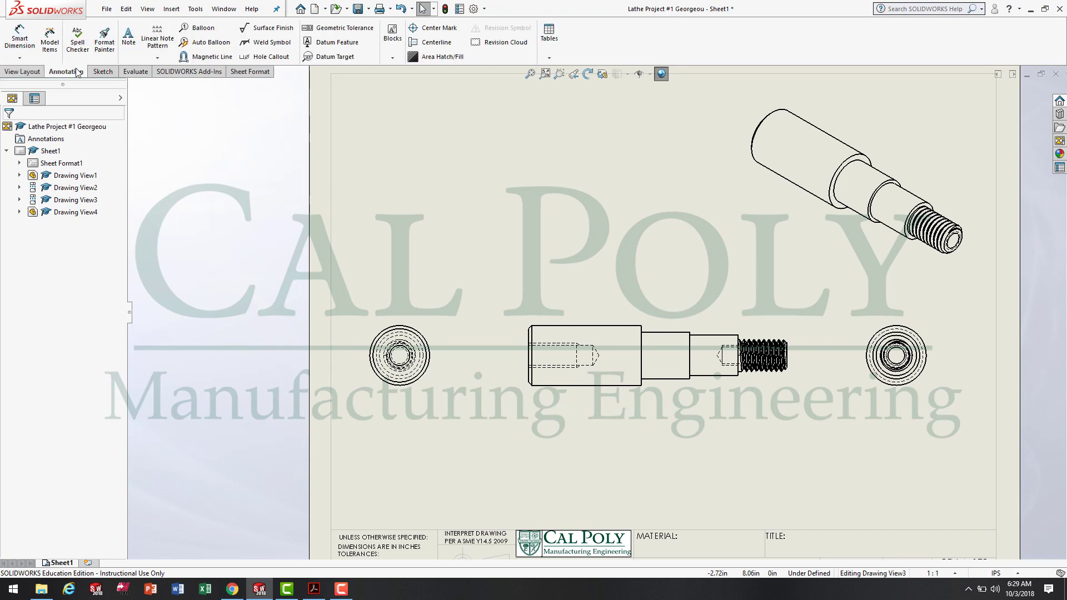
left_click(444, 32)
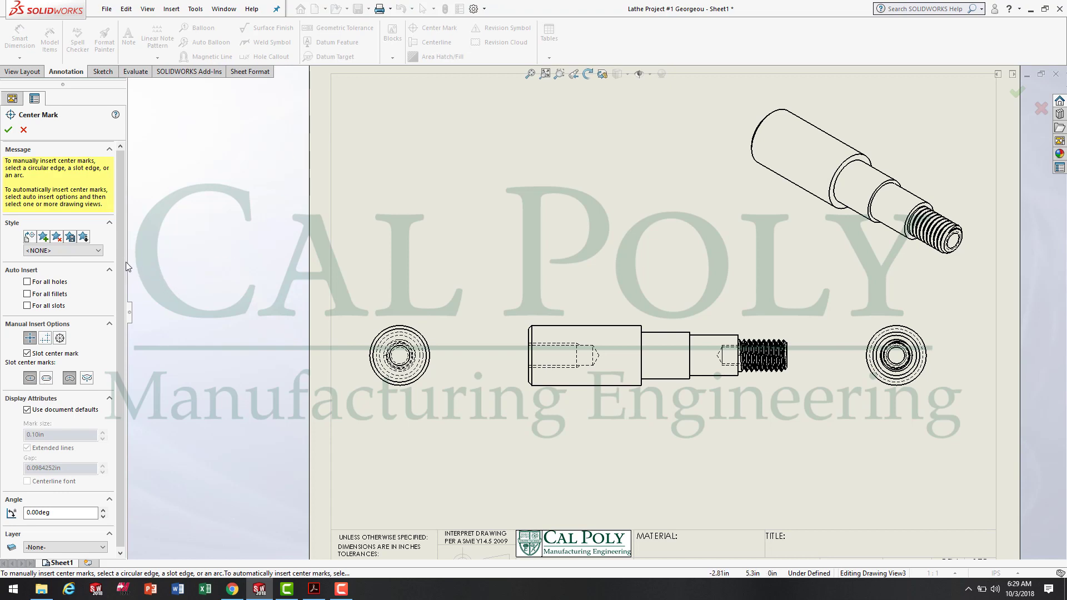
scroll(123, 288, "down", 1)
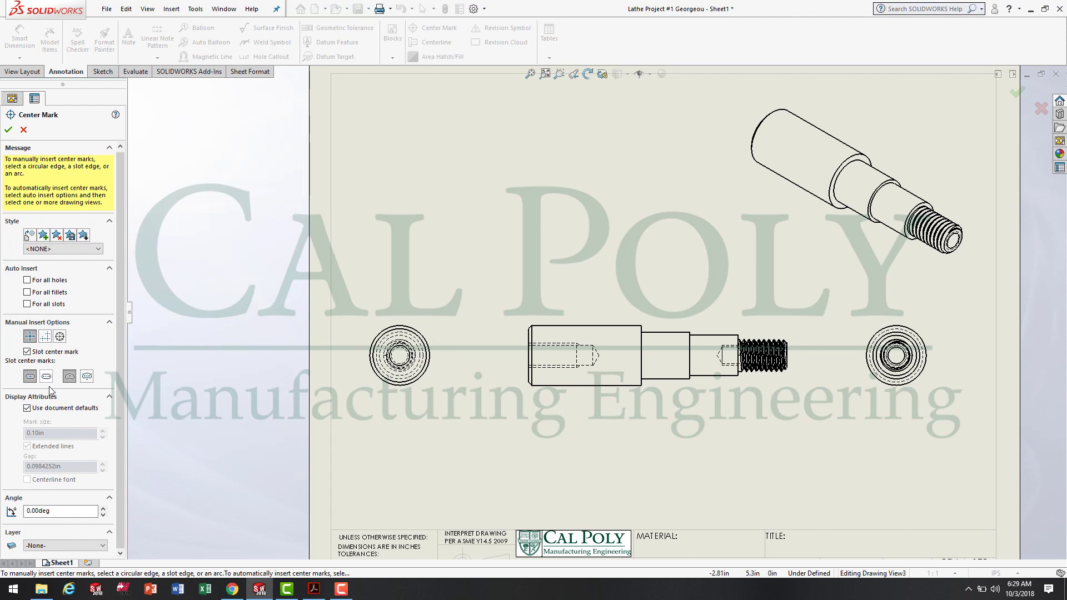
left_click(430, 347)
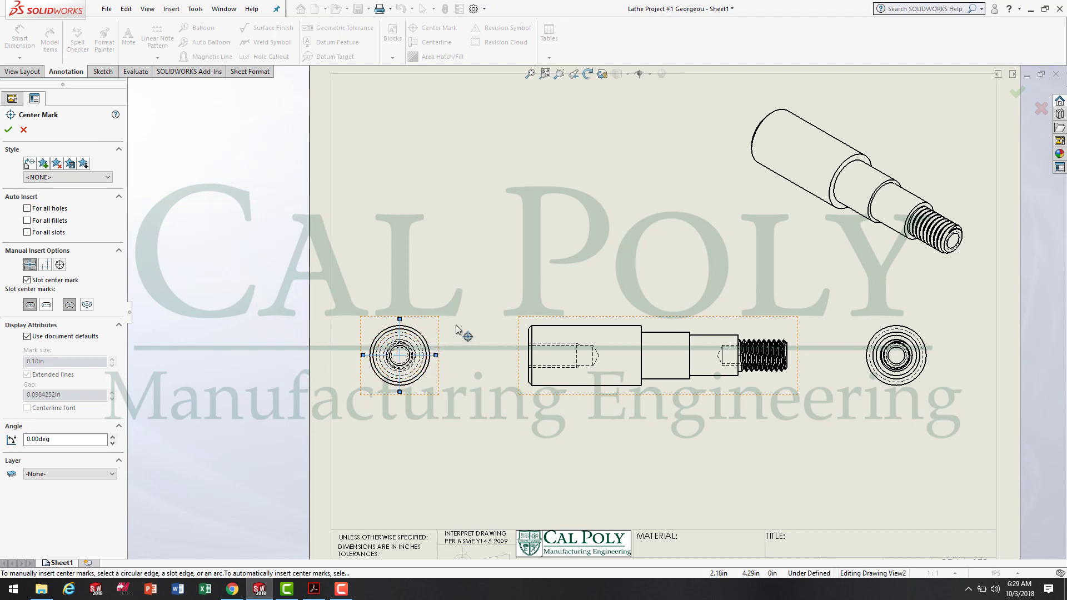
left_click(925, 346)
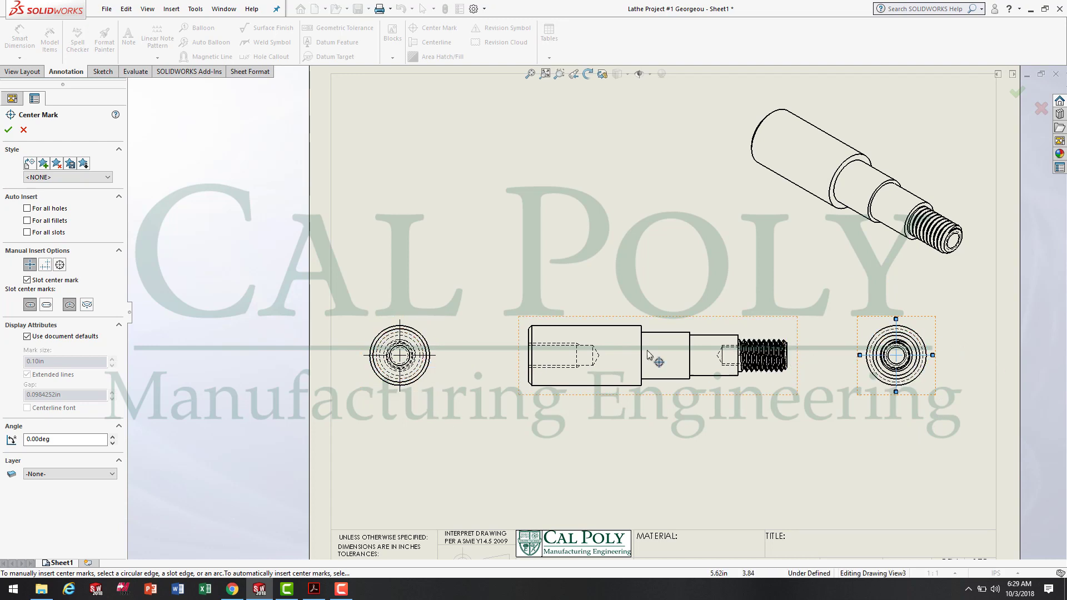
left_click(8, 129)
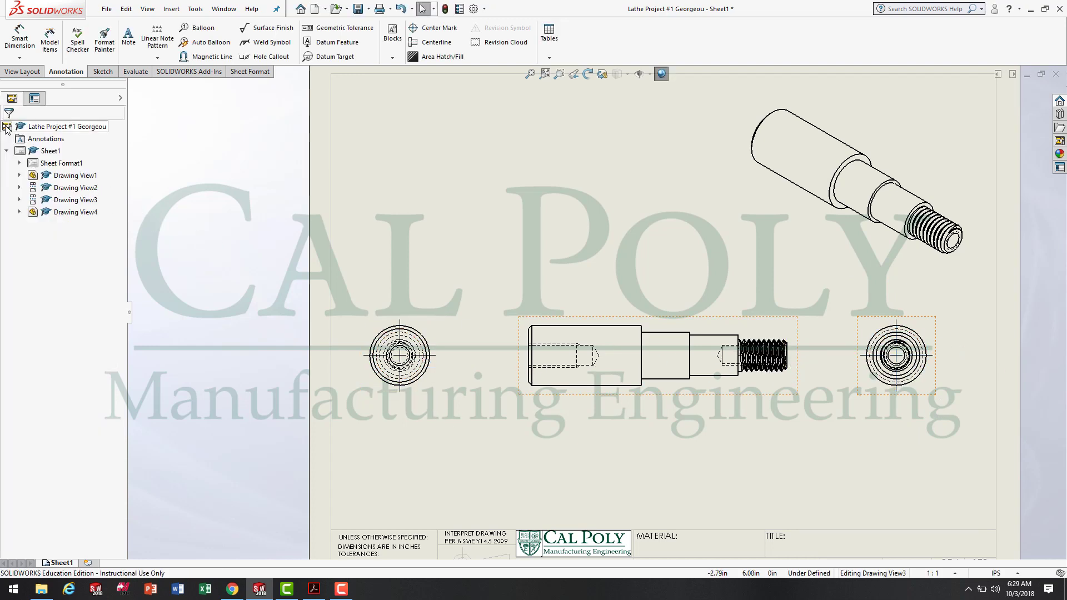
Step: Add a center mark to the outer circle of the left end view using the document defaults
left_click(445, 28)
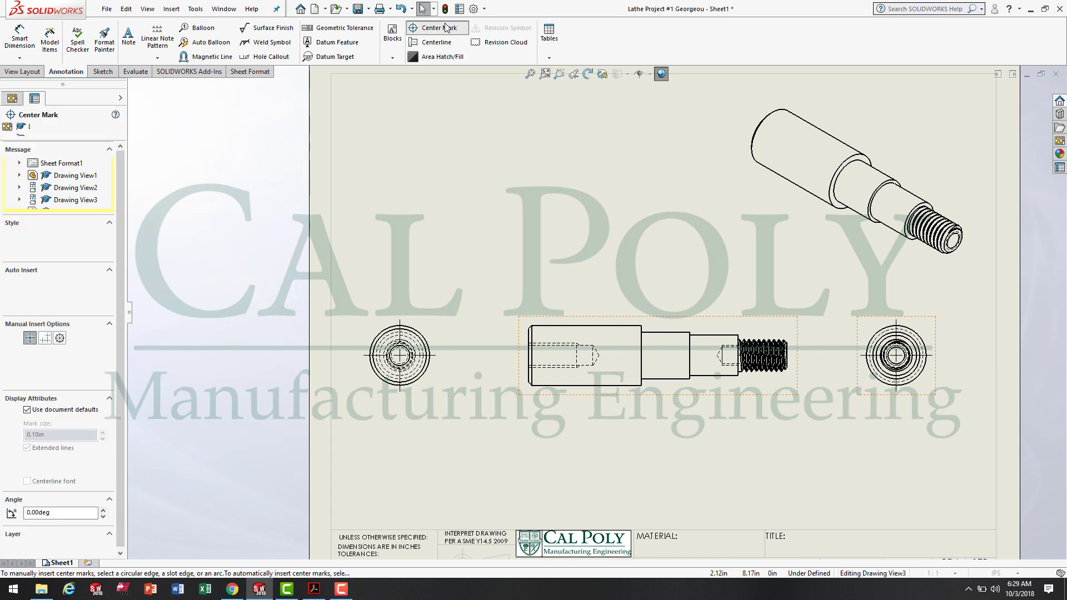
left_click(421, 335)
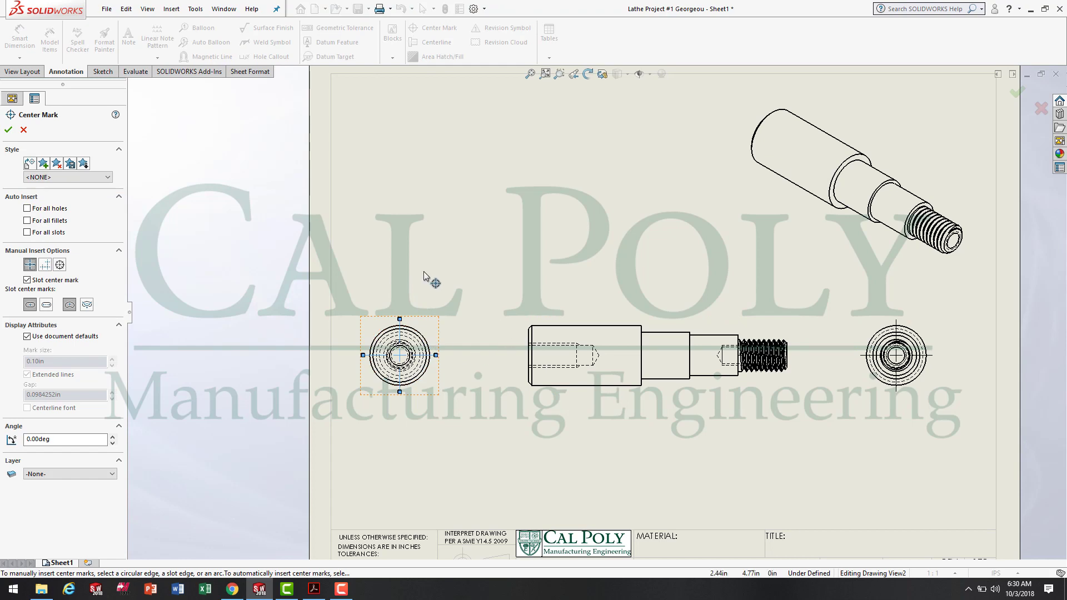
key("Escape")
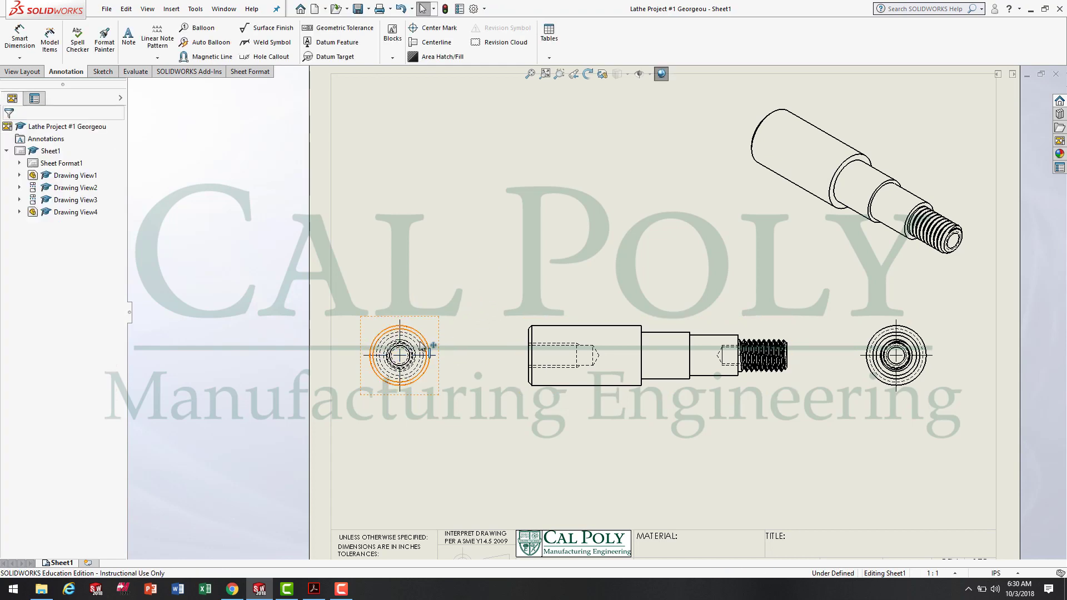
left_click(409, 360)
key("Escape")
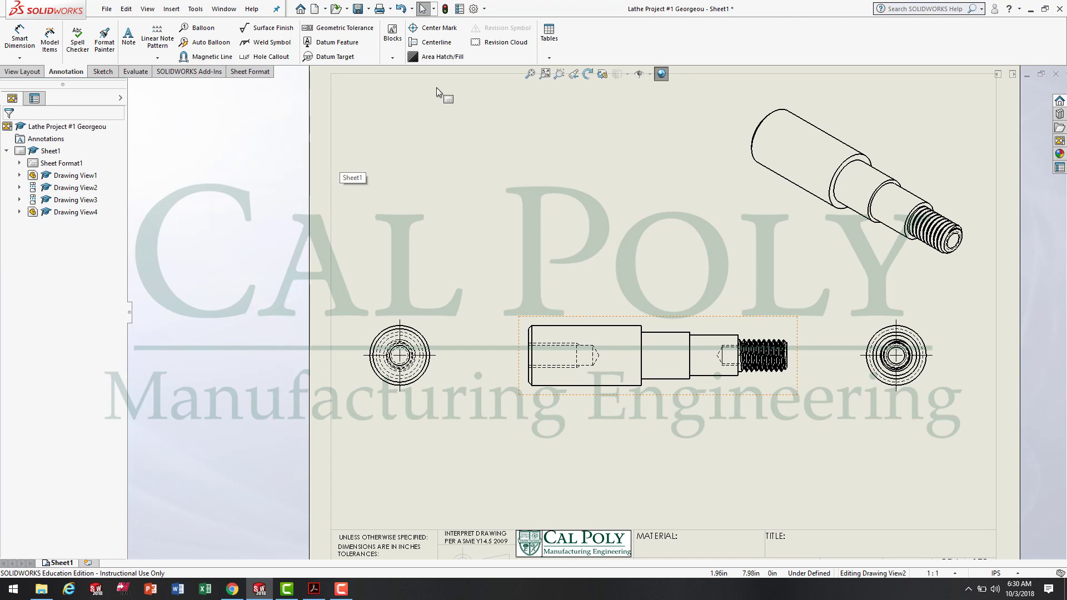
Step: Try the centerline auto insert on the whole front view and delete the resulting centerline
left_click(440, 44)
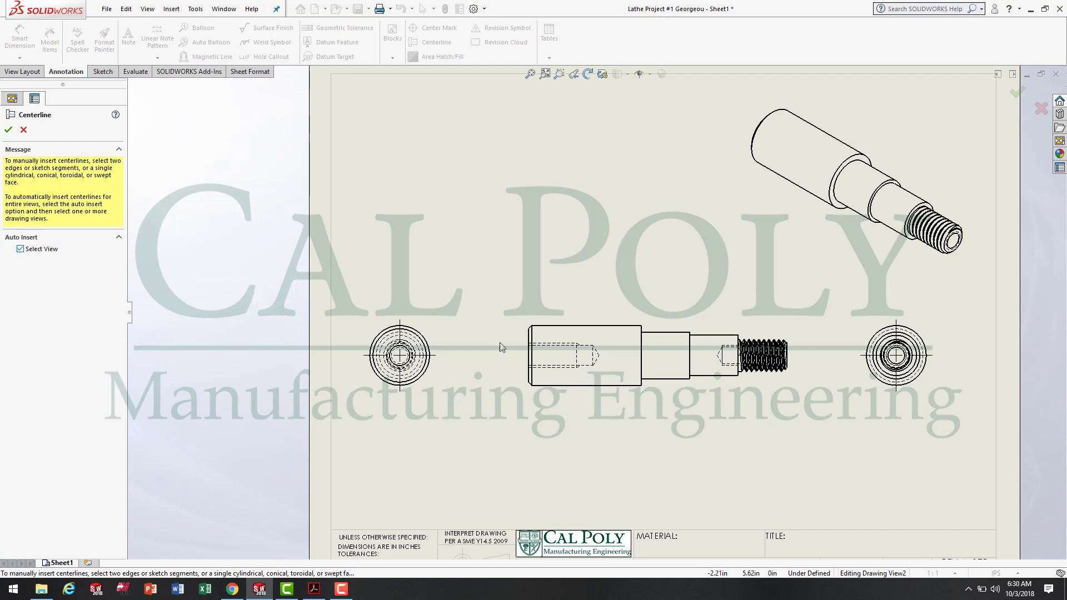
left_click(635, 362)
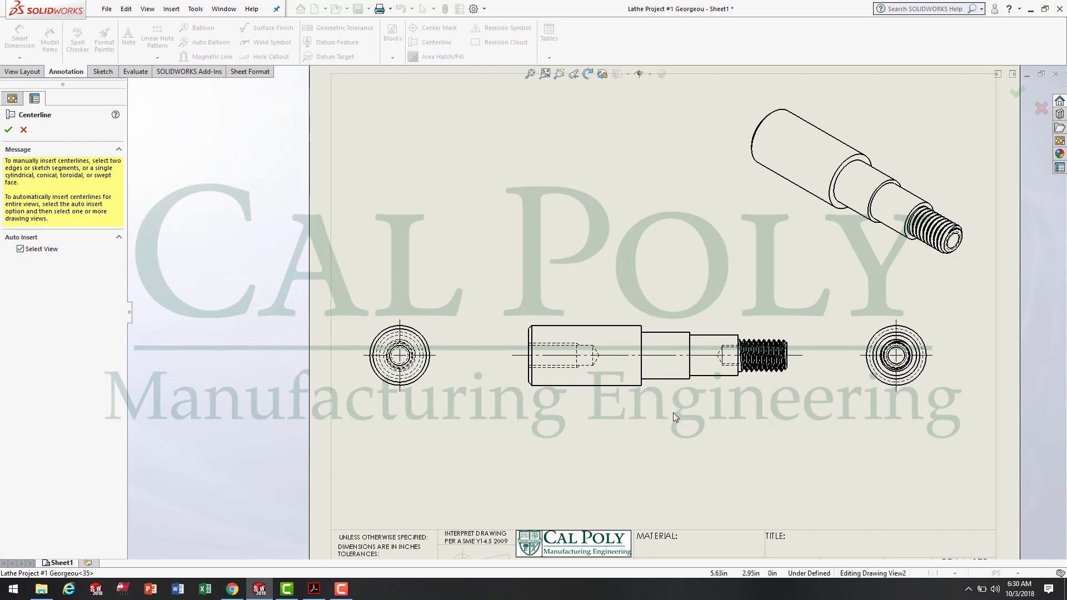
left_click(639, 364)
left_click(8, 129)
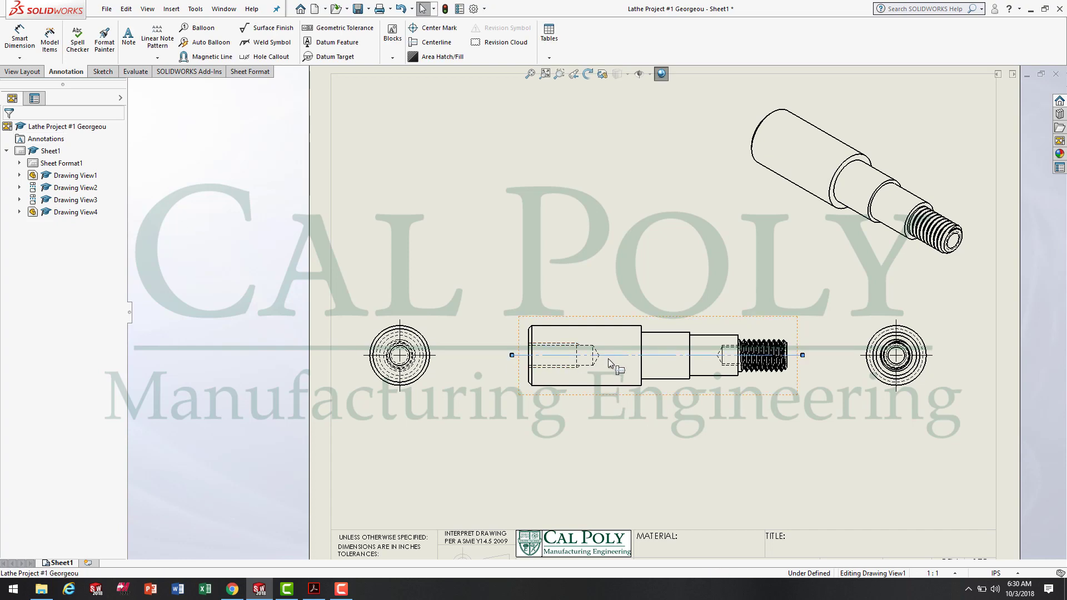
key("Delete")
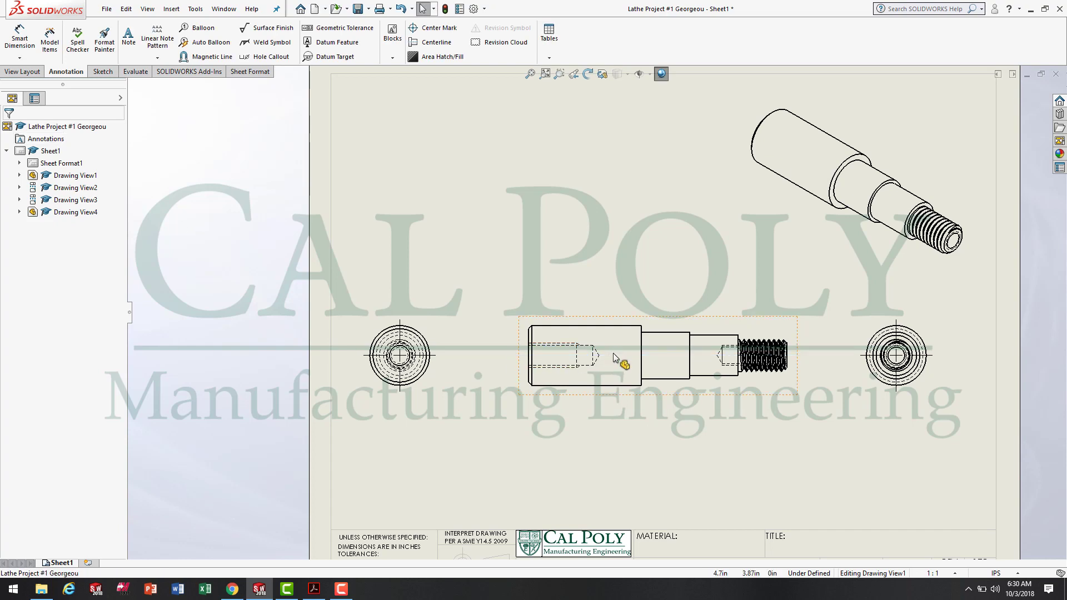
Step: Add a centerline between the upper and lower edges of the front view's largest cylinder and extend it past the threaded end
left_click(439, 43)
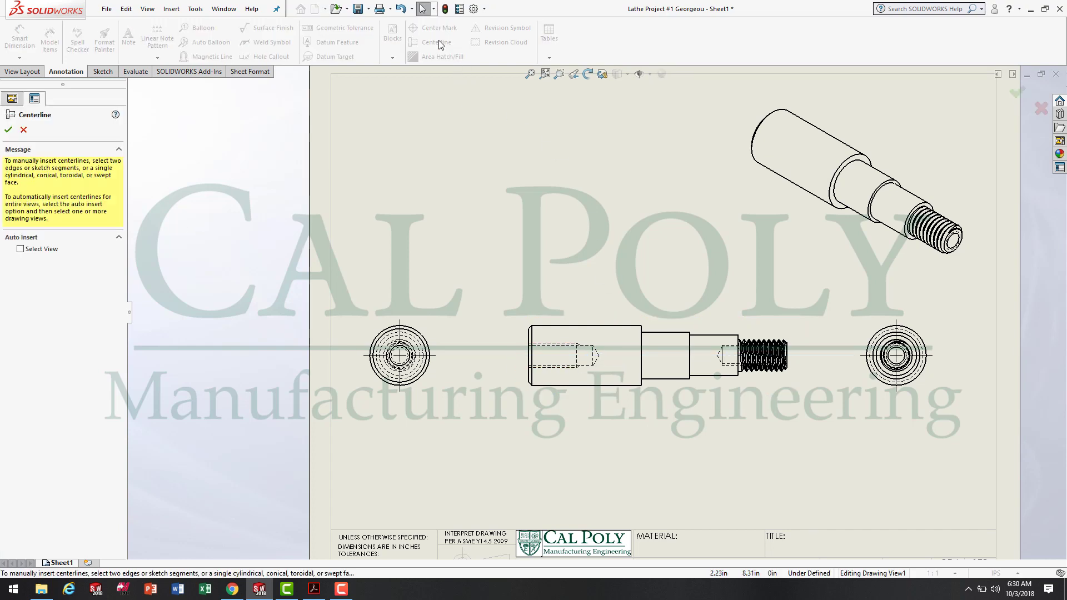
left_click(619, 385)
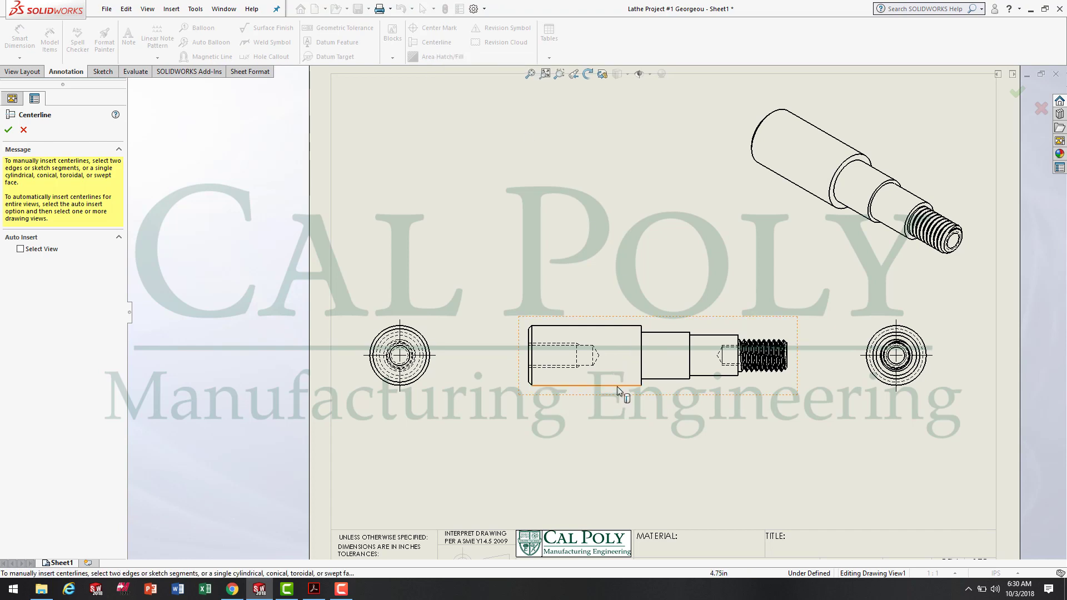
left_click(622, 326)
key("Escape")
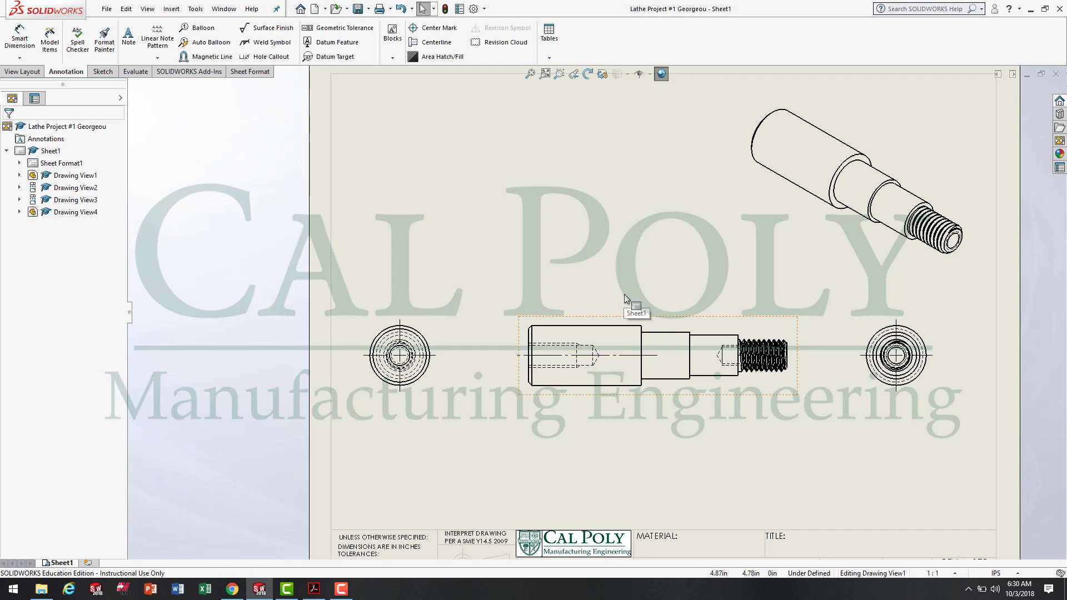
left_click(628, 355)
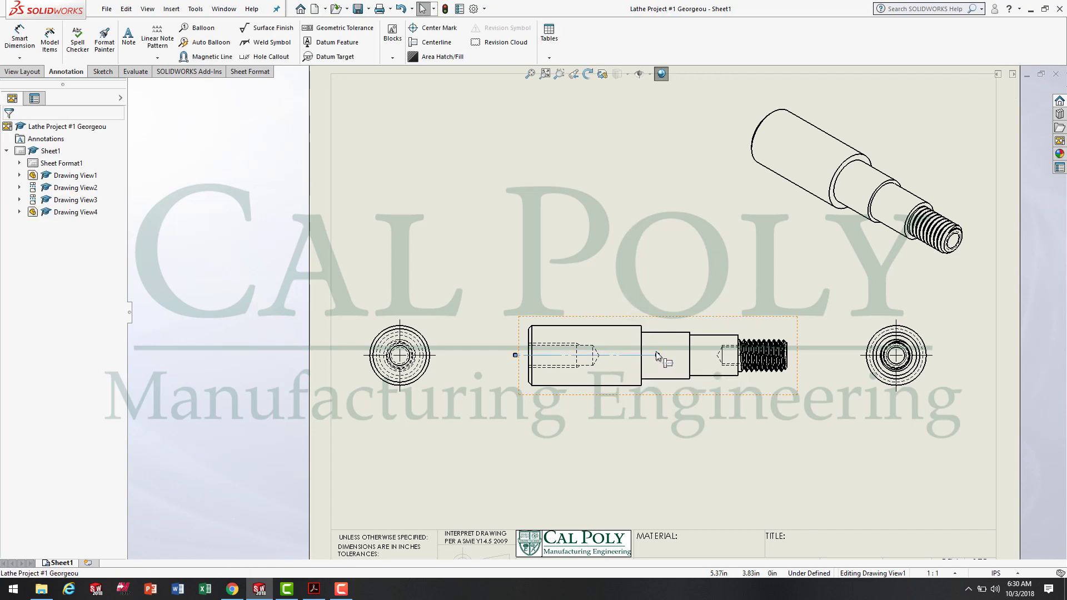
left_click_drag(657, 356, 797, 358)
left_click(752, 427)
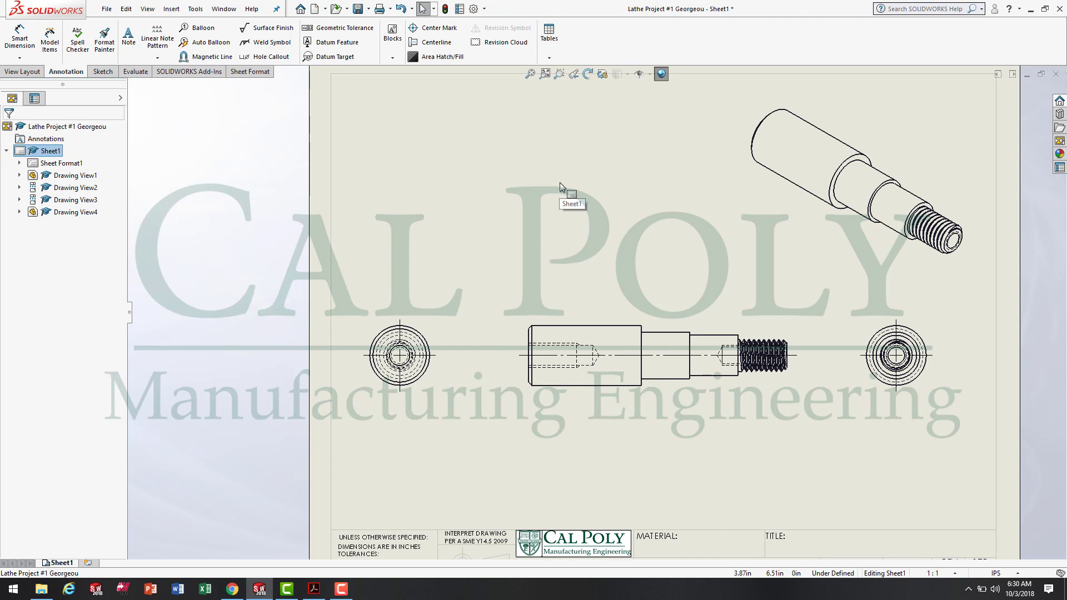
Step: Add a note reading "10-02-18" under DATE in the title block
key("f")
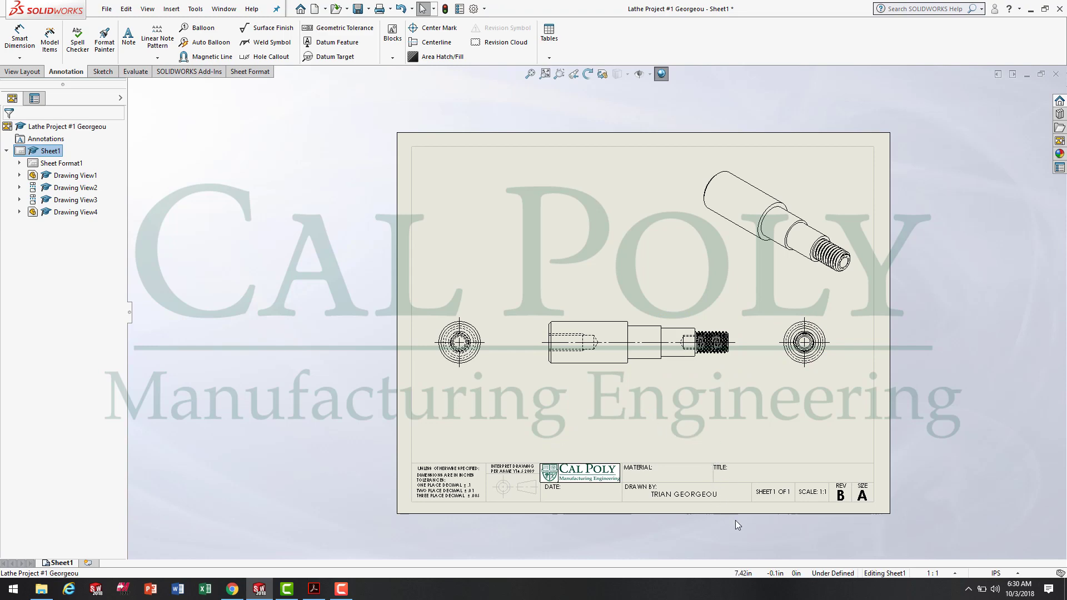
scroll(694, 468, "up", 2)
scroll(614, 384, "down", 3)
scroll(613, 384, "down", 3)
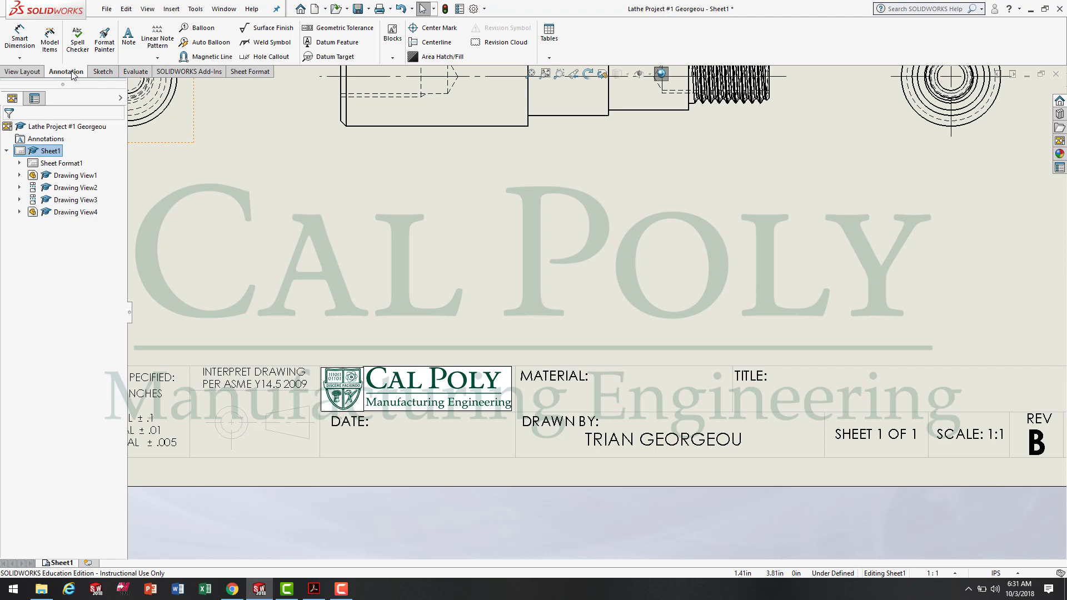
left_click(128, 38)
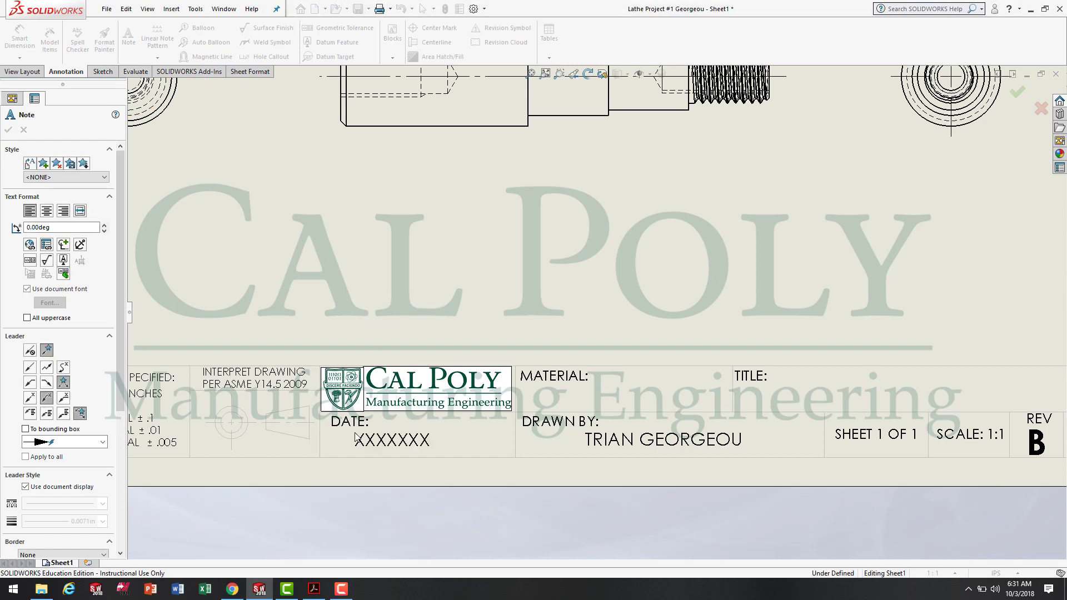
left_click(353, 436)
type("10-02")
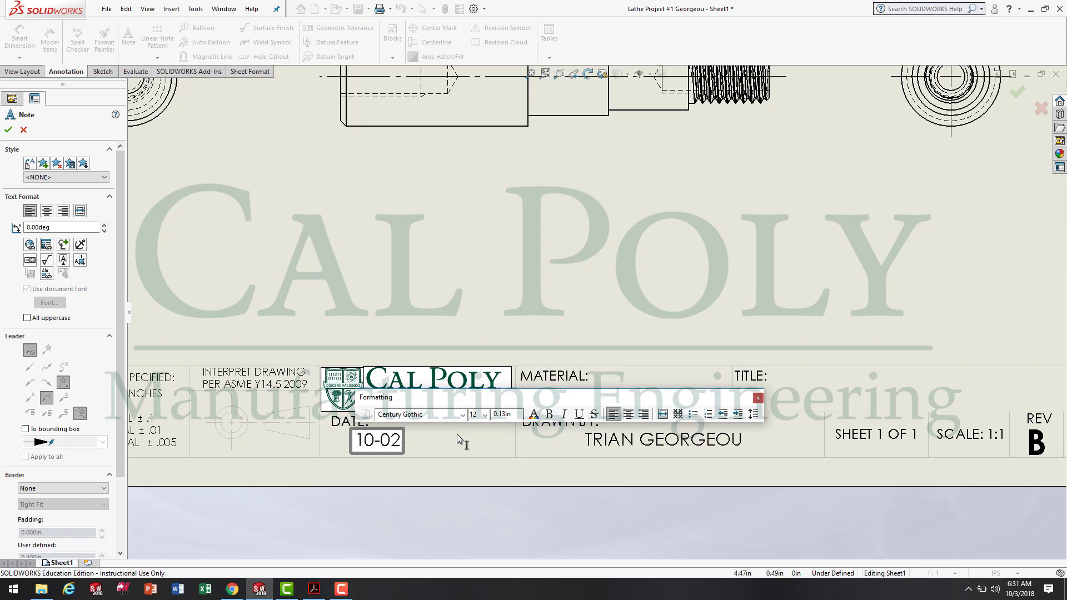
type("-18")
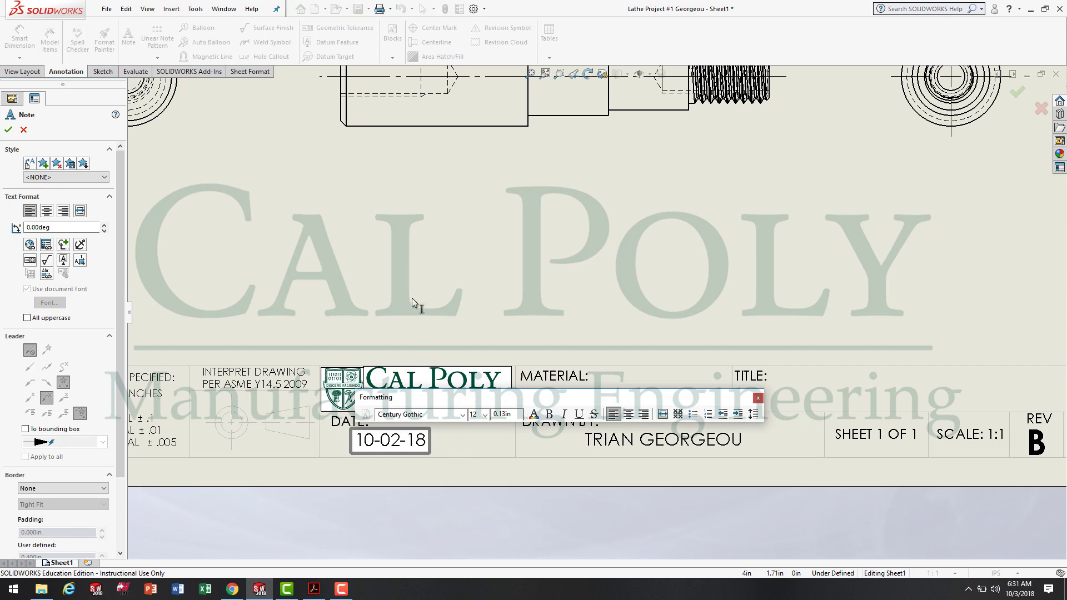
left_click(425, 285)
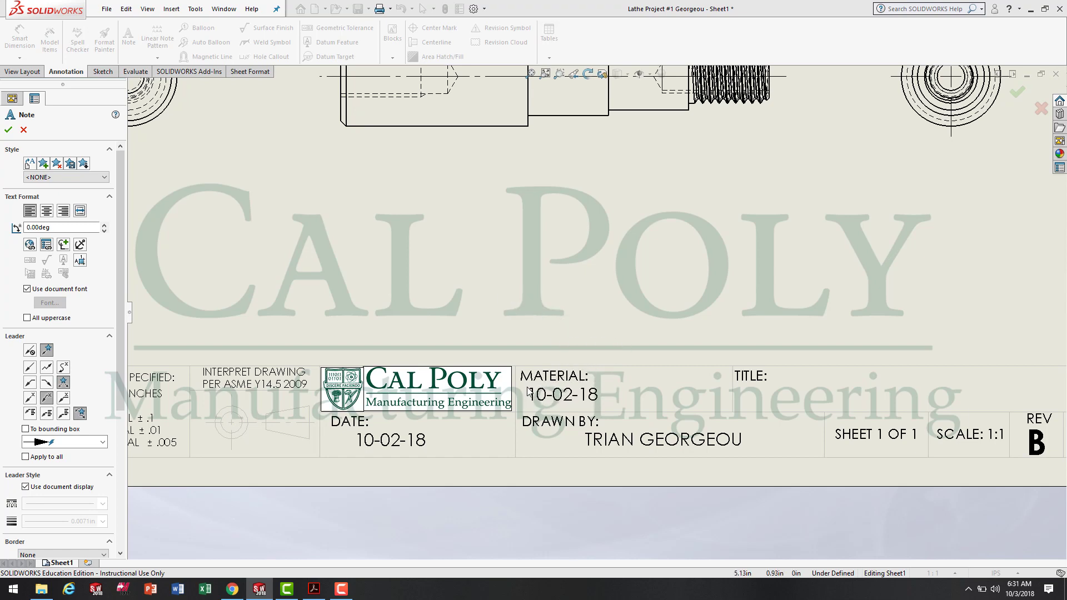
Step: Add a note reading "6061 T6 ALUMINUM" under MATERIAL in the title block
double_click(549, 395)
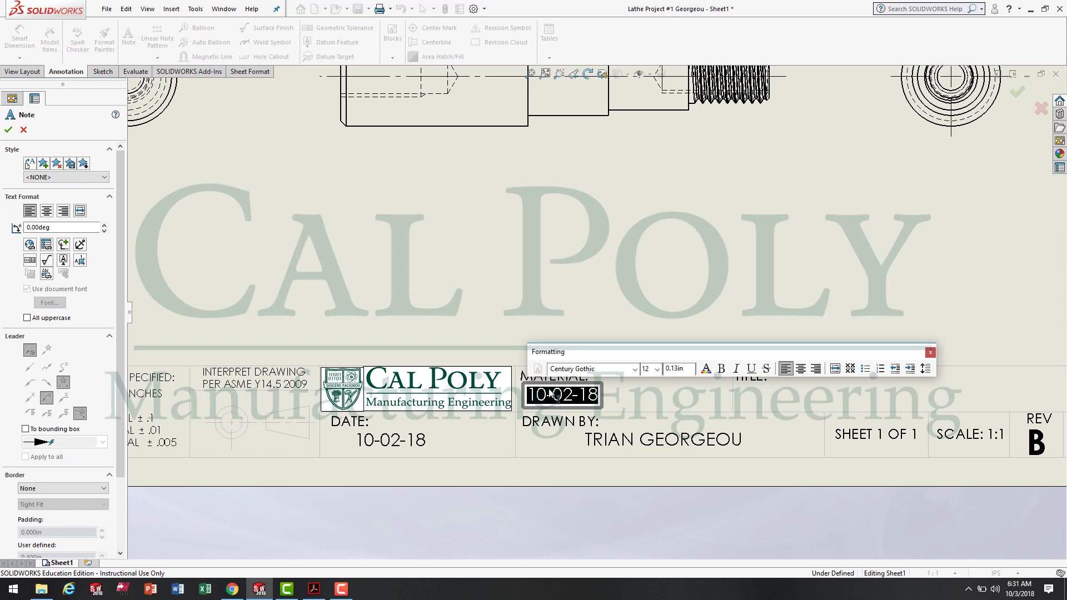
type("6061")
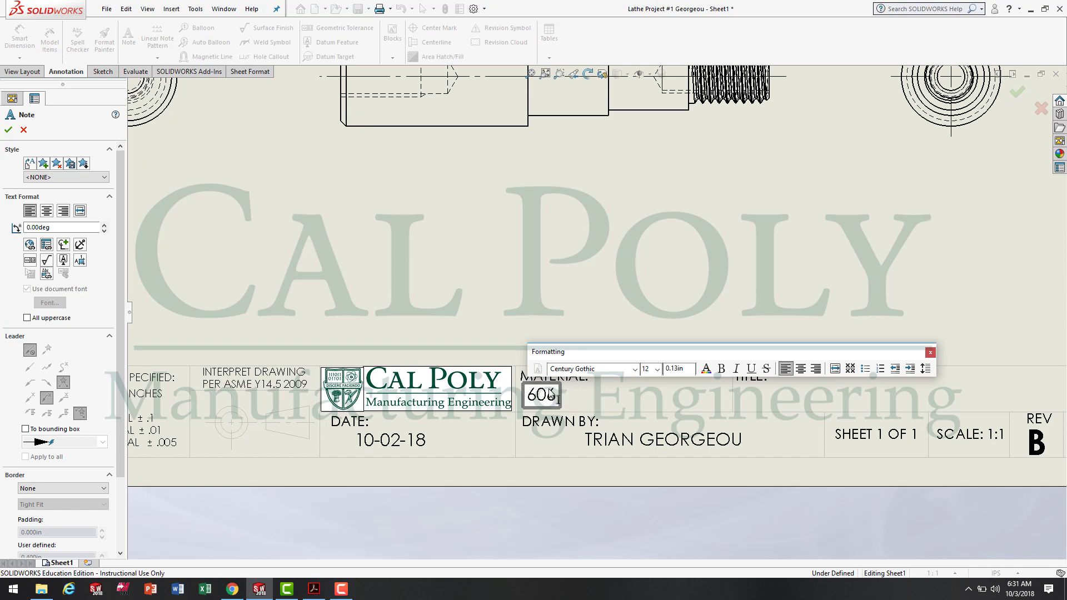
type(" T6")
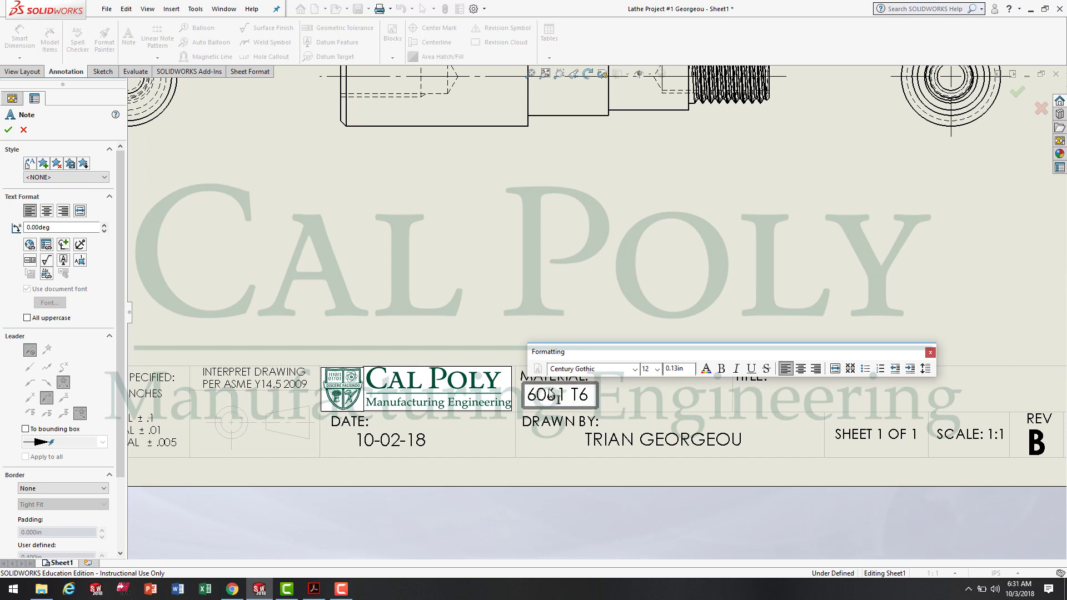
type(" ALUMINUM")
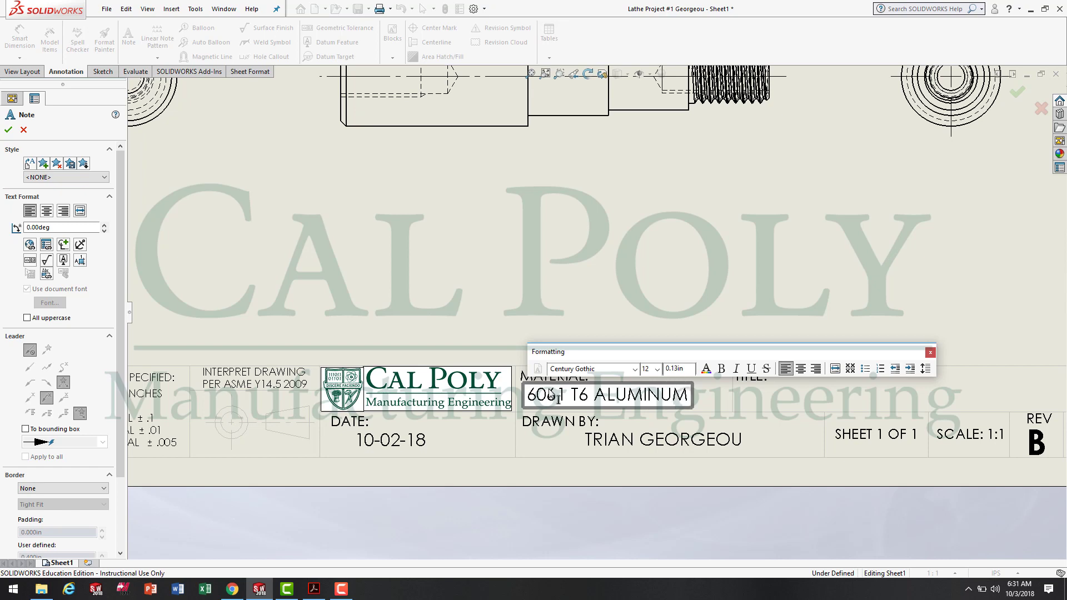
left_click(619, 289)
Step: Add a note reading "IME 144 LATHE PROJECT #1" under TITLE in the title block and finish placing notes
left_click(744, 391)
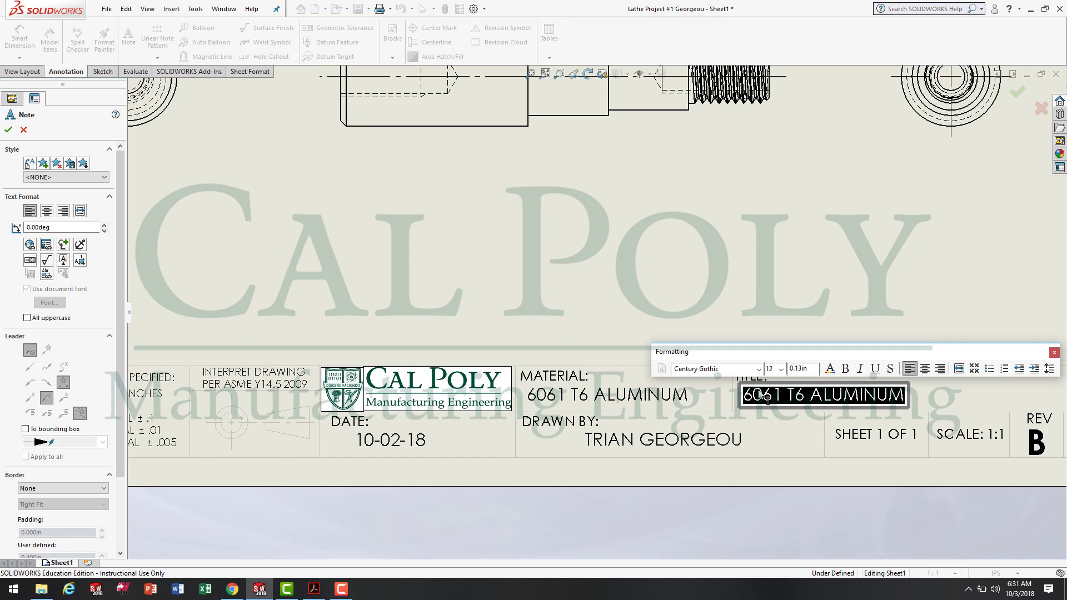
type("IME 144")
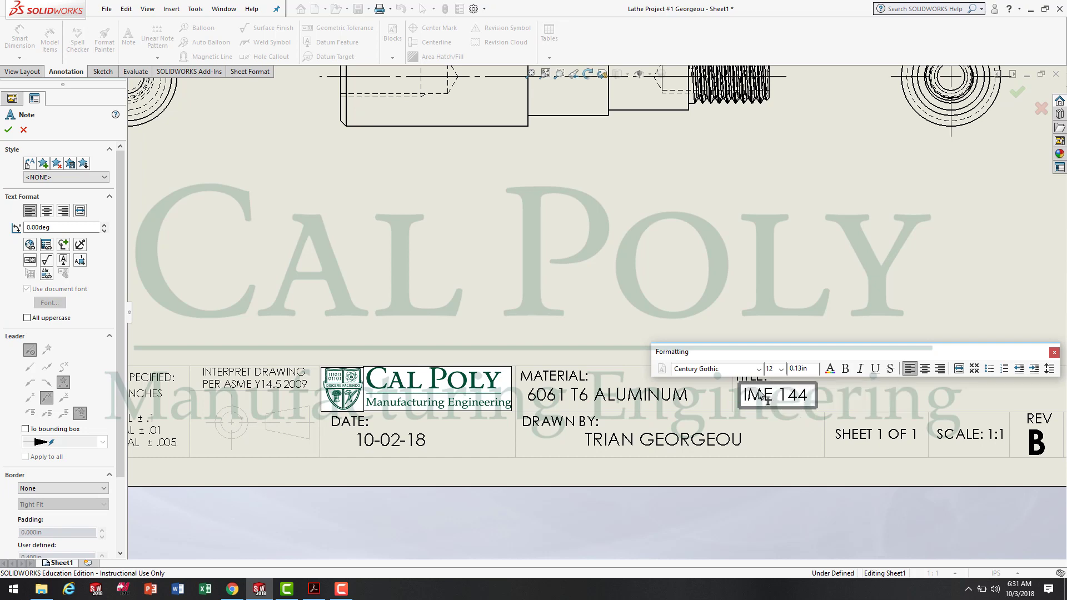
type(" LATHE PRO")
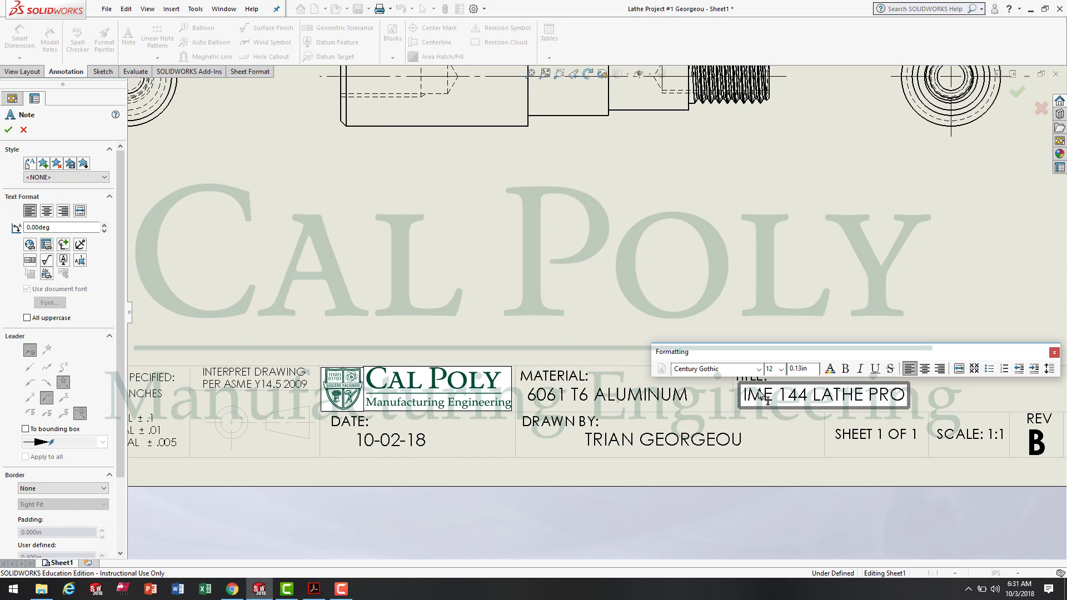
type("JECT #1")
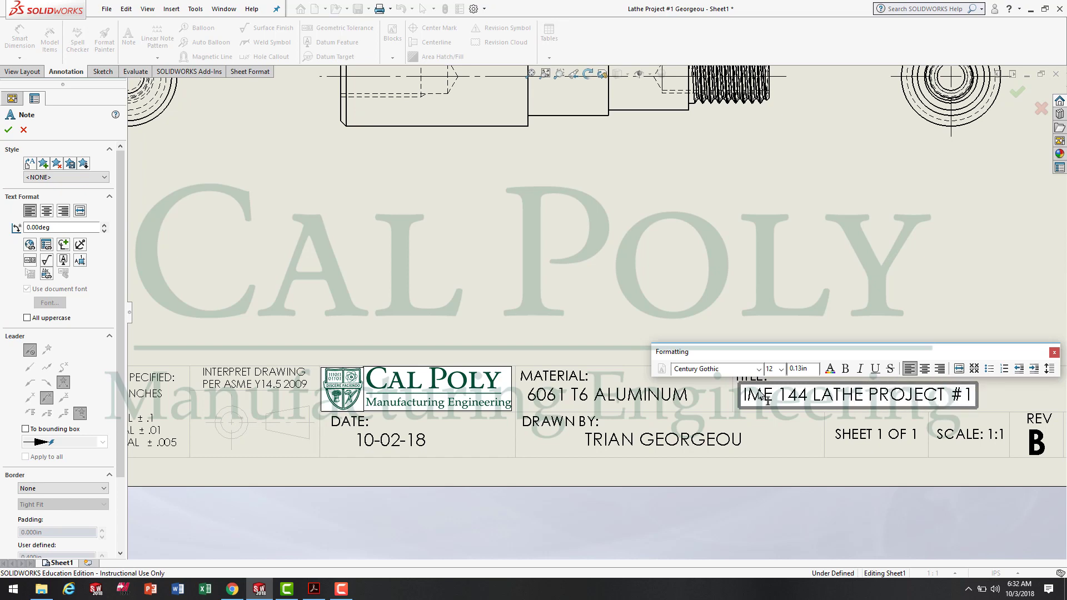
left_click(681, 219)
scroll(584, 306, "up", 1)
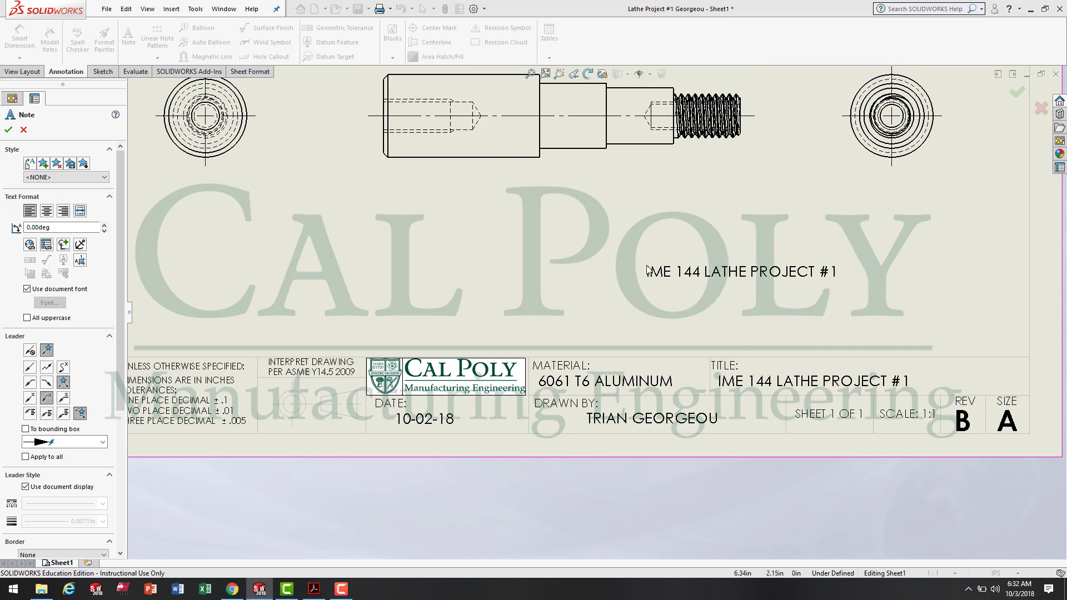
key("Escape")
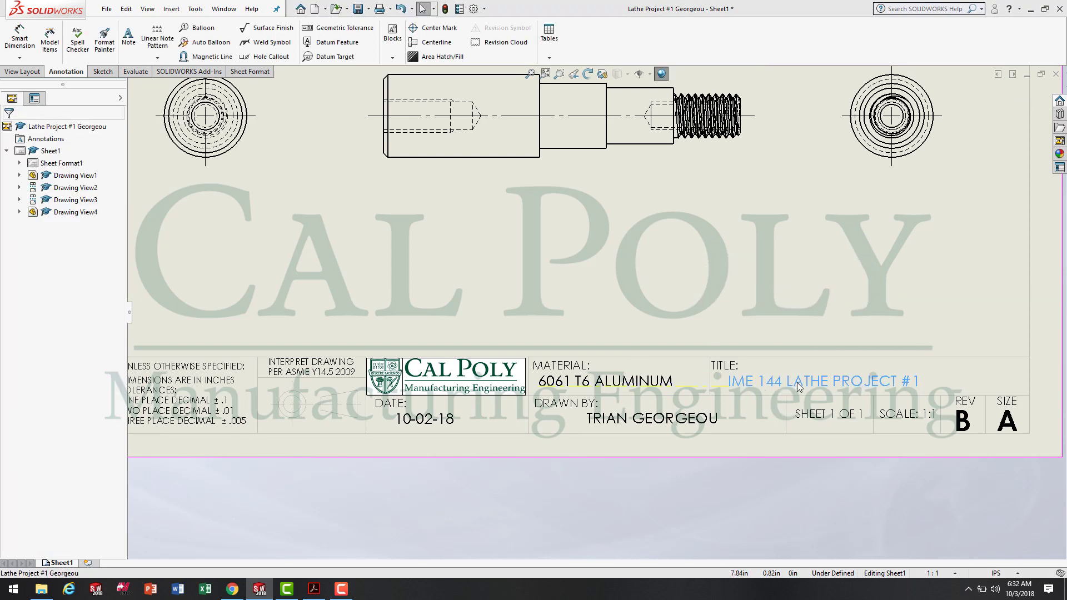
Step: Shift the title, date and material notes slightly to the right within their title block cells
left_click_drag(798, 388, 851, 387)
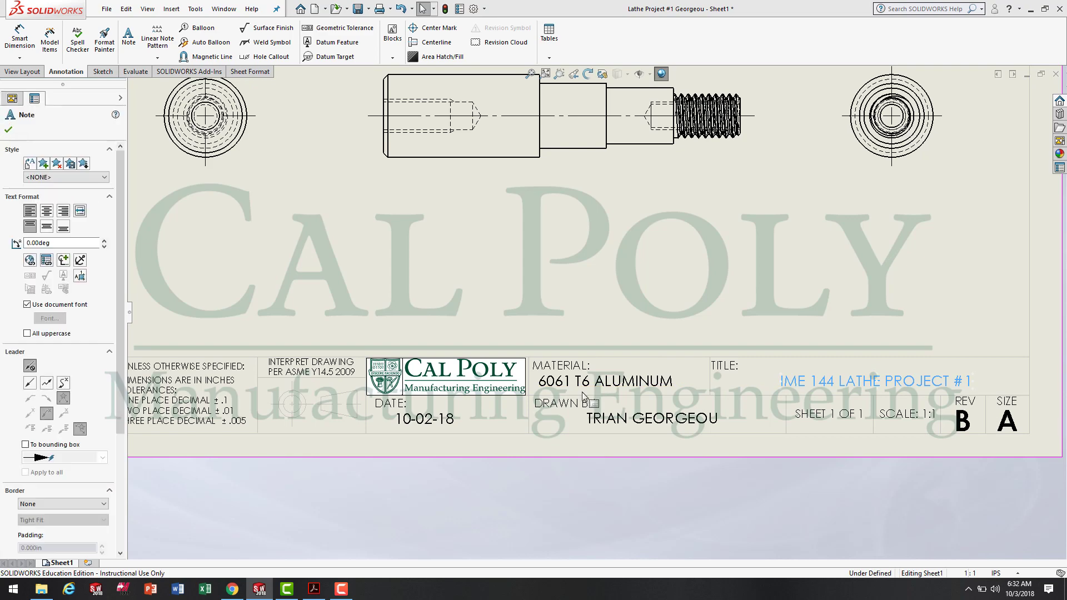
left_click(431, 422)
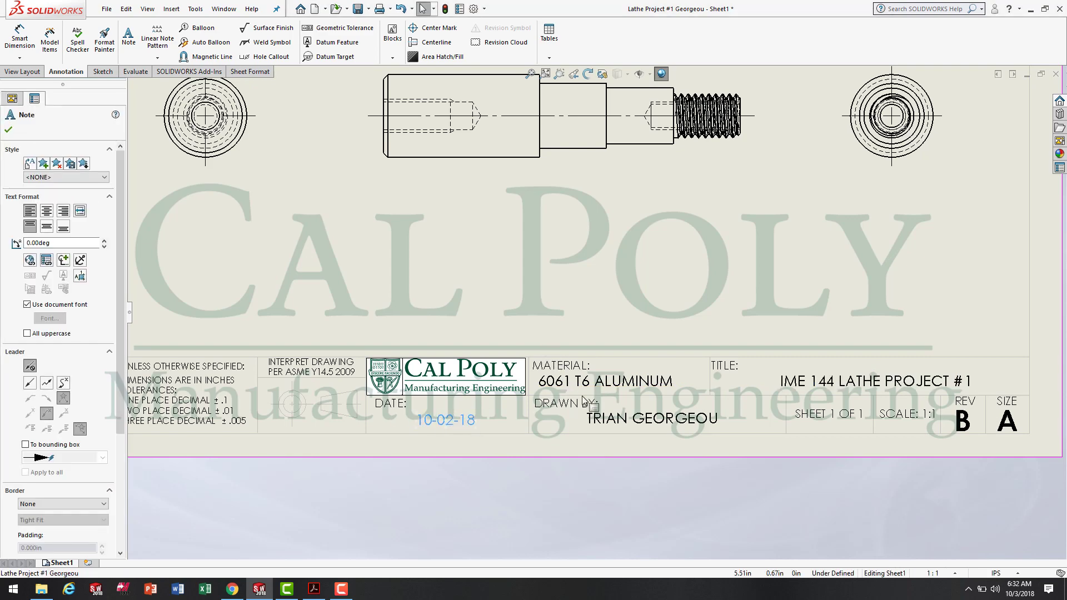
left_click_drag(611, 388, 627, 388)
left_click(656, 267)
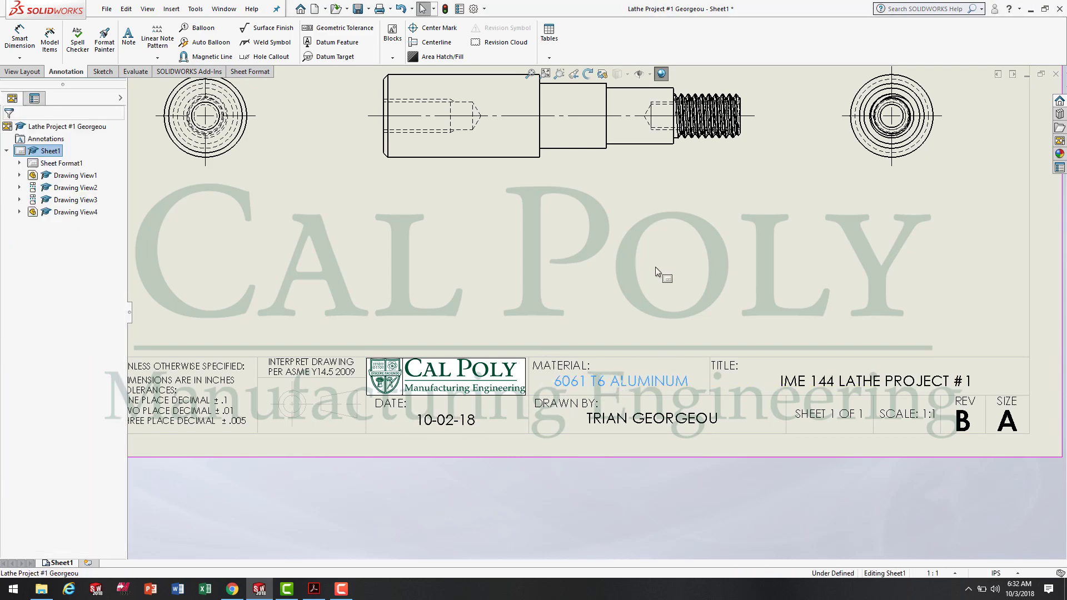
Step: Dimension the diameter of the shaft's largest section in the front view, placing it beyond the chamfered end
scroll(636, 292, "up", 3)
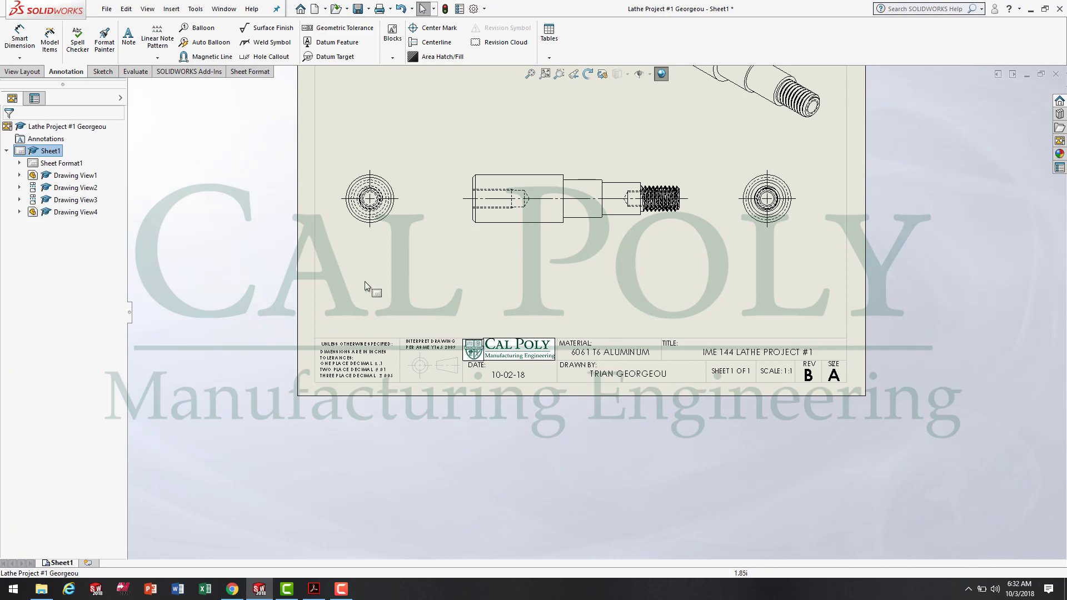
scroll(676, 366, "up", 2)
scroll(681, 372, "down", 4)
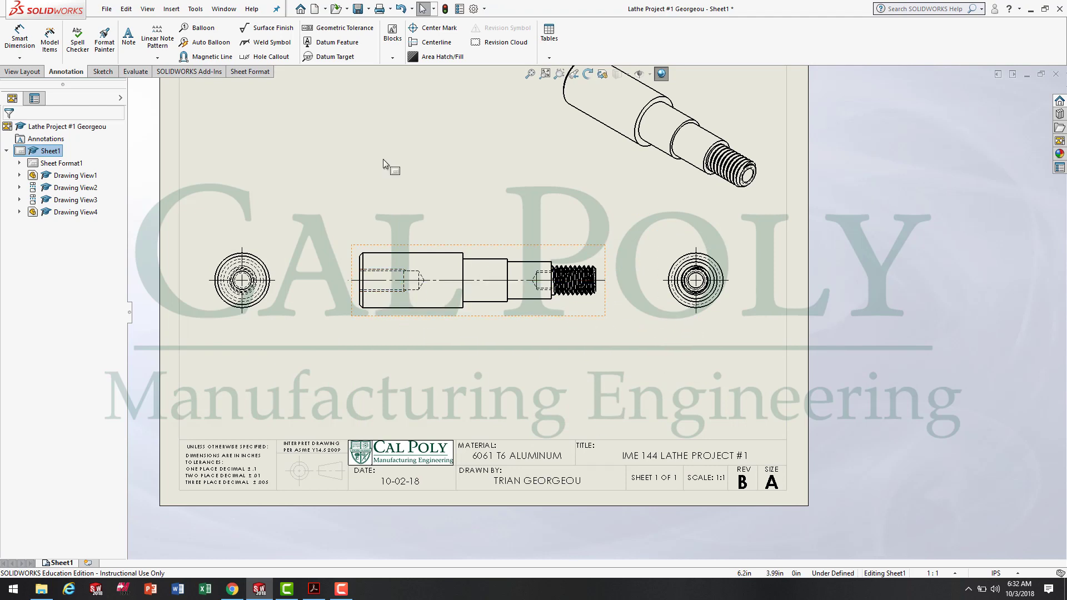
left_click(21, 38)
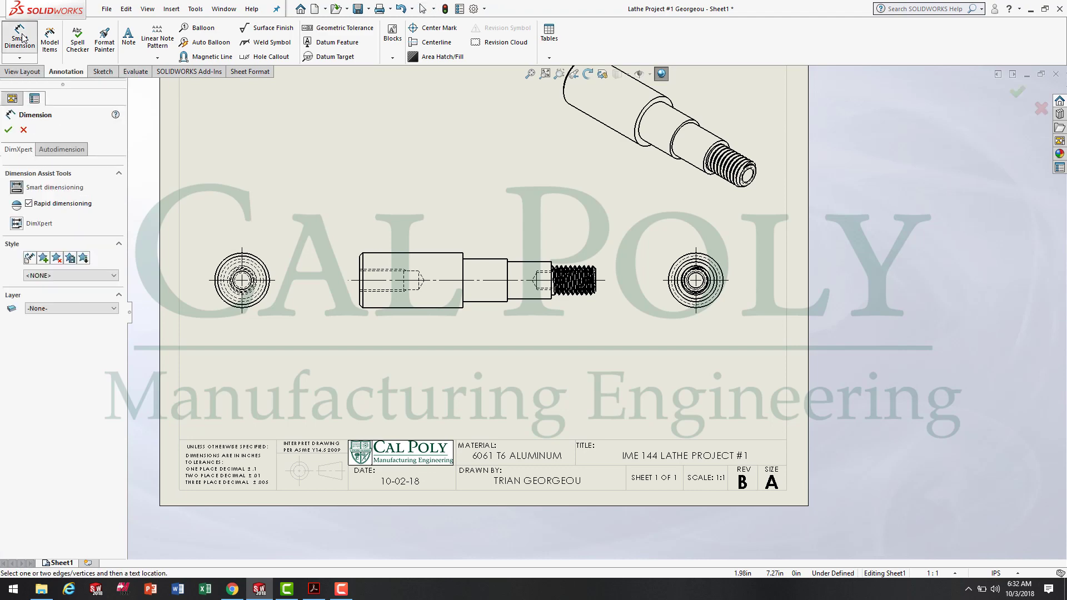
scroll(365, 233, "down", 5)
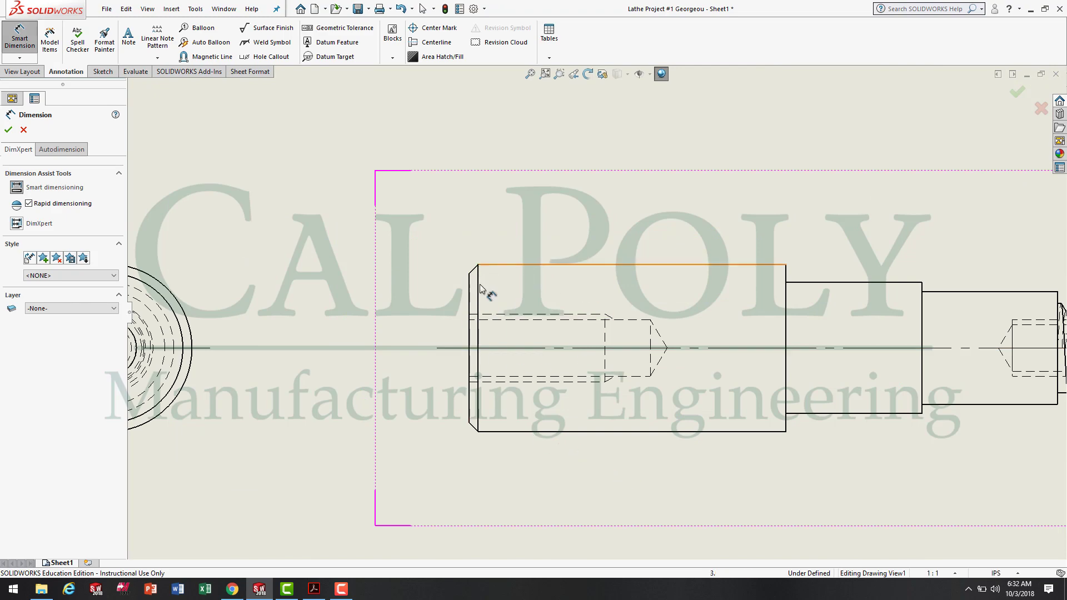
left_click(315, 589)
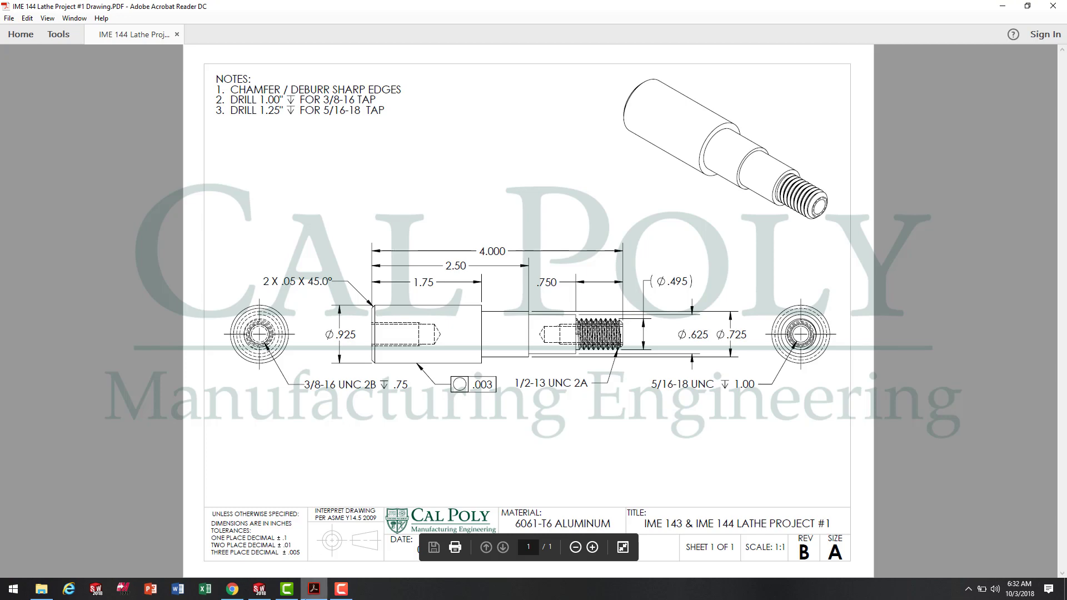
left_click(316, 591)
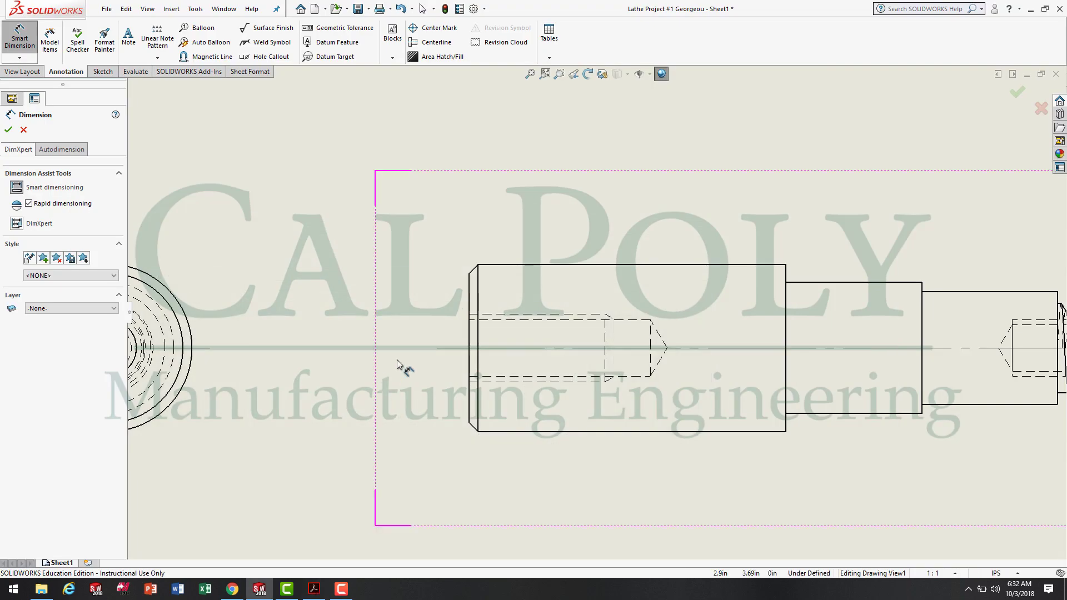
left_click(471, 320)
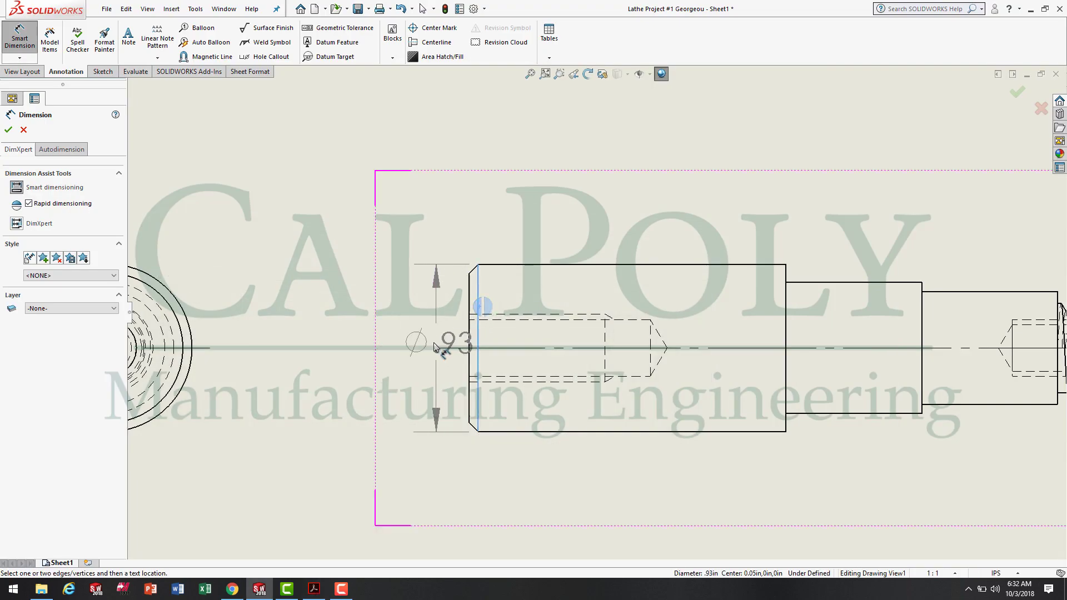
left_click(361, 349)
key("Escape")
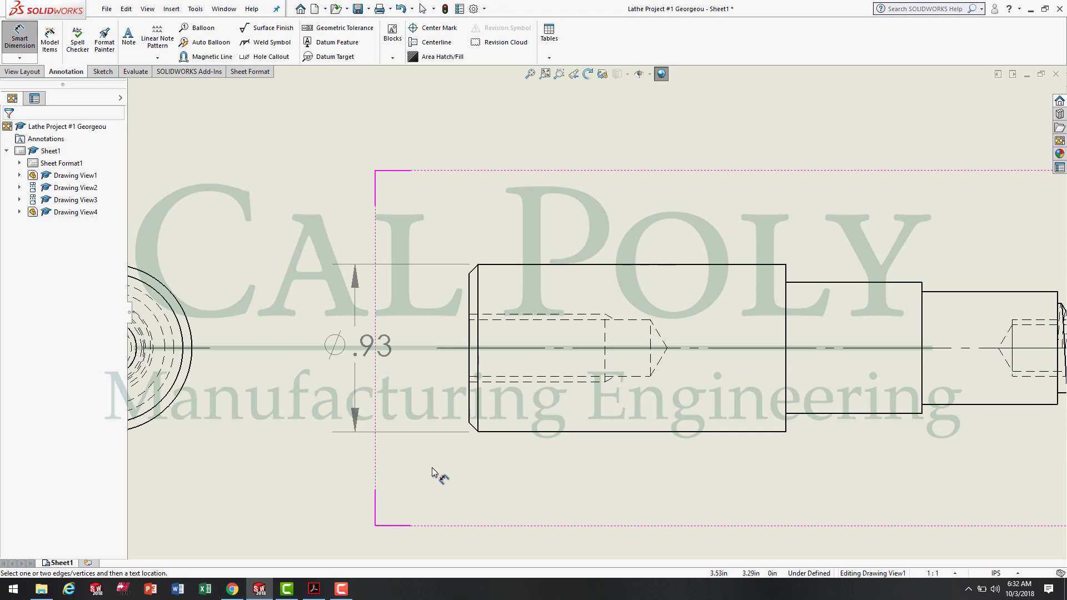
Step: Check the reference drawing's diameter precision and set the document's primary dimension precision to three decimals (.123)
left_click(314, 589)
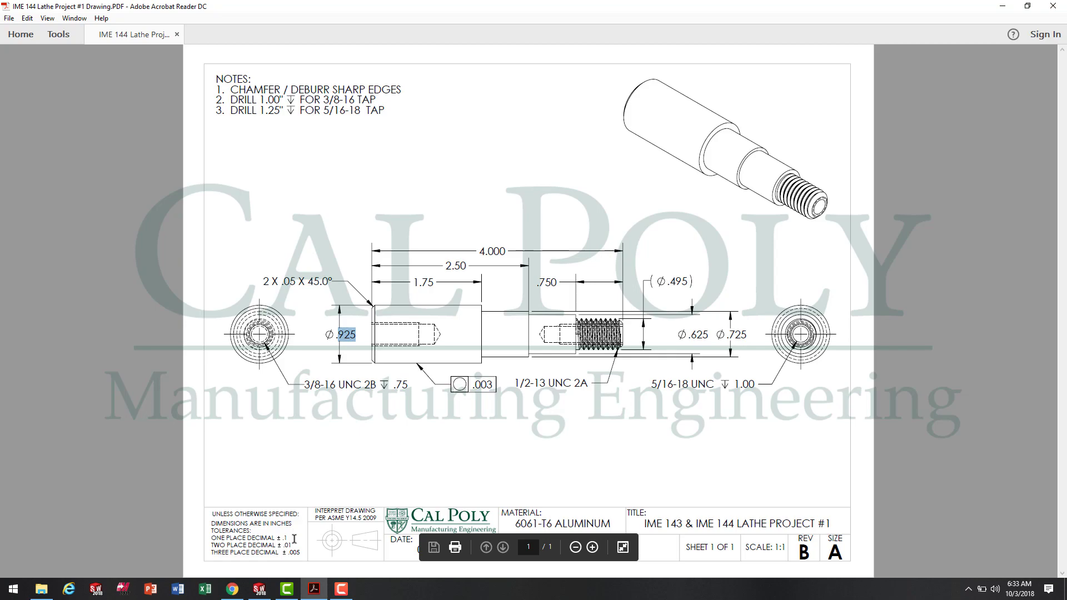
left_click(263, 594)
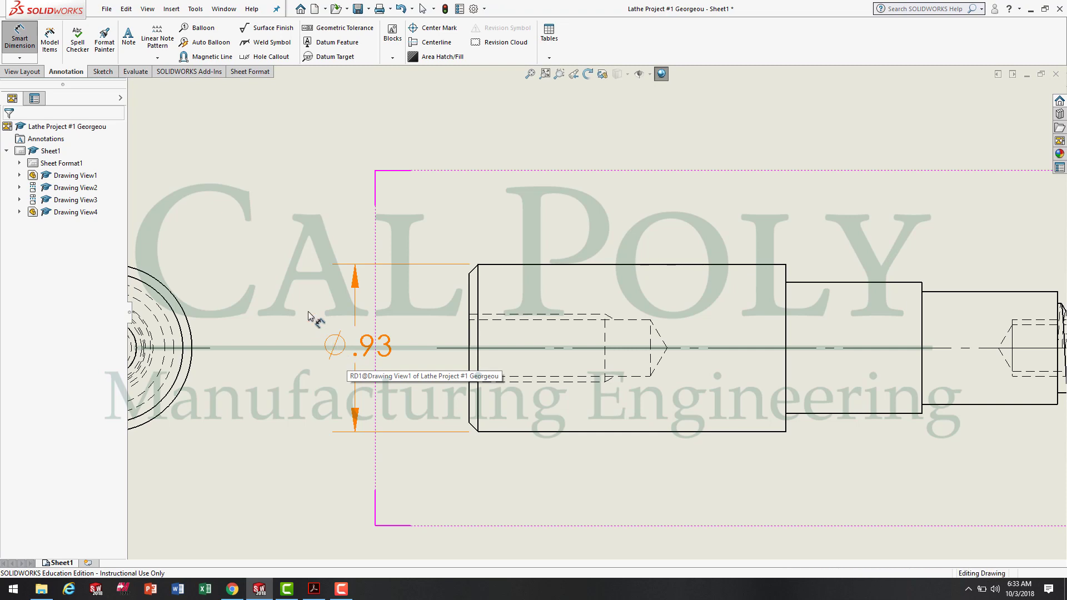
left_click(475, 9)
left_click(388, 104)
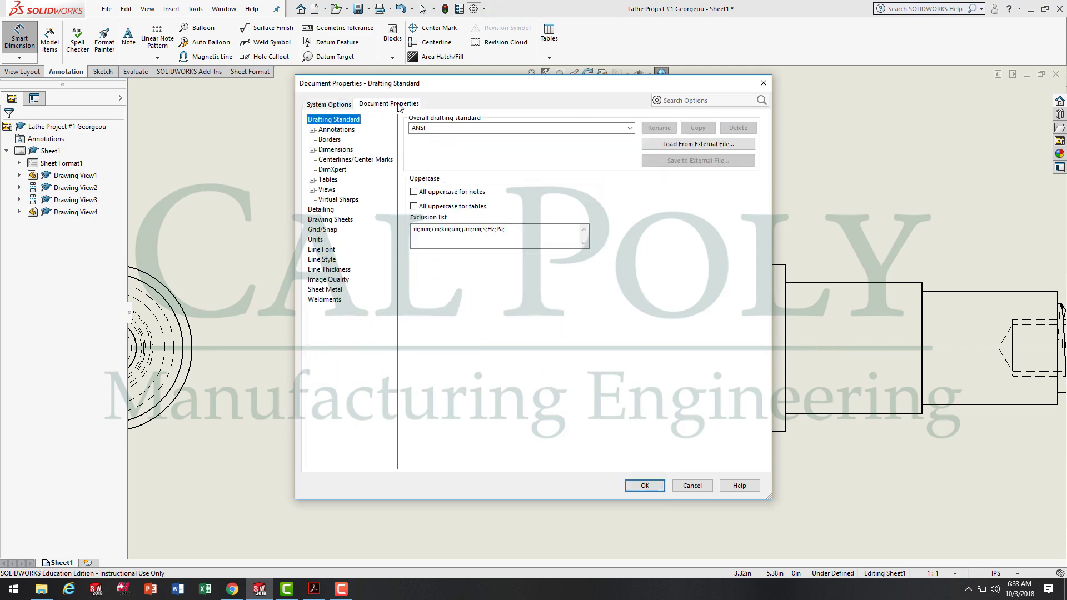
left_click(316, 240)
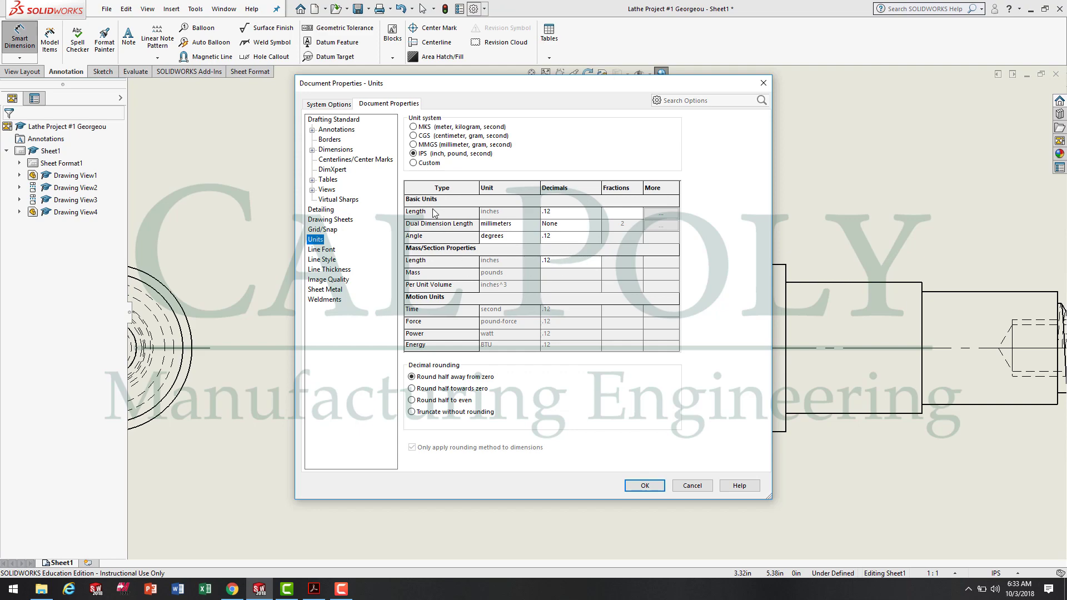
left_click(326, 210)
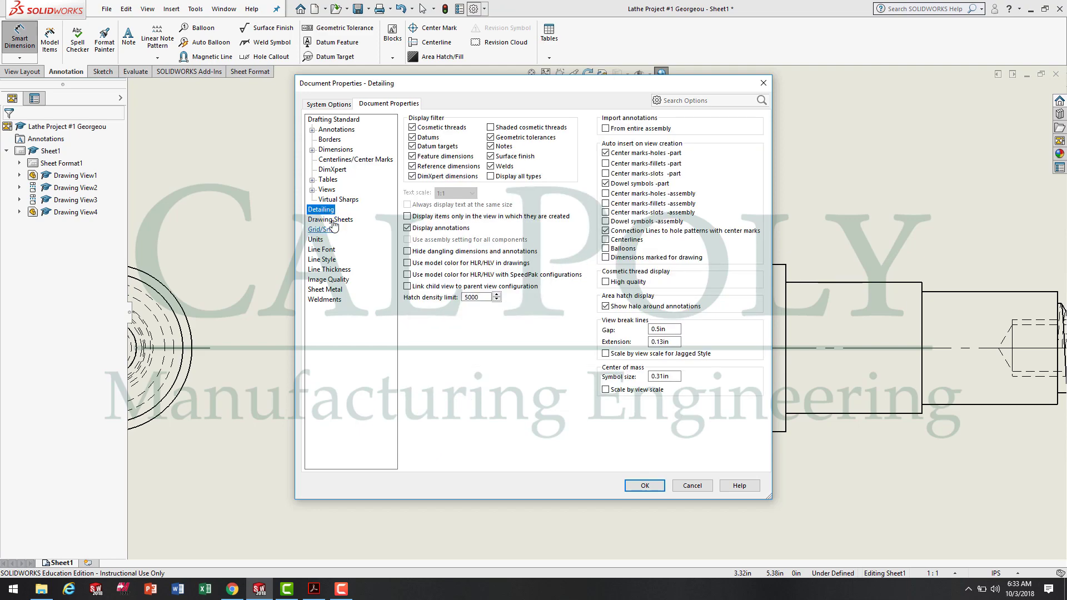
left_click(338, 150)
left_click(455, 223)
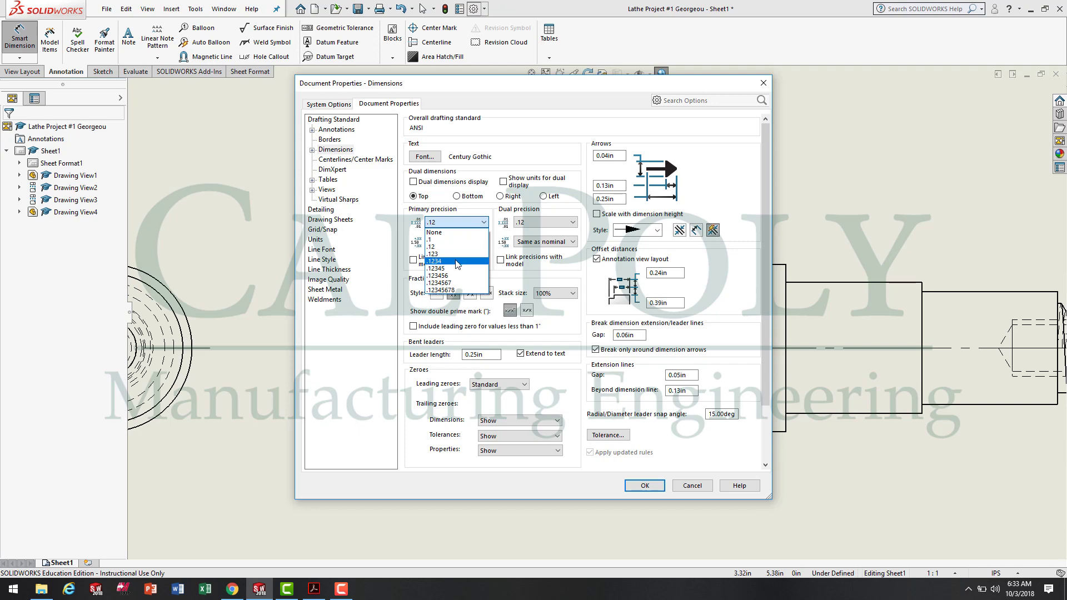
left_click(439, 255)
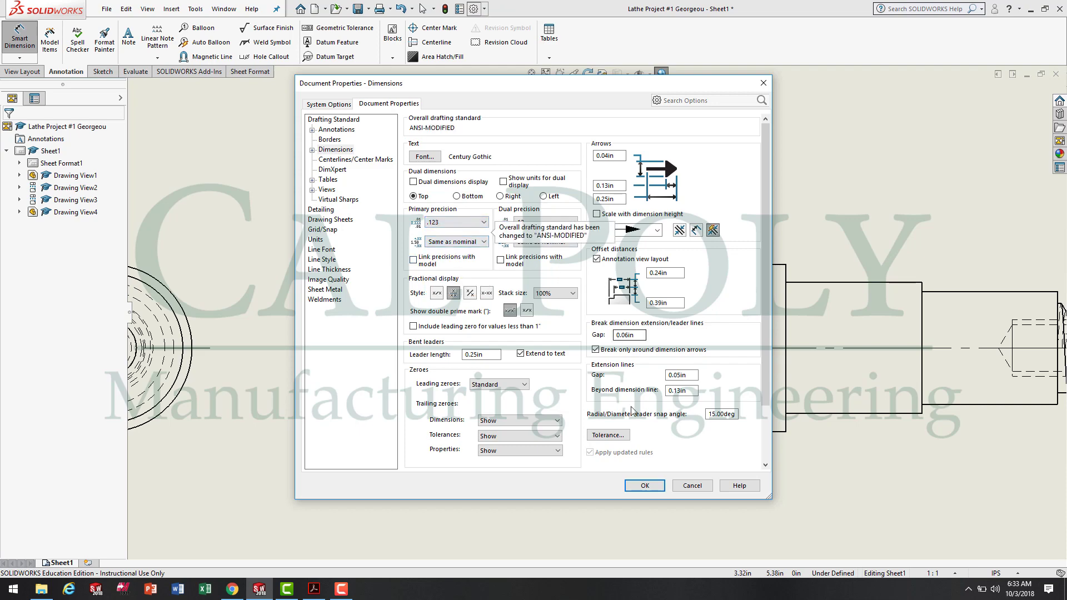
left_click(646, 486)
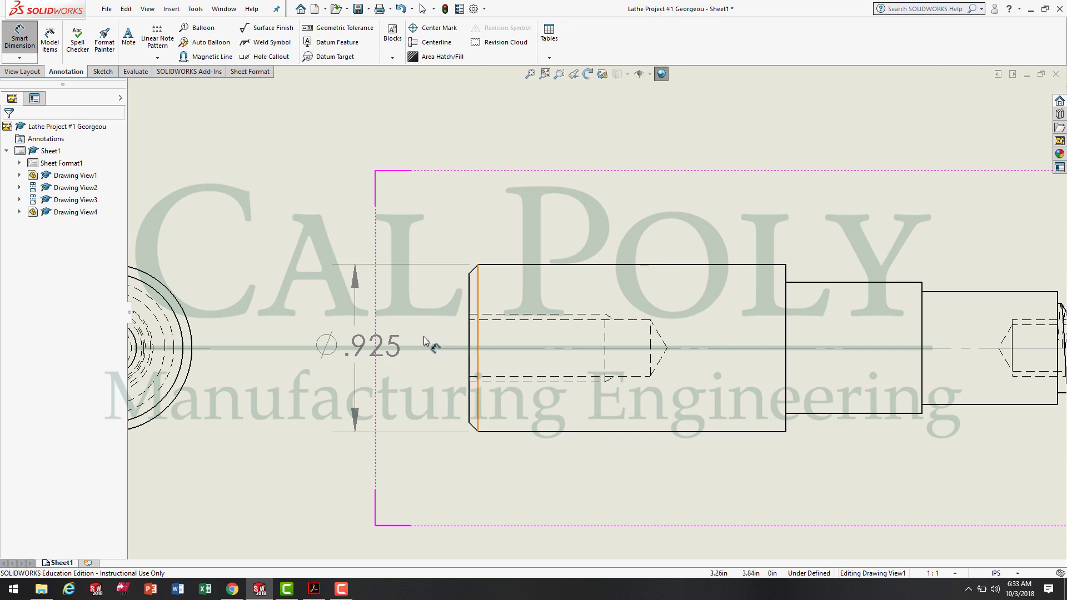
Step: Try six-decimal and two-decimal unit precision on the largest section's diameter dimension, ending with three decimals (.123)
left_click(366, 341)
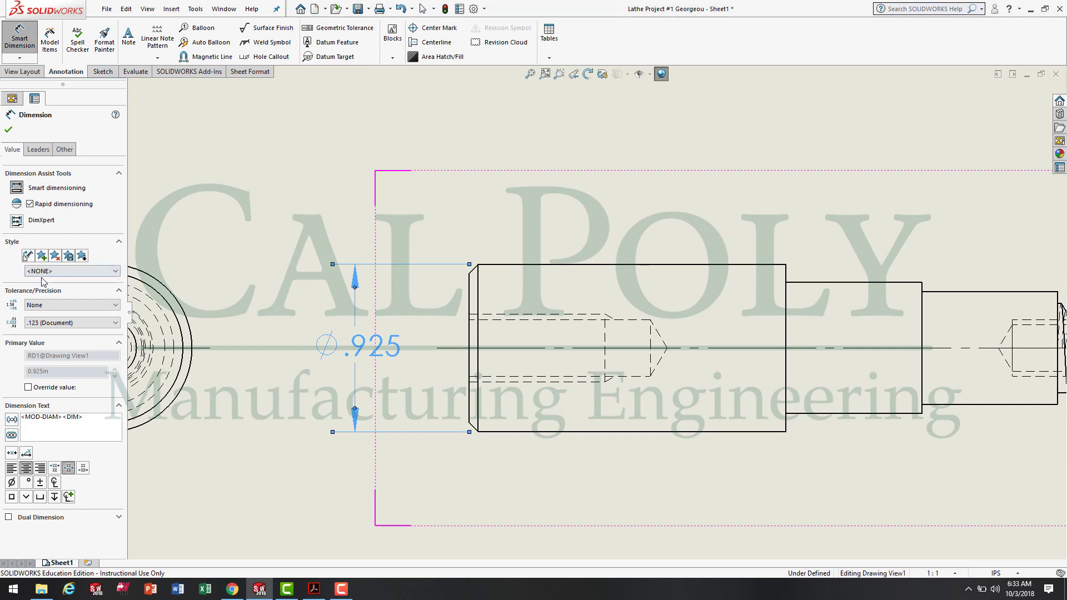
left_click(64, 322)
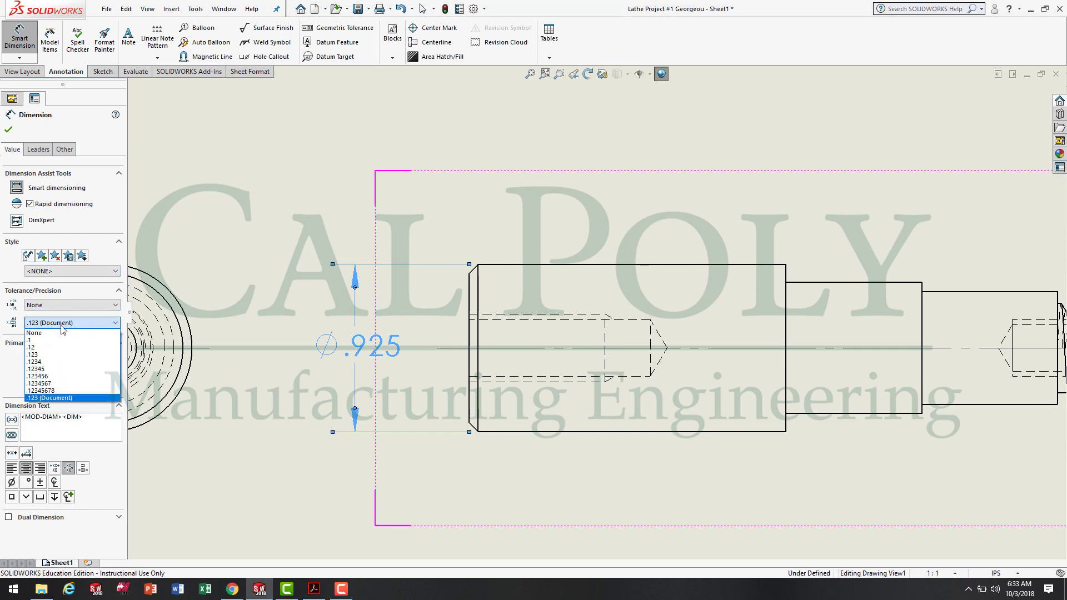
left_click(62, 377)
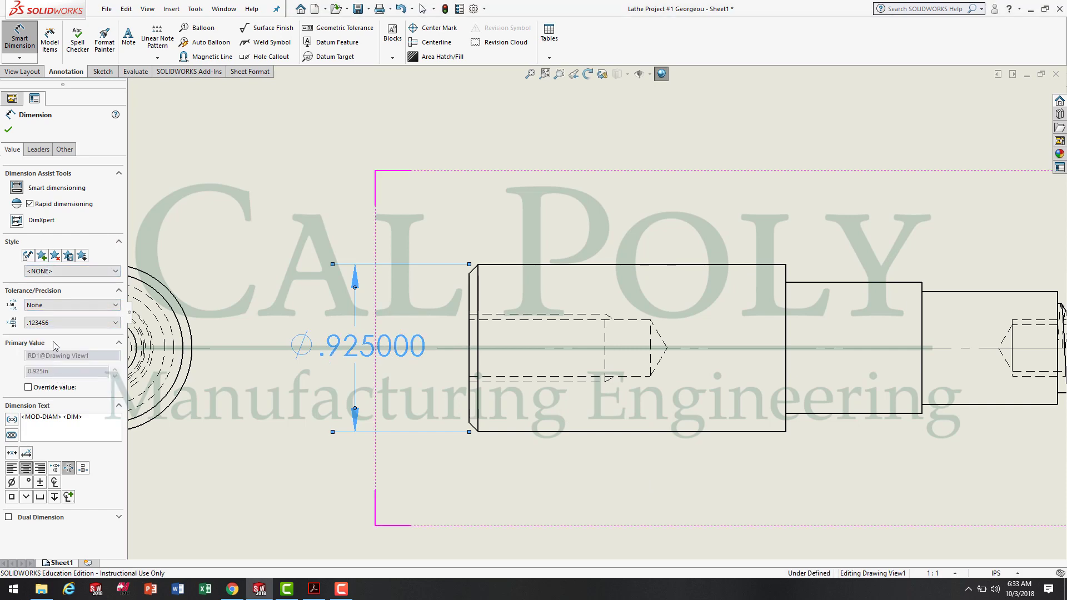
left_click(56, 323)
left_click(51, 358)
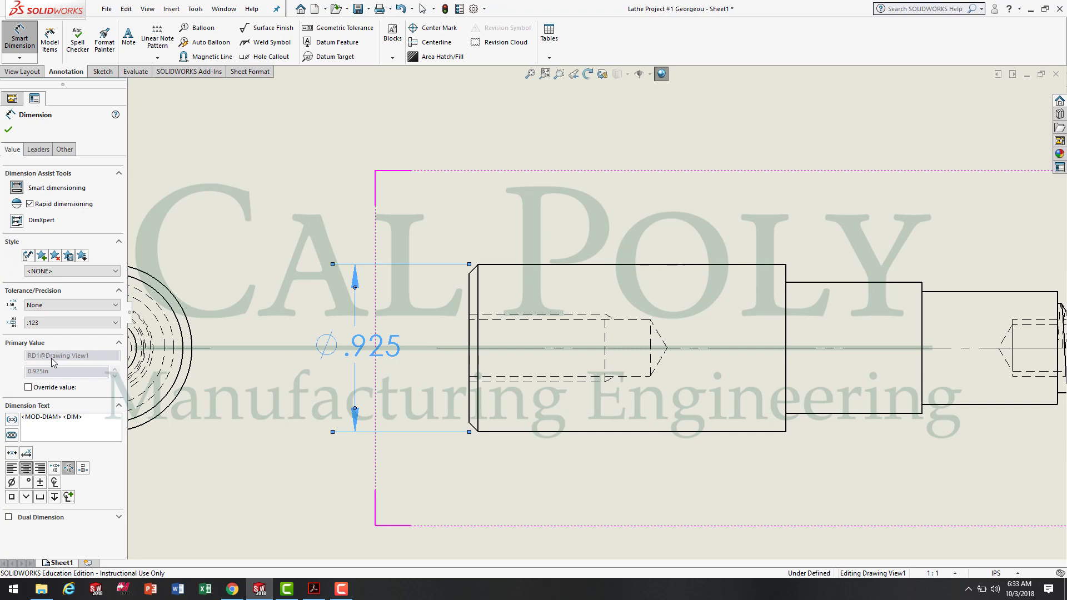
left_click(63, 322)
left_click(62, 348)
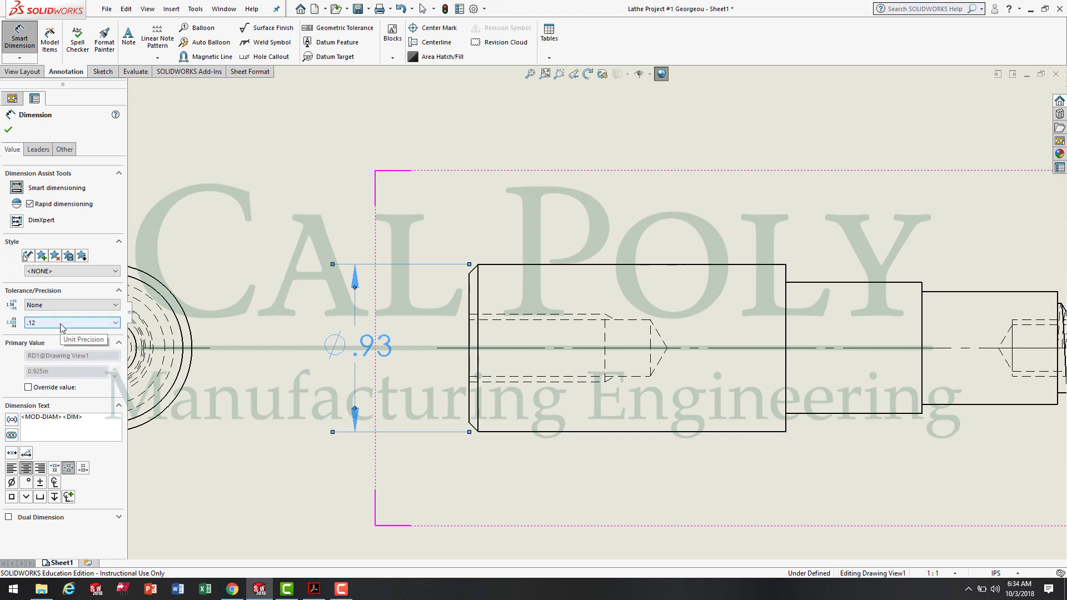
left_click(60, 323)
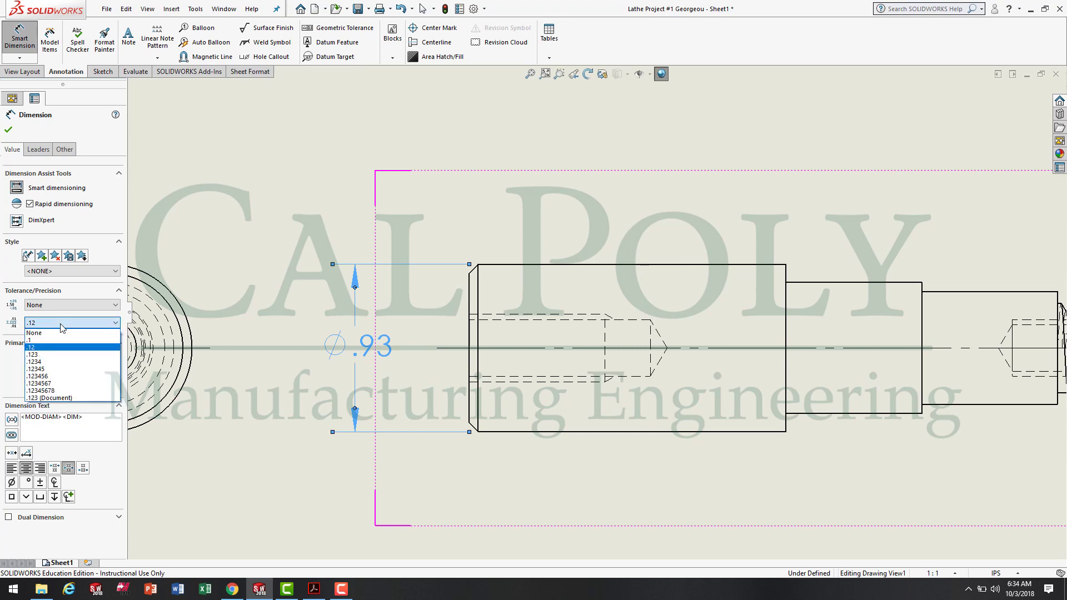
left_click(57, 355)
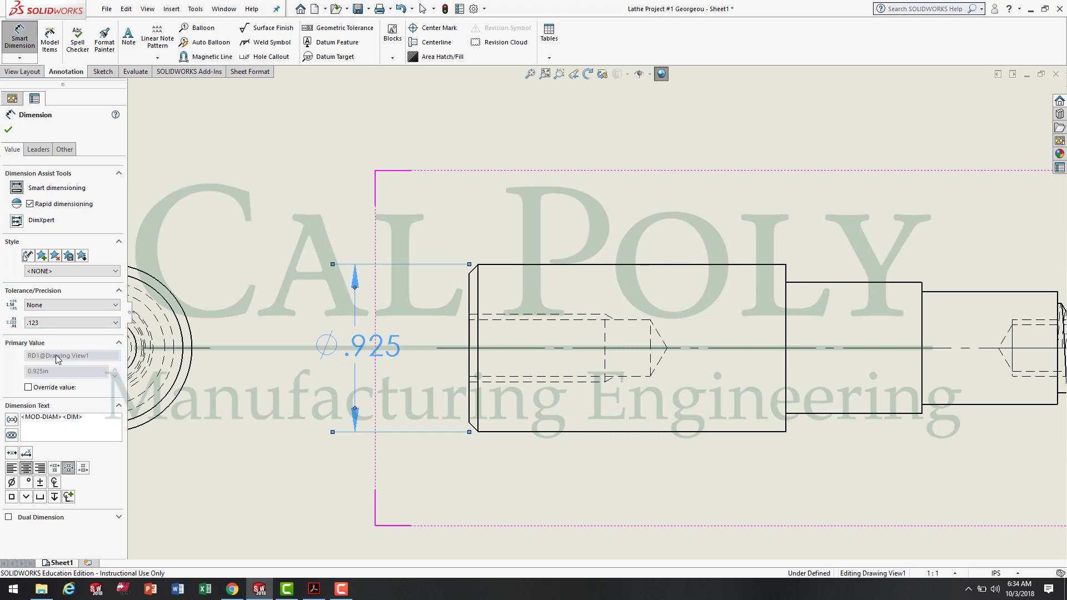
left_click(283, 442)
Step: Move the largest section's diameter dimension slightly farther from the chamfered end of the shaft and finish dimensioning
scroll(570, 496, "up", 3)
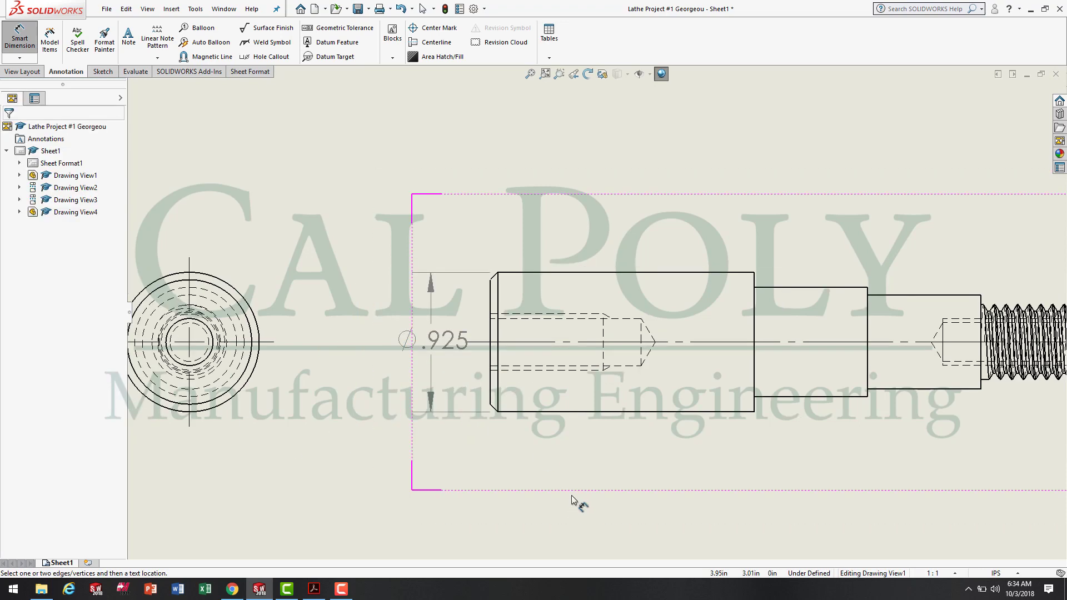
scroll(530, 442, "down", 4)
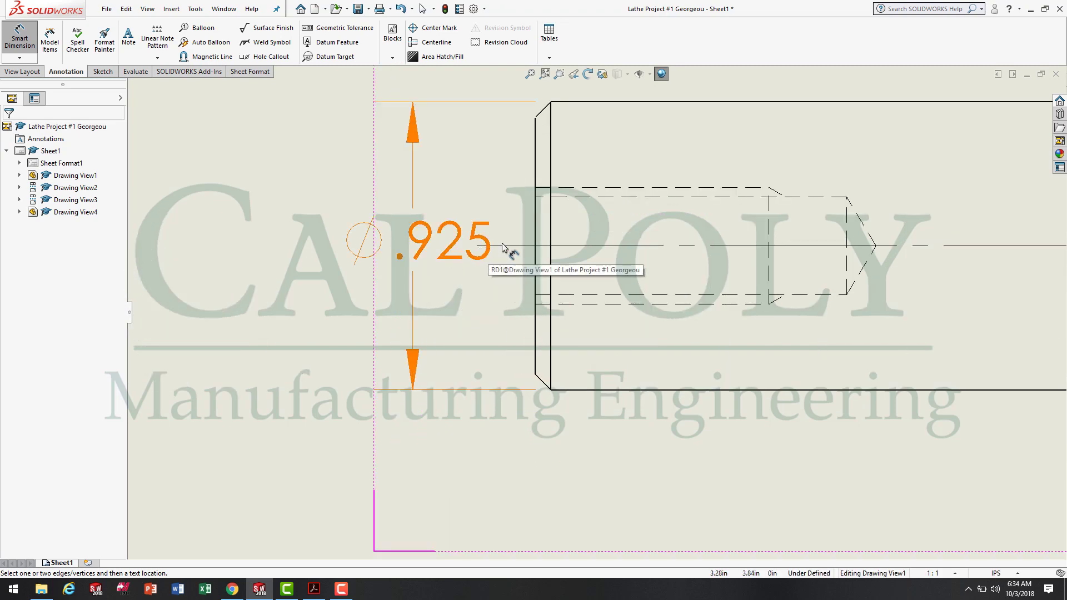
left_click_drag(445, 251, 413, 253)
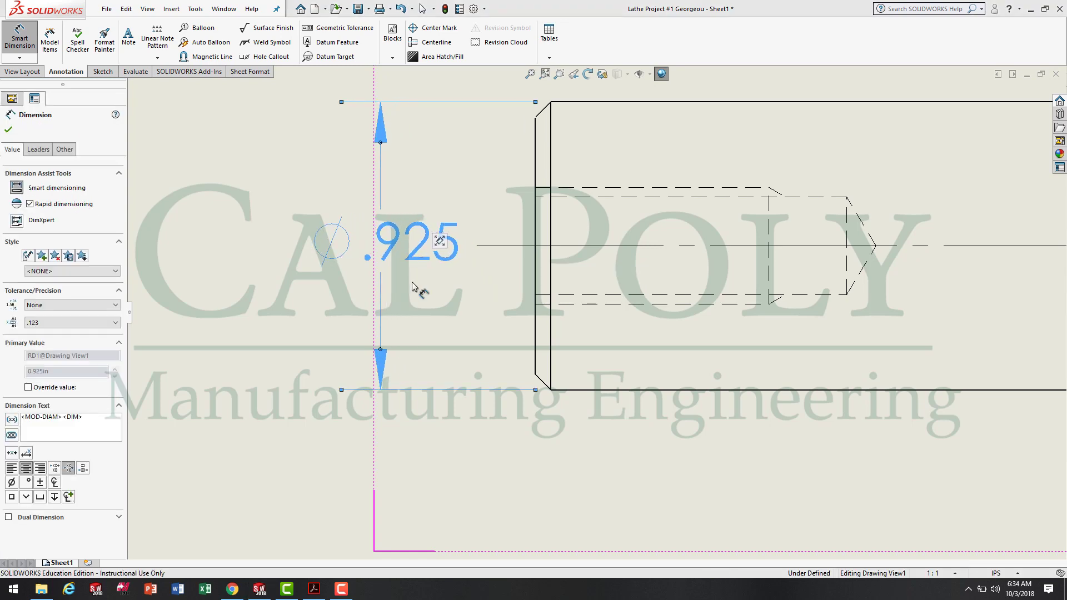
left_click(616, 463)
key("z")
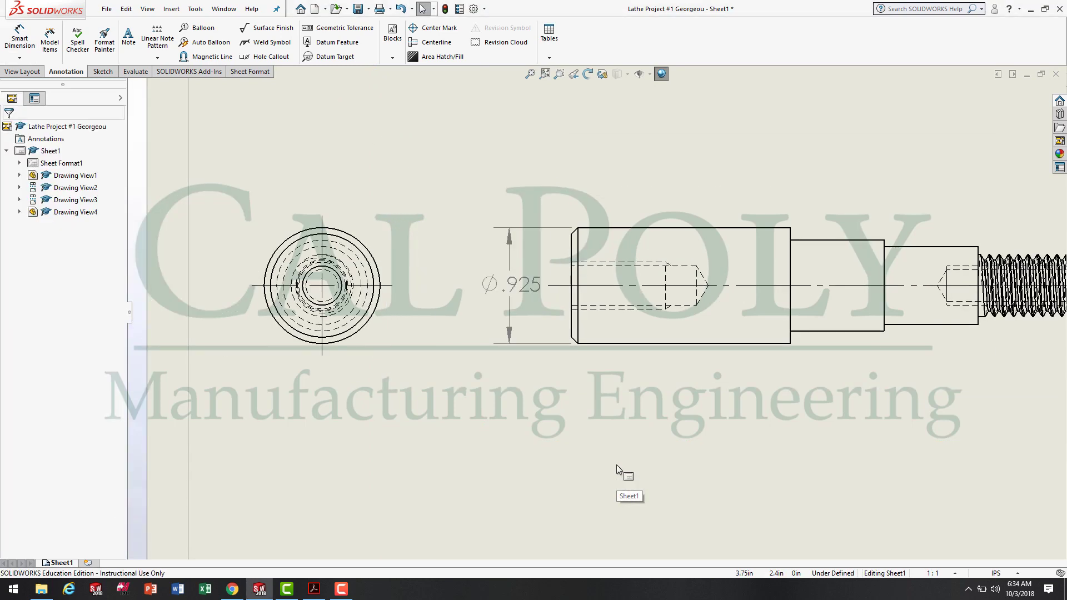
Step: Dimension the diameter of the shaft's middle section in the front view, placing it beyond the threaded end
scroll(712, 350, "down", 3)
scroll(803, 411, "up", 3)
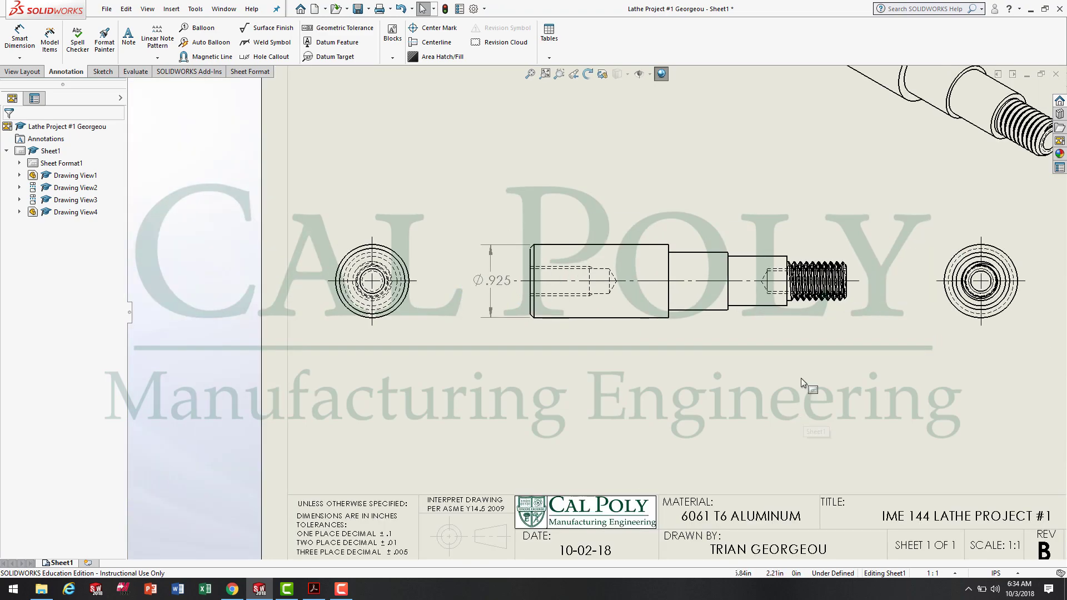
scroll(786, 133, "down", 3)
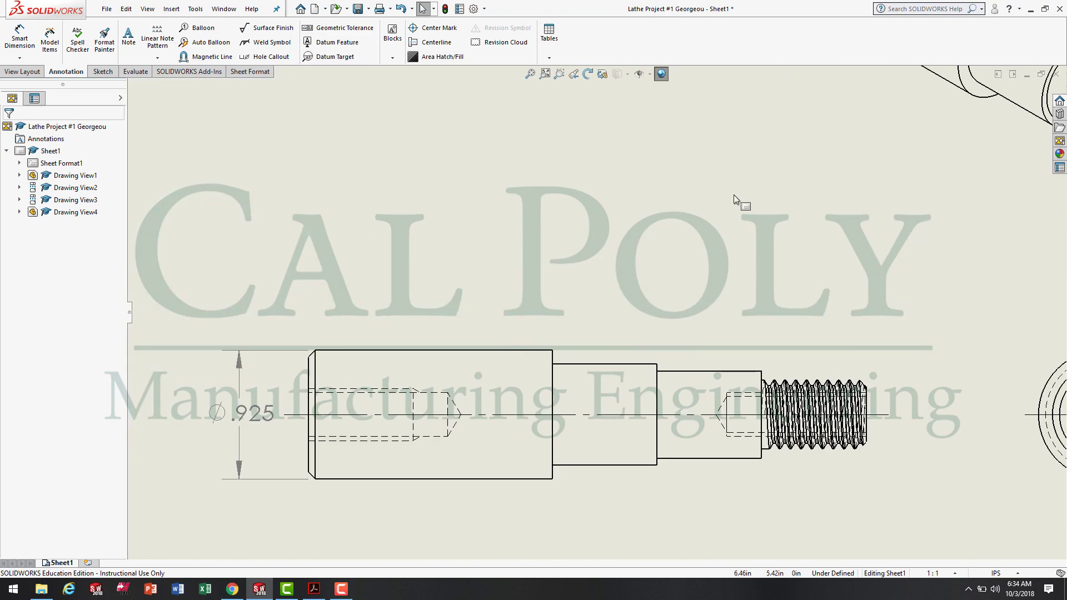
left_click(20, 35)
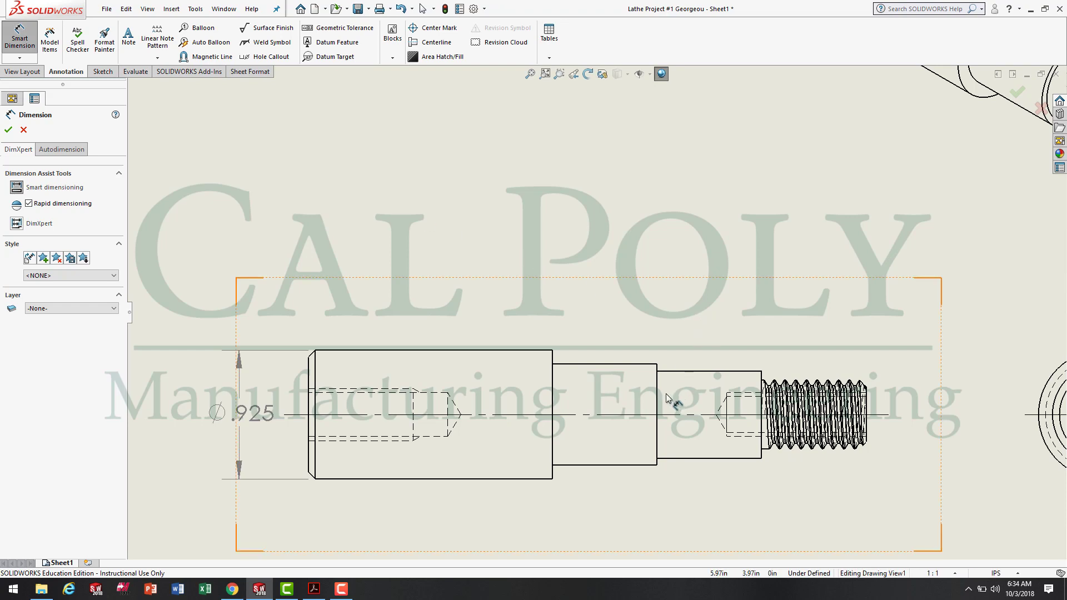
scroll(660, 398, "up", 2)
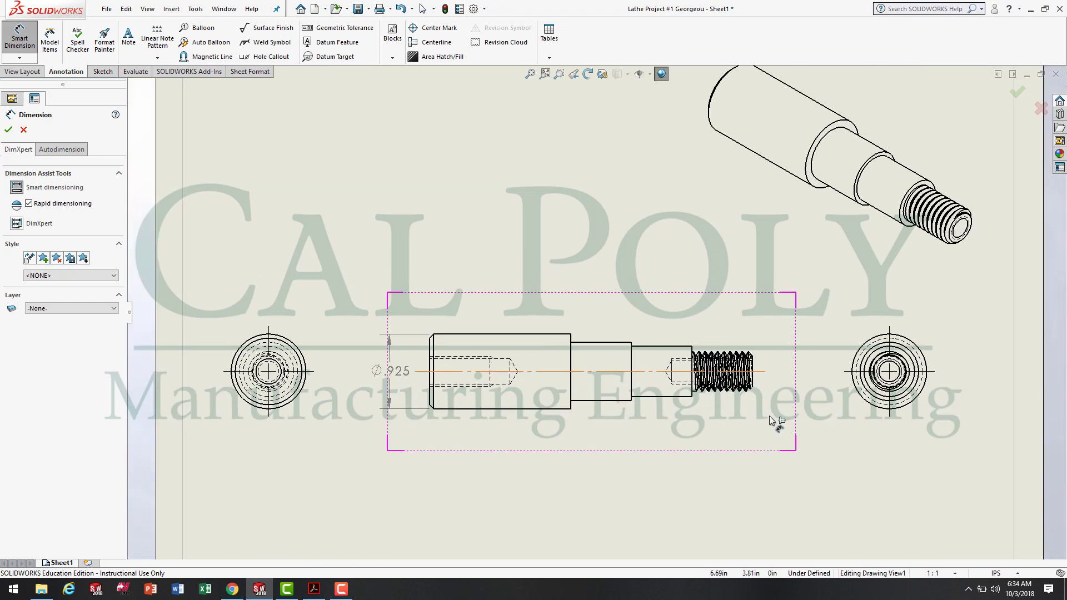
left_click(633, 365)
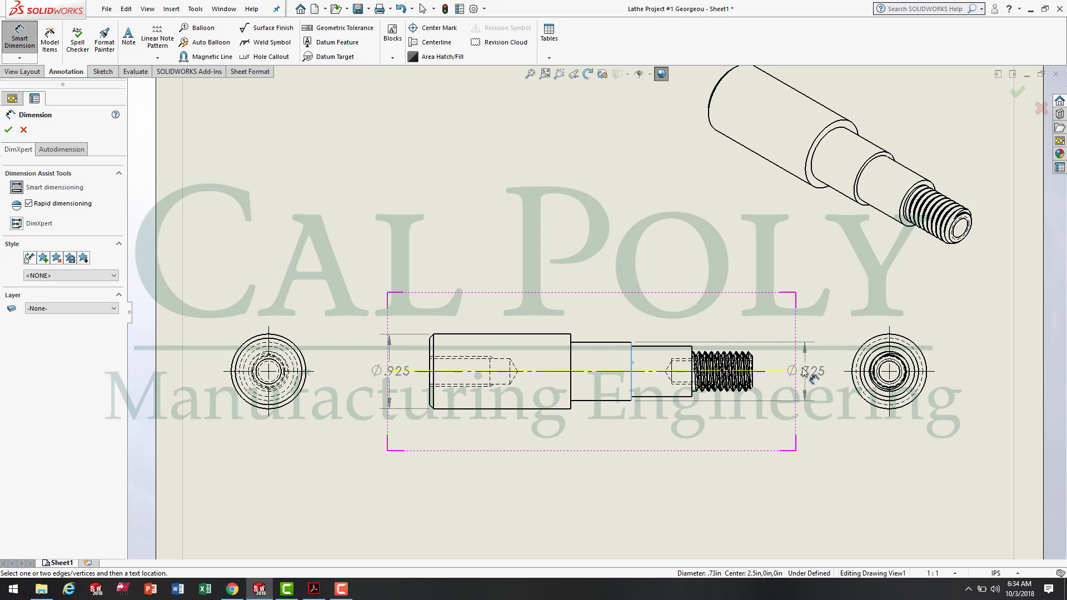
left_click(805, 371)
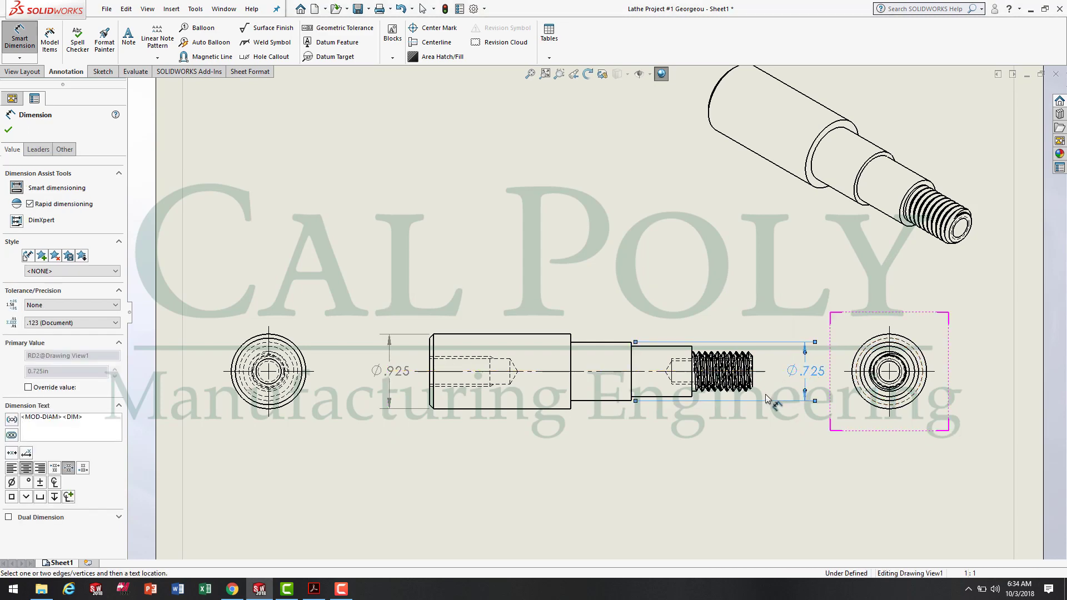
Step: Dimension the diameter of the shaft section adjoining the threads in the front view, placing it between the threaded end and the .725 dimension
scroll(812, 412, "down", 3)
scroll(507, 323, "down", 2)
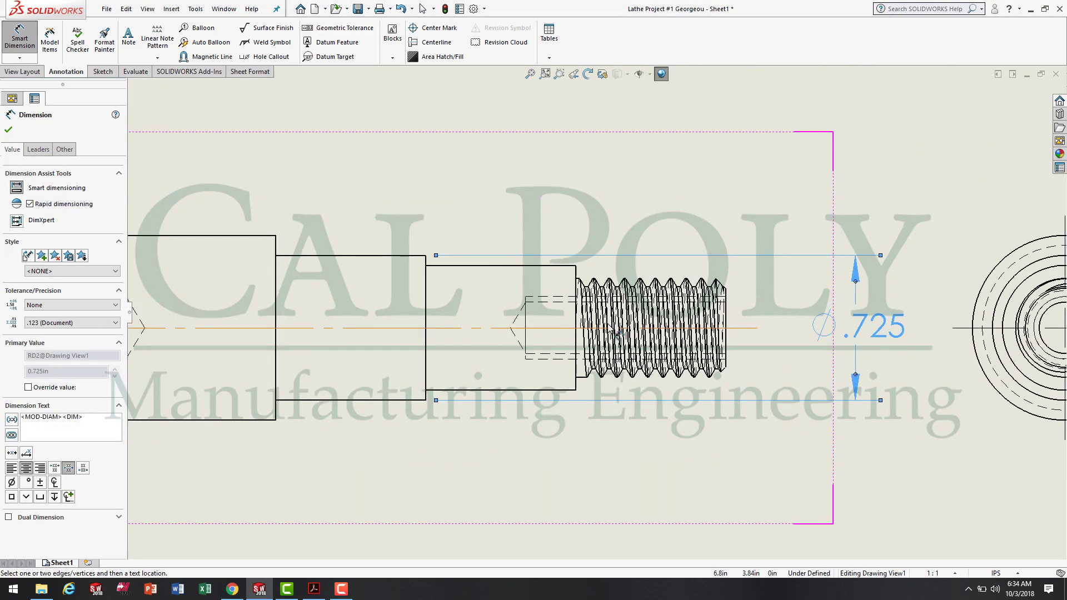
left_click(576, 278)
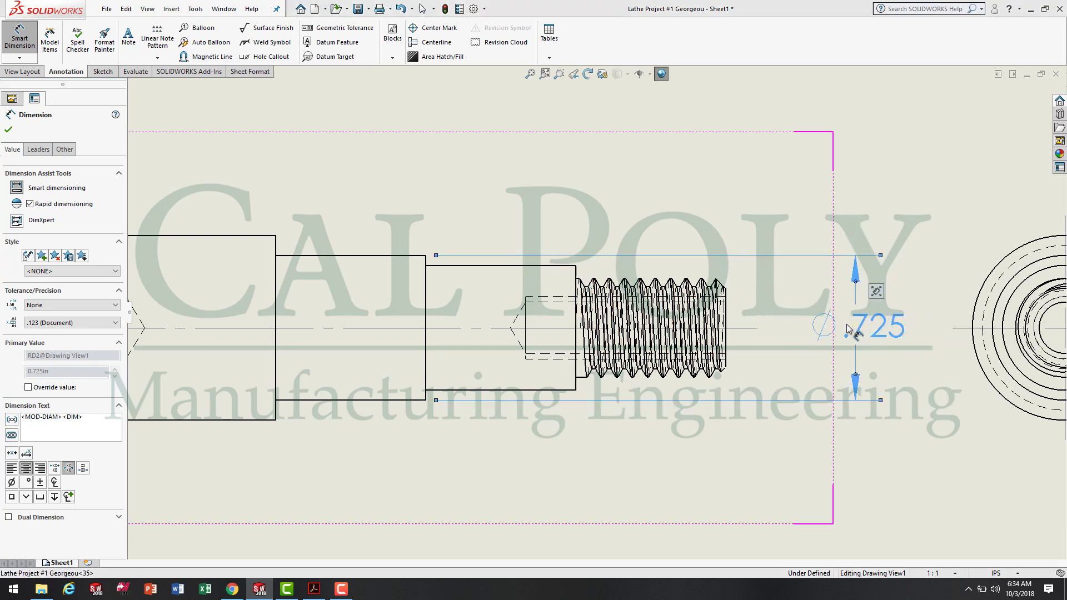
left_click(817, 349)
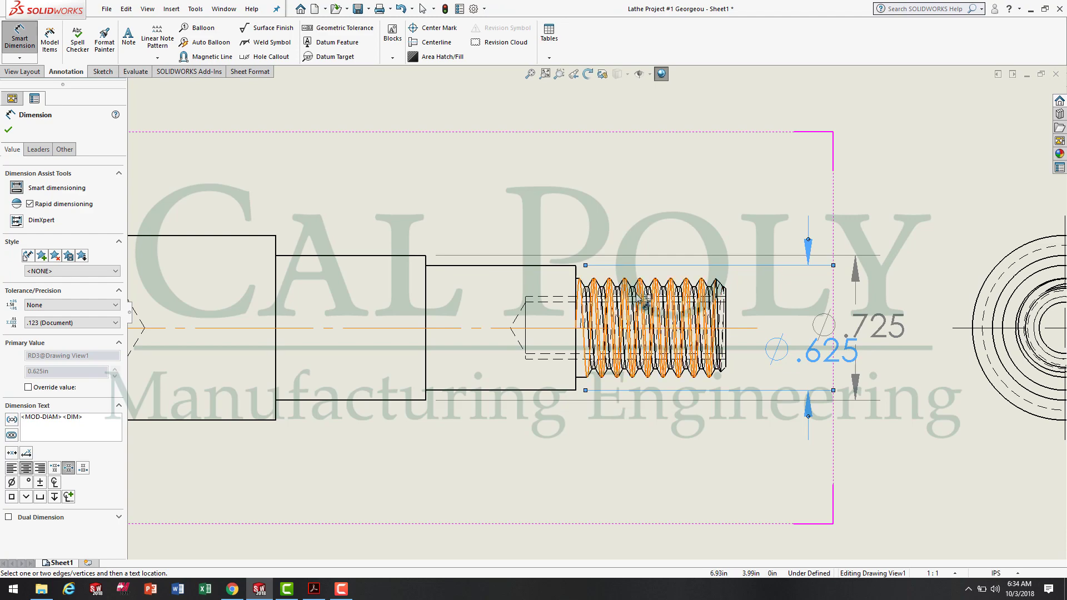
scroll(645, 289, "down", 5)
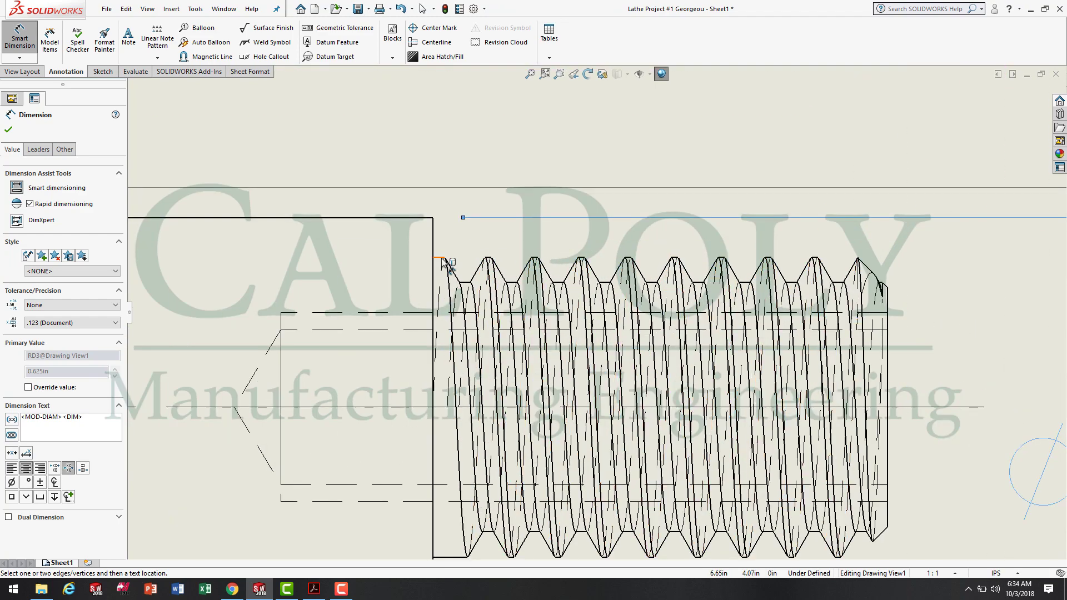
left_click(445, 264)
scroll(462, 411, "up", 3)
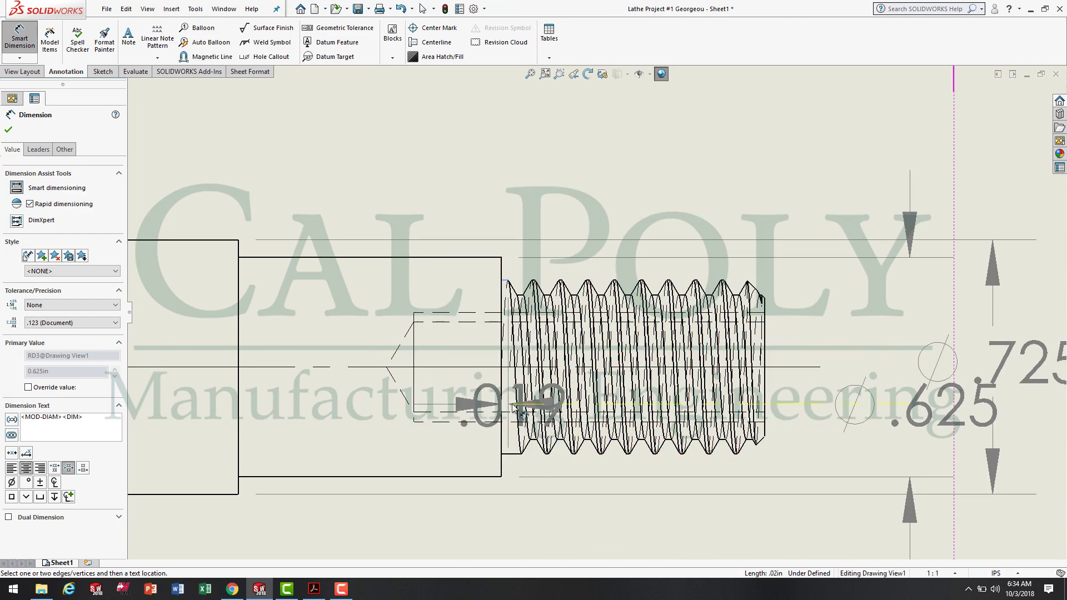
key("Escape")
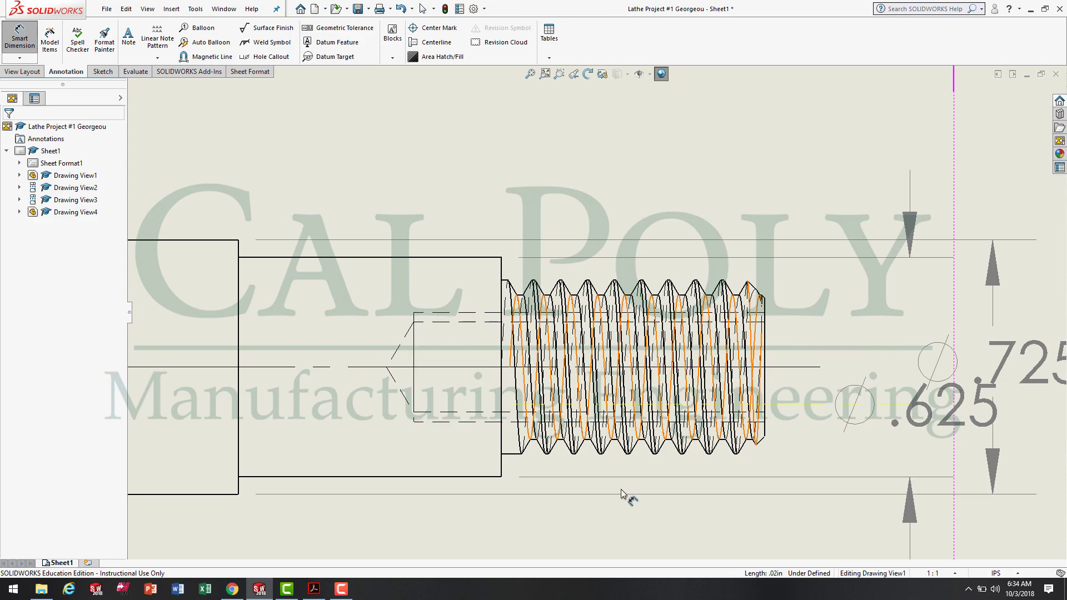
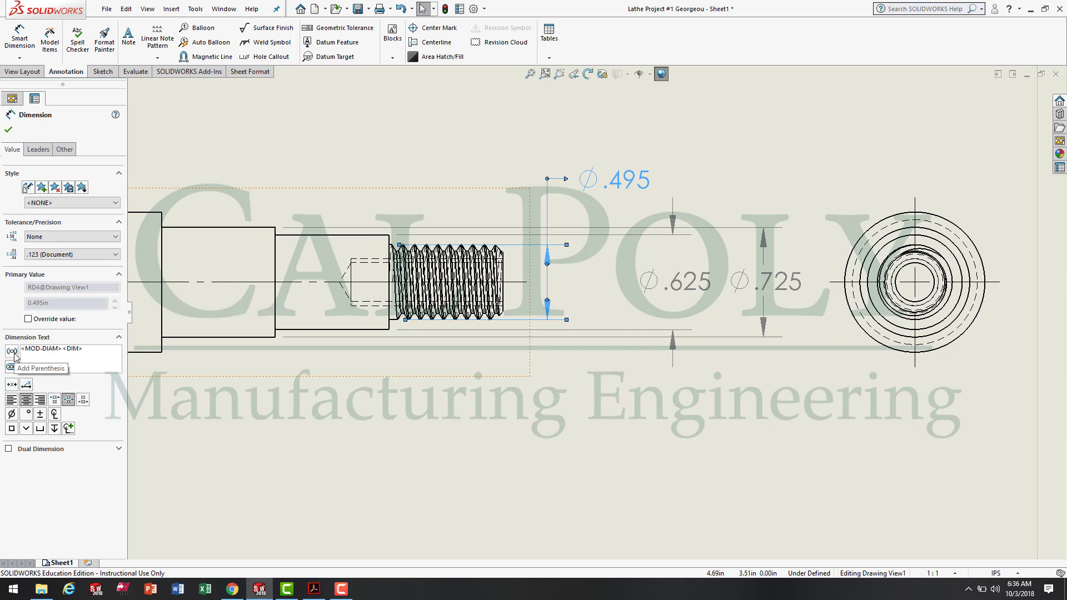
Step: Enclose the thread's diameter dimension in parentheses and raise its text slightly above the neighbouring diameter dimensions
left_click(12, 351)
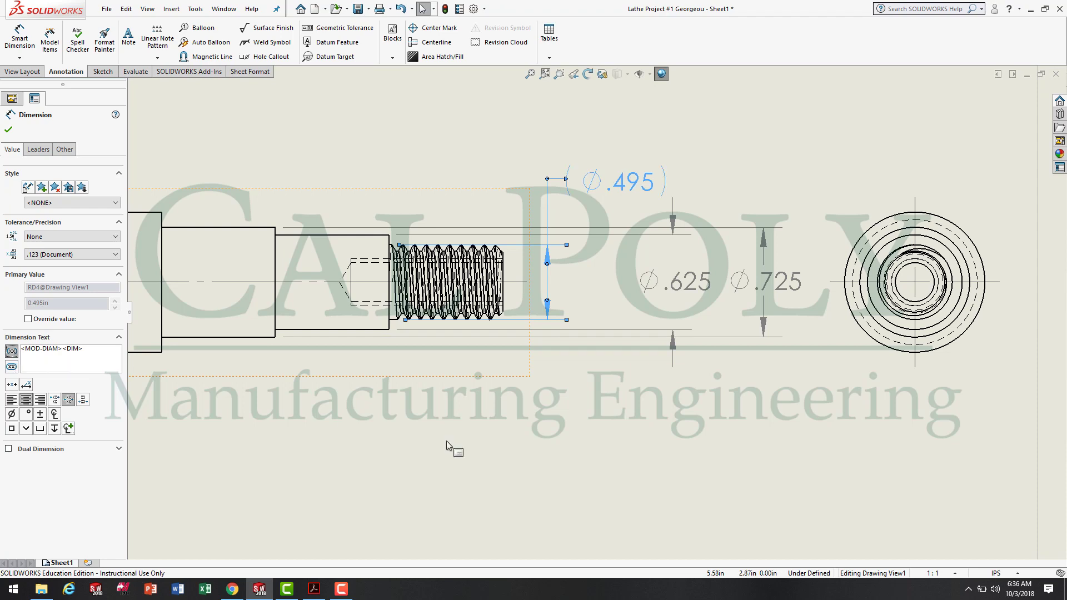
left_click(567, 448)
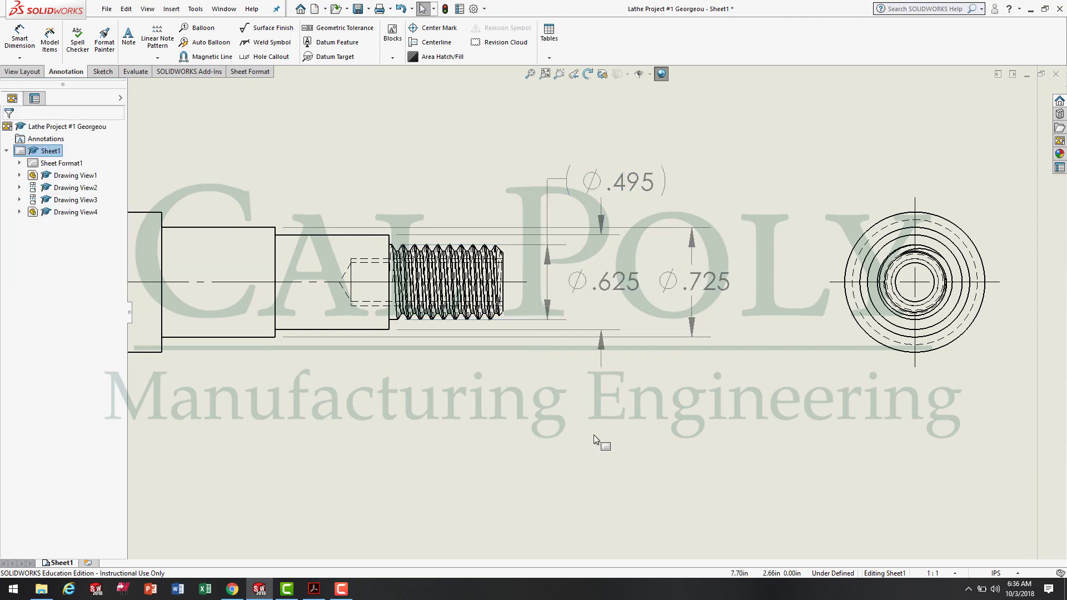
left_click_drag(601, 182, 601, 168)
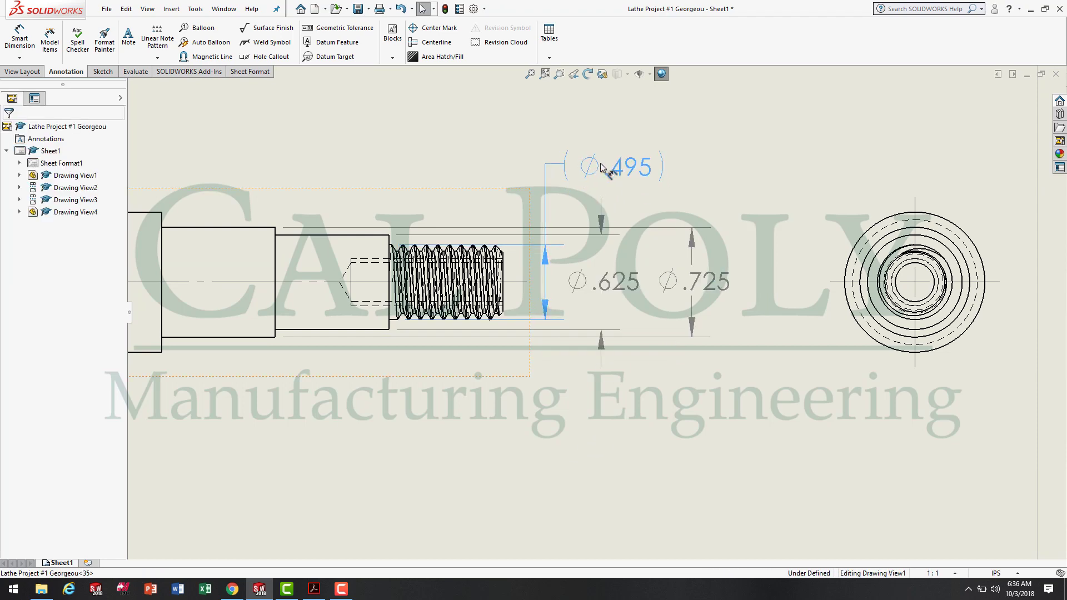
left_click(579, 479)
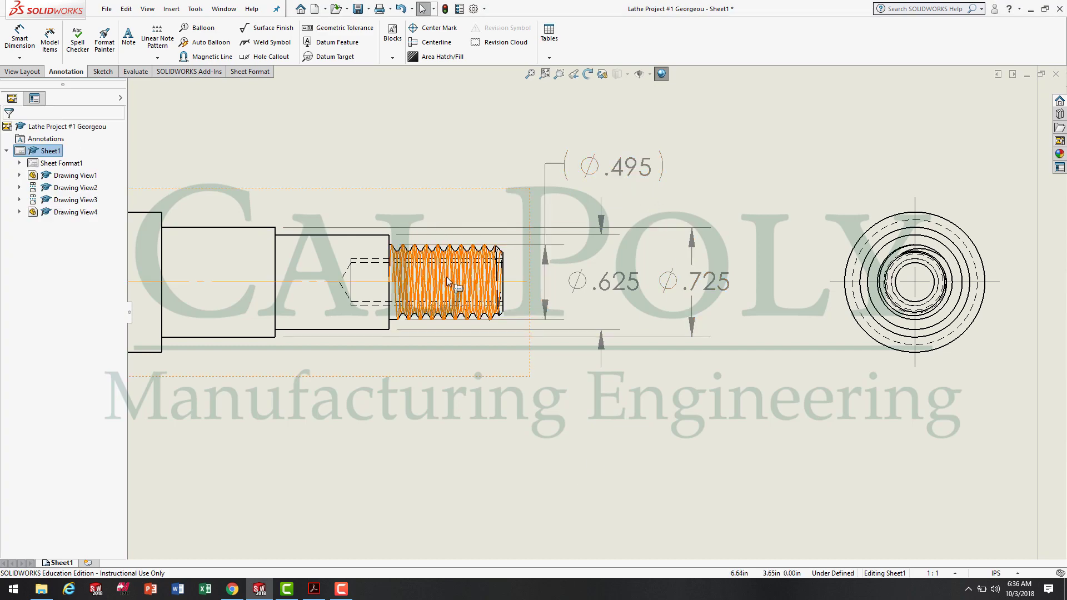
Step: Move the end view beyond the threaded end slightly closer to the front view
scroll(523, 440, "up", 3)
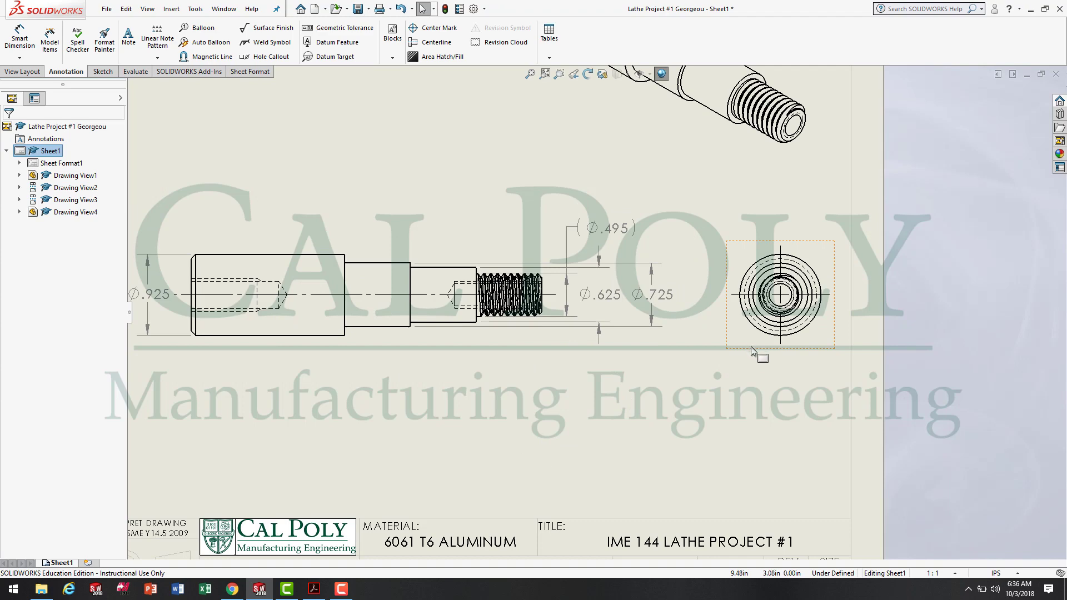
left_click_drag(753, 357, 726, 352)
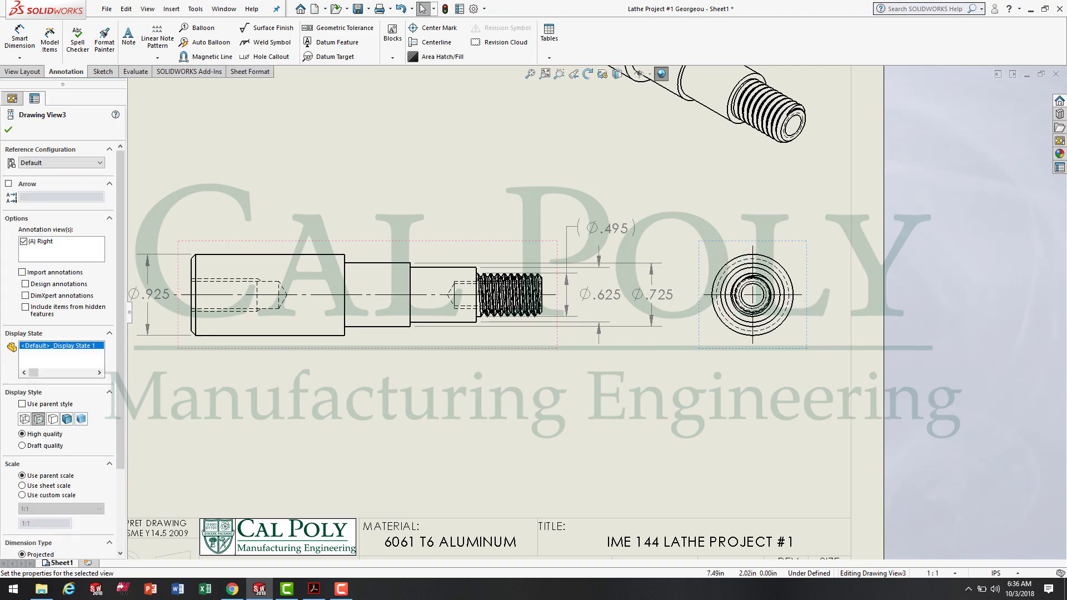
scroll(426, 355, "up", 2)
scroll(444, 357, "down", 1)
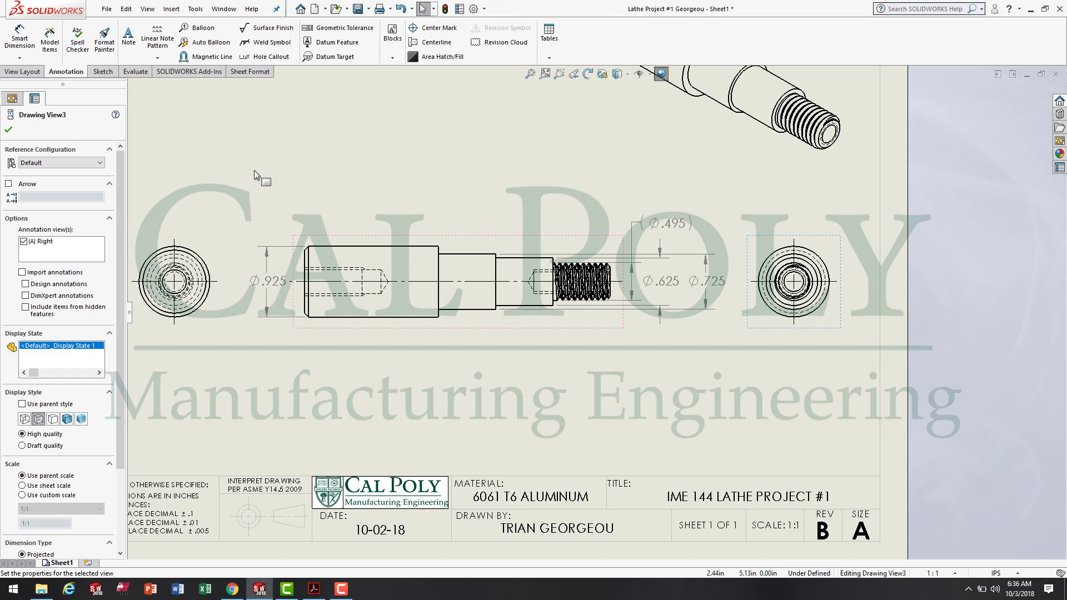
Step: Add a hole callout to the tapped hole in the end view beside the chamfered end, placing it beneath the .925 diameter dimension
left_click(268, 57)
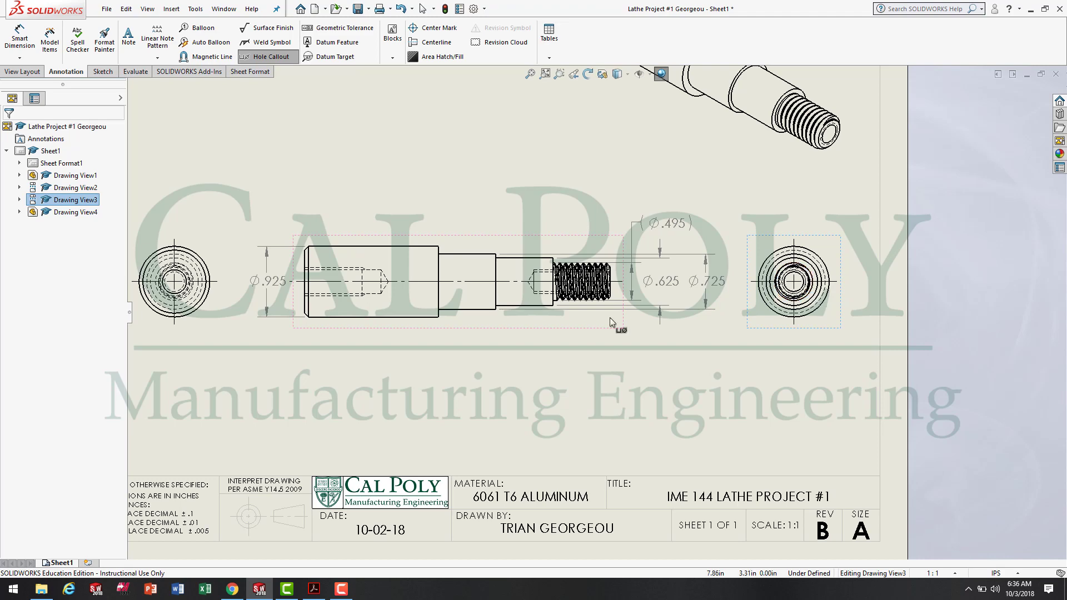
scroll(249, 322, "down", 3)
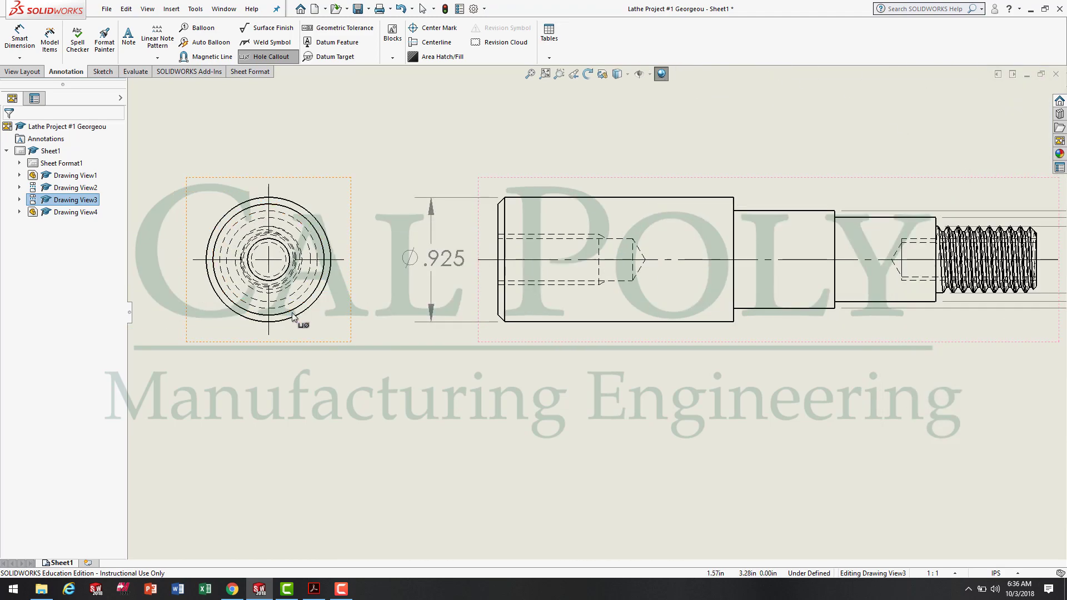
left_click(282, 277)
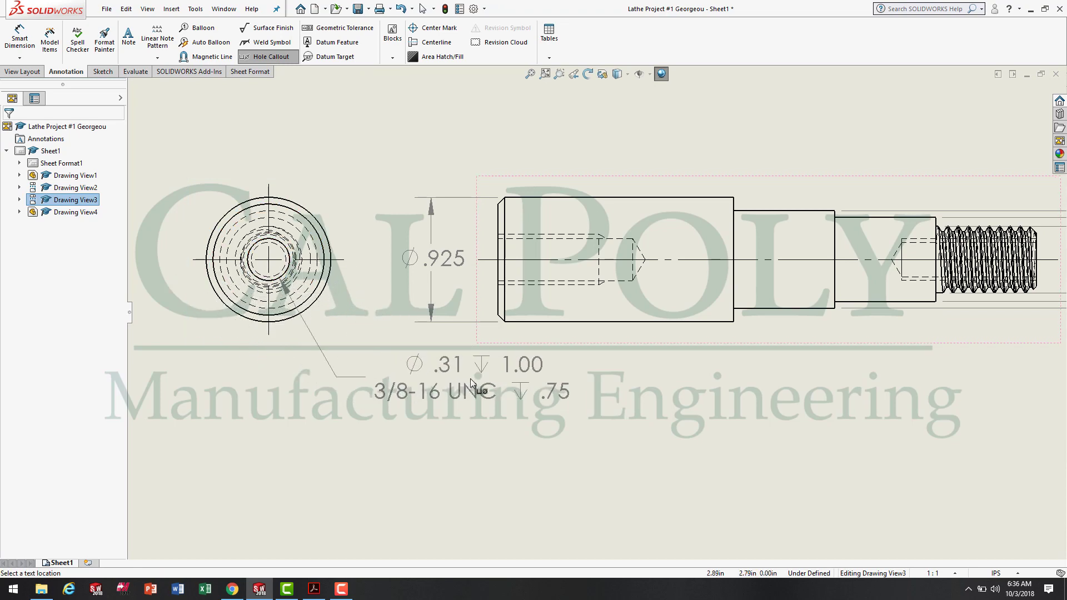
left_click(475, 389)
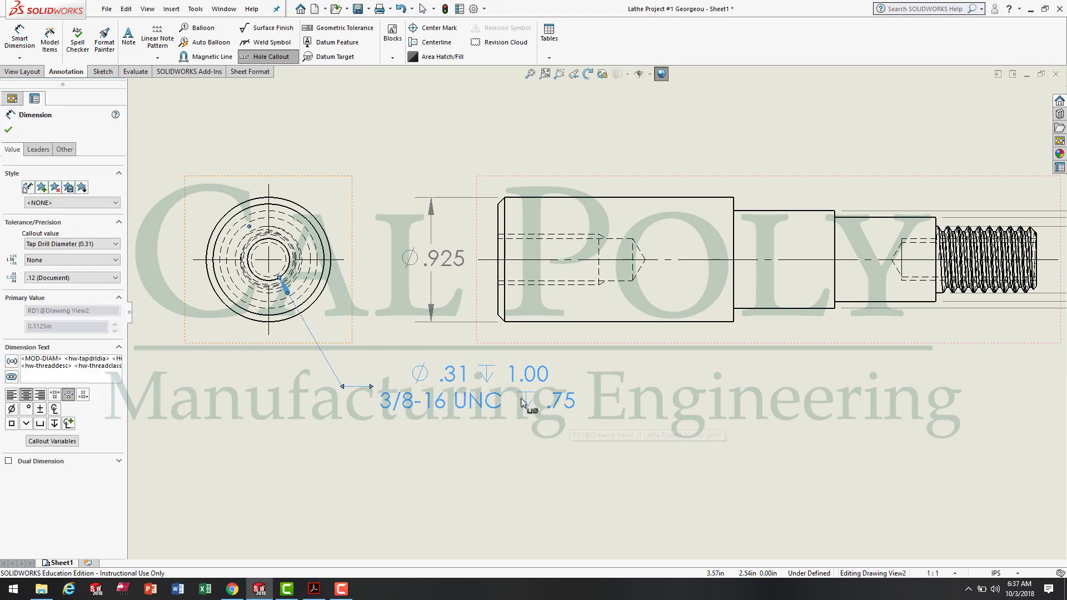
Step: Try the Thread Description and Tap Drill Diameter callout values for the new hole callout
left_click(93, 246)
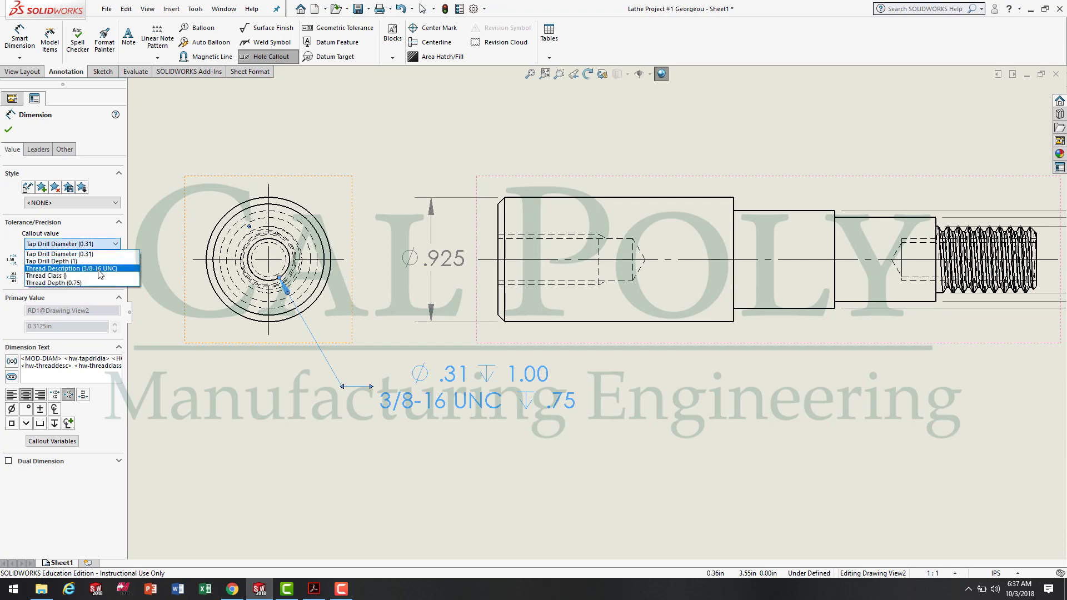
left_click(78, 269)
left_click(79, 248)
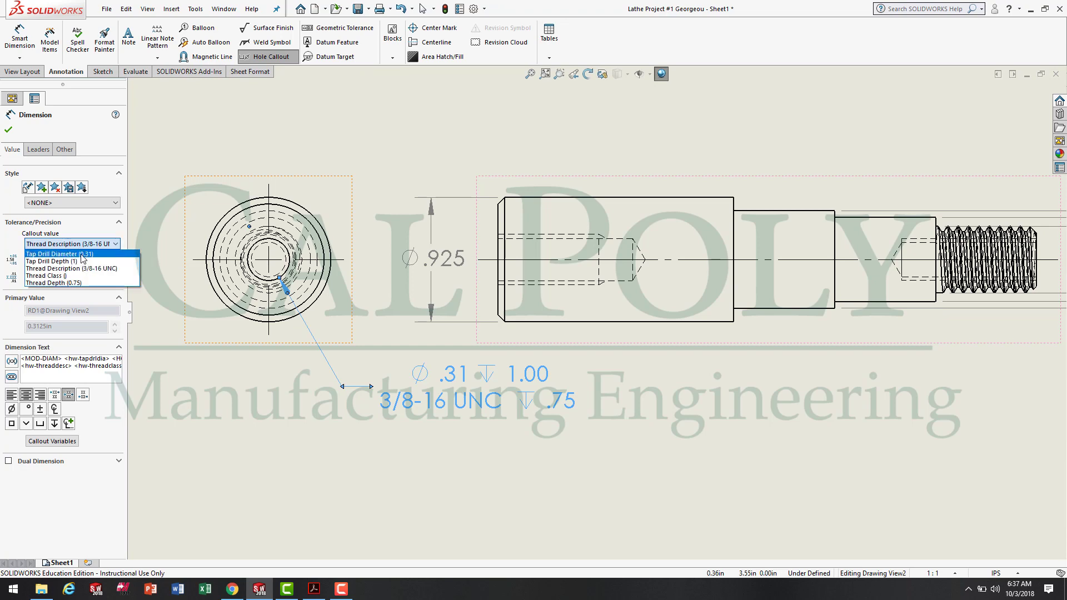
left_click(81, 254)
left_click(519, 459)
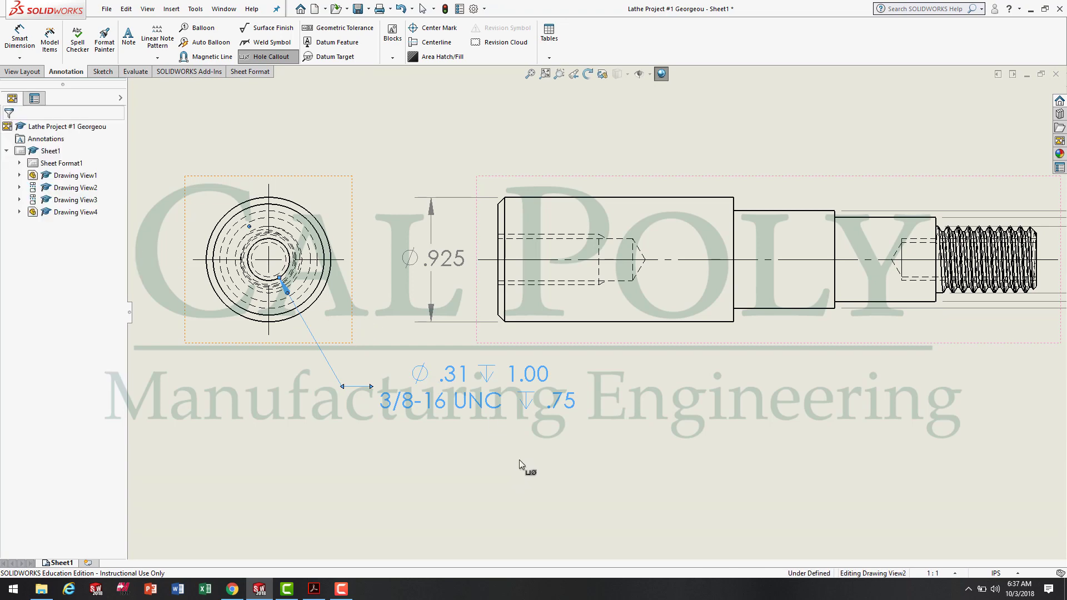
key("Escape")
left_click(489, 396)
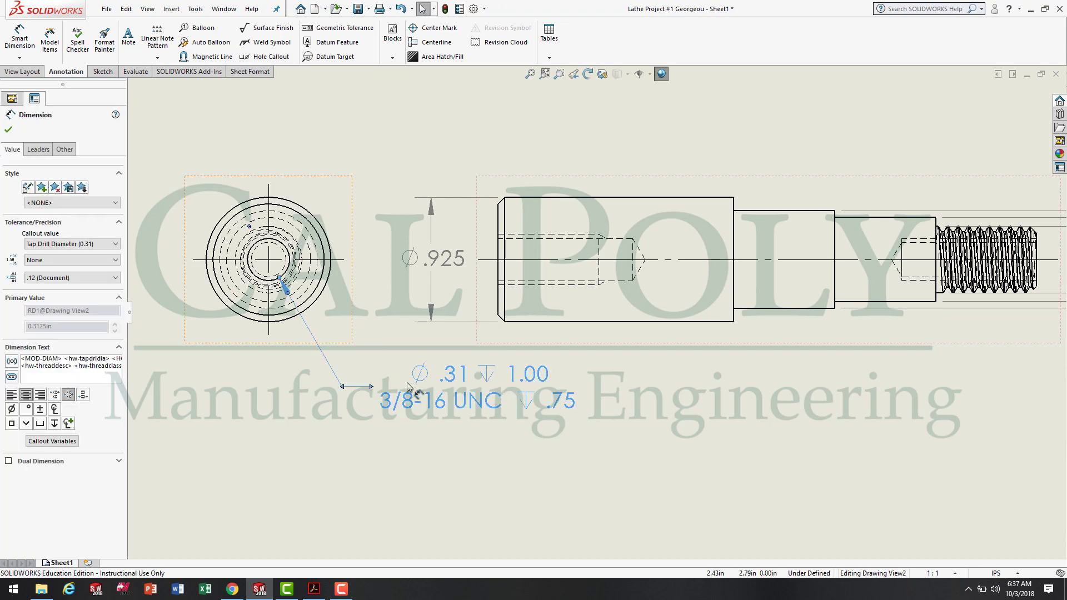
left_click(86, 244)
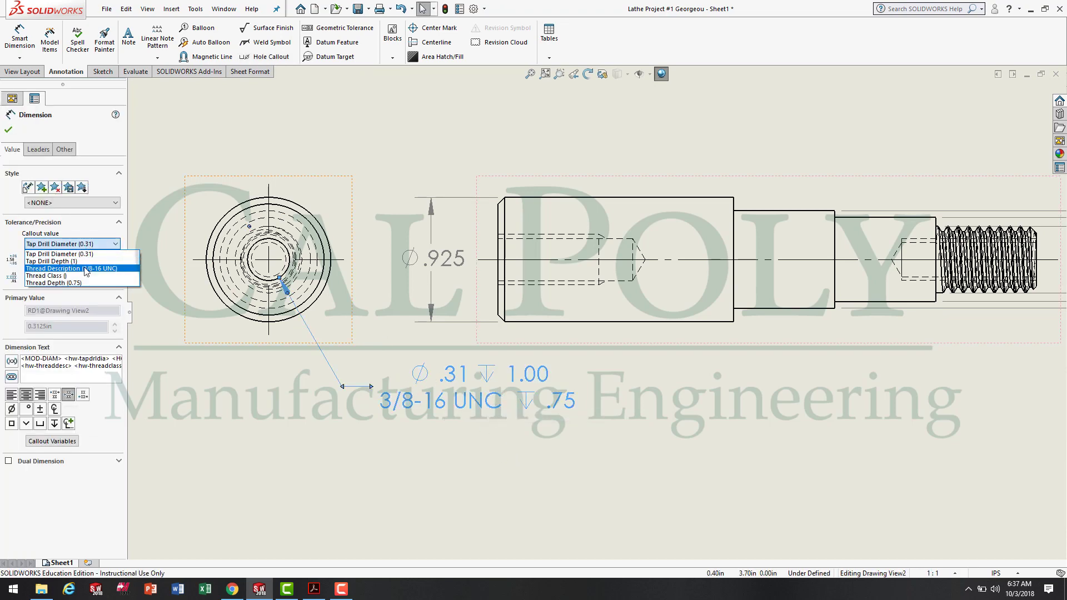
left_click(88, 269)
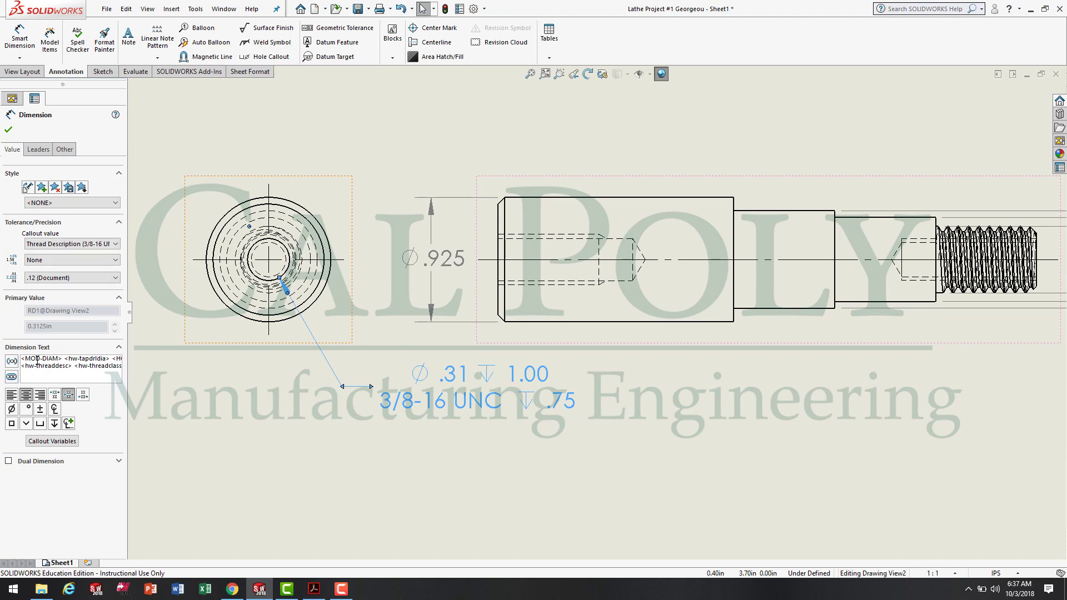
Step: Delete the tap drill diameter and depth line from the 3/8-16 UNC hole callout's dimension text
left_click_drag(47, 358, 123, 361)
key("Delete")
key("Delete")
key("Delete")
key("Delete")
key("Delete")
key("Delete")
key("Delete")
key("Delete")
key("Delete")
key("Delete")
key("Delete")
key("Delete")
key("Delete")
key("Delete")
key("Delete")
key("Delete")
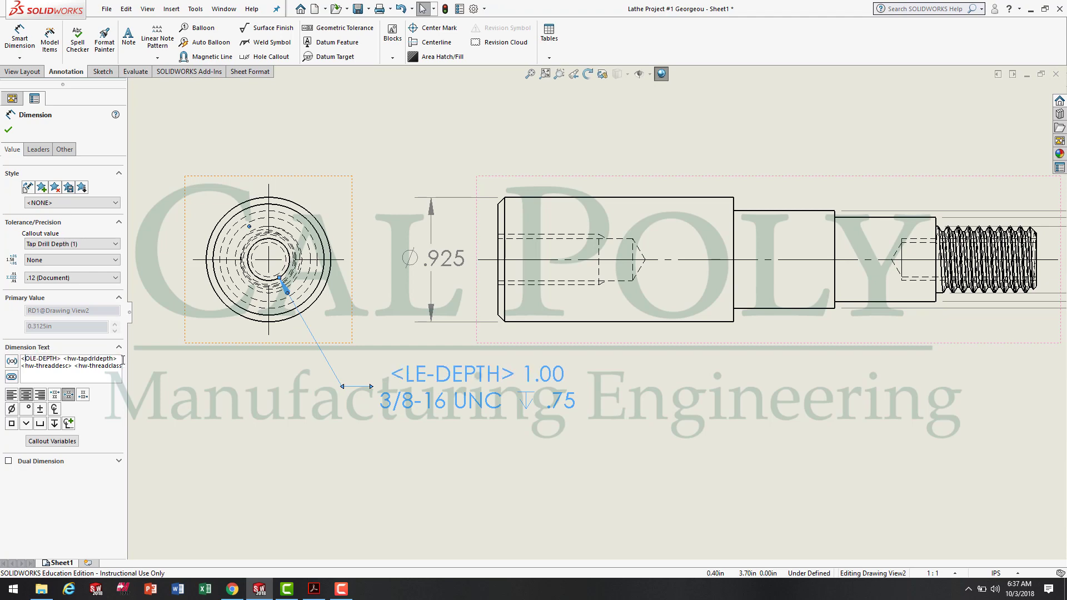
key("Delete")
key("Delete")
key("Delete")
key("Delete")
key("Delete")
key("Delete")
key("Delete")
key("Delete")
key("Delete")
key("Delete")
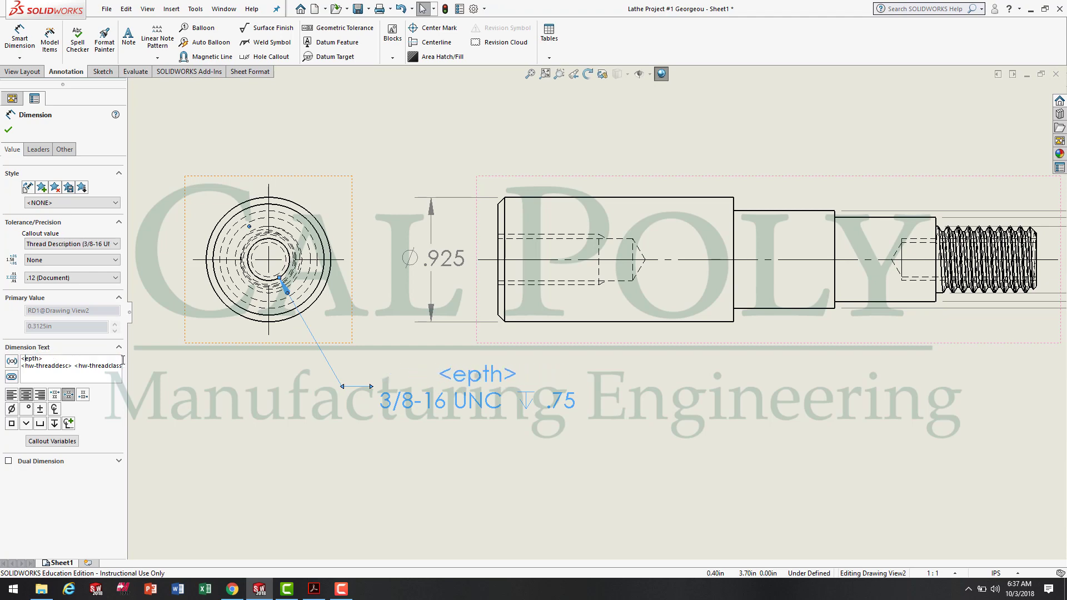
key("Delete")
key("Delete")
key("Delete")
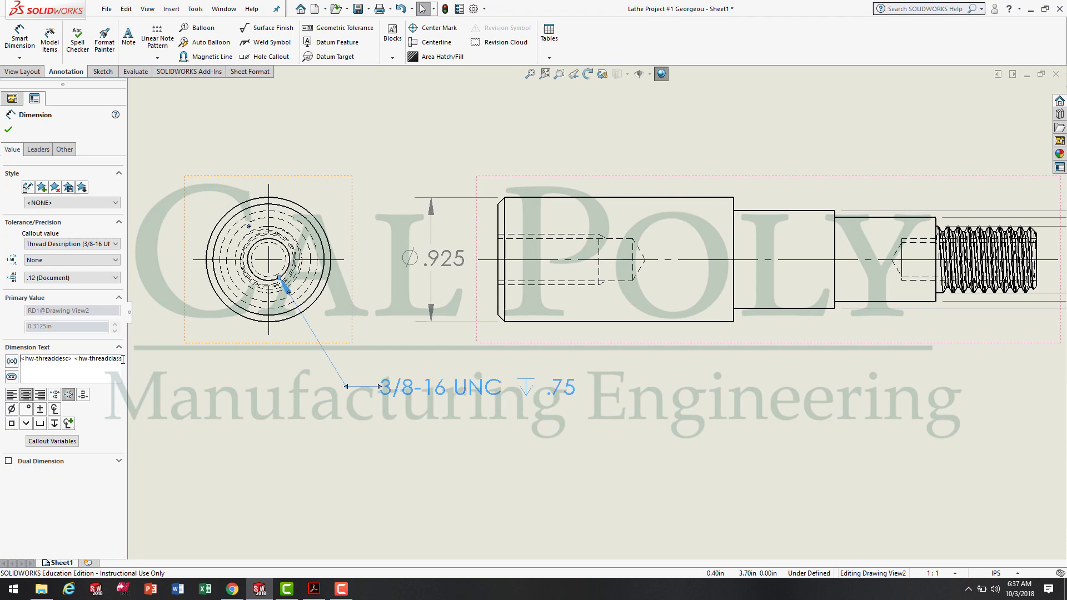
Step: Move the 3/8-16 UNC callout slightly up, closer to its end view, and deselect it
left_click(466, 439)
left_click_drag(478, 395, 456, 367)
left_click(452, 432)
Step: Add a hole callout to the tapped hole in the end view beyond the threaded end, placing it beneath the shaft's diameter dimensions
key("z")
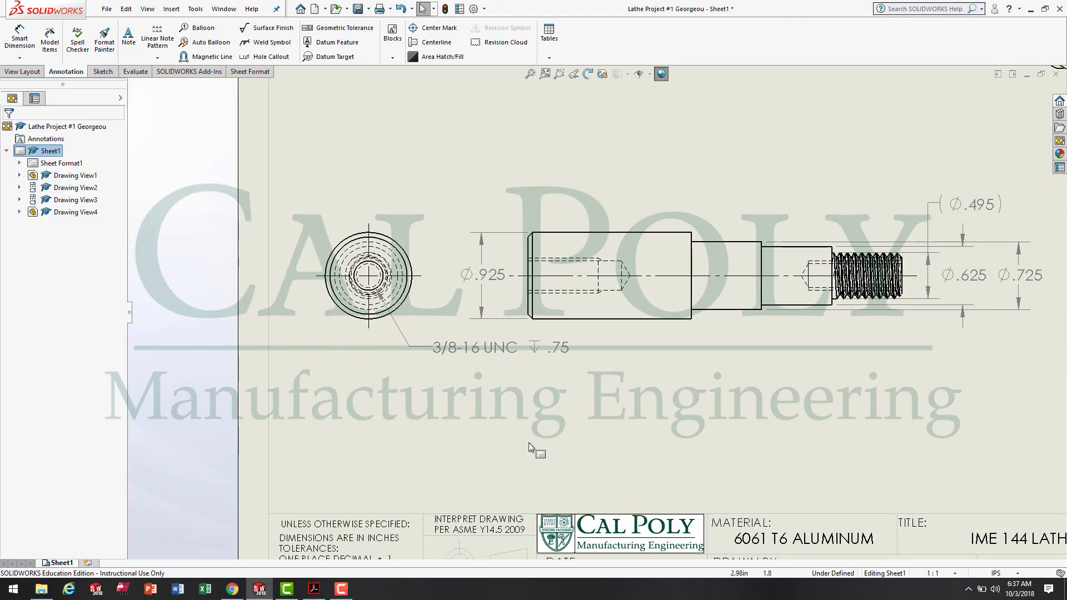
key("z")
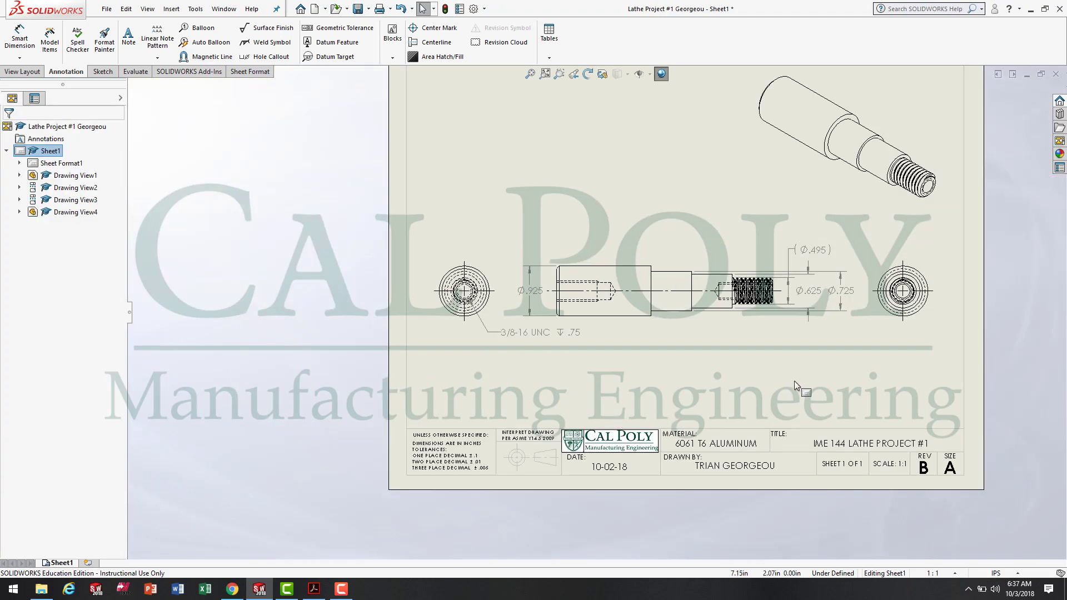
scroll(863, 339, "down", 3)
key("z")
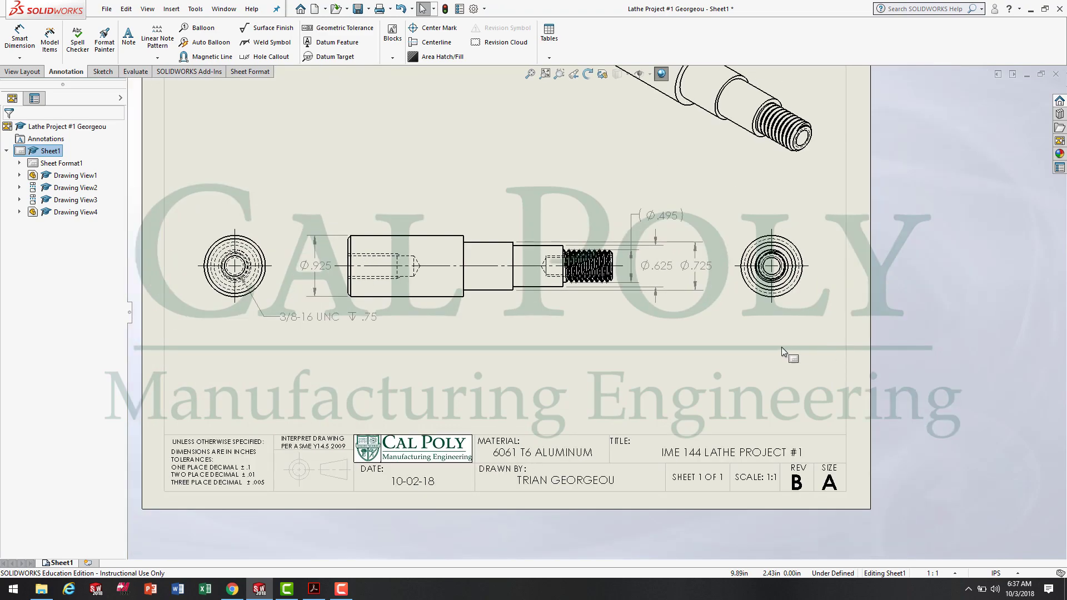
left_click(272, 57)
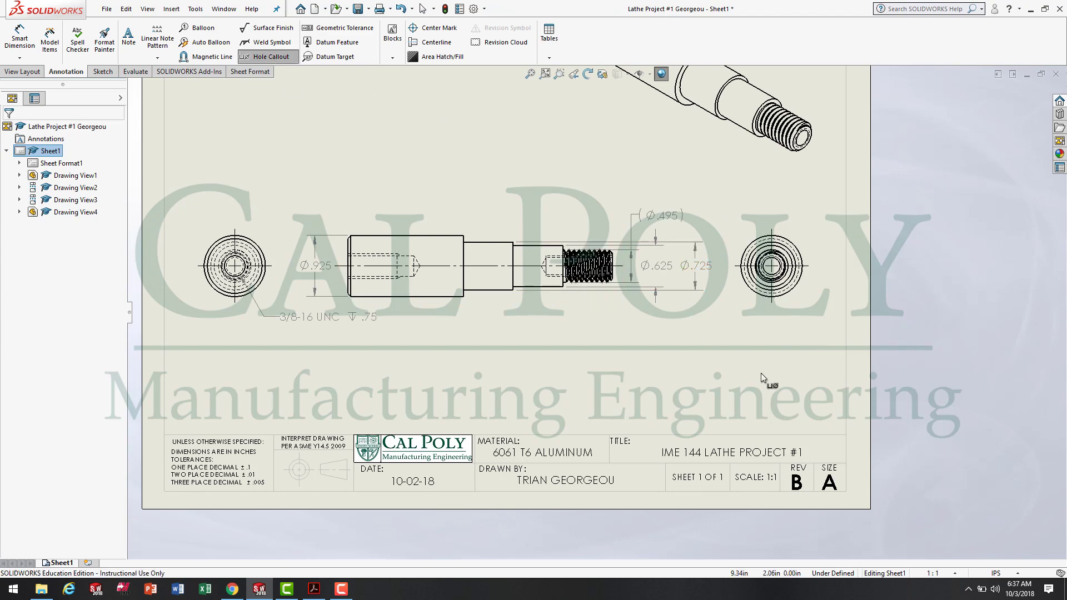
scroll(779, 291, "down", 5)
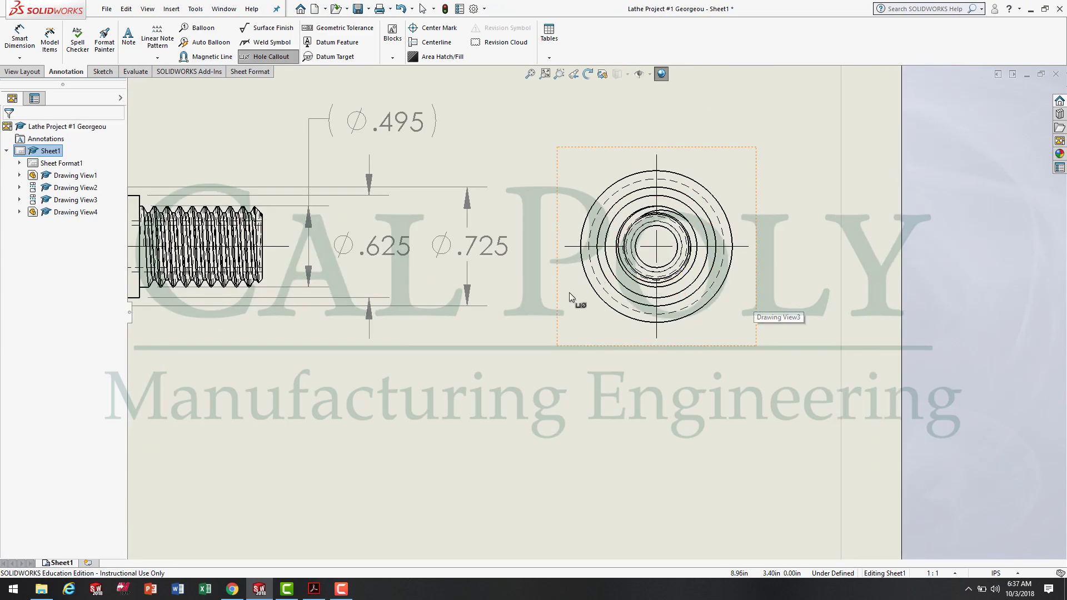
left_click(651, 271)
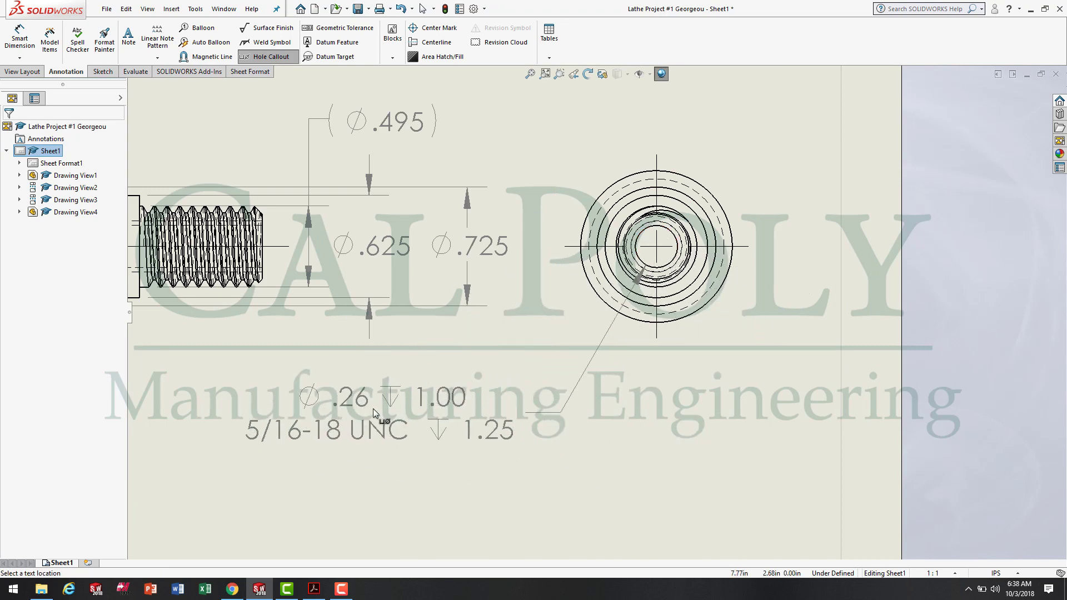
left_click(358, 411)
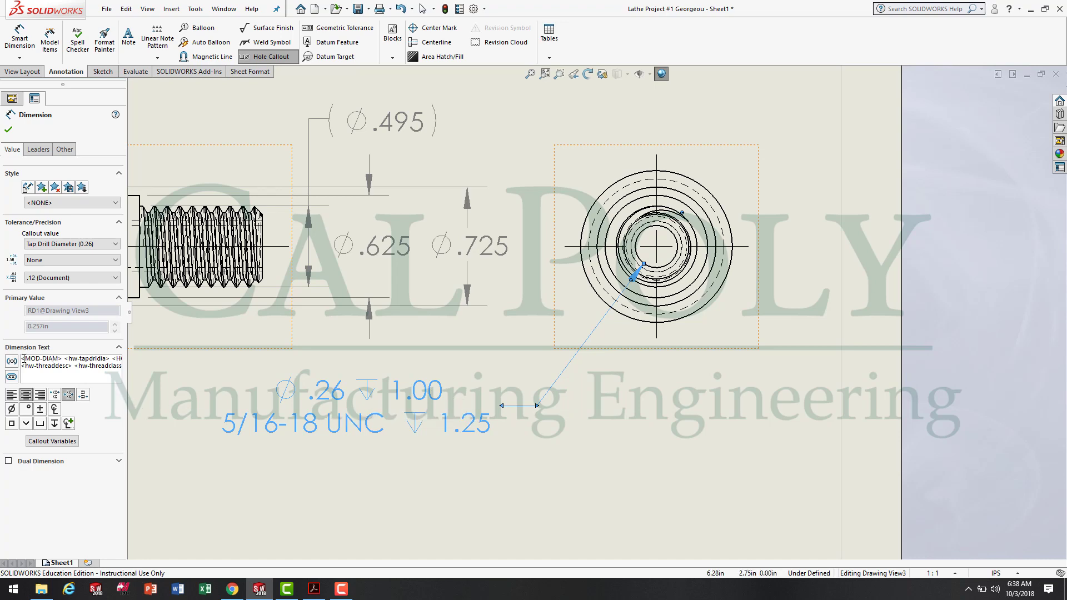
Step: Delete the tap drill diameter and depth line from the 5/16-18 UNC hole callout's dimension text
left_click_drag(56, 358, 163, 360)
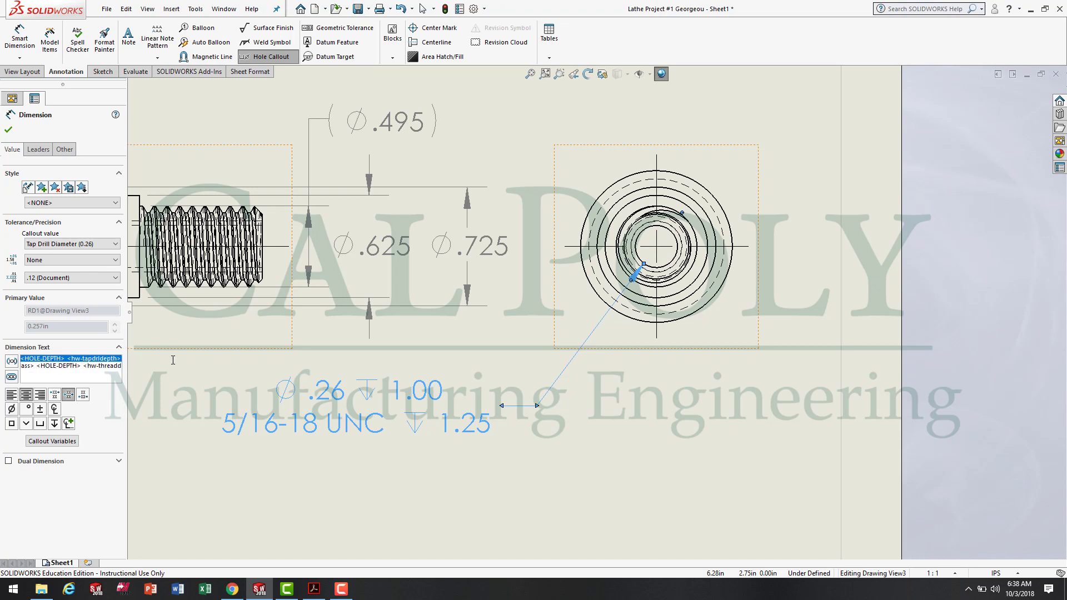
key("Delete")
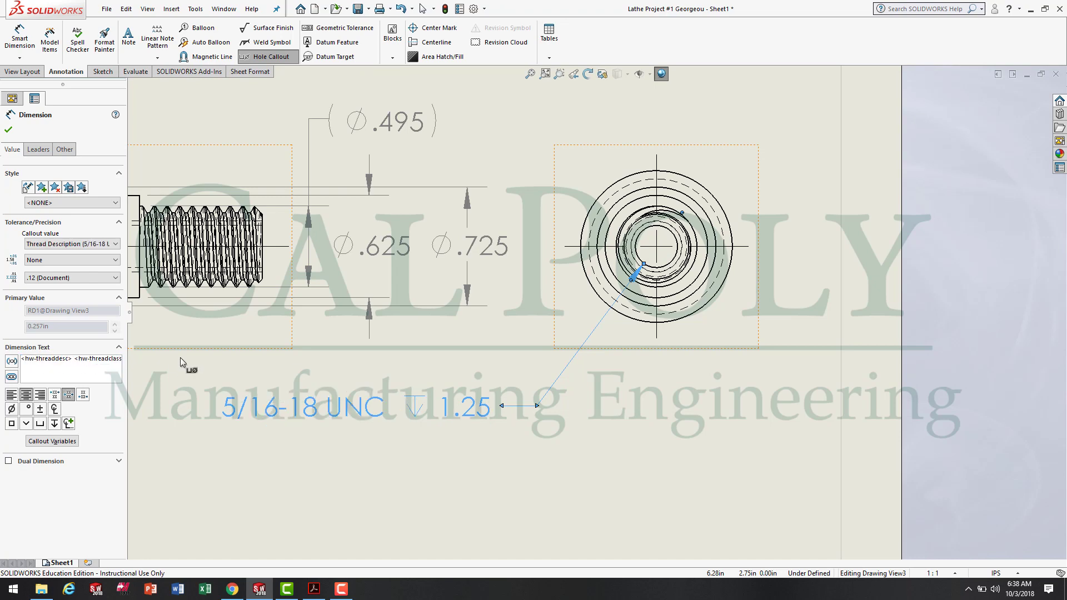
left_click(628, 527)
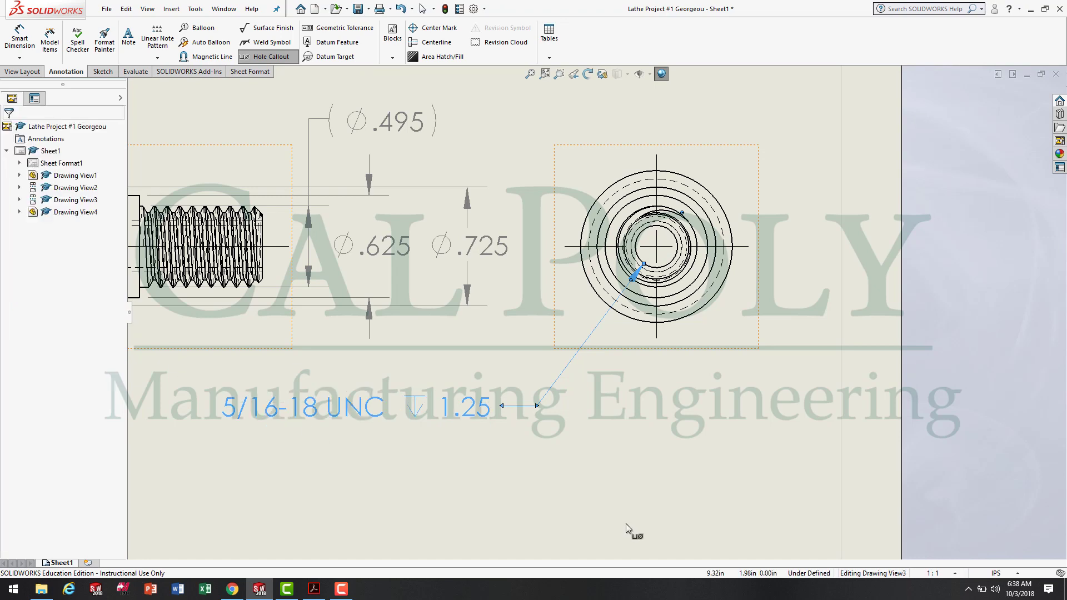
key("f")
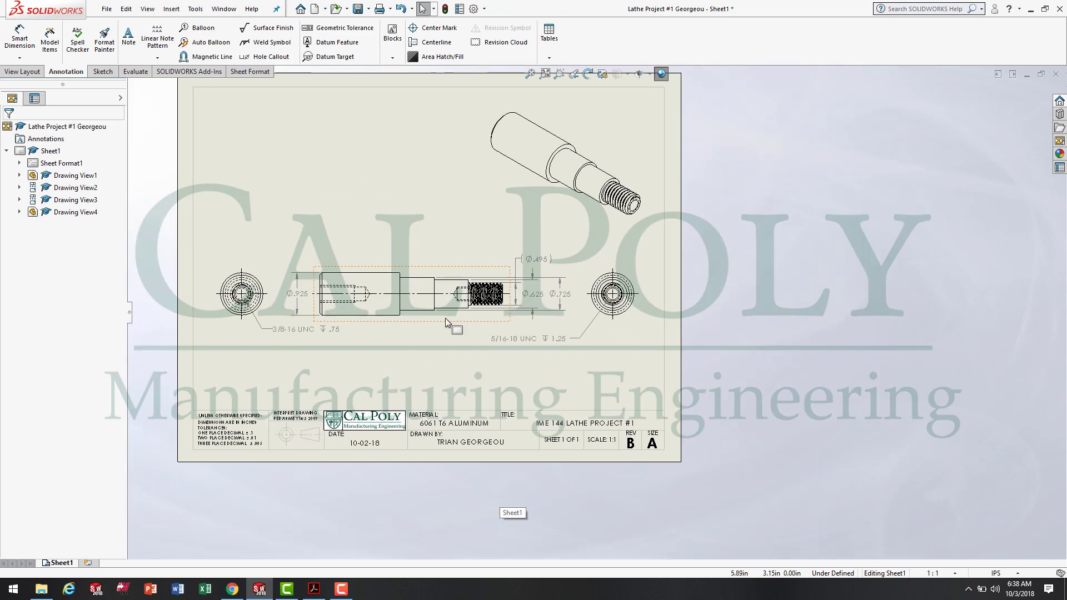
Step: Move the 3/8-16 UNC callout slightly down, about level with the 5/16-18 UNC callout, and deselect it
scroll(612, 351, "down", 2)
left_click_drag(278, 340, 283, 350)
left_click(405, 421)
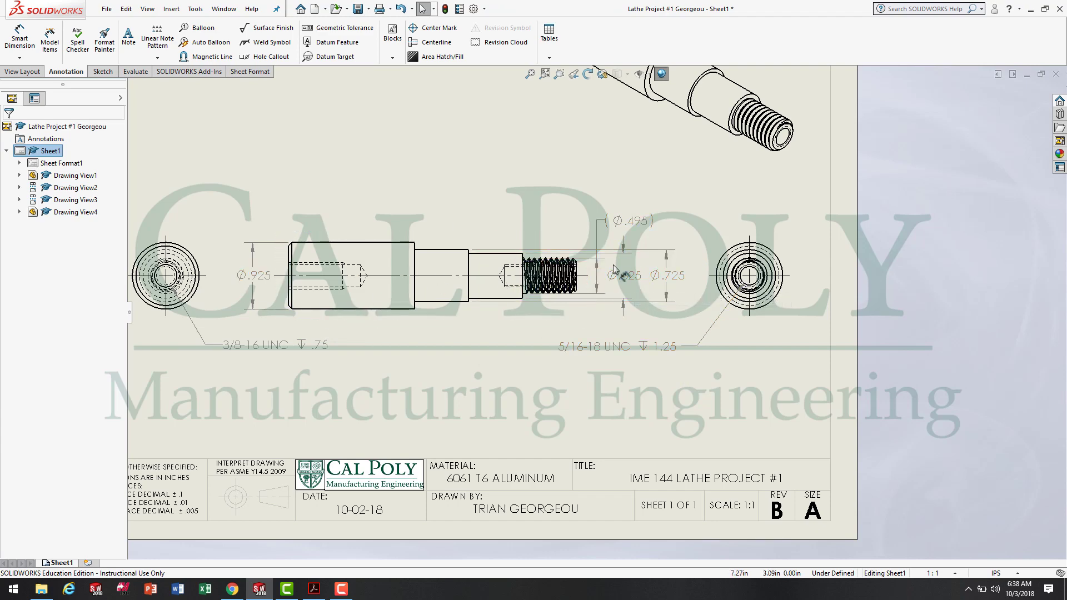
Step: Dimension the largest section's length from the chamfered end face to the first shoulder, placing the dimension above the shaft
scroll(519, 248, "down", 3)
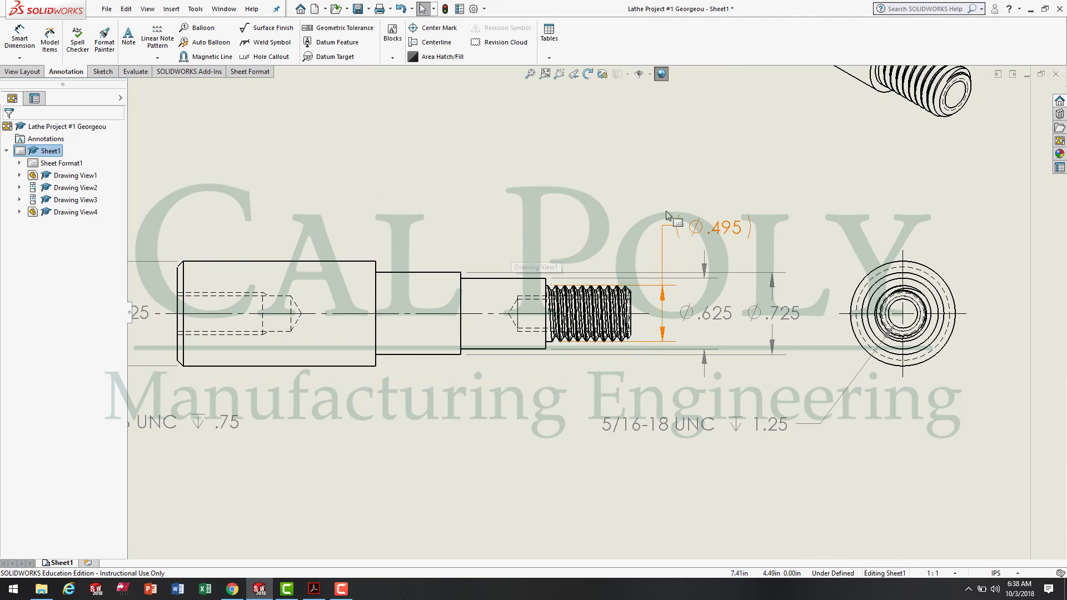
left_click(23, 38)
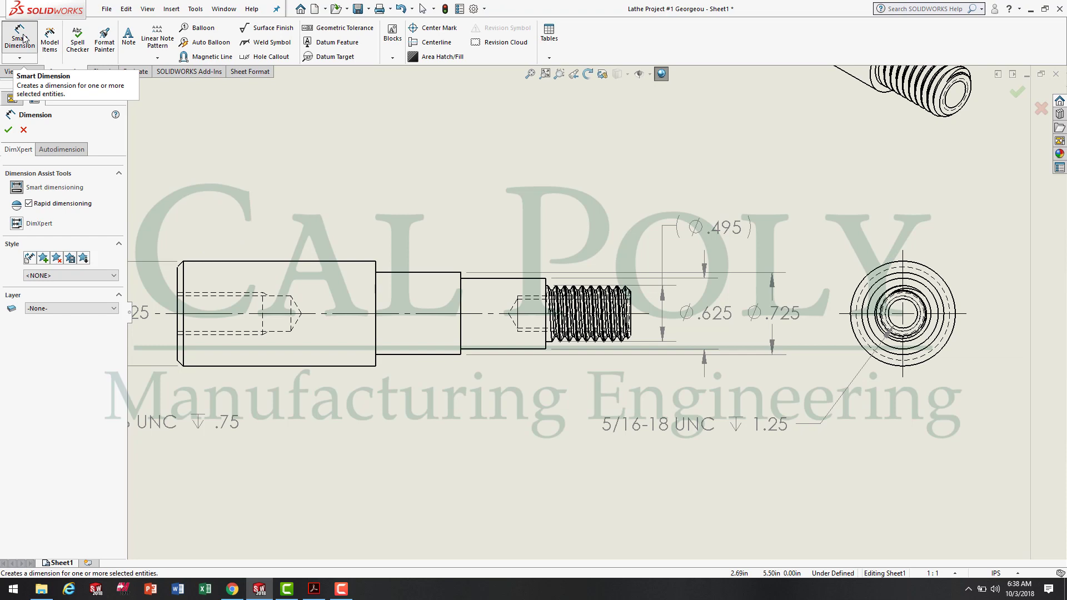
left_click(179, 284)
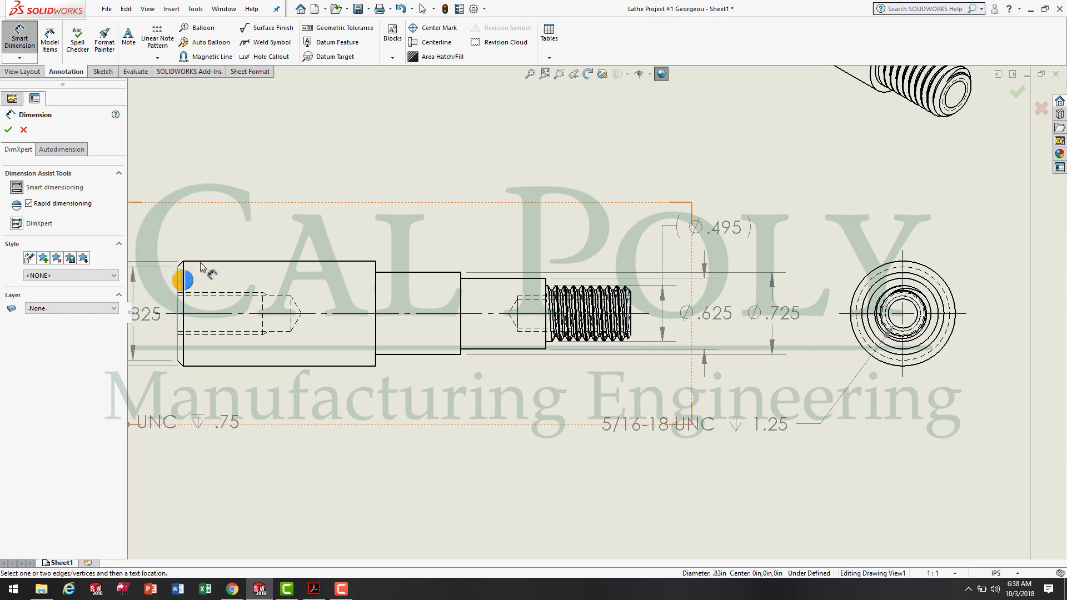
left_click(378, 270)
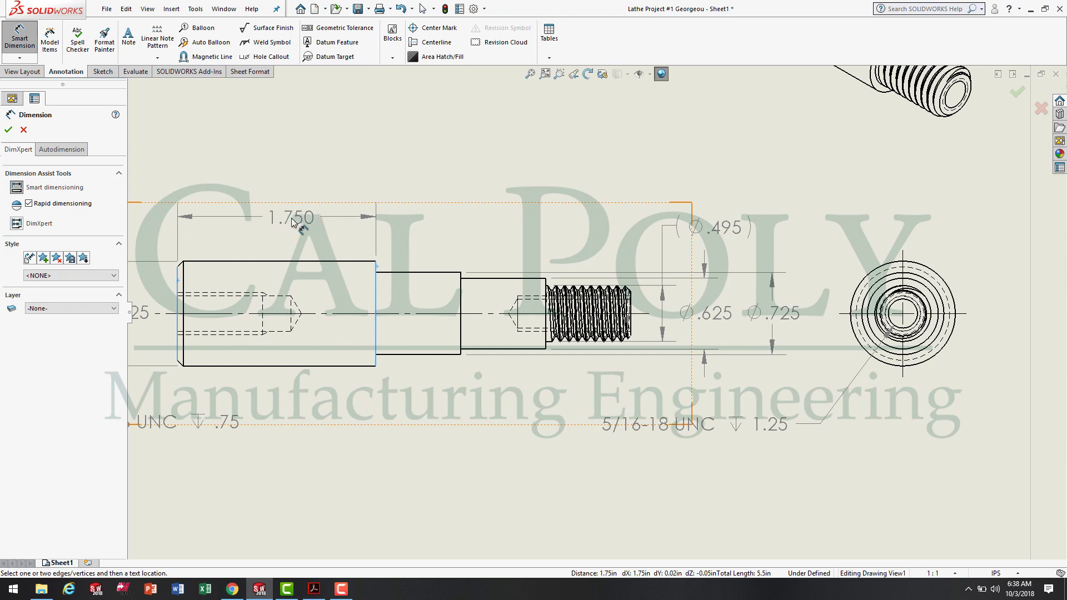
left_click(279, 224)
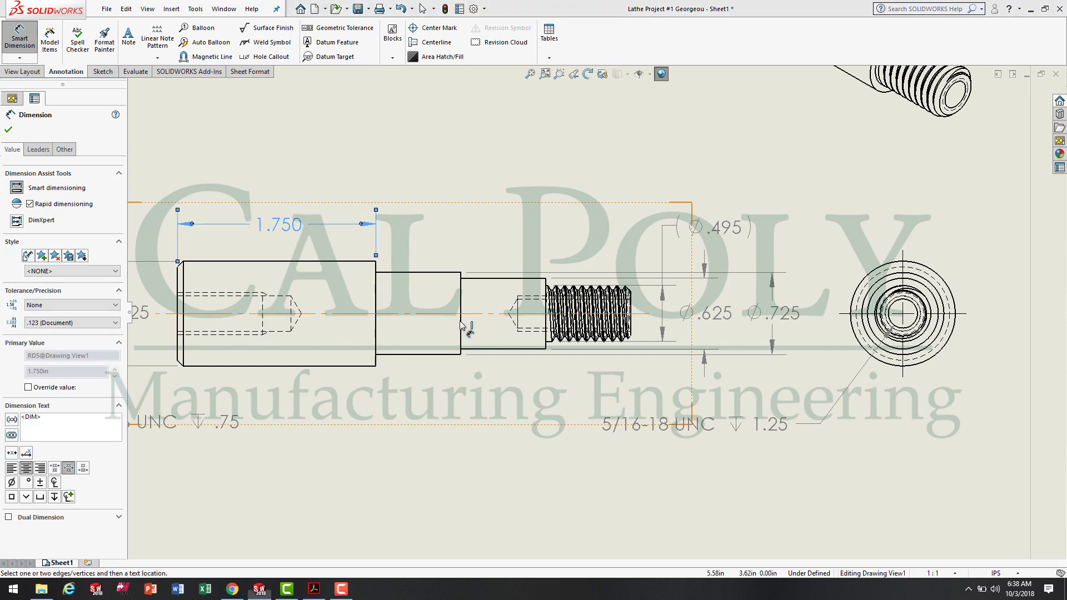
Step: Check the reference drawing PDF and set the largest section's length dimension to two-decimal precision (.12)
left_click(314, 590)
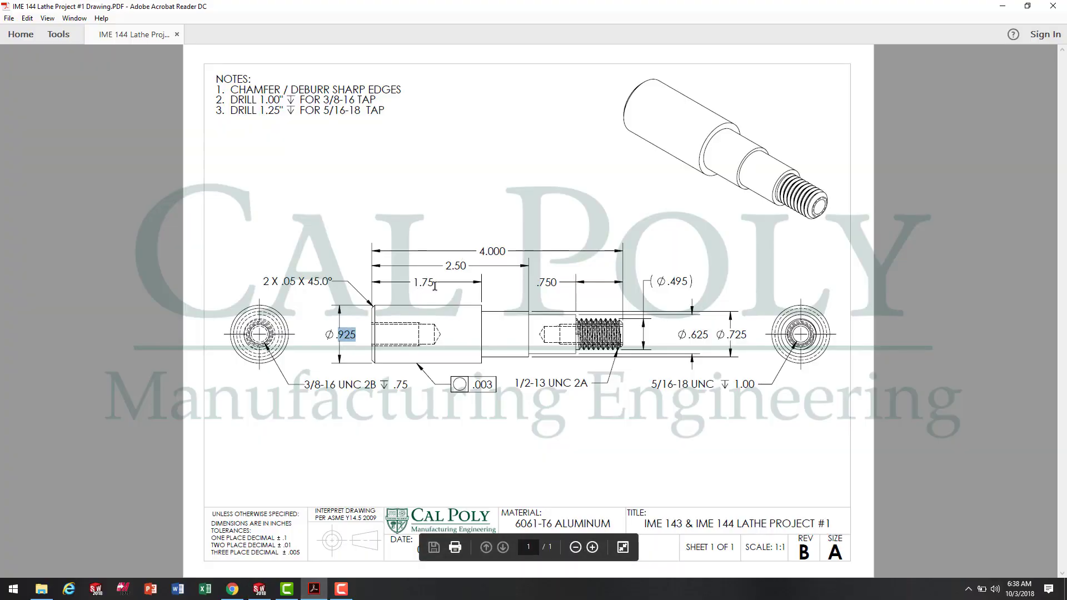
left_click(260, 591)
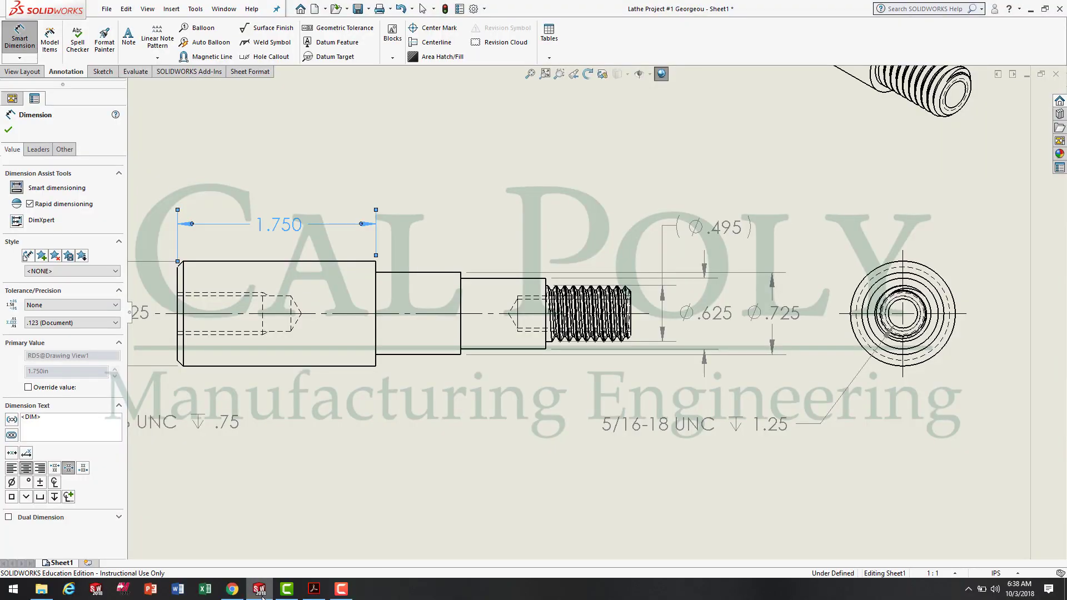
left_click(483, 423)
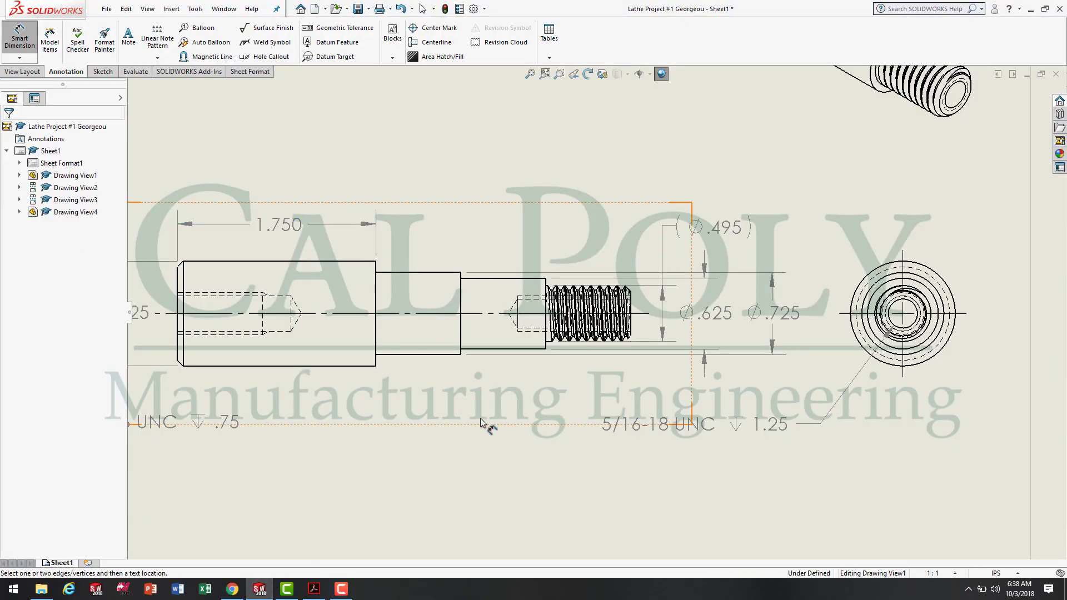
left_click(325, 227)
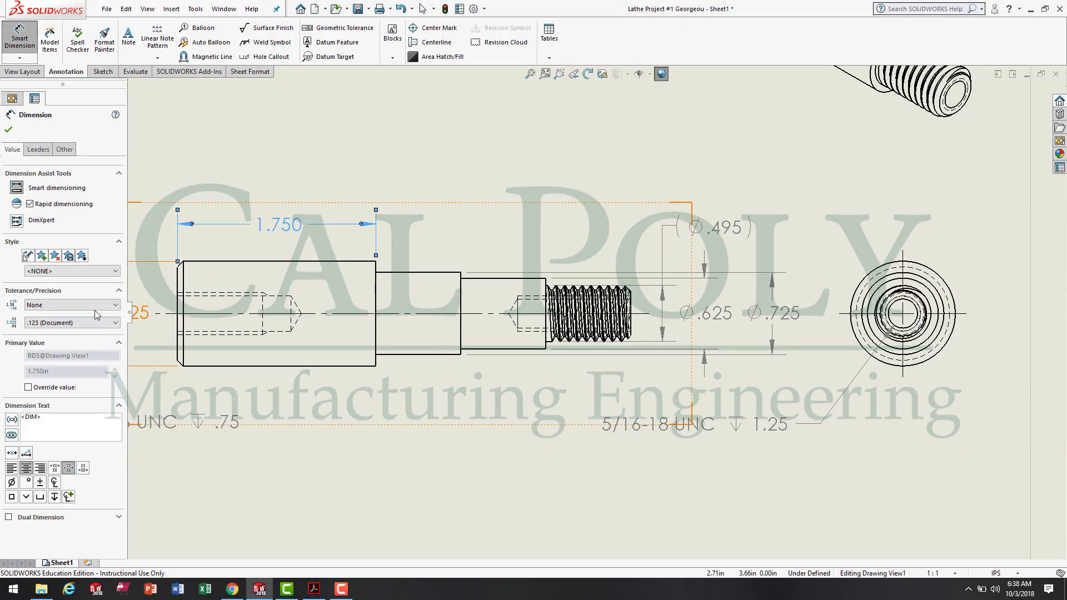
left_click(94, 322)
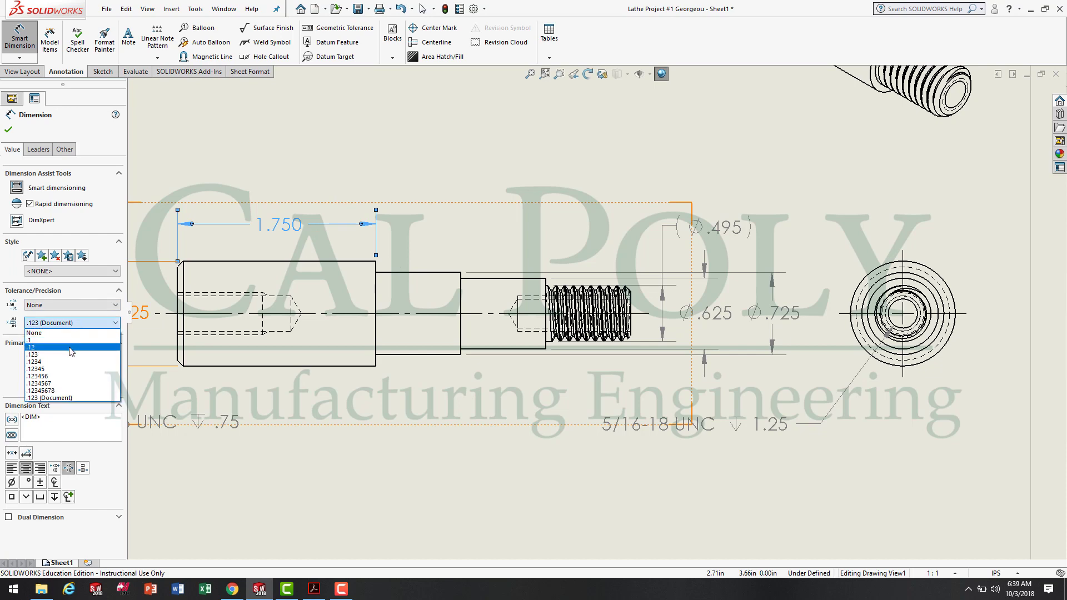
left_click(70, 347)
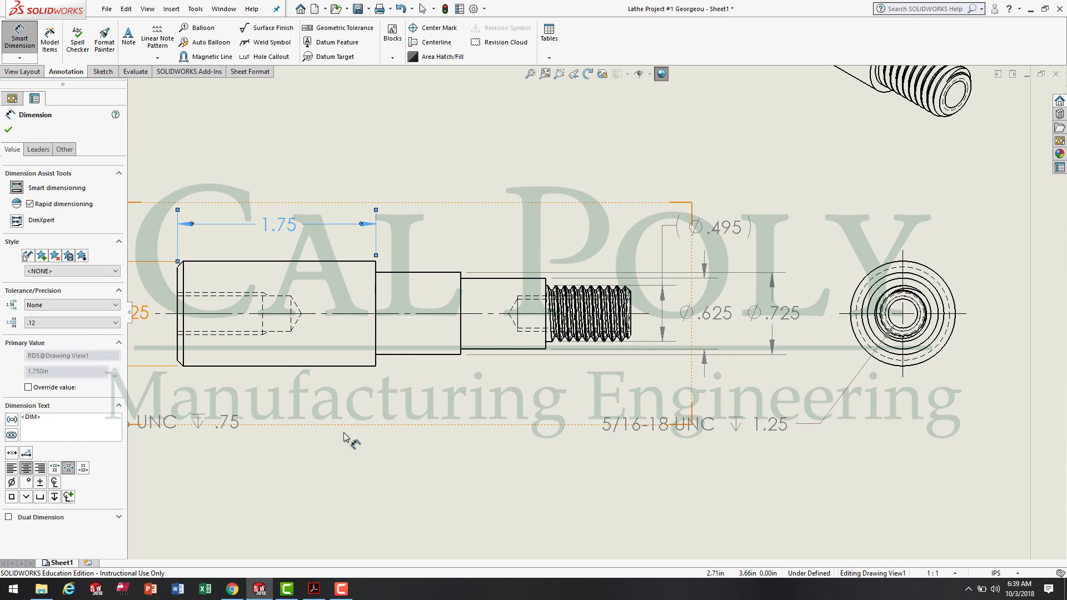
left_click(441, 475)
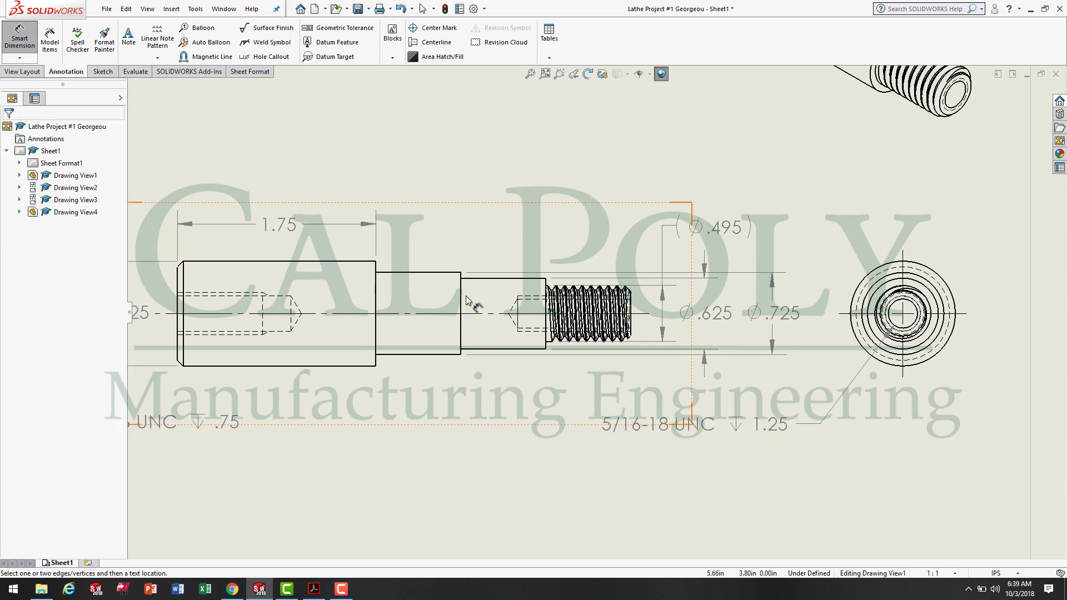
Step: Review the stacked length dimensions in the reference PDF, and delete the 1.75 length dimension from the shaft view
left_click(313, 591)
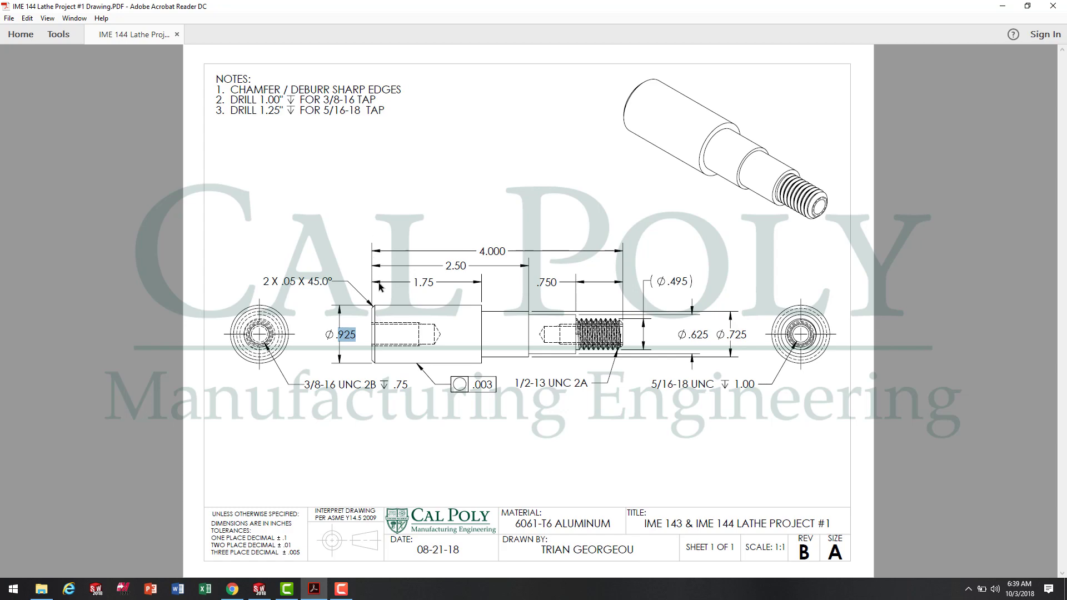
left_click(262, 593)
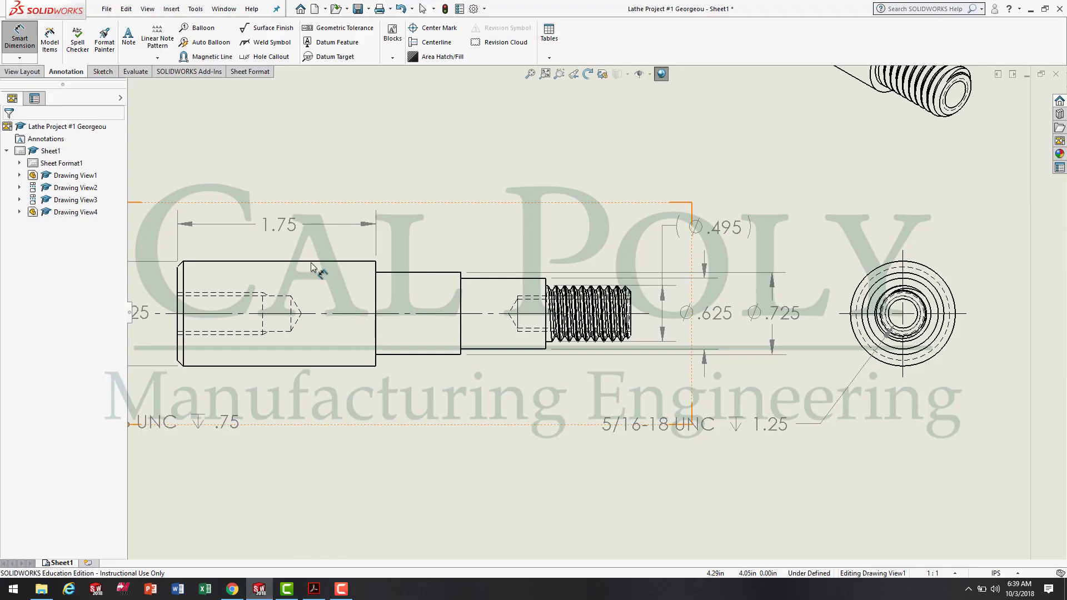
left_click(344, 225)
left_click(231, 166)
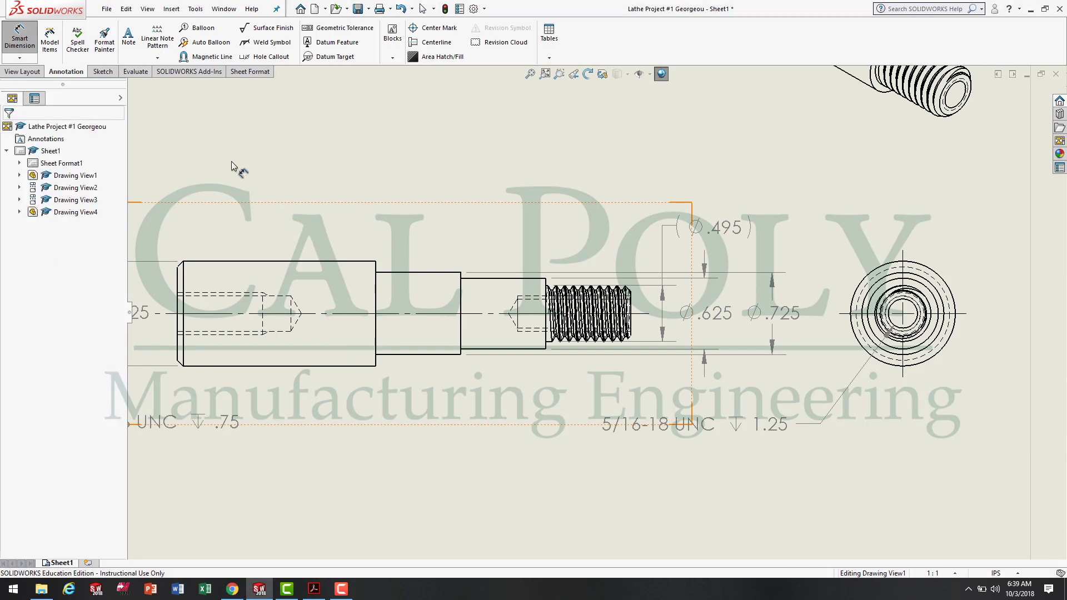
Step: Start a baseline dimension set above the shaft, dimensioning from the chamfered end face to the first shoulder
left_click(32, 58)
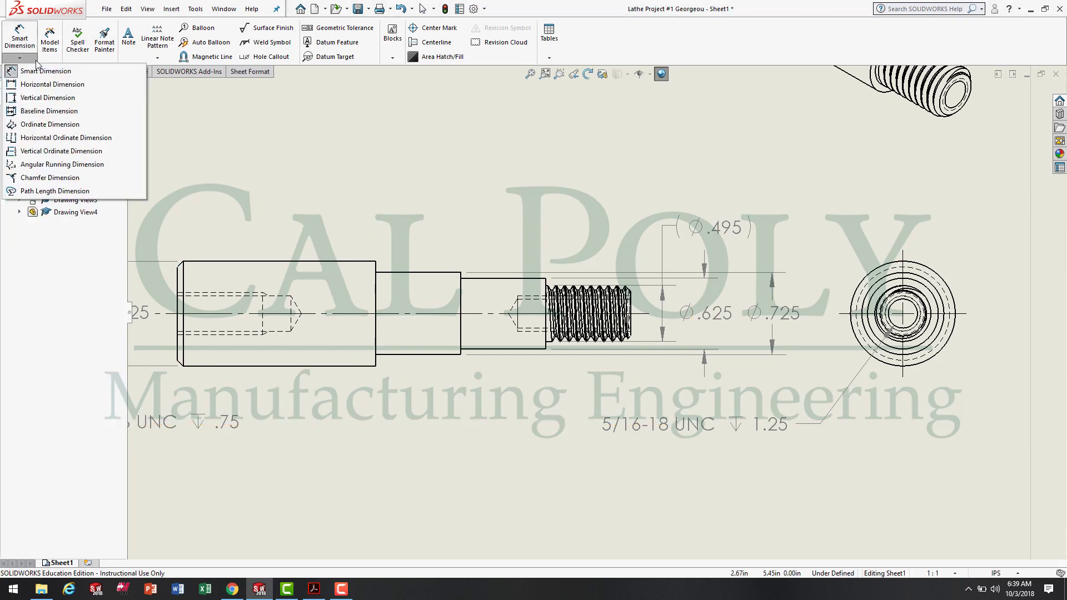
left_click(54, 113)
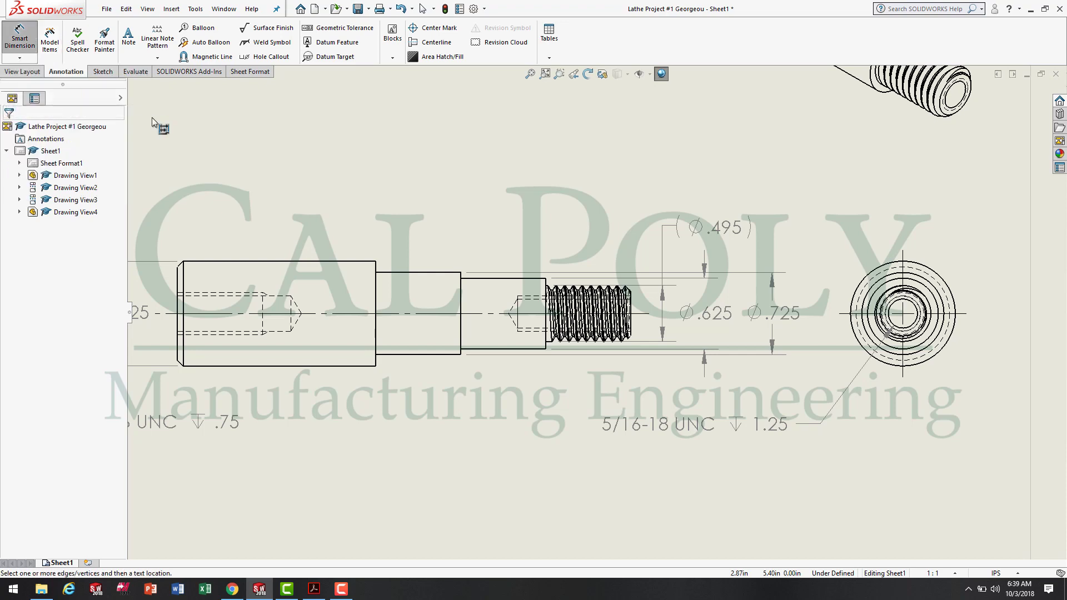
left_click(179, 281)
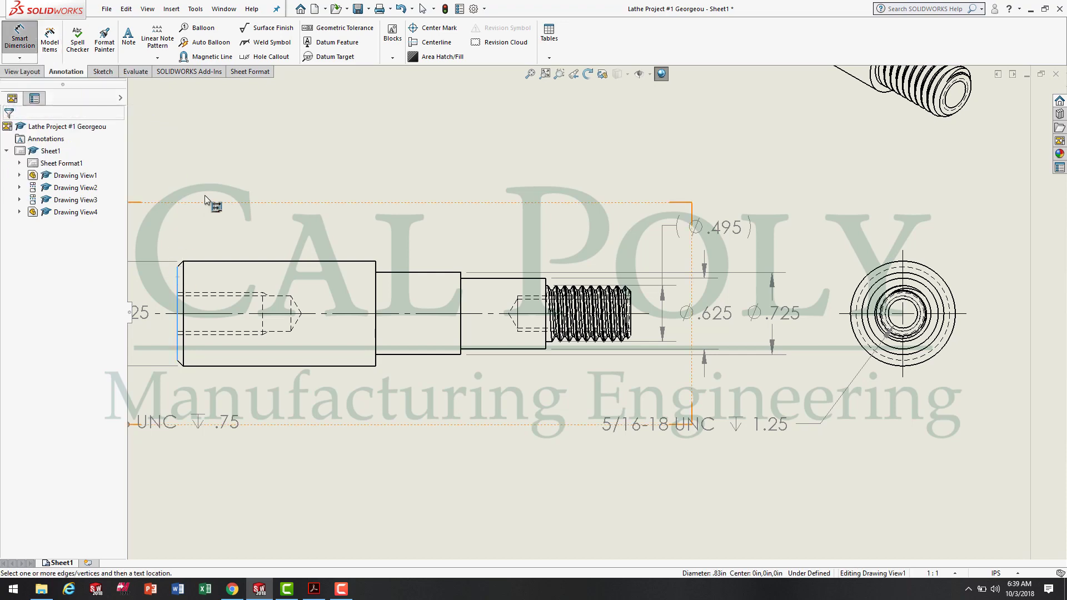
left_click(378, 293)
left_click(278, 216)
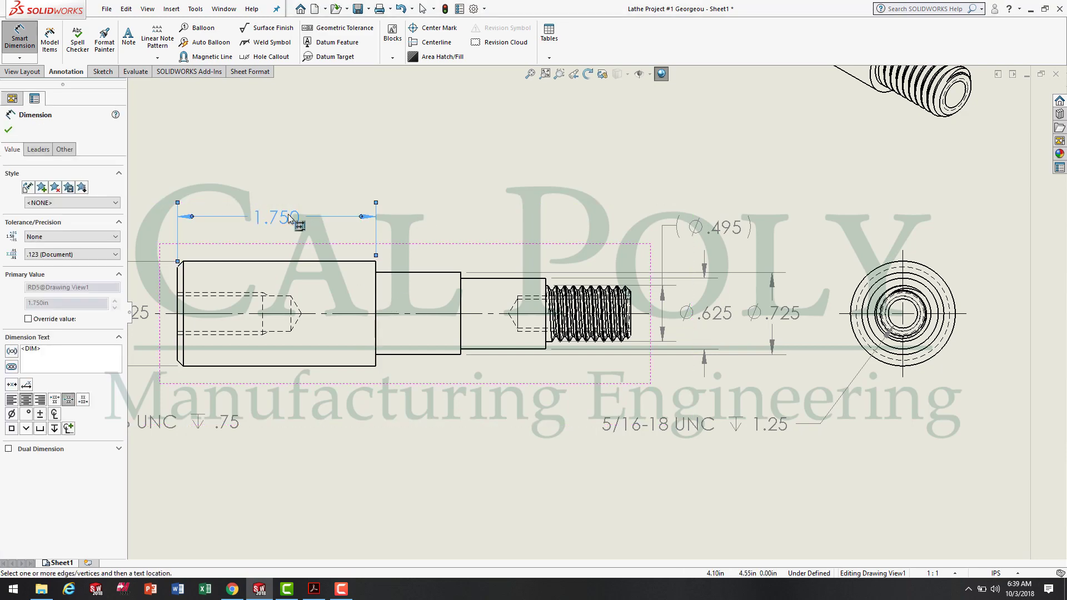
Step: Extend the baseline dimensions from the chamfered end face to the second shoulder and to the threaded end face
left_click(469, 294)
left_click(469, 295)
scroll(637, 293, "down", 2)
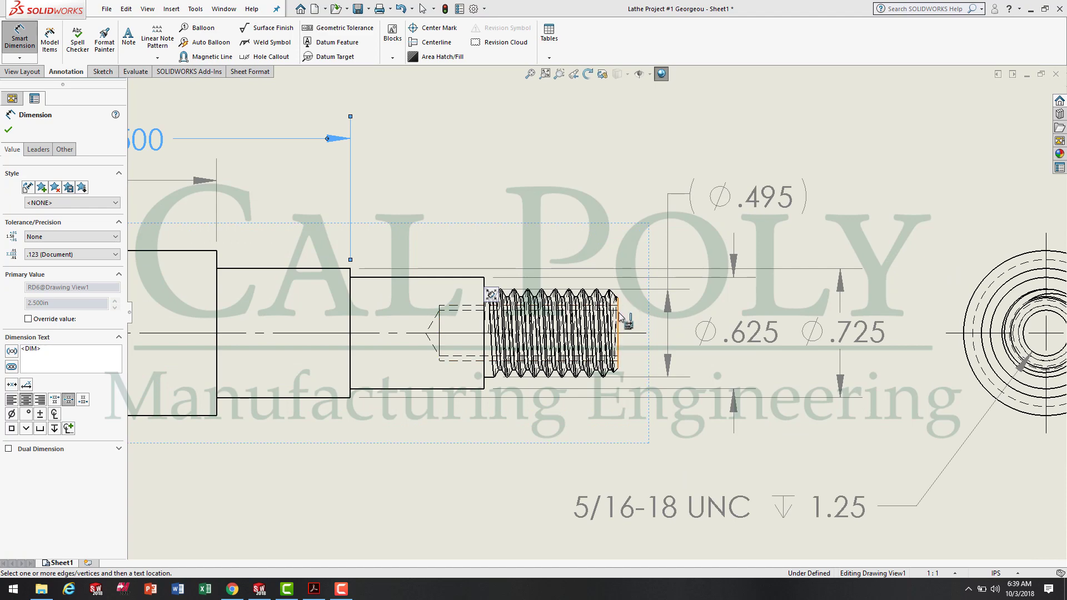
left_click(619, 308)
left_click(264, 99)
scroll(423, 274, "up", 3)
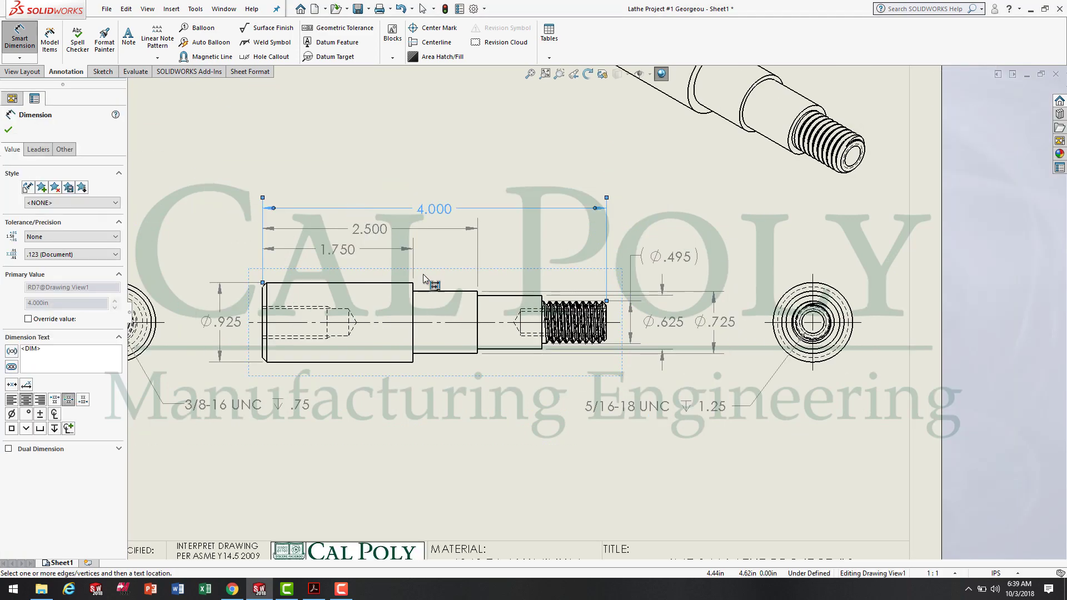
key("Escape")
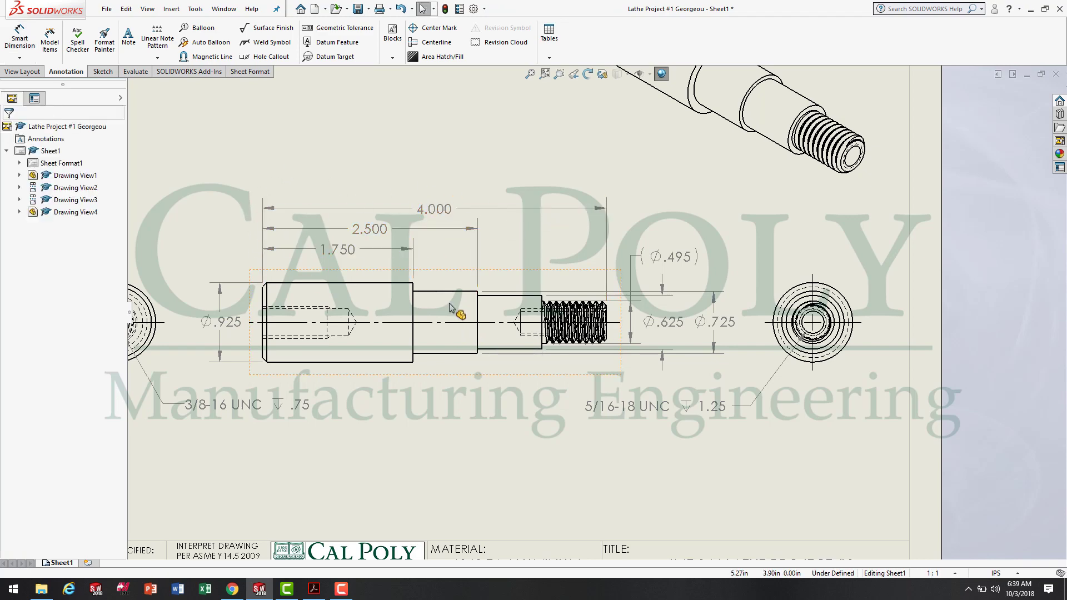
Step: Set the precision of the baseline dimensions to the second and first shoulders to two decimals (.12)
scroll(449, 303, "down", 3)
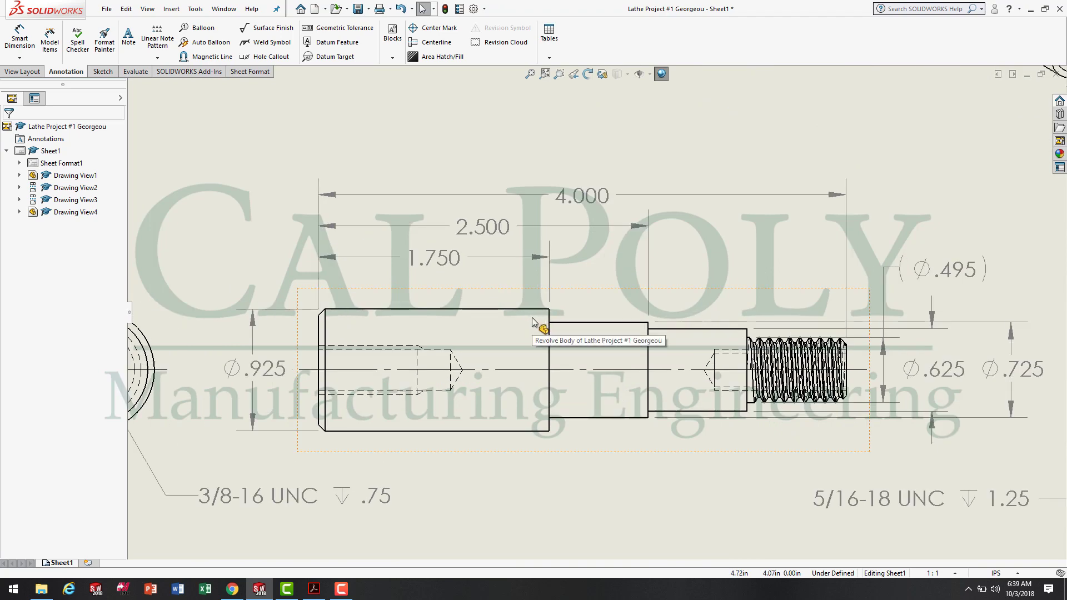
left_click(481, 228)
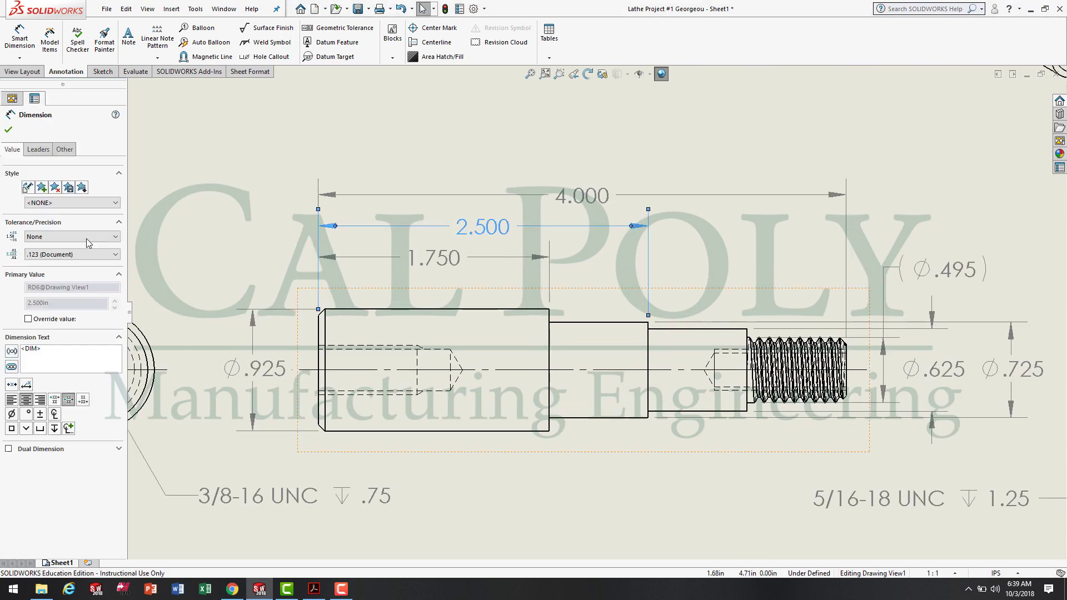
left_click(73, 254)
left_click(66, 279)
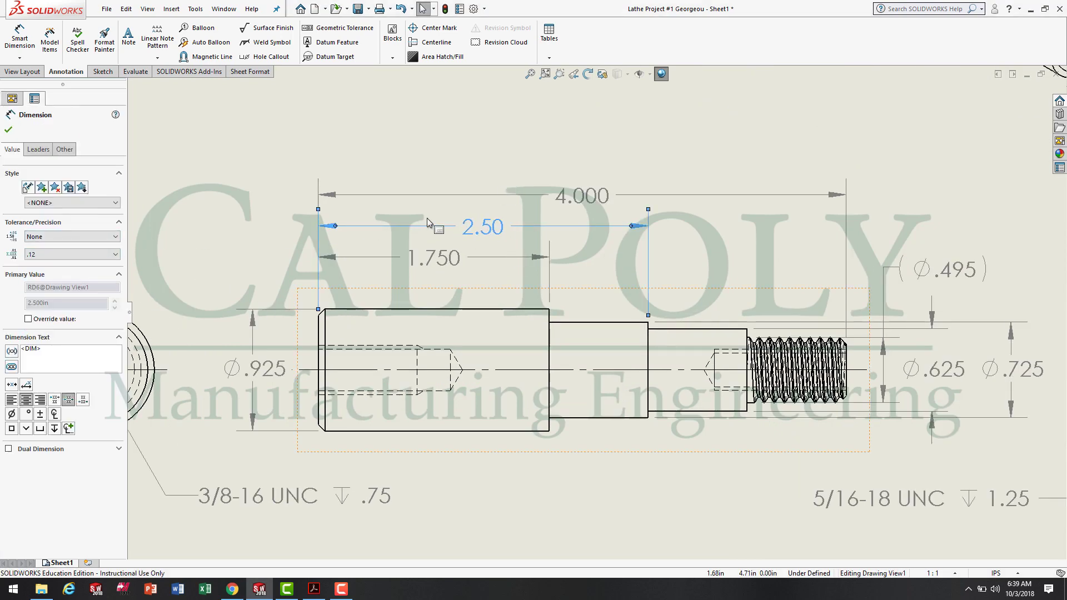
left_click(434, 258)
left_click(88, 252)
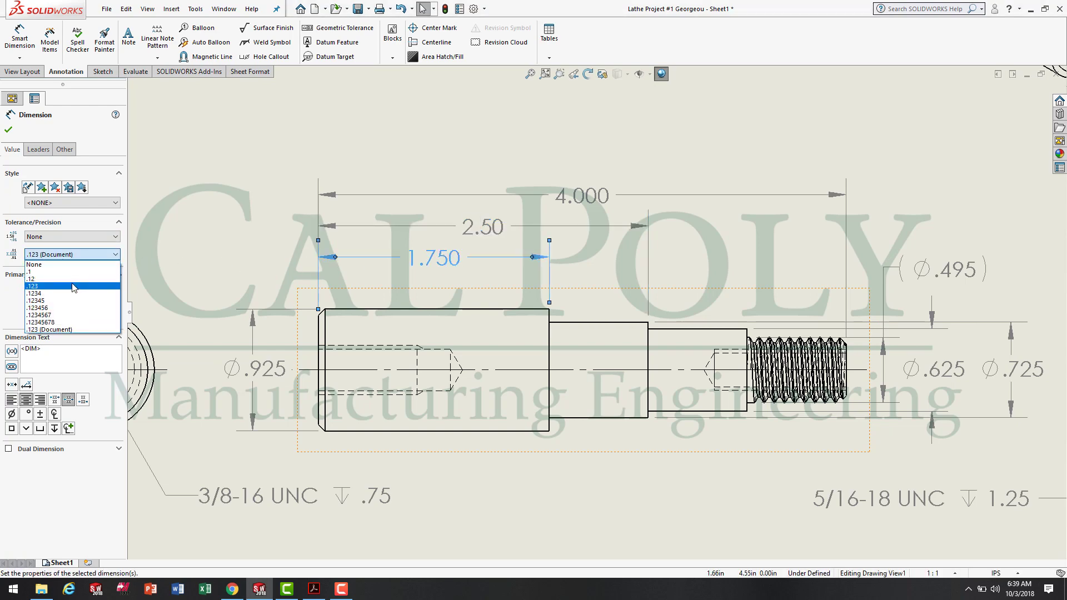
left_click(67, 278)
left_click(702, 504)
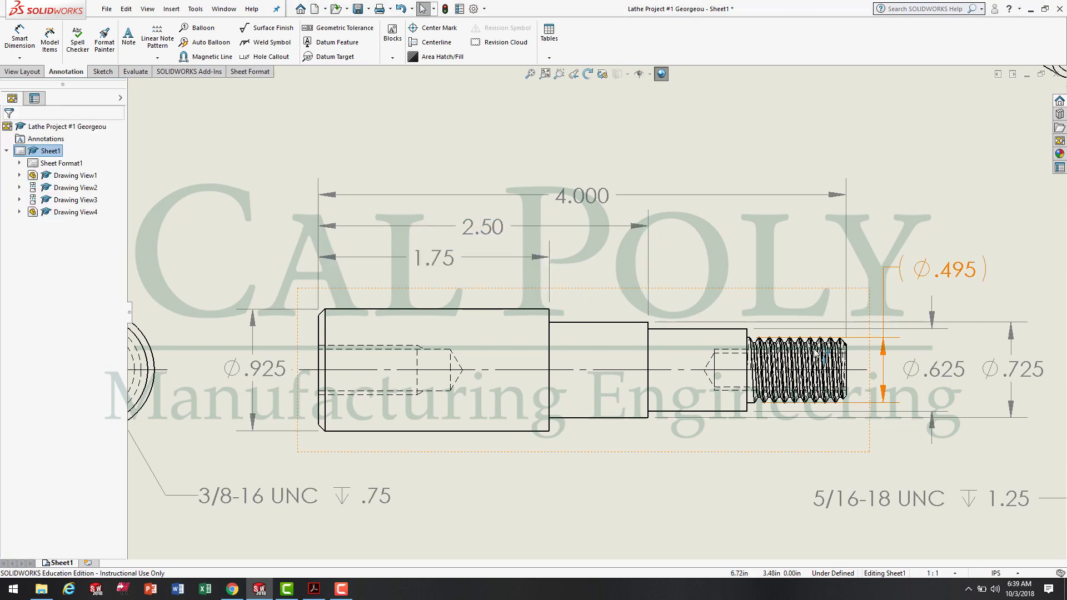
Step: Examine the title block's tolerance notes for one-, two- and three-place decimals alongside the dimensioned views
scroll(664, 464, "up", 8)
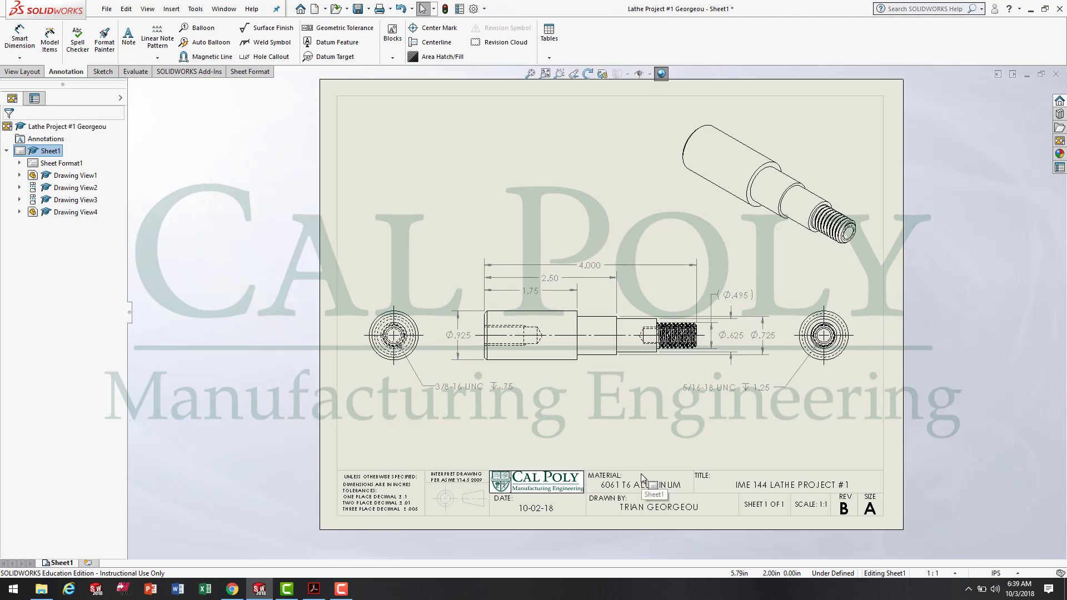
scroll(546, 403, "down", 8)
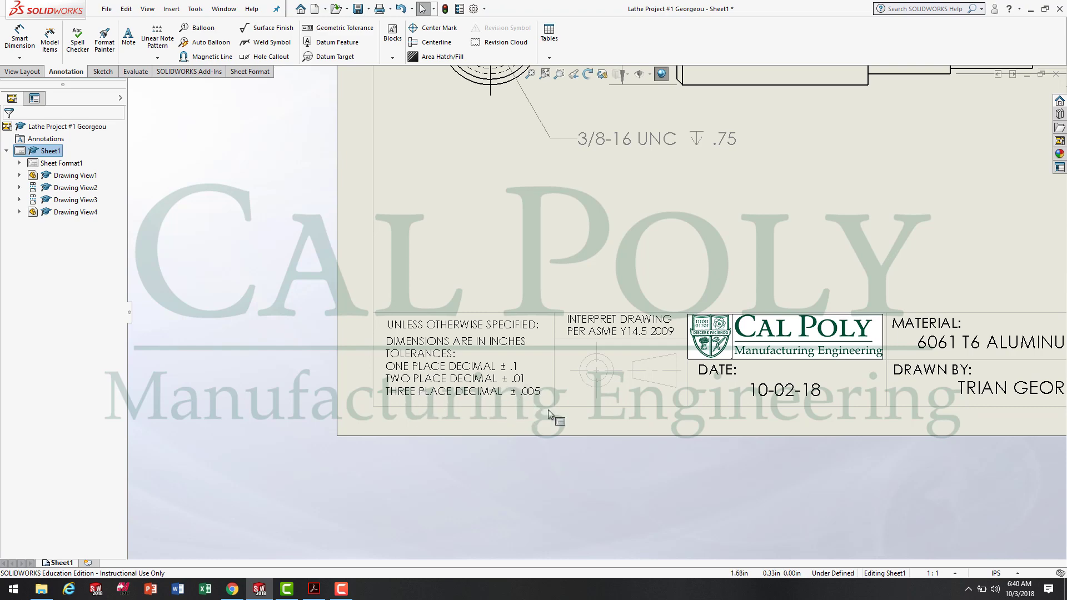
scroll(583, 434, "up", 5)
scroll(619, 339, "down", 6)
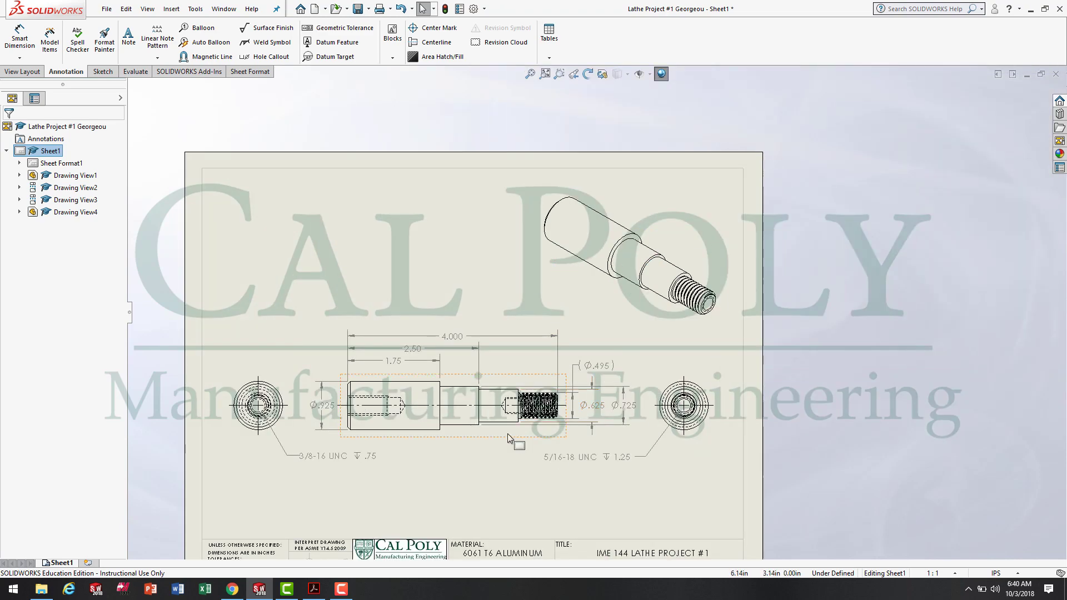
Step: Check the remaining callouts in the reference lathe project PDF in Acrobat Reader and return to the SOLIDWORKS drawing
key("f")
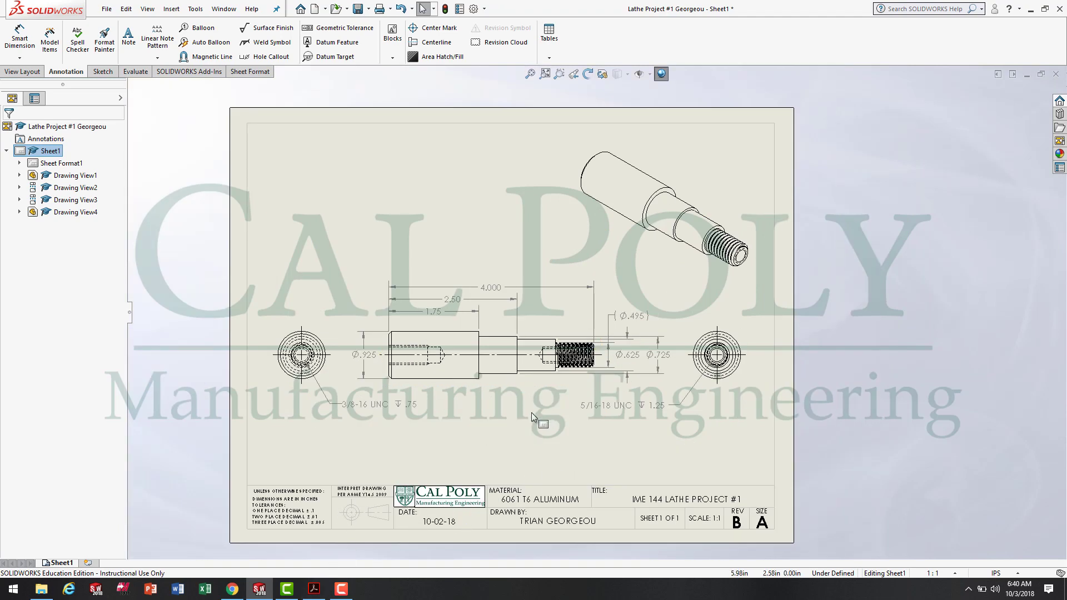
left_click(314, 590)
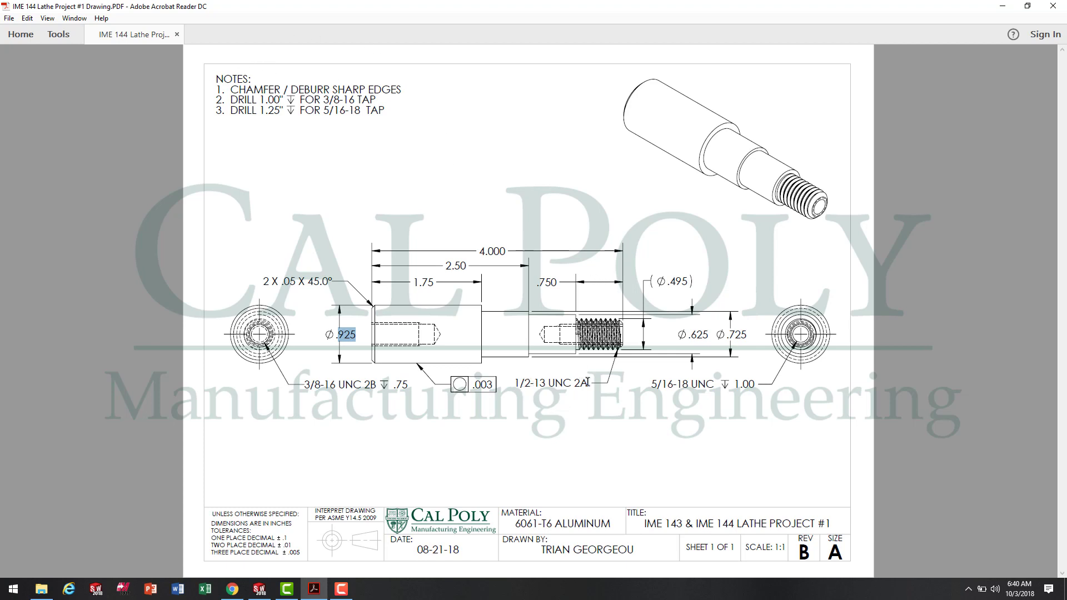
left_click(545, 430)
left_click(259, 589)
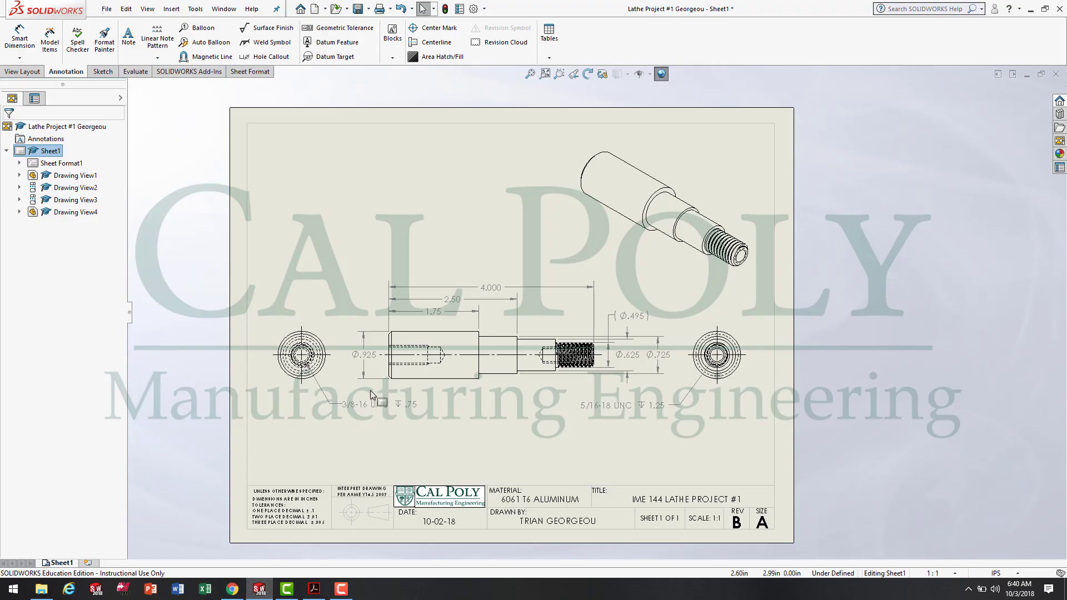
scroll(533, 409, "up", 2)
scroll(537, 412, "up", 1)
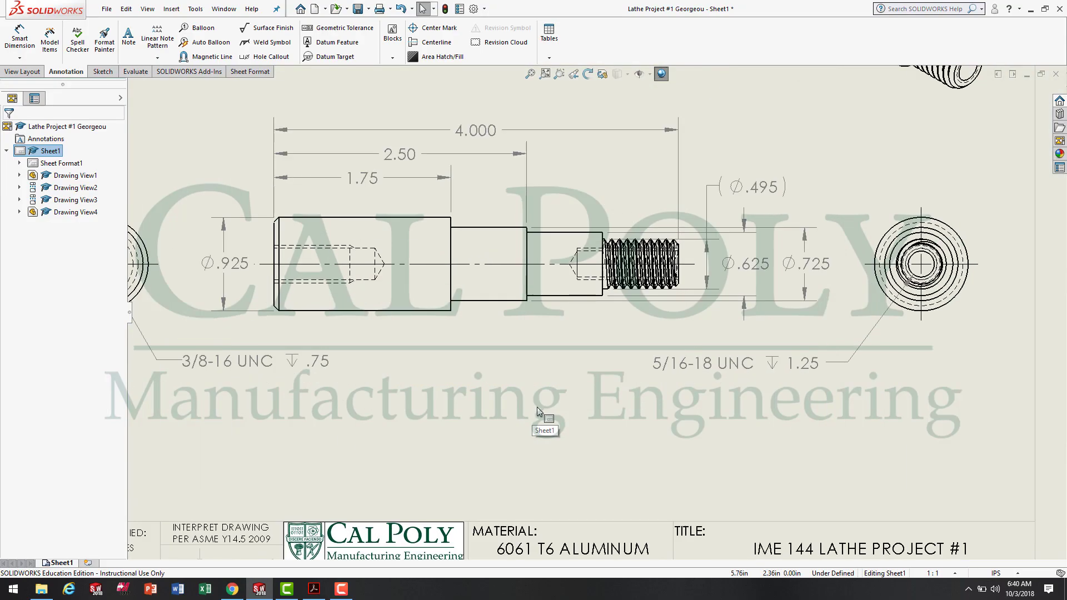
Step: Attach a leader note to the lower edge of the shaft's external thread and place its text below the shaft
left_click(133, 51)
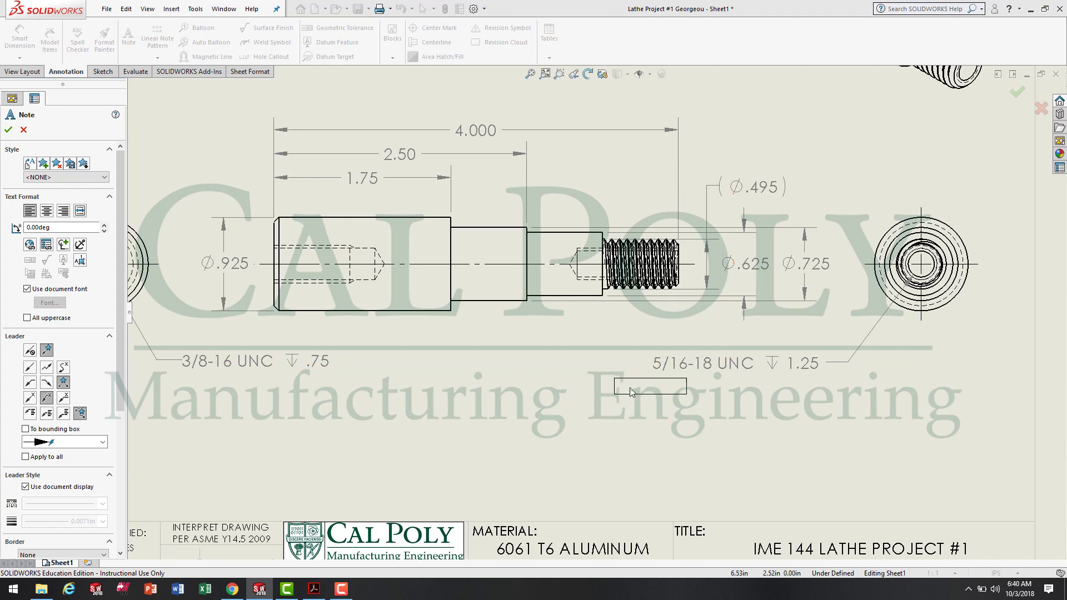
scroll(678, 369, "down", 5)
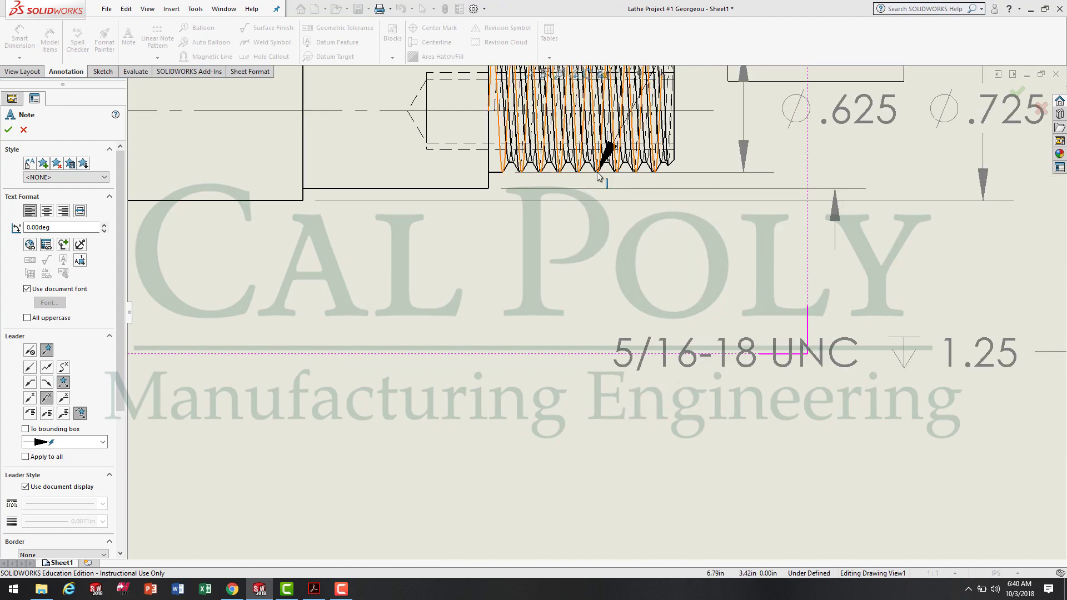
left_click(598, 175)
left_click(295, 310)
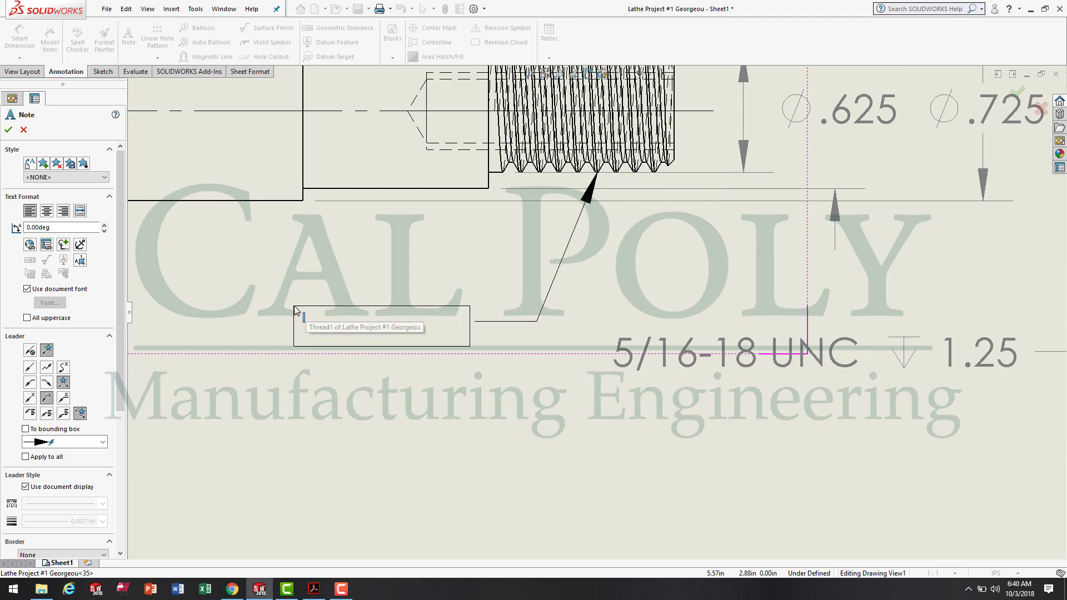
scroll(294, 310, "up", 3)
left_click_drag(259, 305, 330, 326)
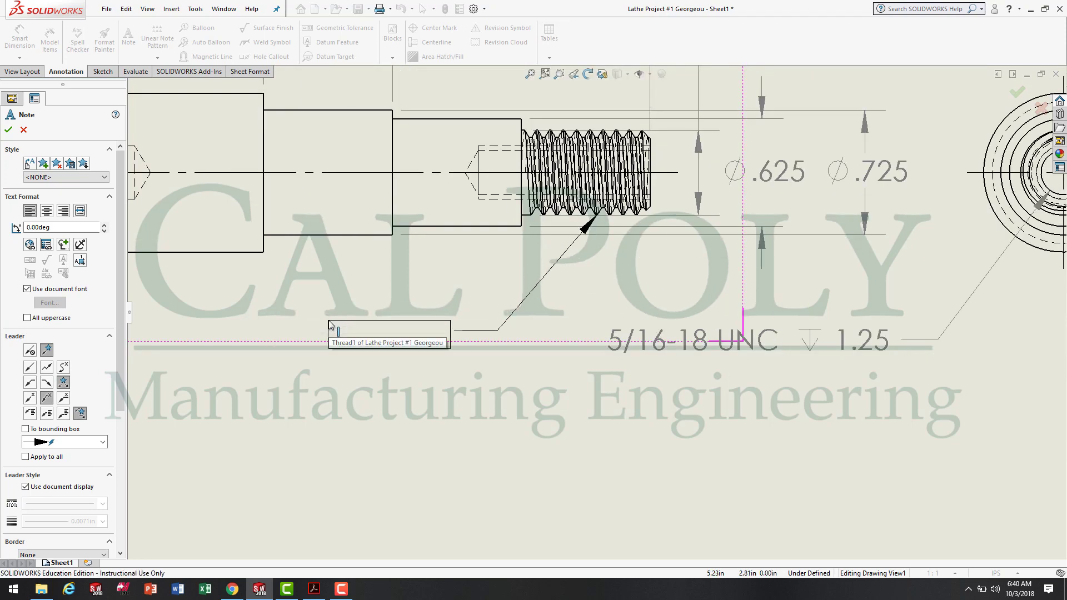
left_click(330, 325)
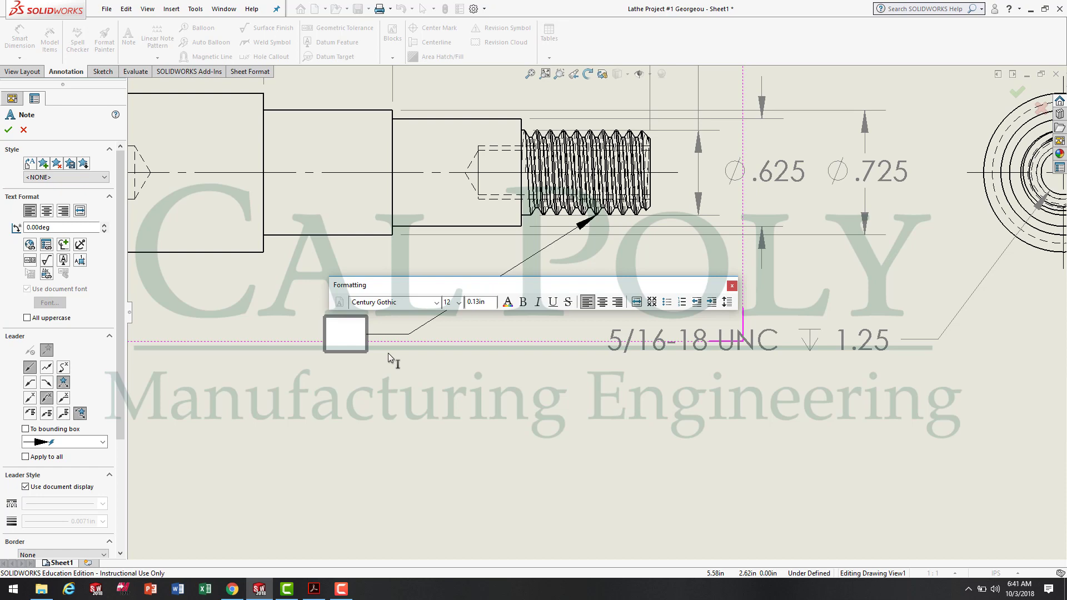
Step: Enter 1/2-13 UNC 2A as the external thread note's text and finish the note
type("1/2")
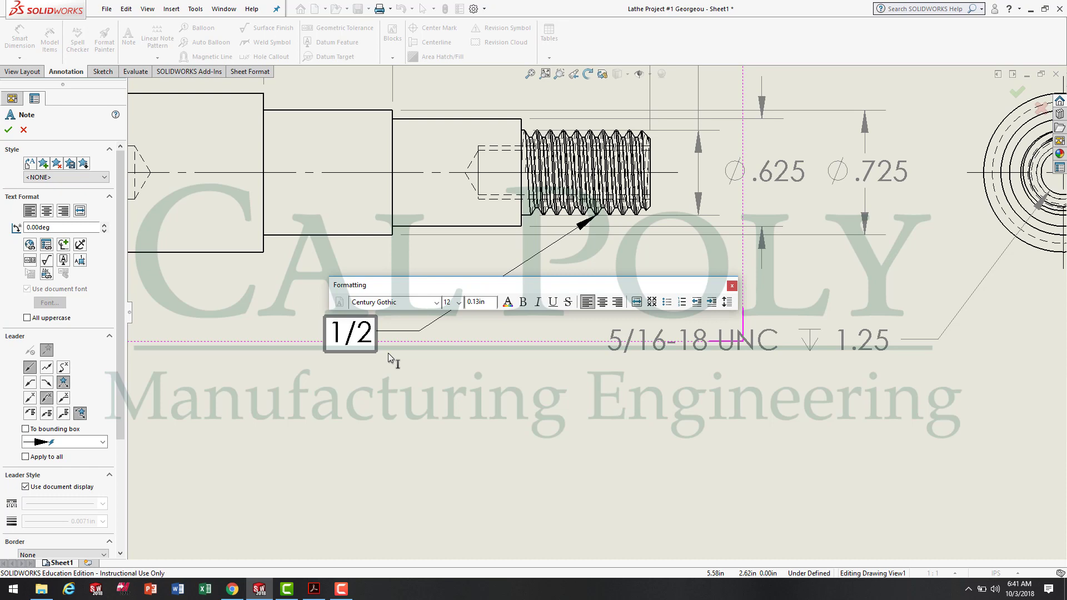
type("-13 U")
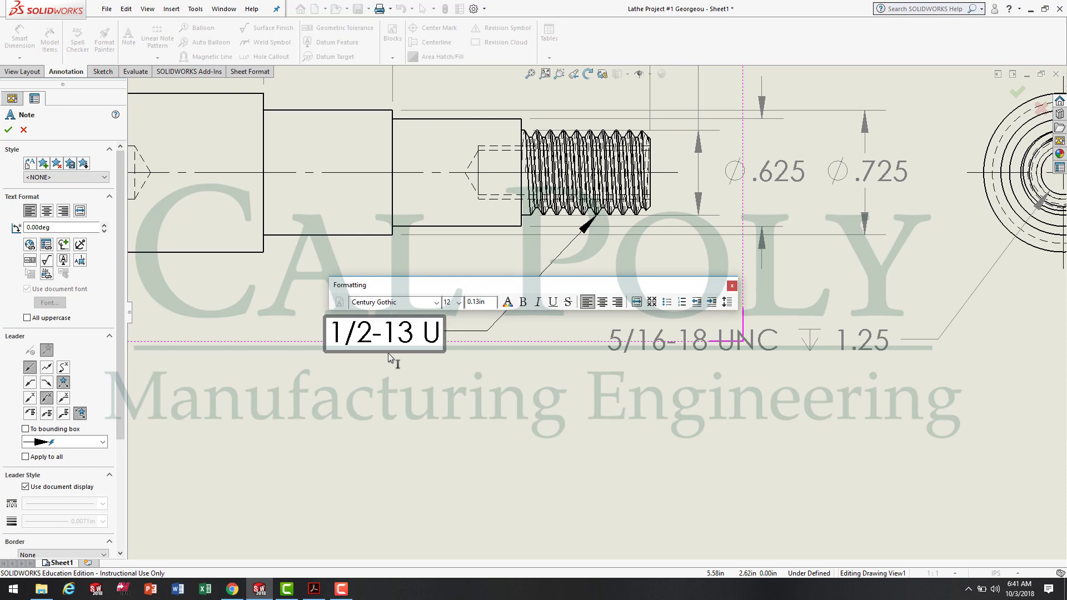
type("NC 2A")
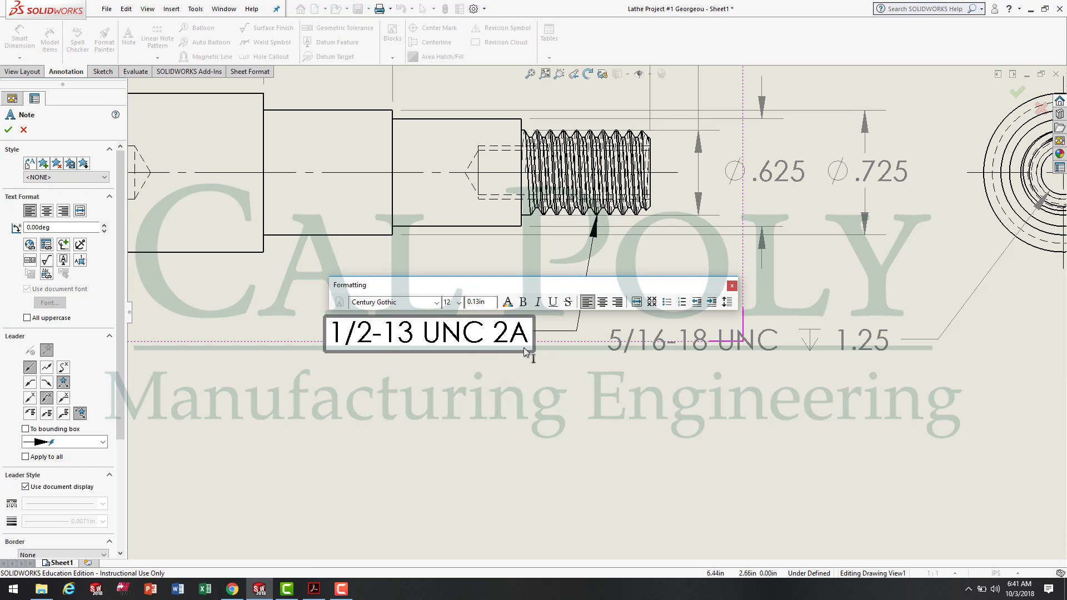
left_click(509, 423)
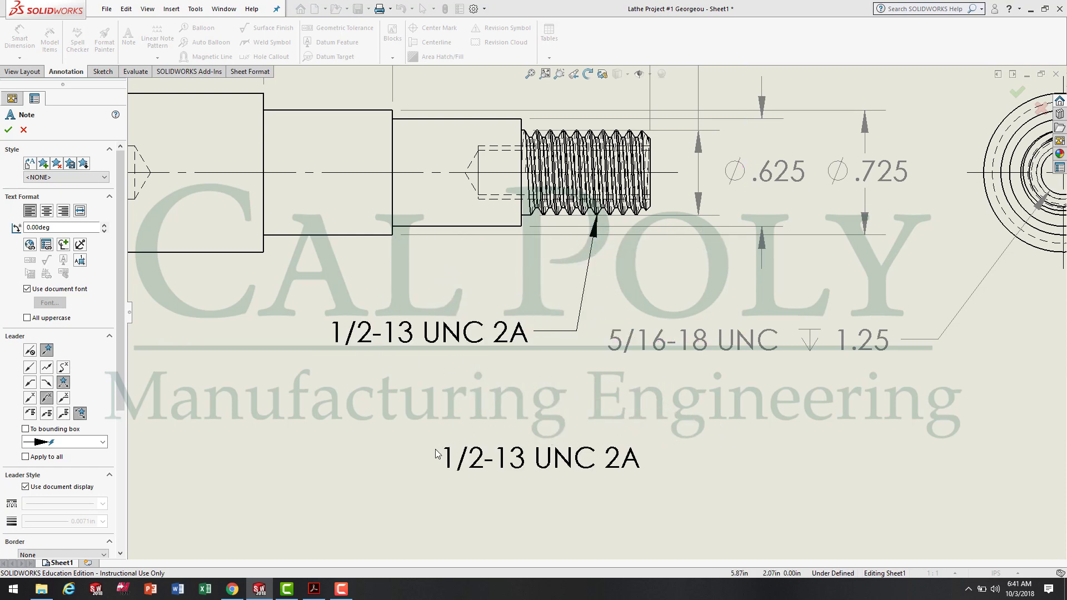
key("Escape")
Step: Reposition the 1/2-13 UNC 2A note and line up the thread hole callouts with it below the shaft
left_click(436, 340)
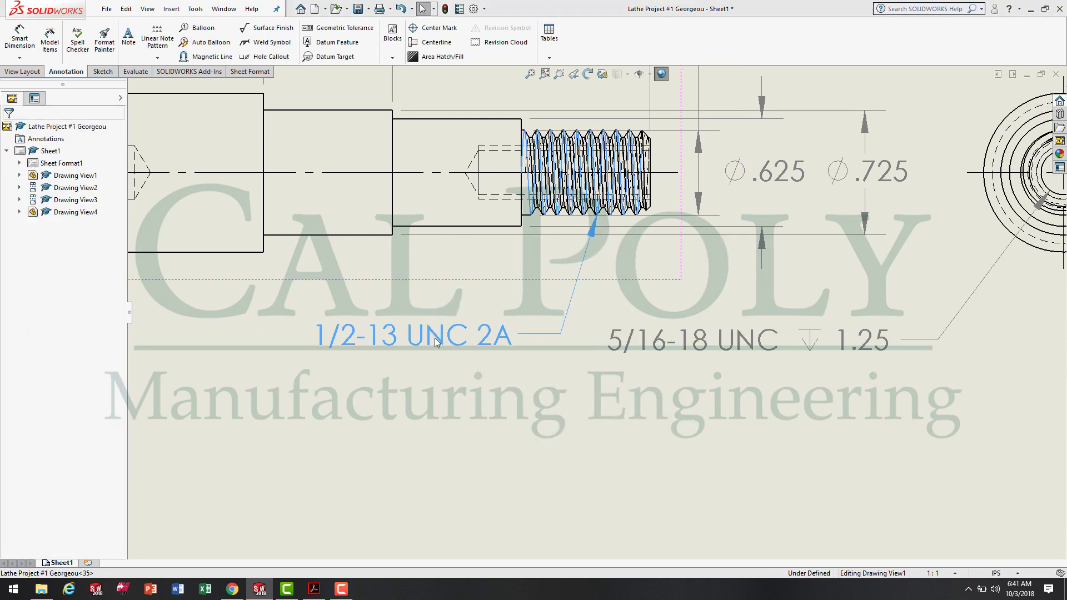
left_click_drag(436, 342, 439, 348)
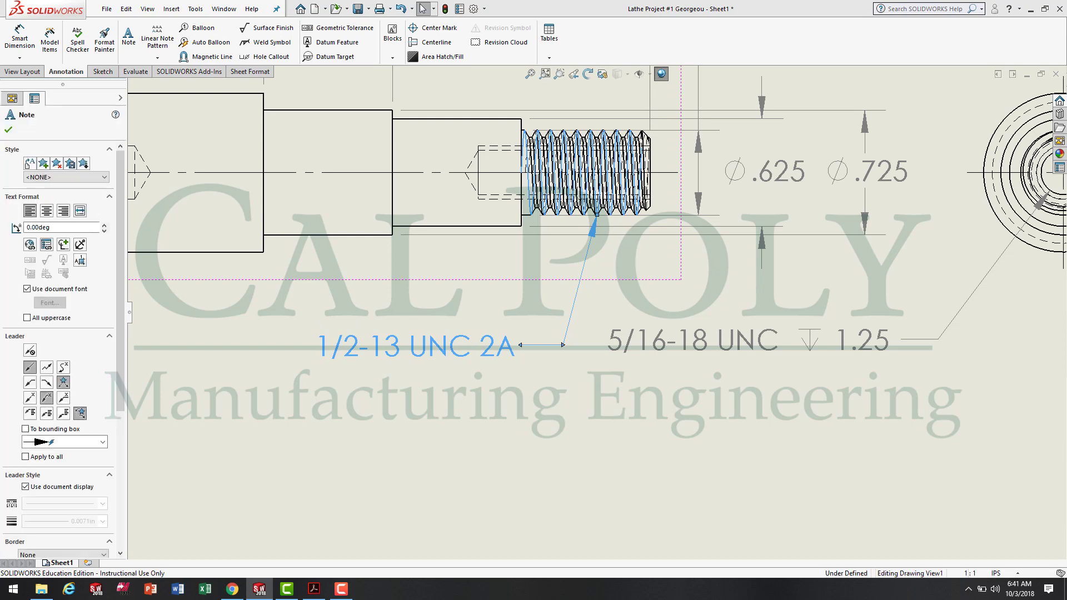
left_click(505, 420)
key("z")
left_click(649, 340)
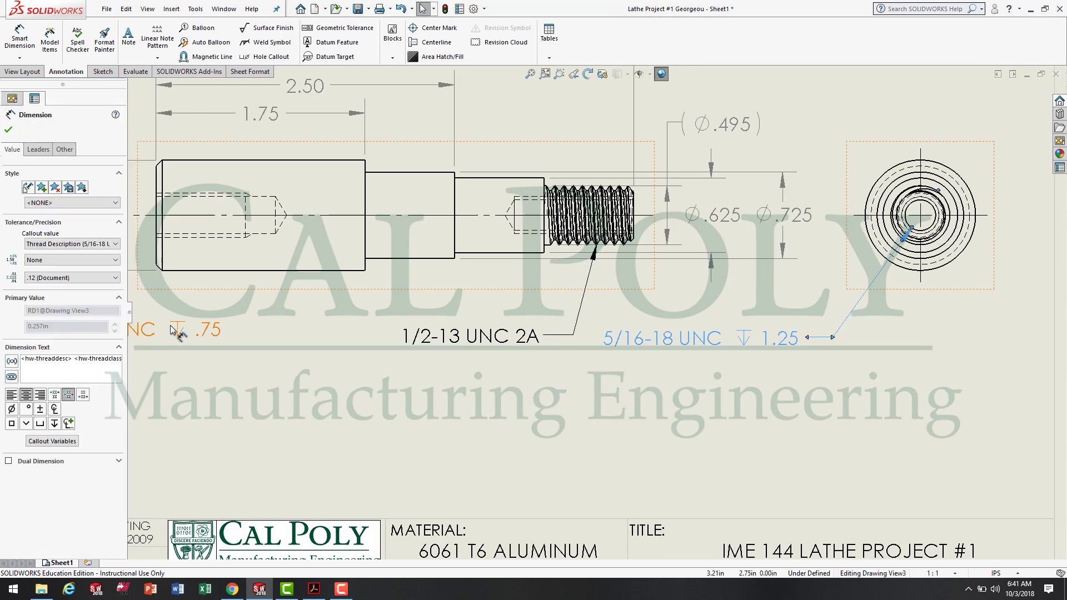
left_click_drag(173, 329, 180, 339)
left_click(448, 441)
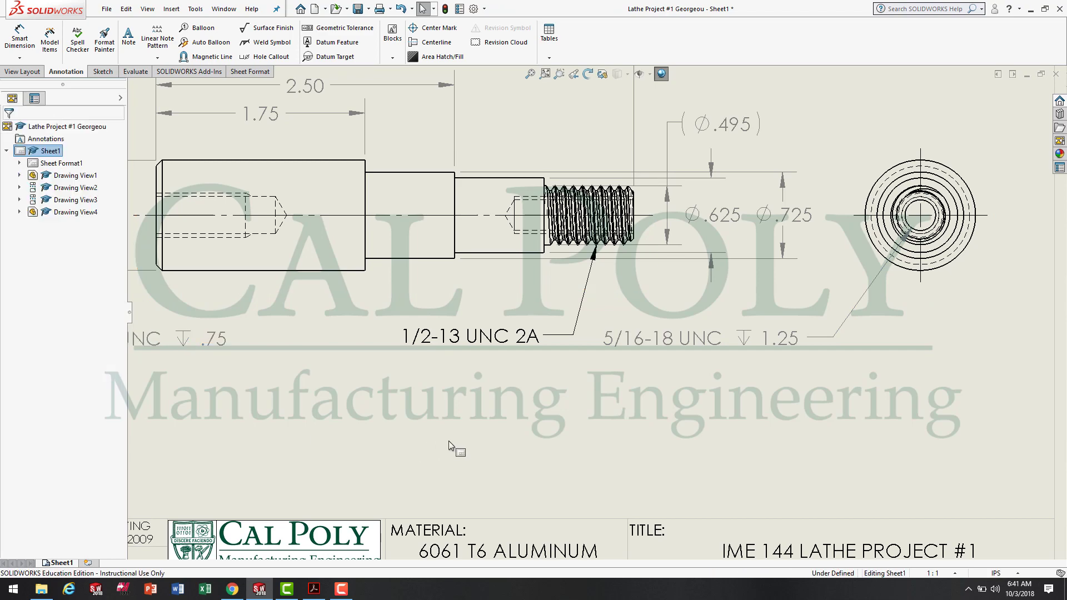
key("z")
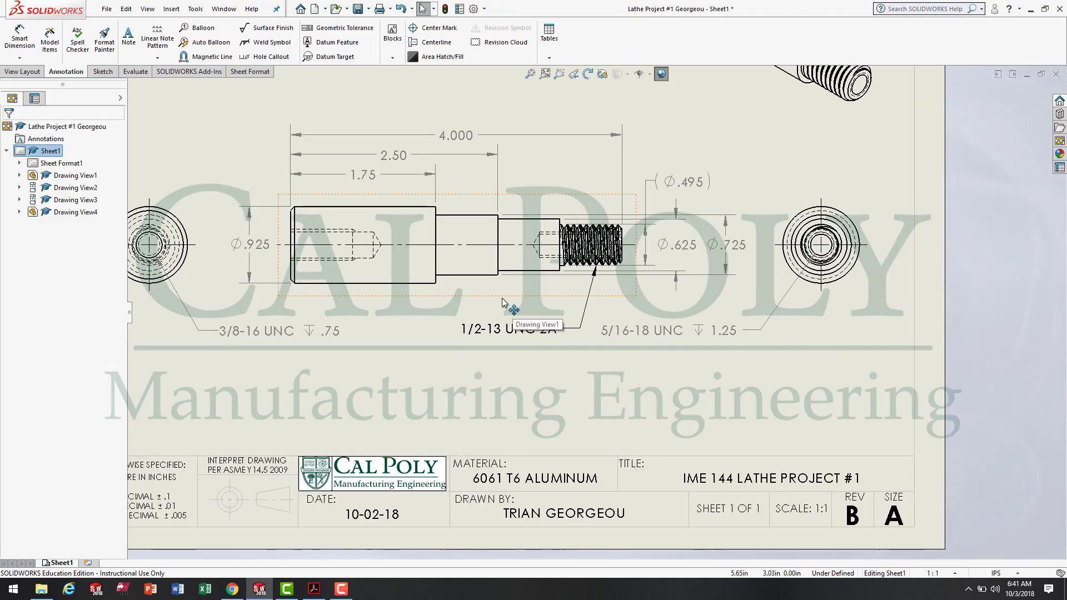
scroll(500, 311, "down", 3)
scroll(380, 266, "down", 2)
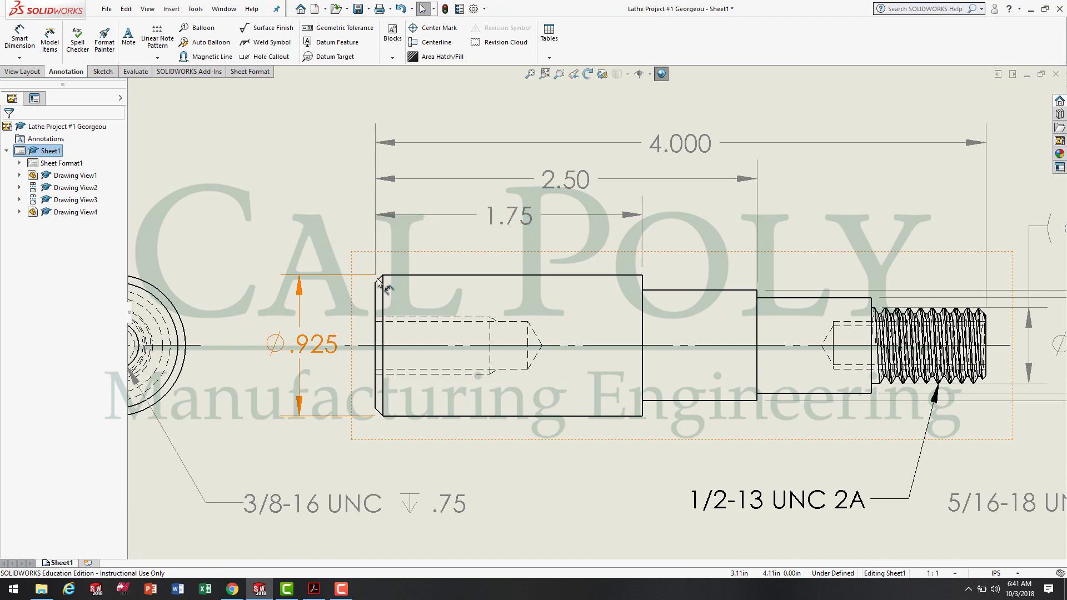
left_click(26, 56)
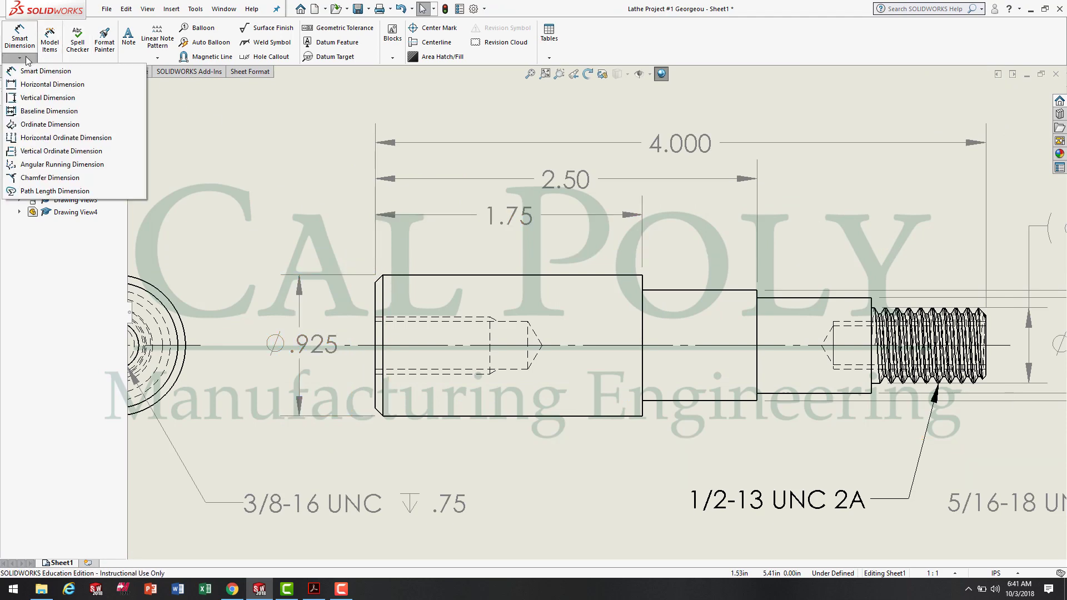
left_click(59, 178)
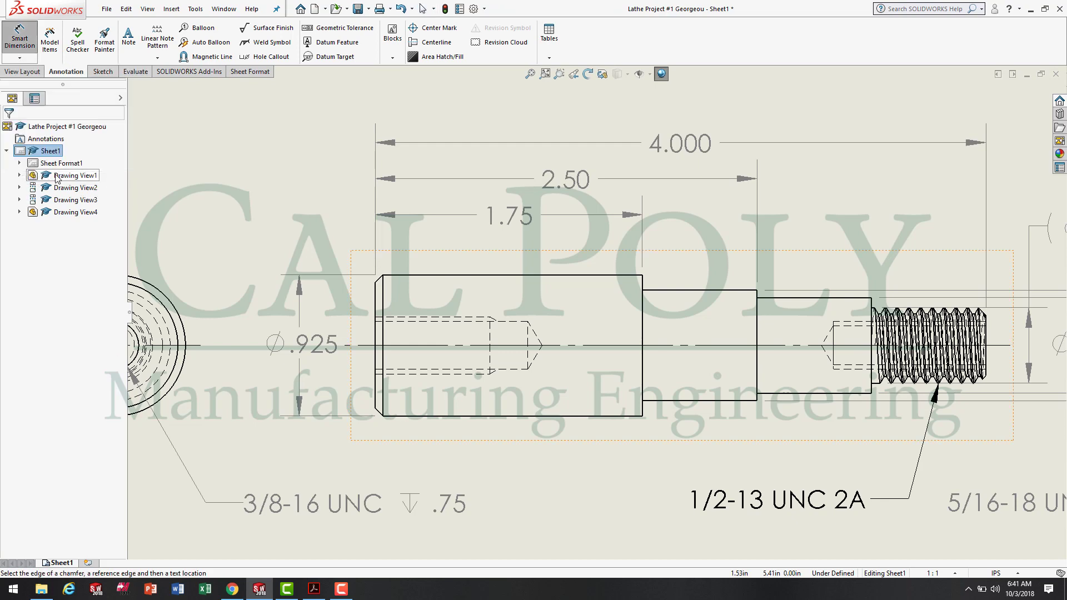
scroll(429, 285, "down", 5)
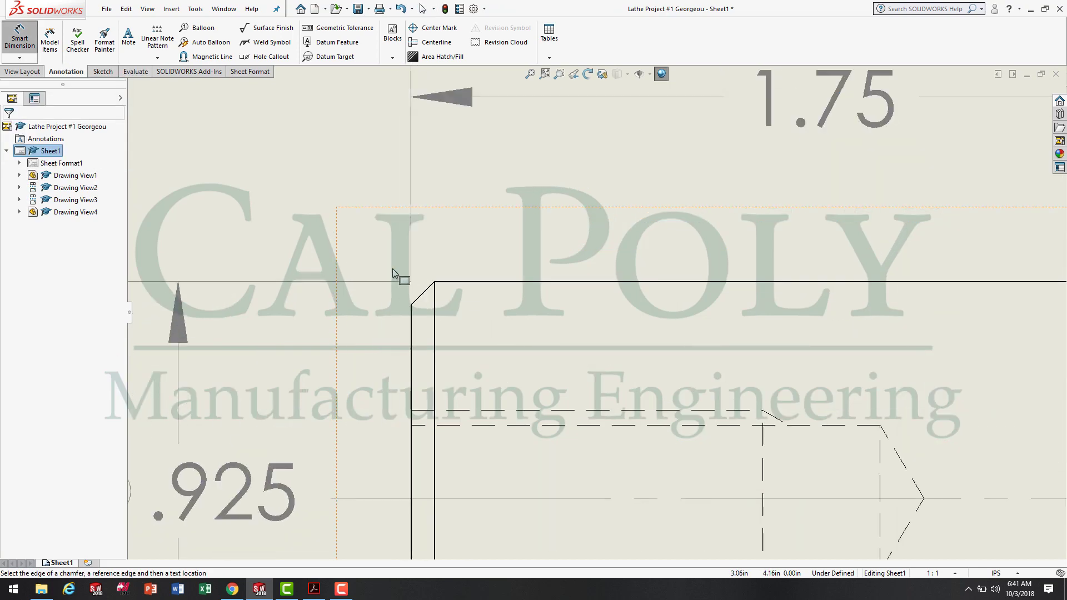
left_click(425, 291)
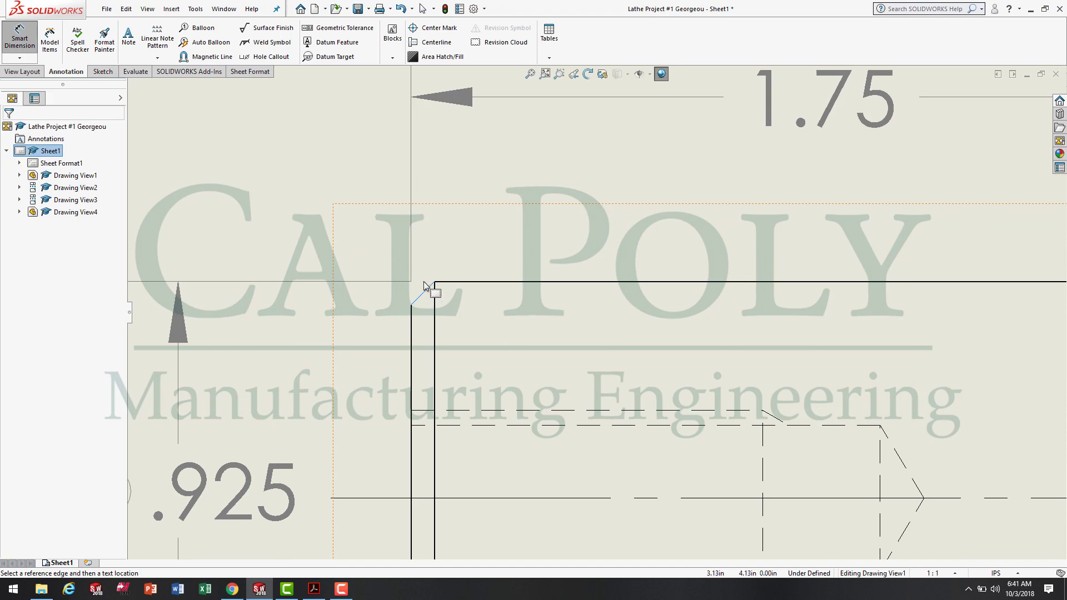
left_click(467, 283)
scroll(351, 286, "up", 5)
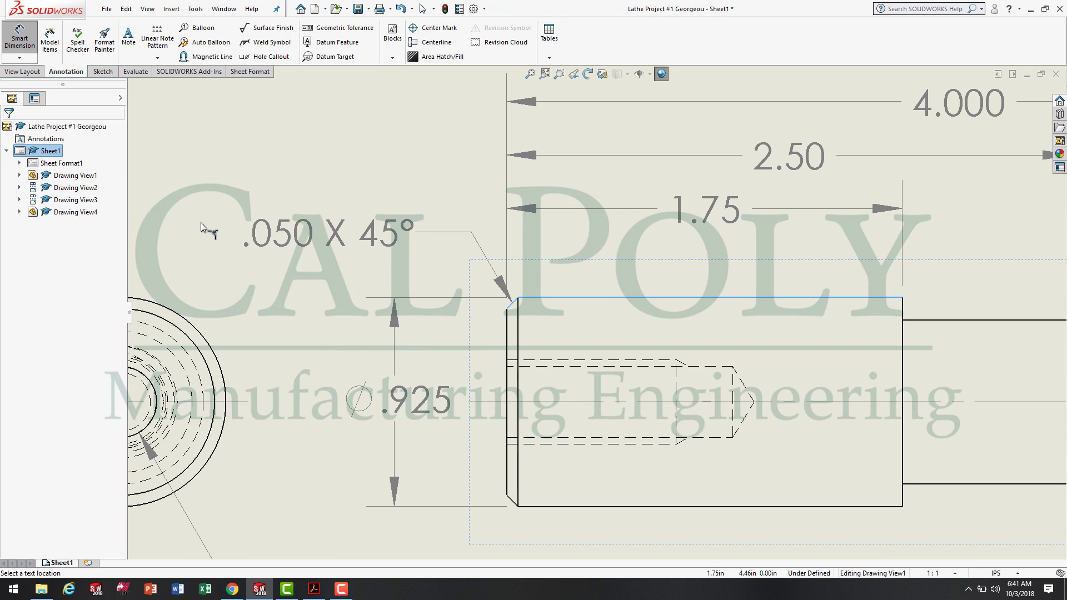
key("Escape")
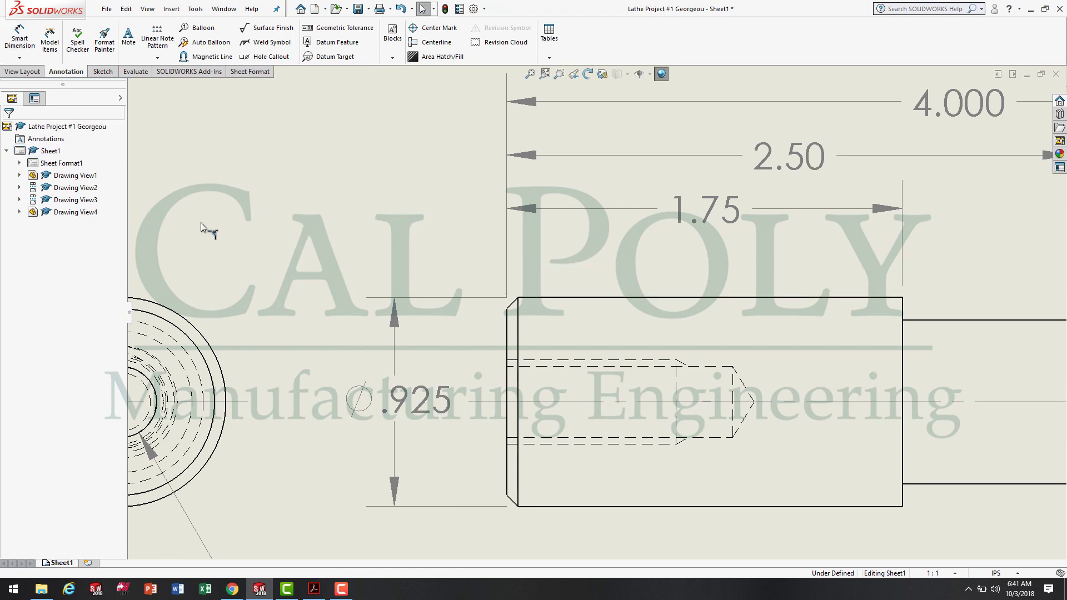
Step: Add a chamfer dimension from the shaft's chamfered edge and adjoining upper edge, placing it above the .925 diameter dimension
left_click(28, 58)
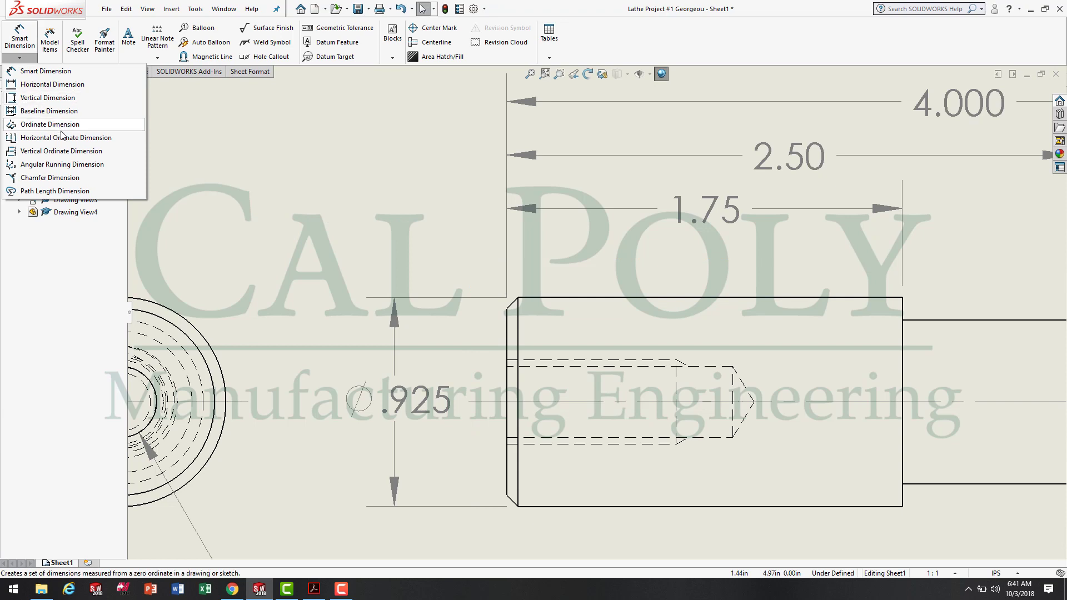
left_click(50, 178)
scroll(525, 304, "up", 3)
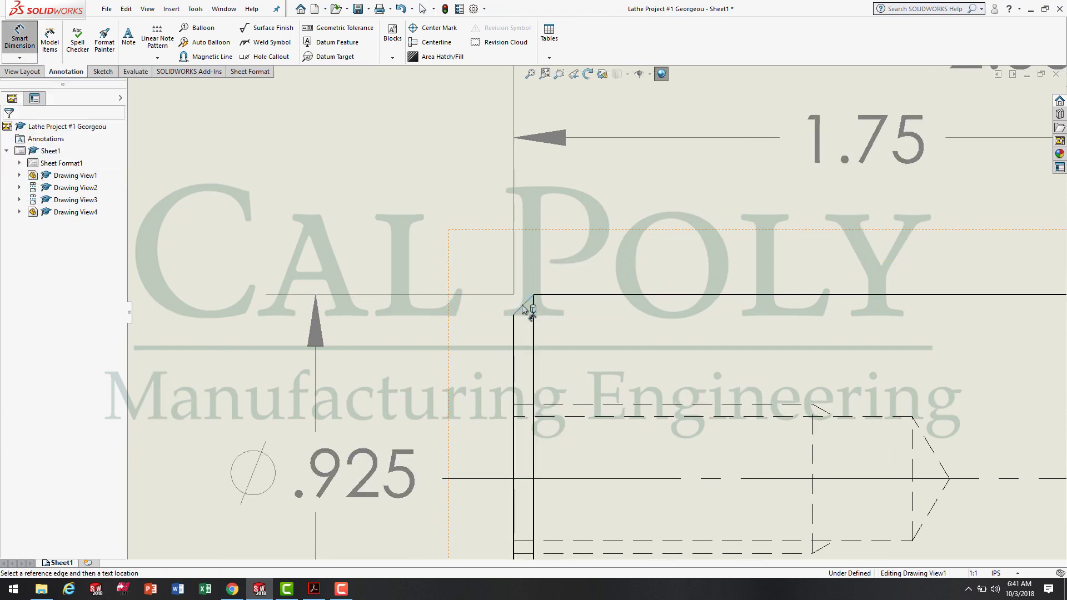
left_click(550, 295)
scroll(440, 241, "down", 3)
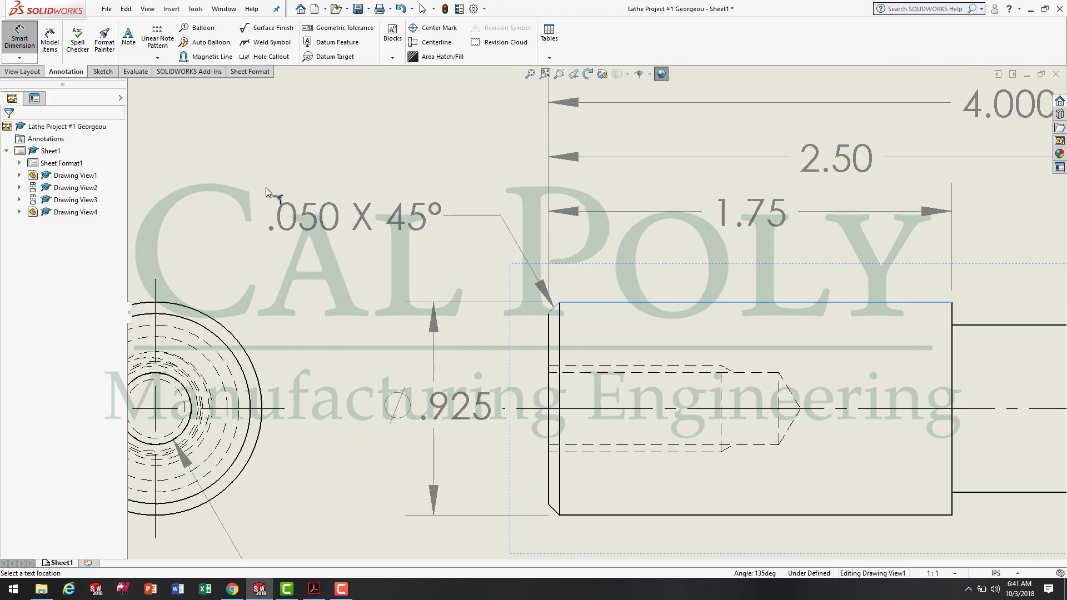
left_click(275, 197)
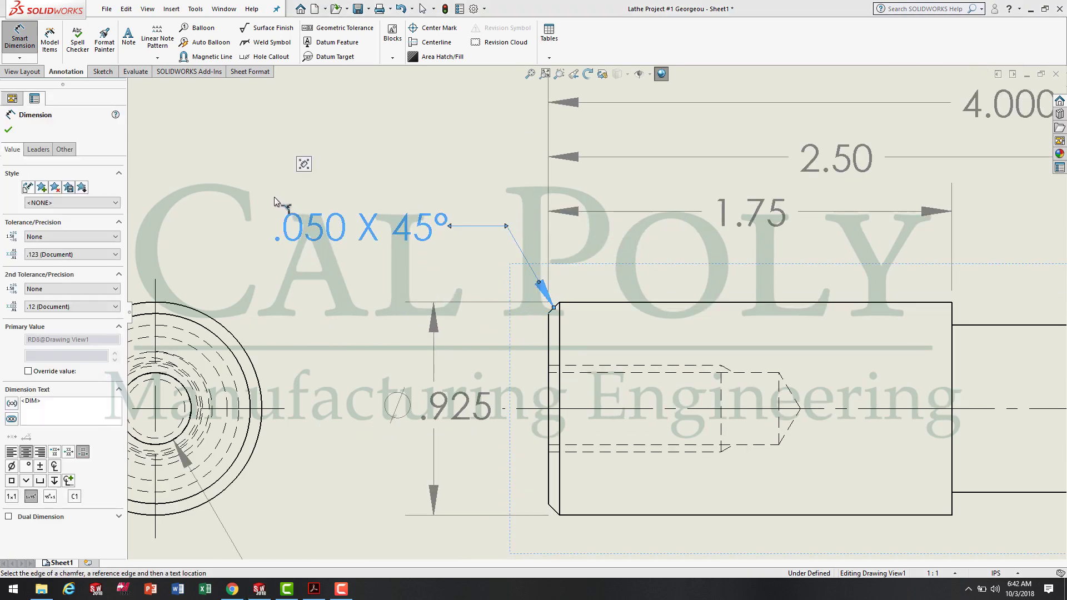
Step: Following the chamfer callout in the reference PDF, prefix the chamfer dimension with 2X and set its length precision to two decimals (.12)
left_click(314, 589)
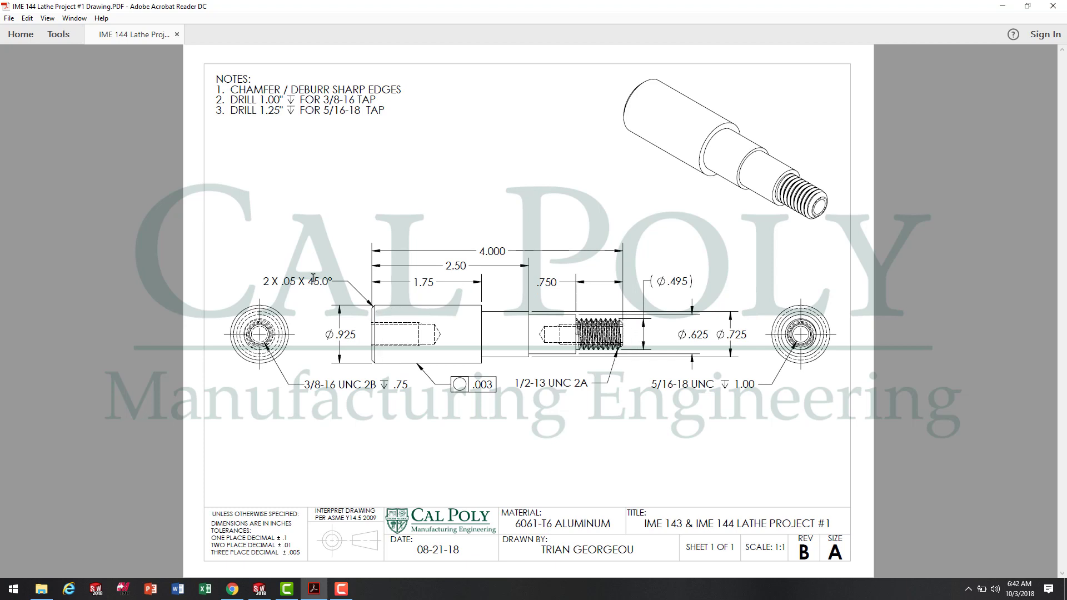
left_click_drag(260, 283, 276, 283)
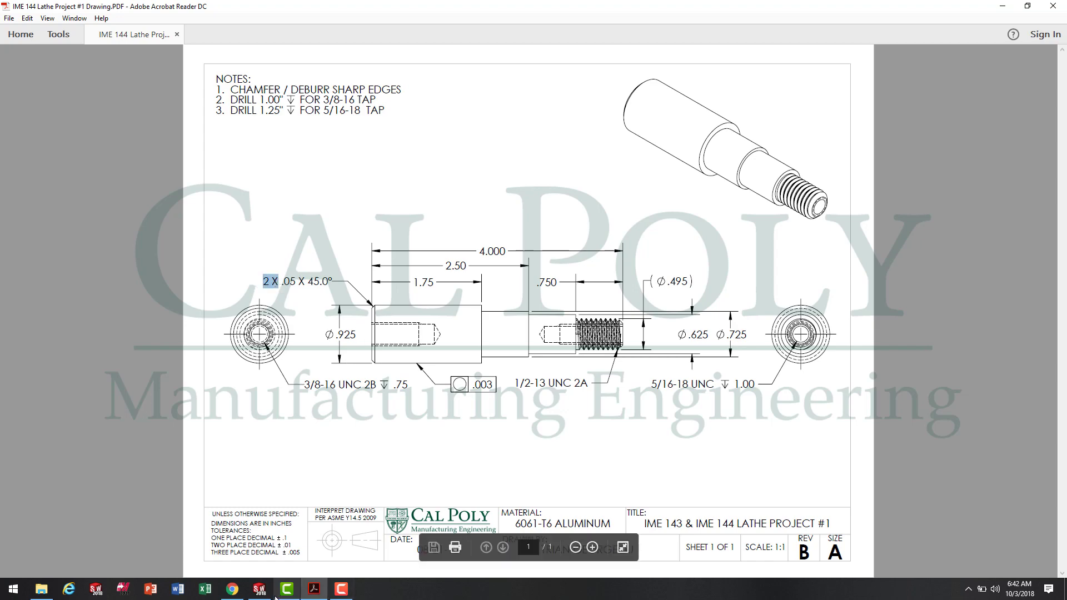
left_click(260, 589)
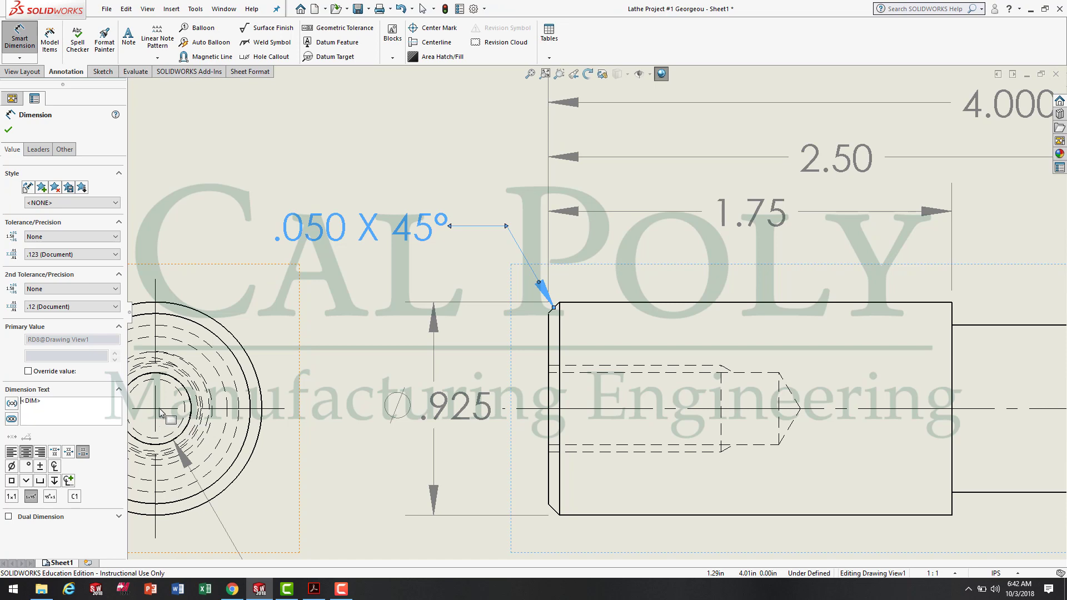
type("2X")
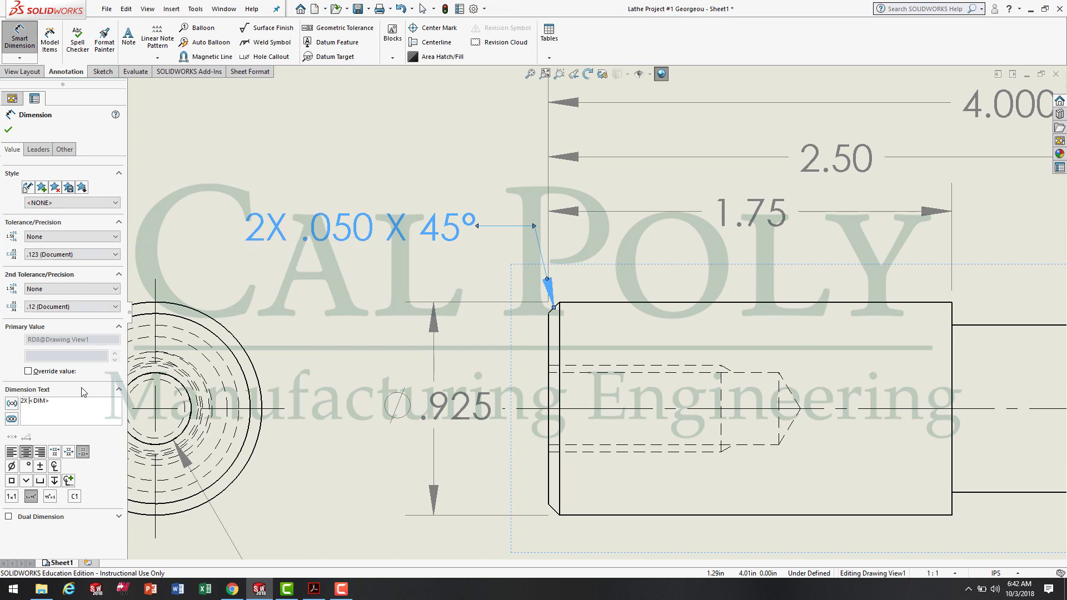
left_click(73, 255)
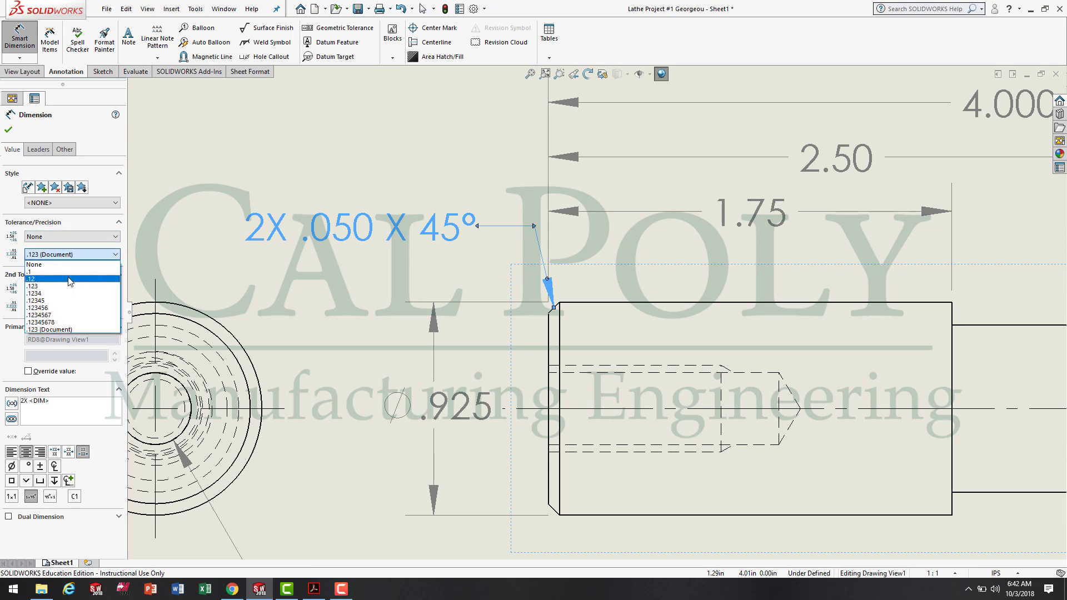
left_click(70, 279)
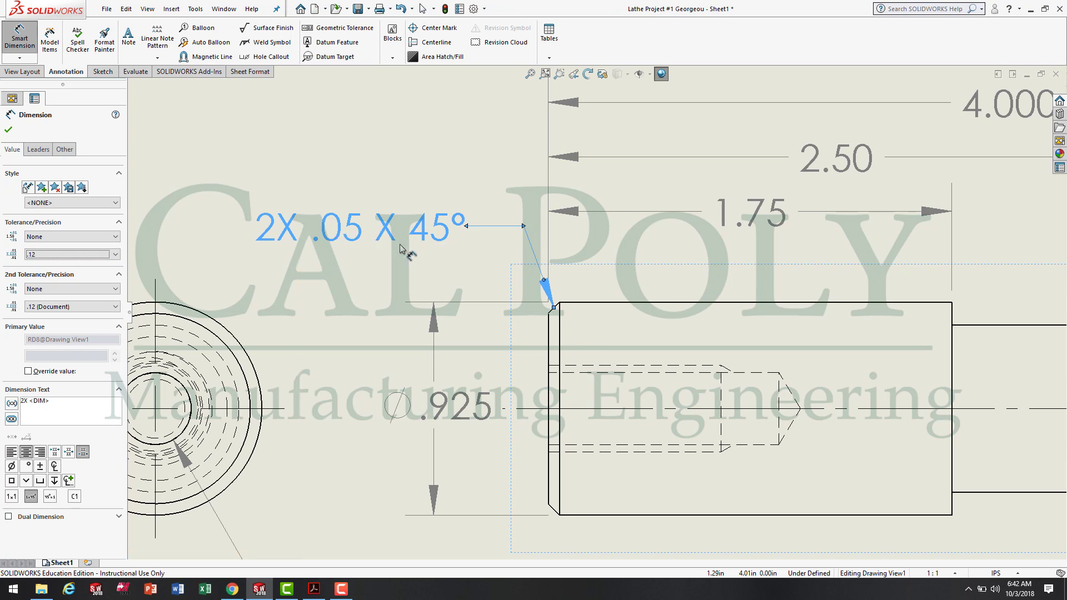
Step: Shift the 2X .05 X 45° chamfer dimension slightly down and away from the shaft, and finish dimensioning
left_click_drag(392, 228, 378, 233)
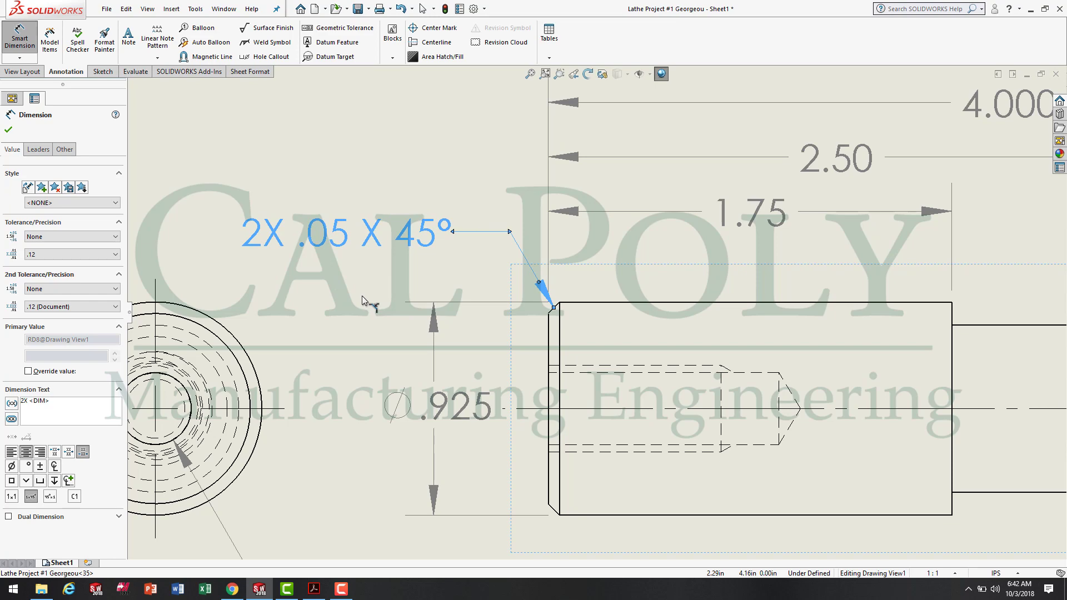
left_click(8, 130)
key("Escape")
Step: Look over the dimensioned sheet and examine the notes block in the reference PDF before returning to the SOLIDWORKS drawing
scroll(522, 378, "up", 5)
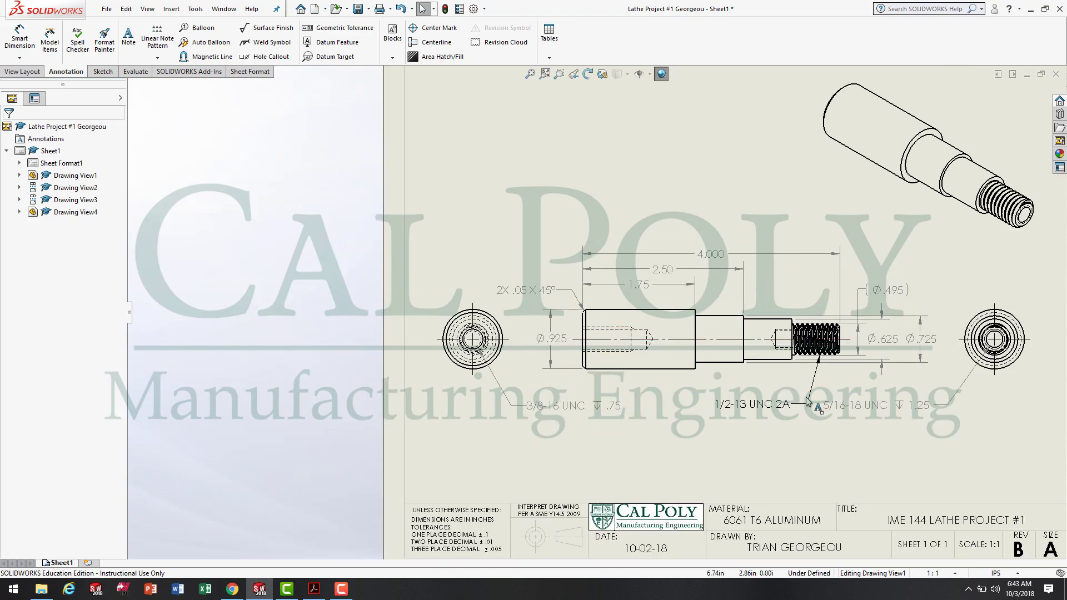
scroll(720, 369, "up", 2)
scroll(700, 343, "down", 1)
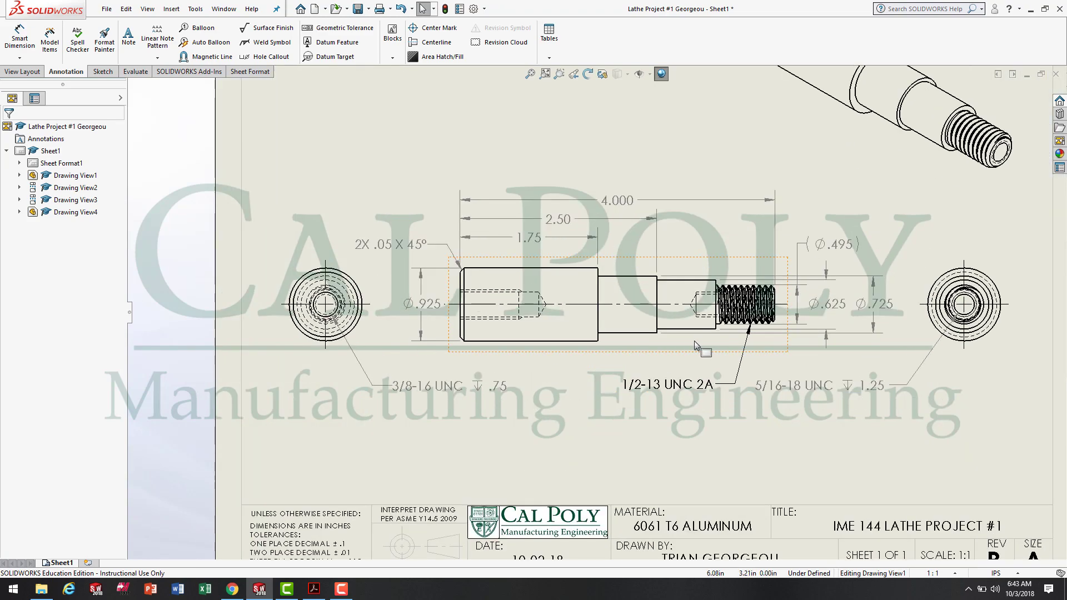
scroll(695, 341, "up", 1)
scroll(414, 143, "down", 1)
scroll(526, 153, "up", 1)
scroll(526, 153, "down", 1)
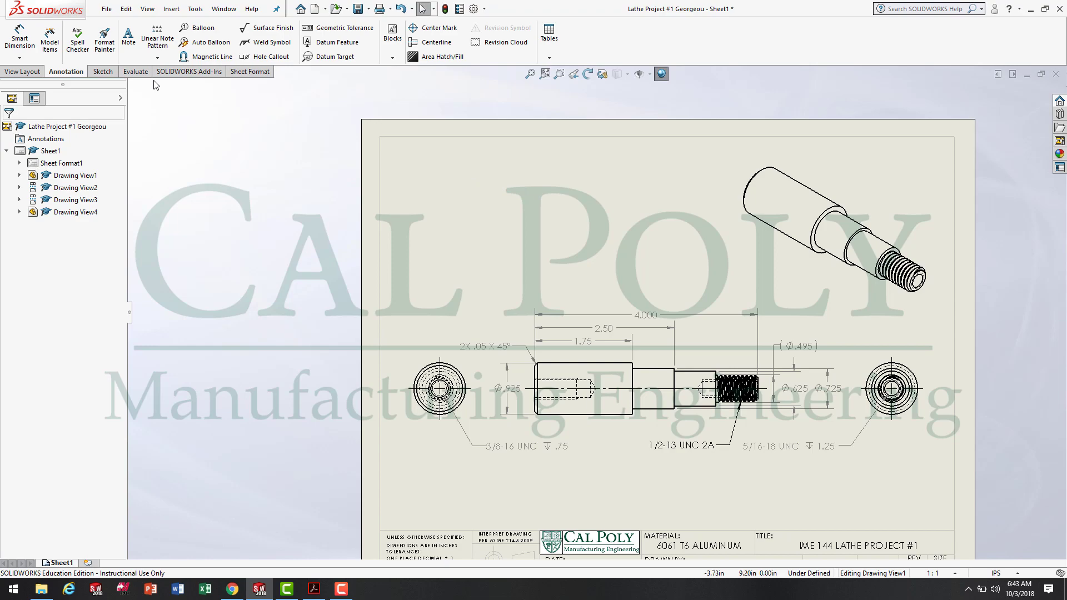
left_click(314, 590)
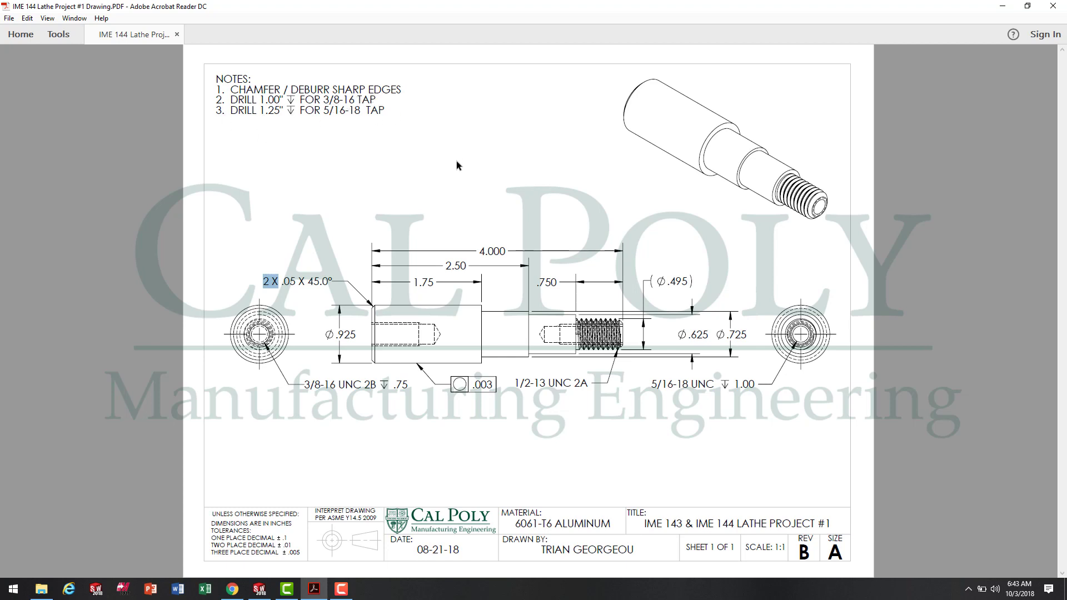
left_click(261, 594)
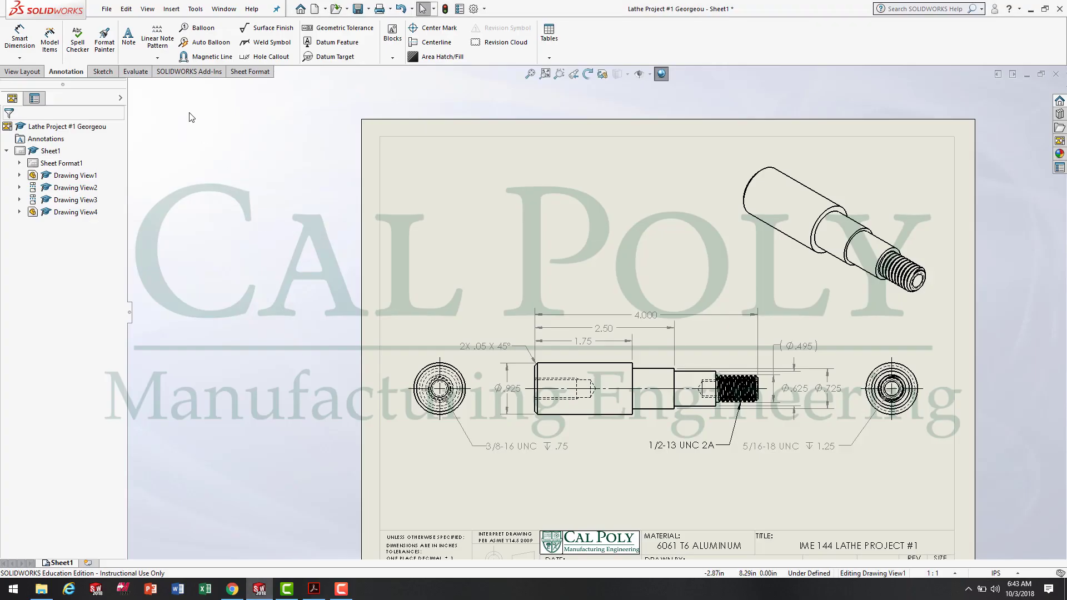
Step: Place a note without a leader in the sheet's upper-left corner and give it the heading NOTES:
left_click(127, 37)
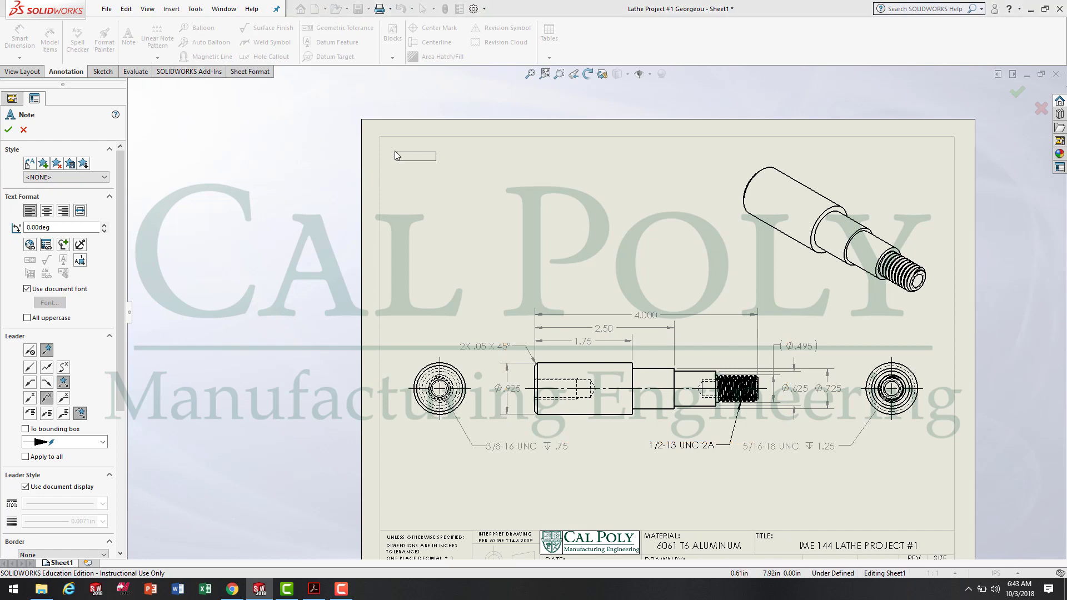
left_click(398, 152)
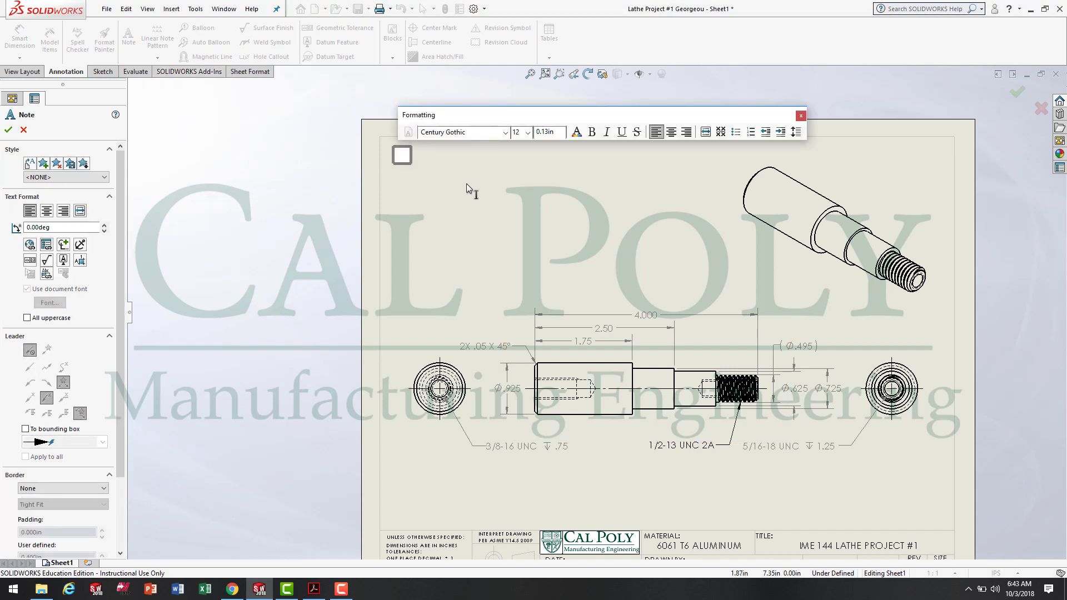
type("NOTES:")
key("Return")
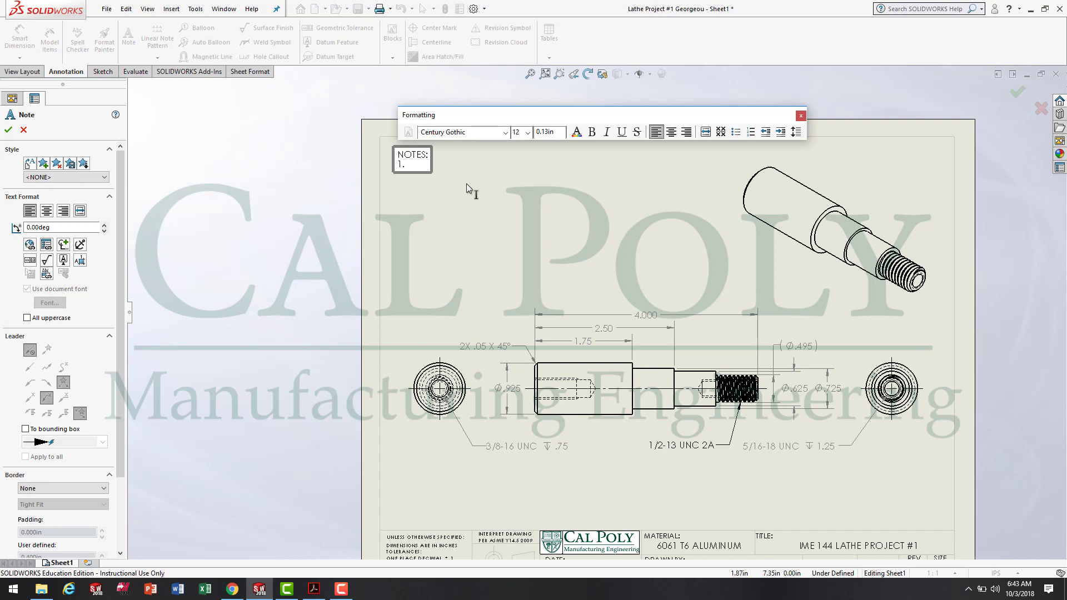
Step: Enter the first numbered note item as 1. CHAMFER / DEBURR ALL SHARP EDGES in capitals
type("1. chamf")
key("BackSpace")
key("BackSpace")
key("BackSpace")
key("BackSpace")
key("BackSpace")
type("CHAMFER /")
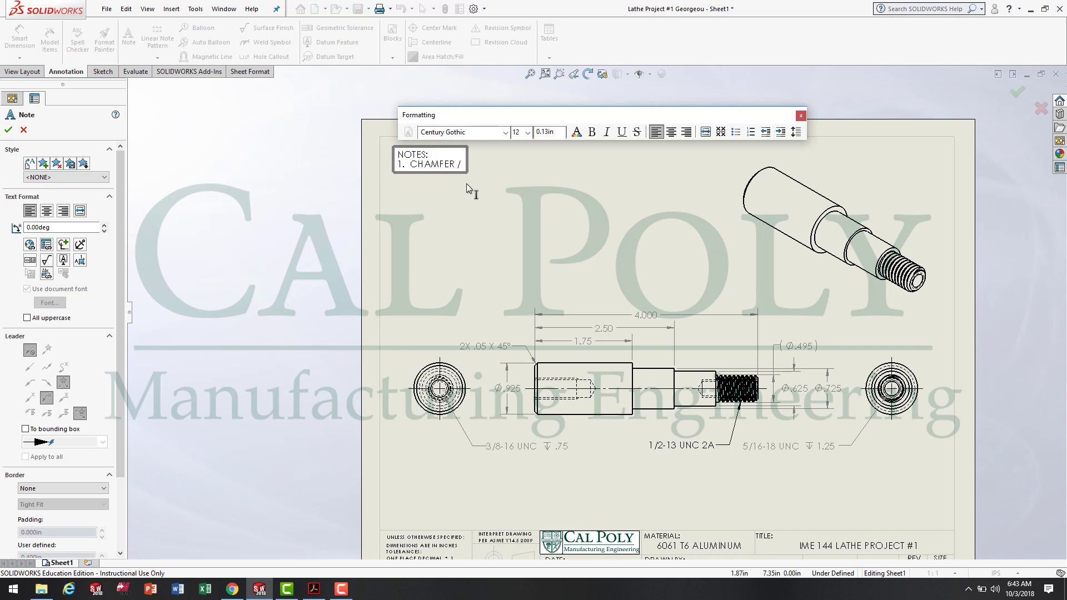
type(" DEBURR A")
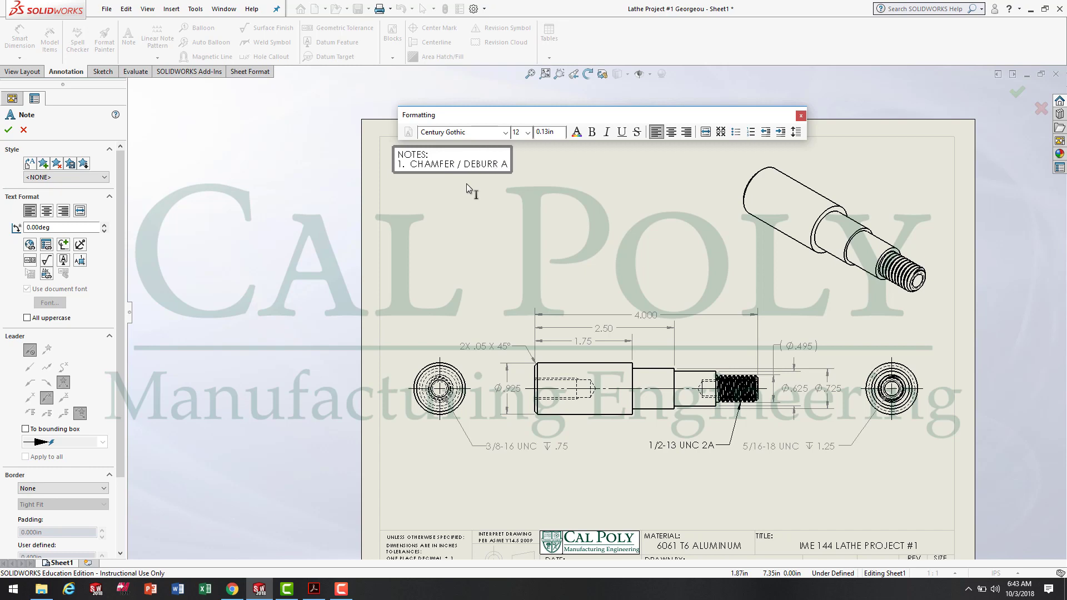
type("LL SHARP EDGES")
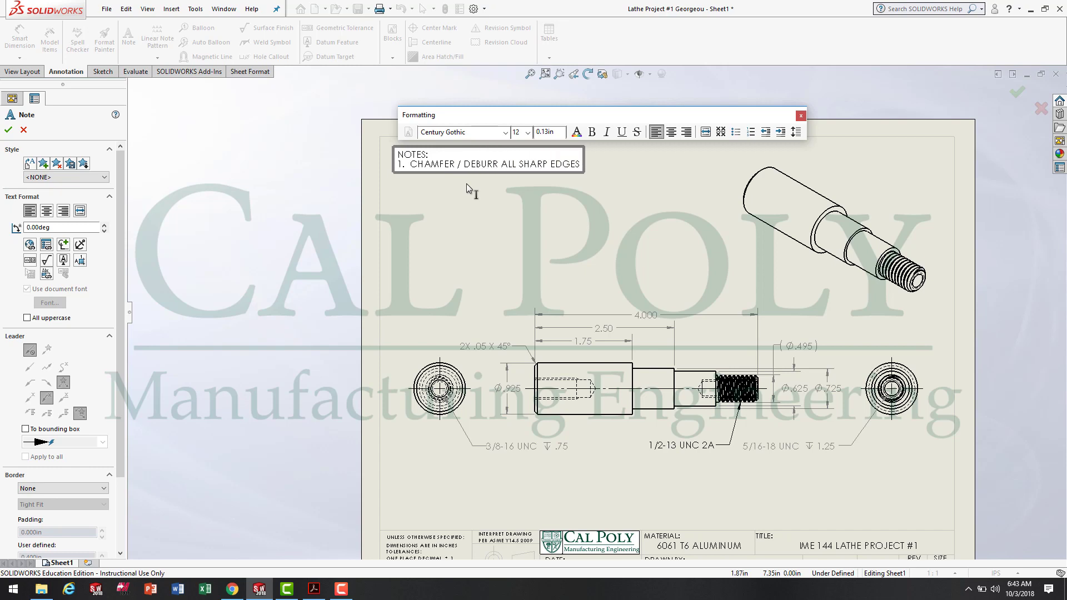
Step: Add the second note item, DRILL 1.00 FOR 3/8-16 UNC TAP, with the depth symbol from Hole Symbols before 1.00
key("Return")
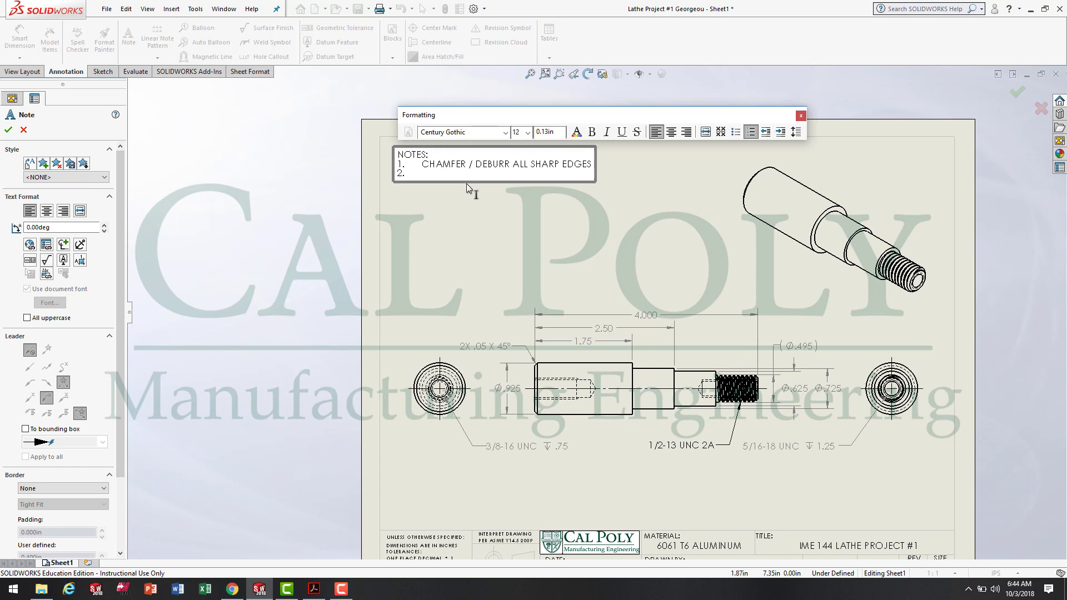
type("DRILL")
left_click(63, 245)
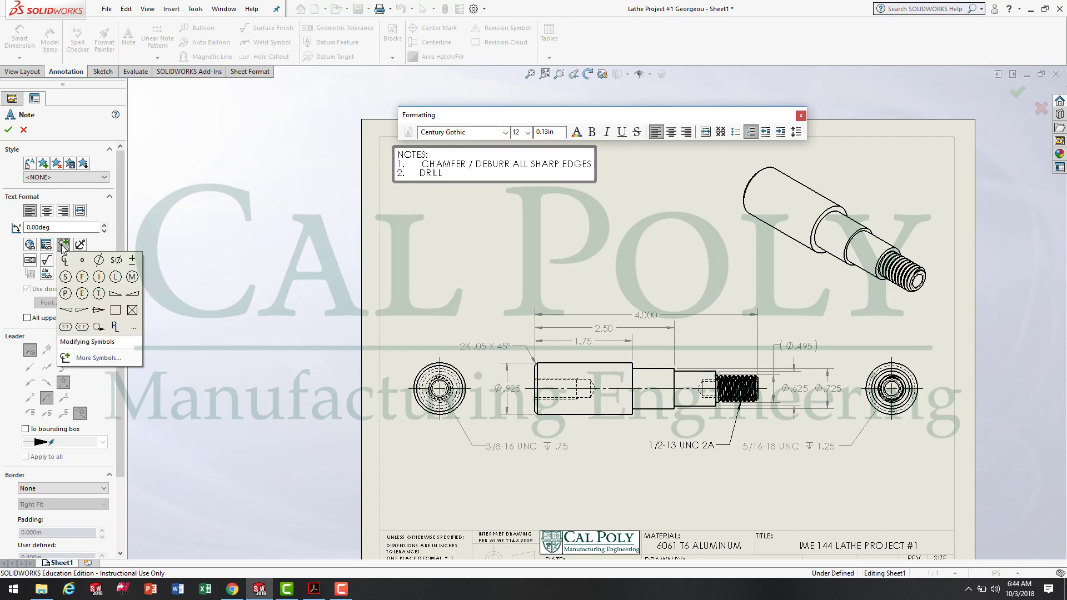
left_click(107, 366)
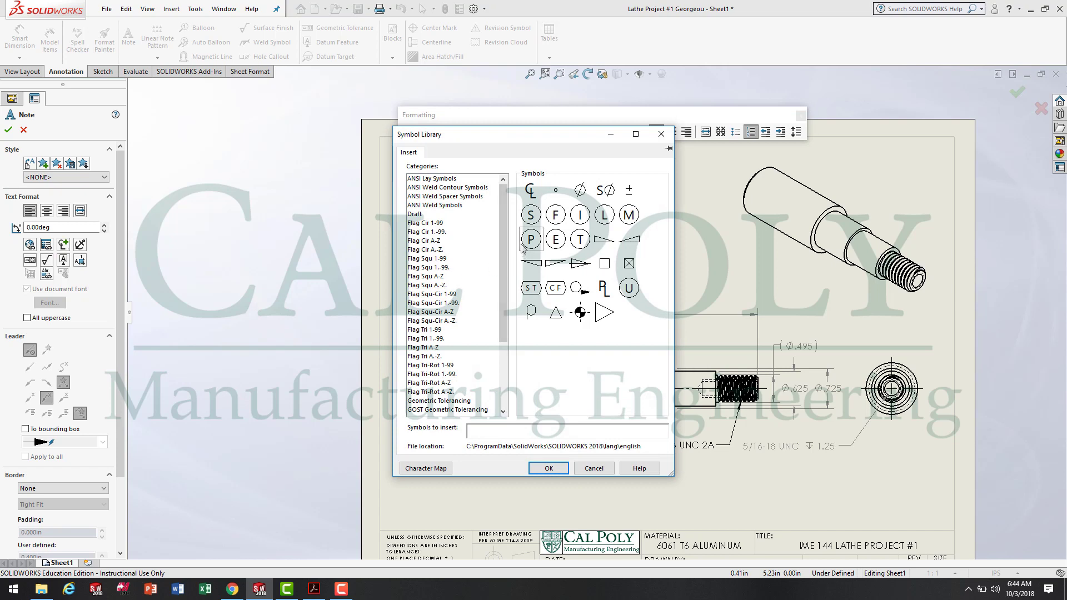
left_click_drag(506, 259, 501, 300)
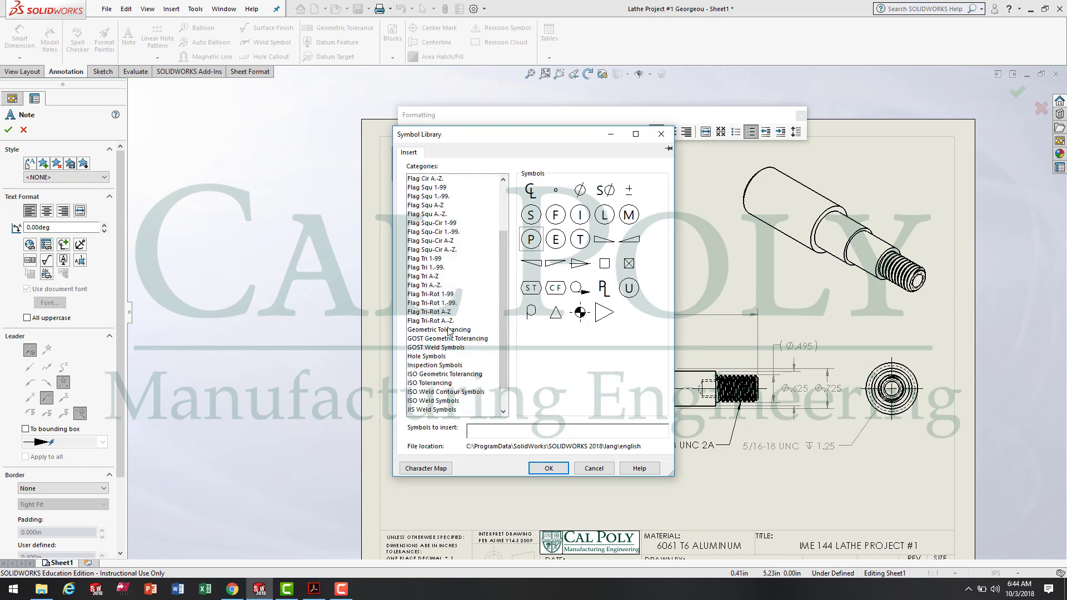
left_click(479, 339)
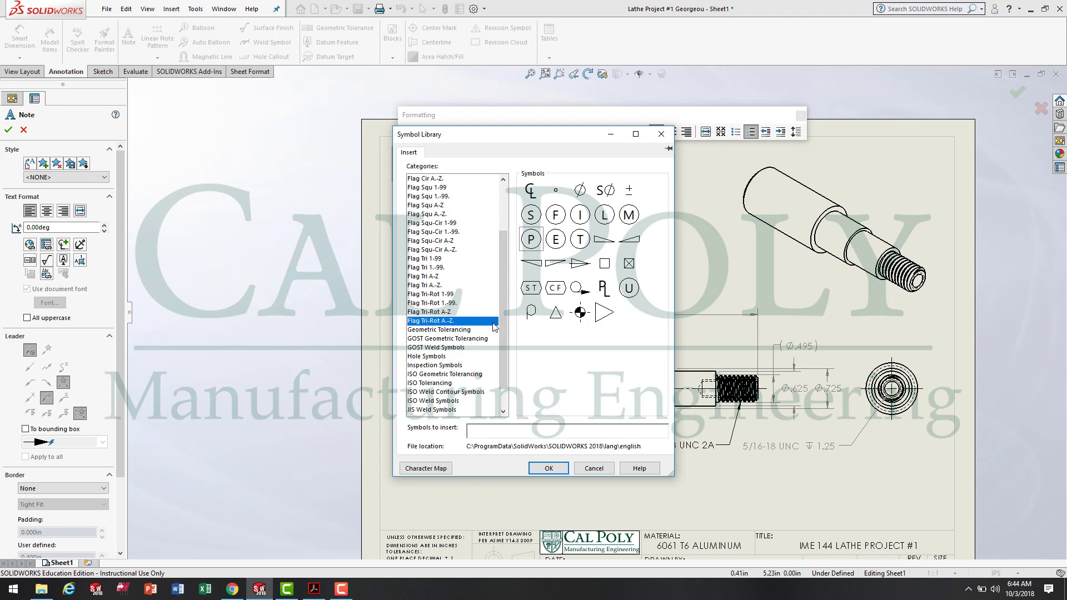
left_click(439, 358)
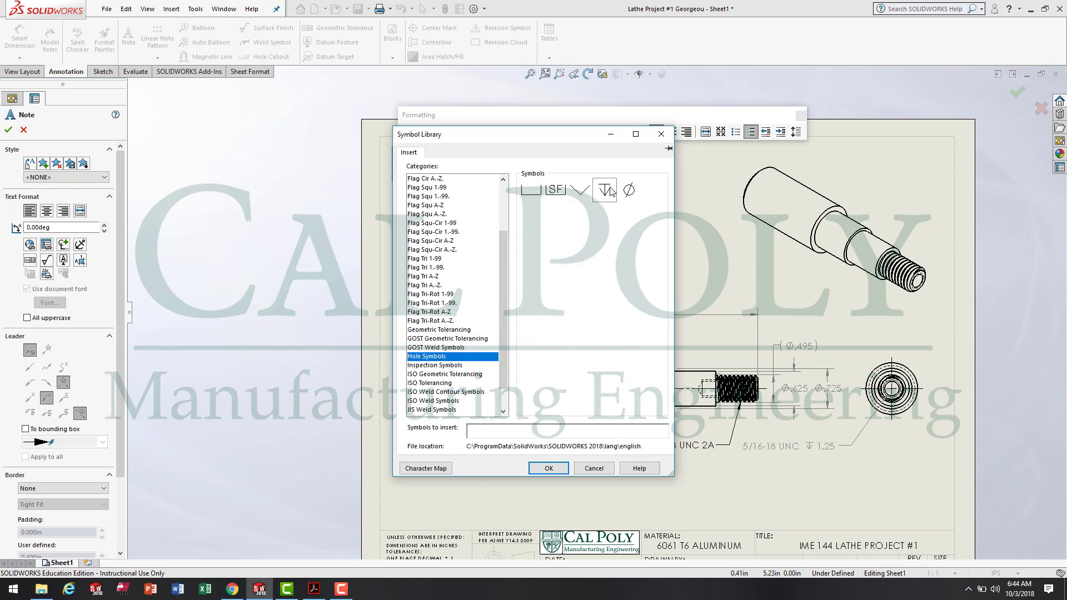
double_click(605, 190)
left_click(550, 469)
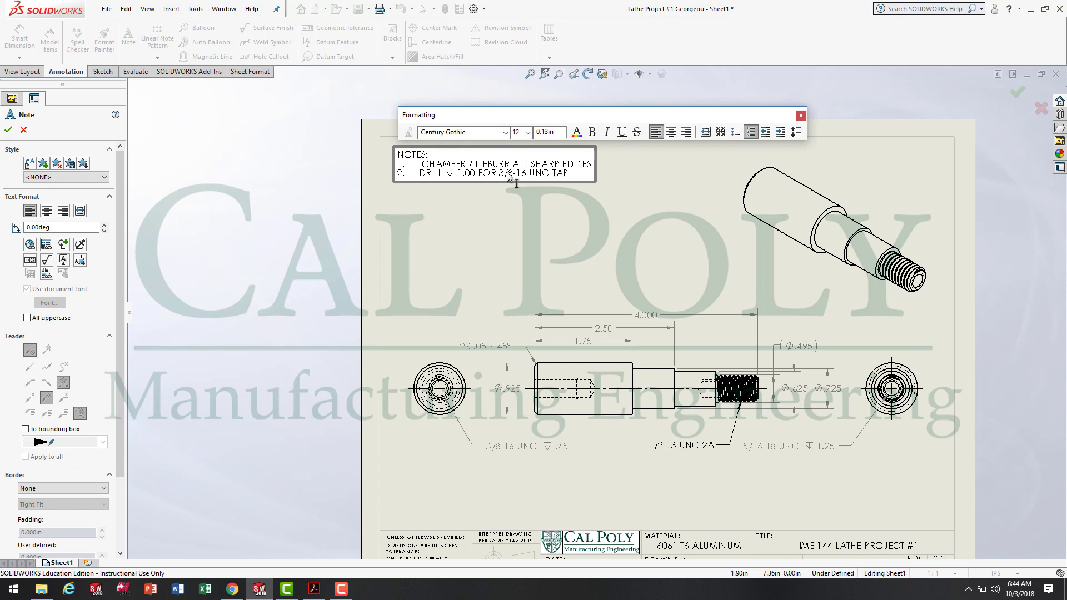
Step: Add the third note item, DRILL 1.00 FOR 5/16-18 UNC TAP, with the hole depth symbol before 1.00, and finish the note
key("Return")
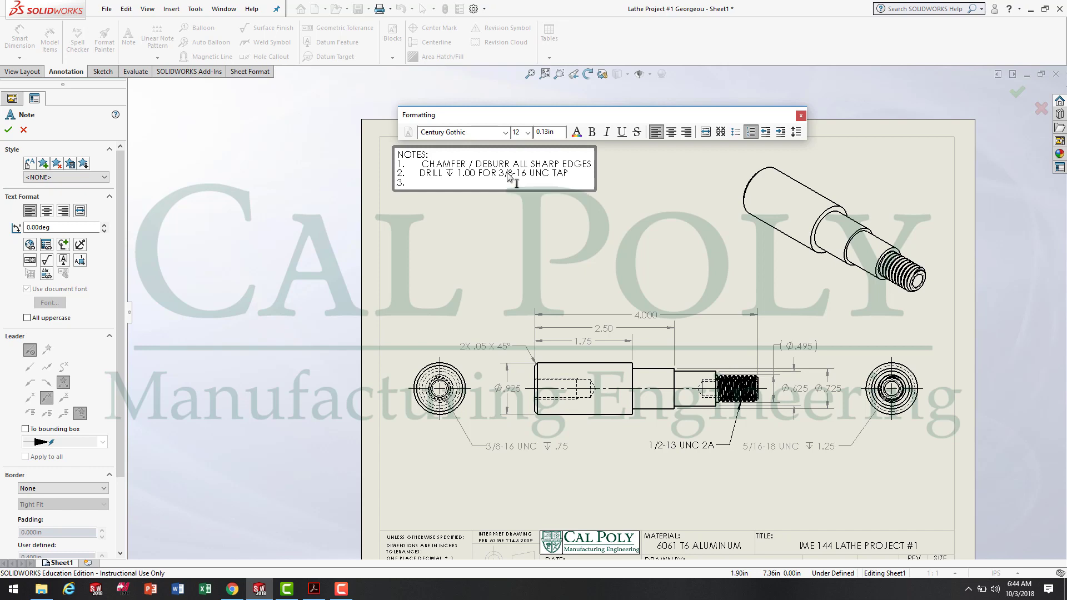
type("DRILL")
left_click(60, 253)
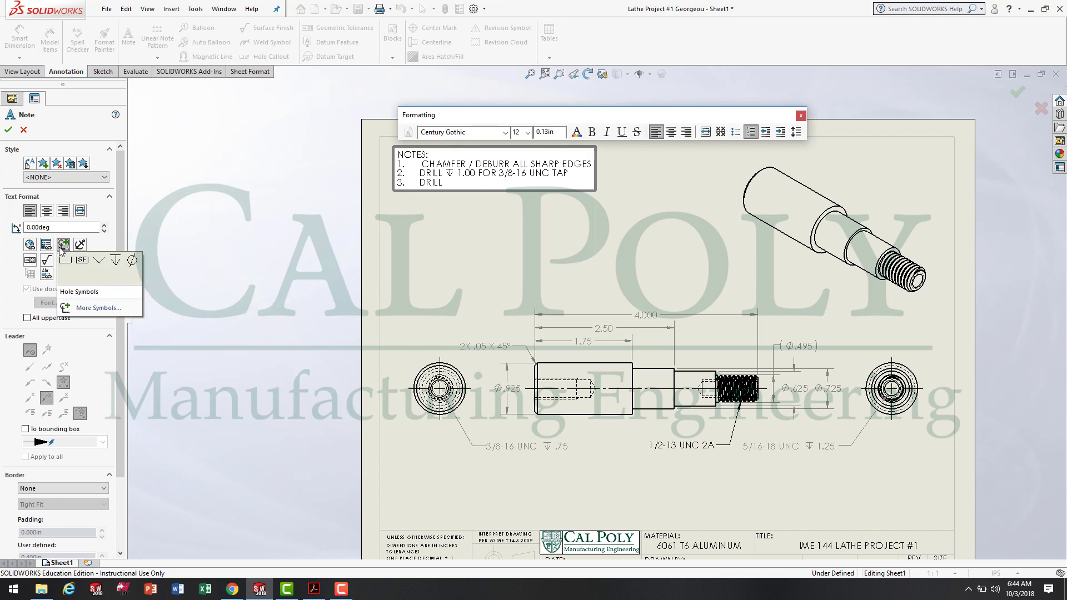
left_click(112, 259)
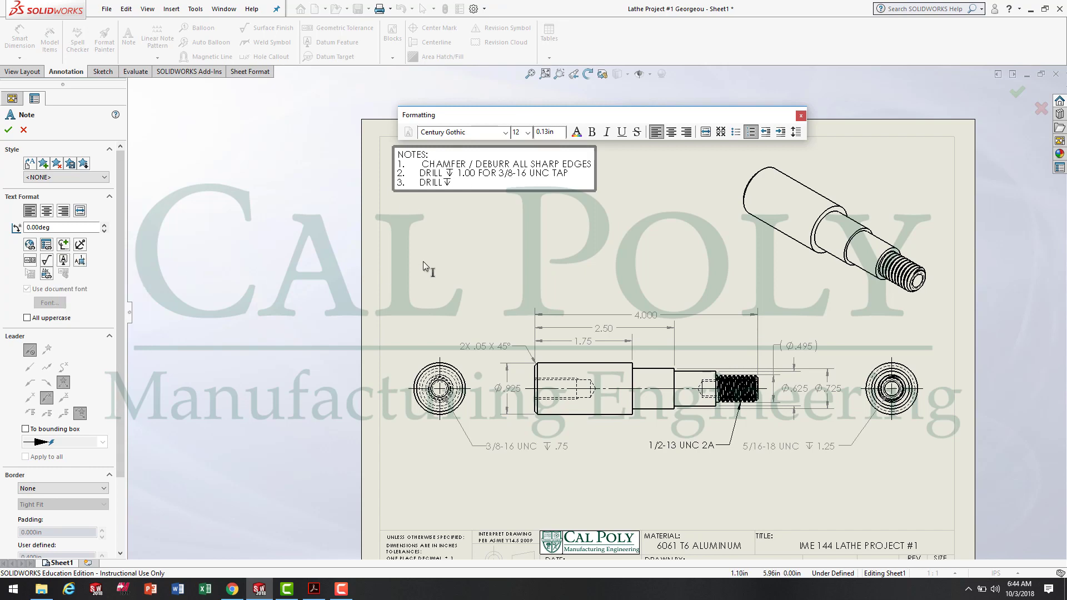
type("1.00")
left_click(446, 183)
left_click(534, 242)
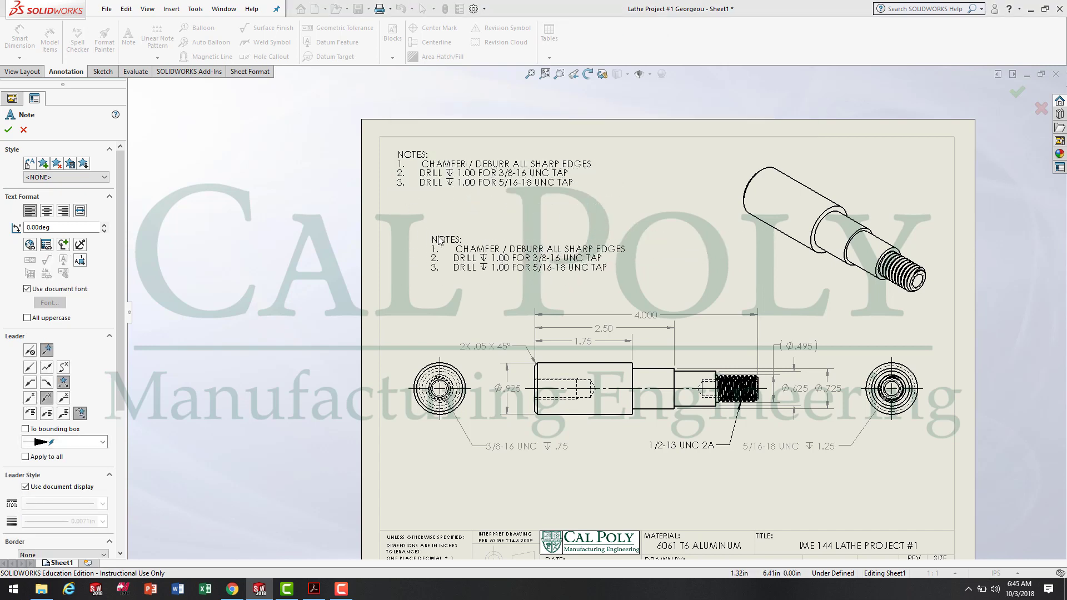
key("Escape")
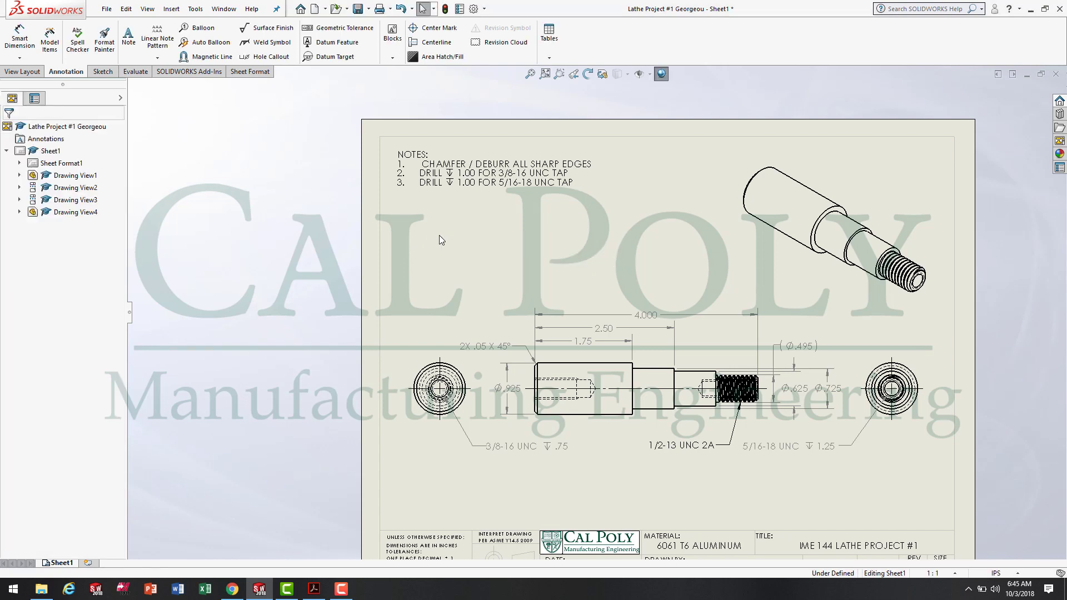
Step: Move the notes block closer to the sheet's upper-left corner and remove the extra space before CHAMFER to align the items
left_click_drag(470, 172, 461, 168)
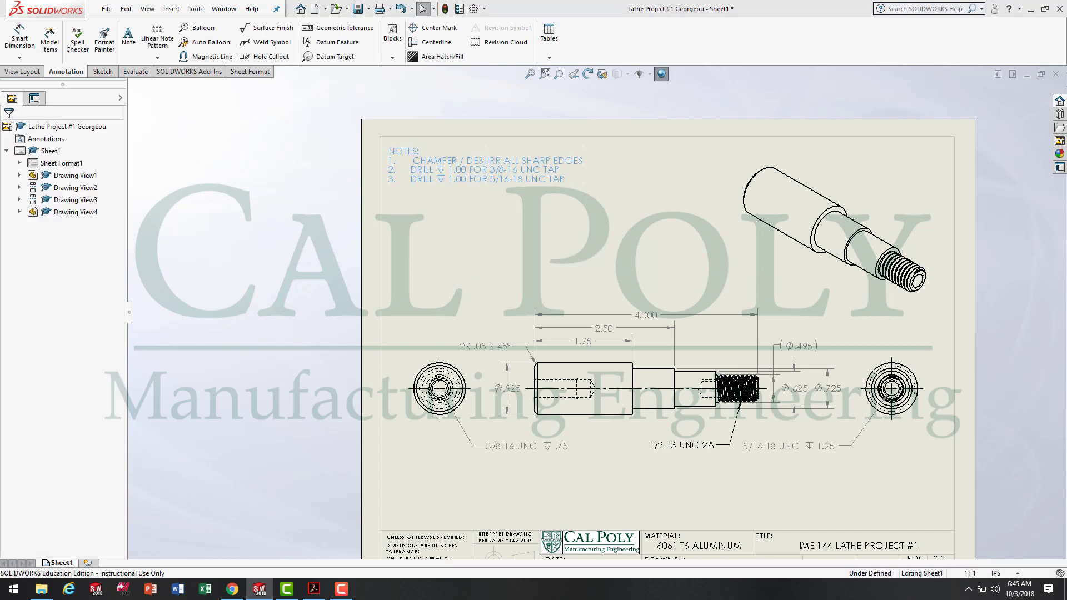
double_click(431, 178)
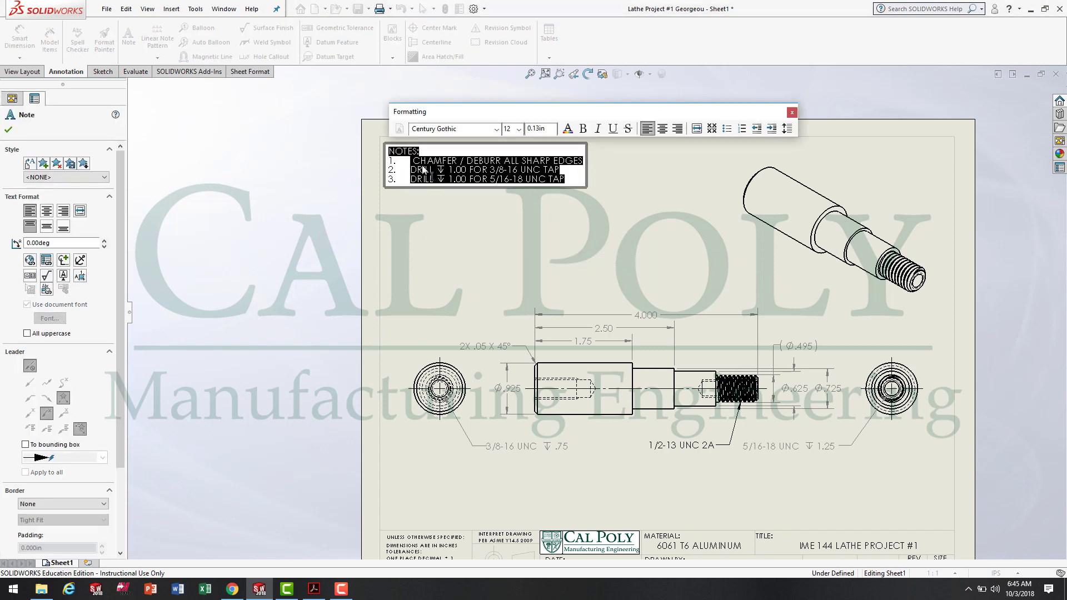
left_click(422, 170)
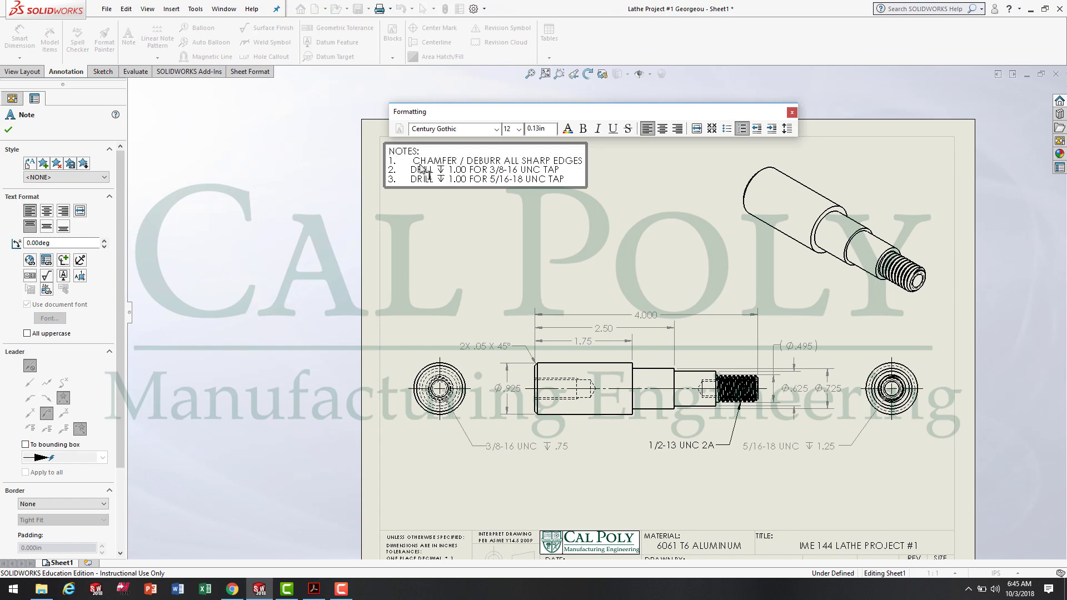
key("BackSpace")
key("BackSpace")
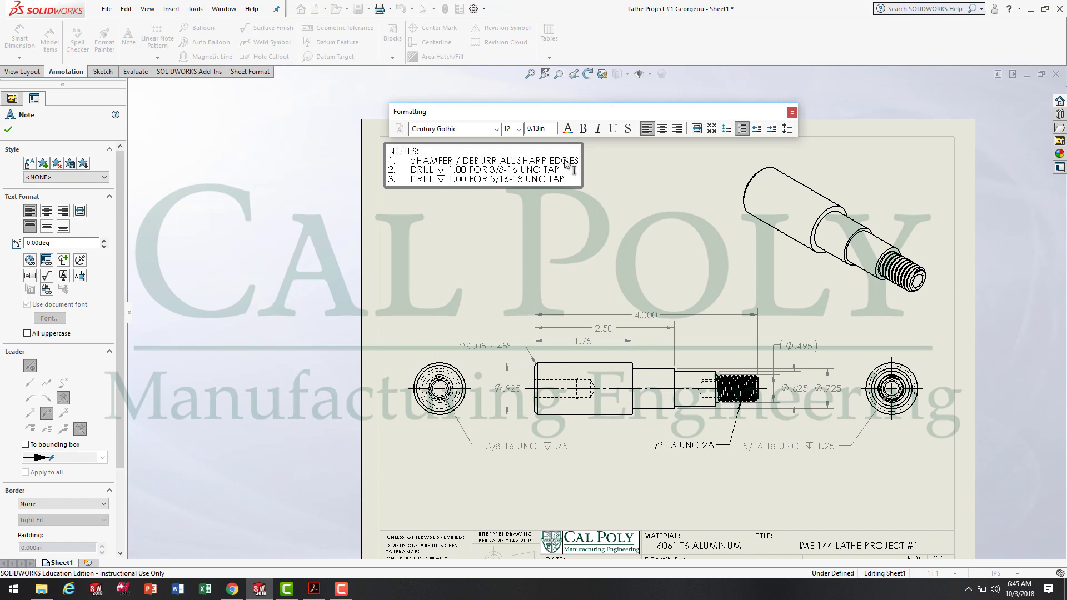
type("C")
left_click(489, 238)
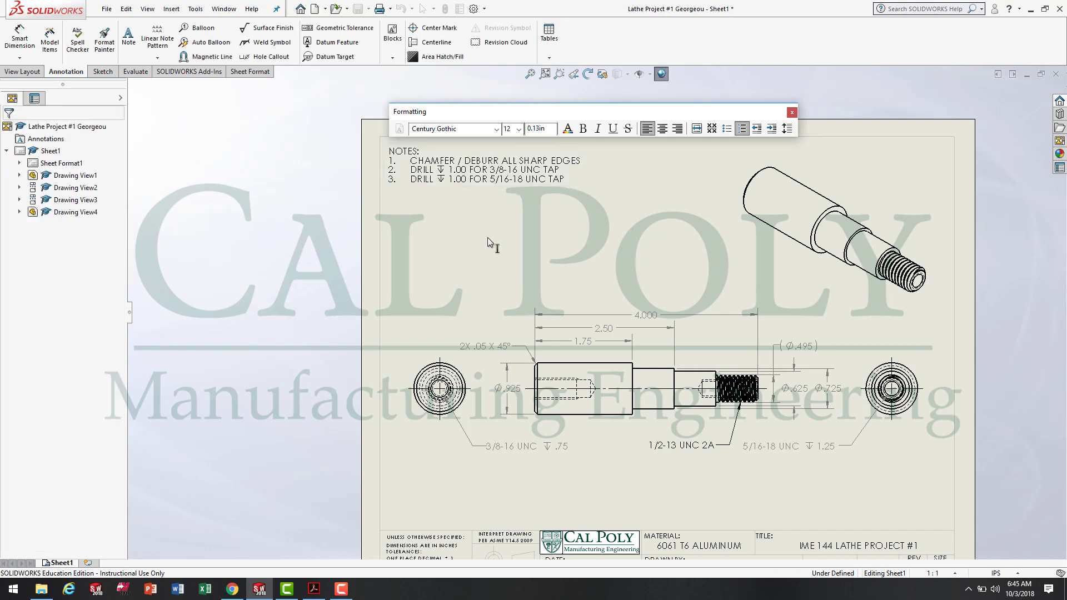
Step: Consult the reference PDF and start a geometric tolerance with the circularity symbol and a Tolerance 1 value of .003
scroll(656, 358, "up", 2)
scroll(655, 358, "down", 2)
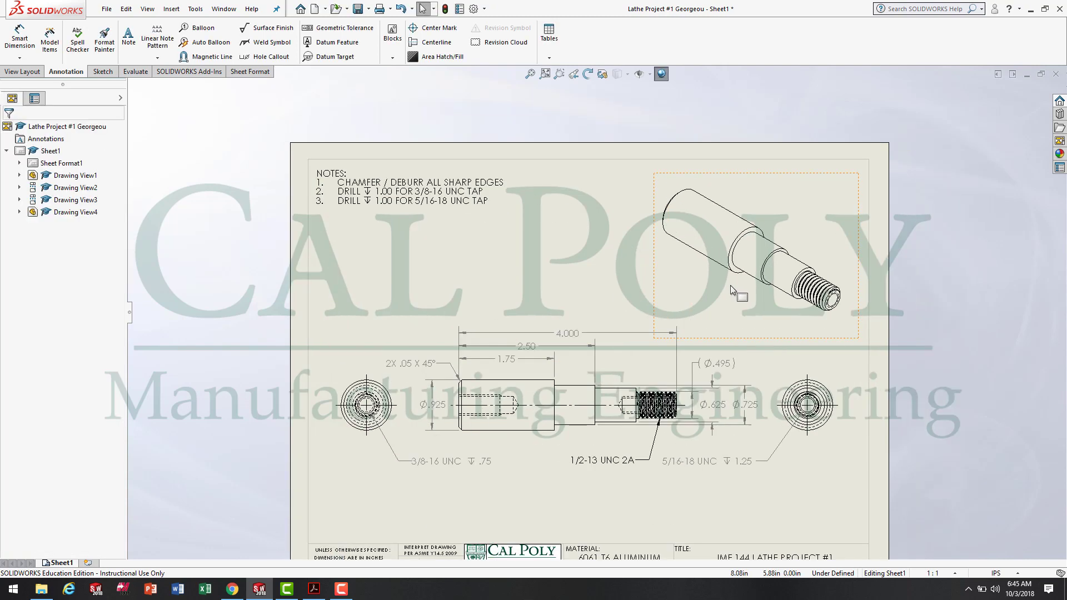
scroll(715, 328, "up", 3)
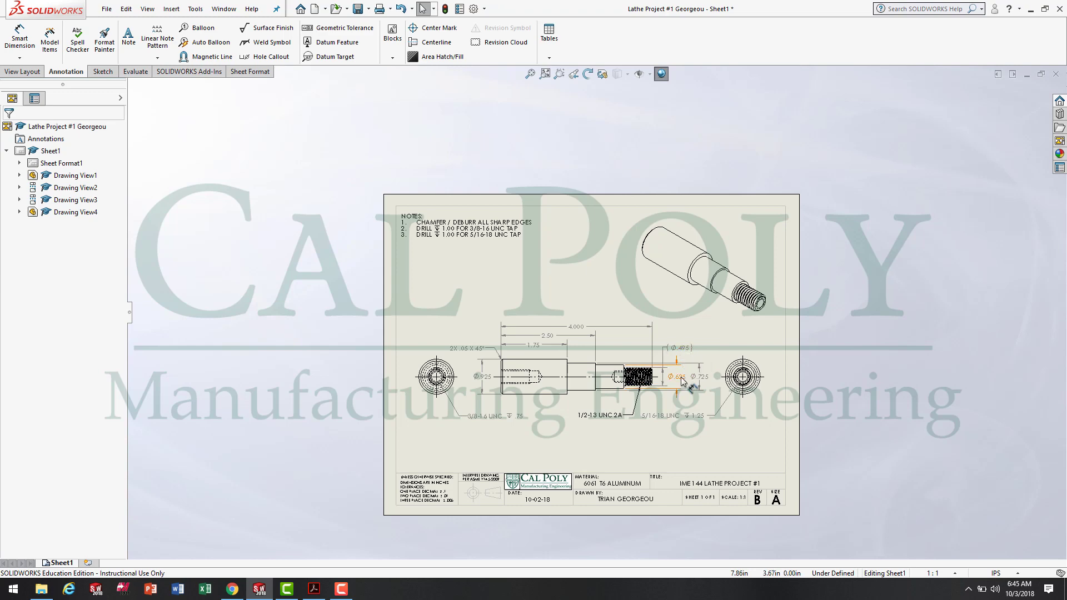
left_click(321, 596)
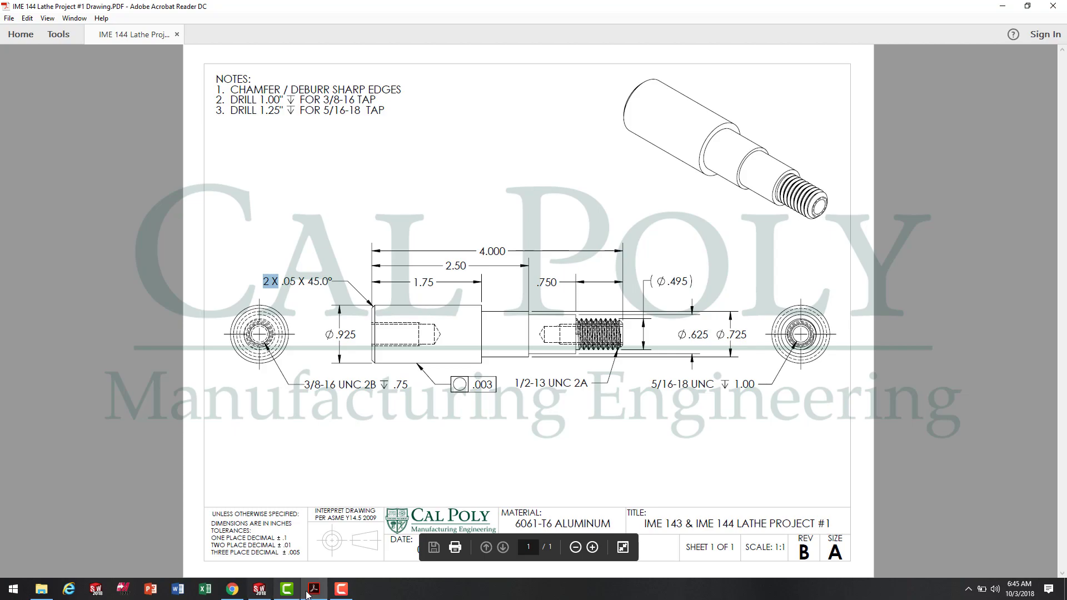
left_click(258, 594)
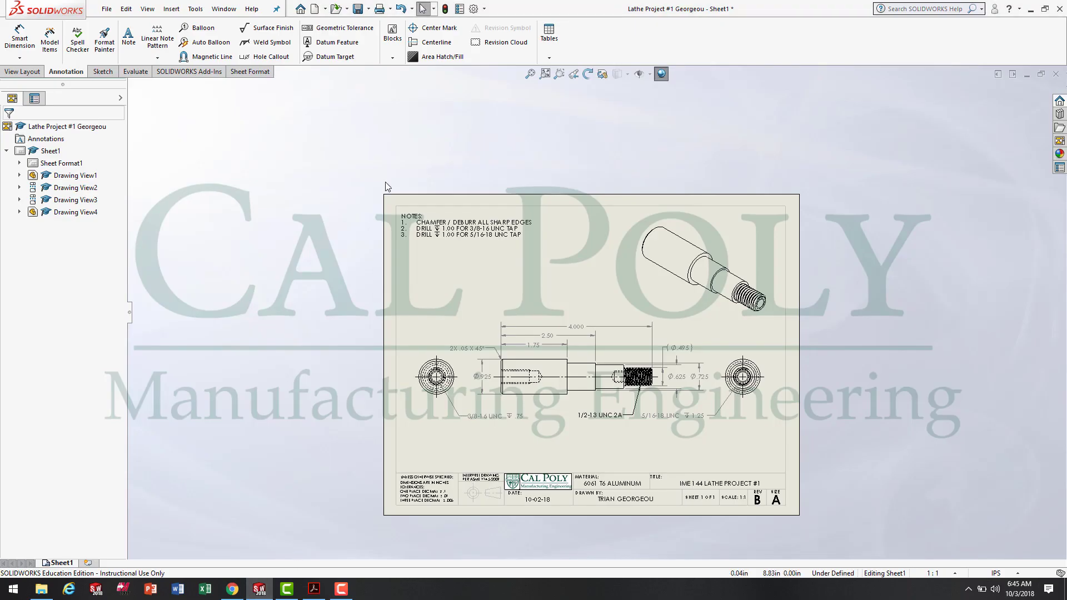
left_click(340, 29)
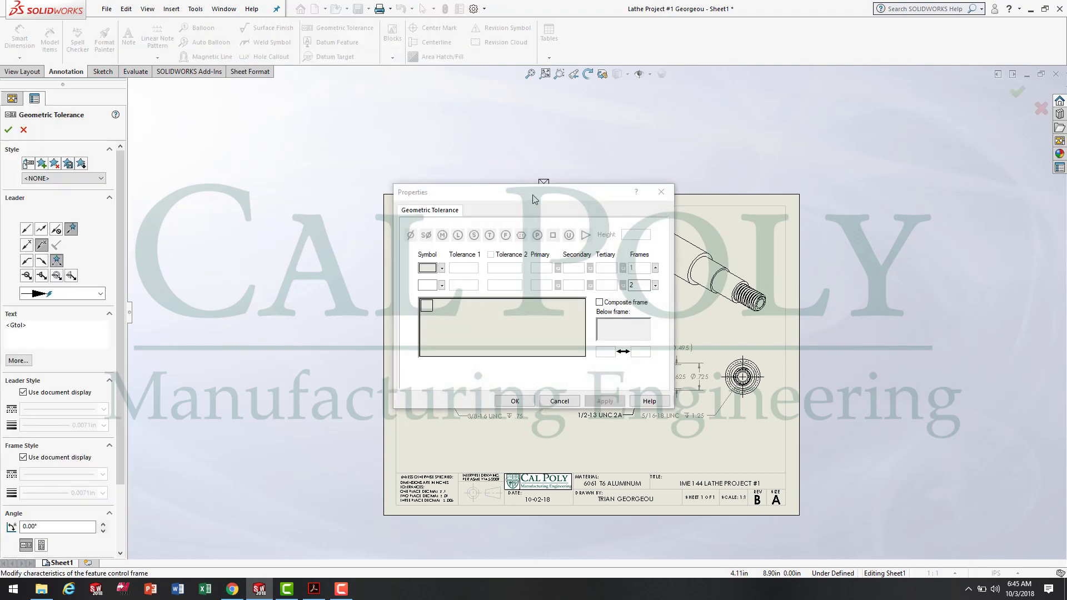
left_click_drag(532, 199, 483, 124)
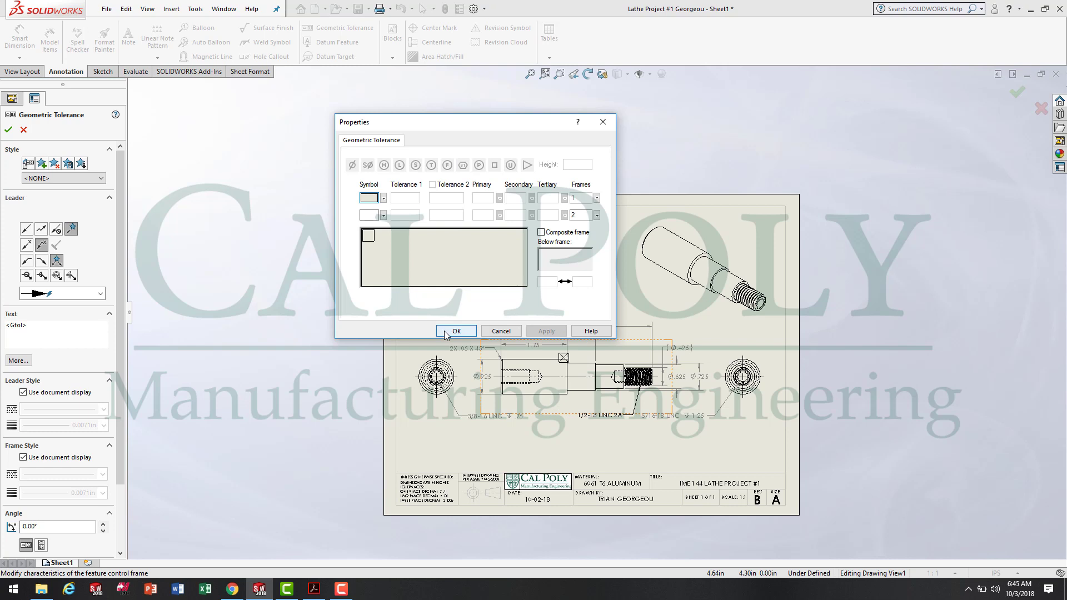
left_click(384, 198)
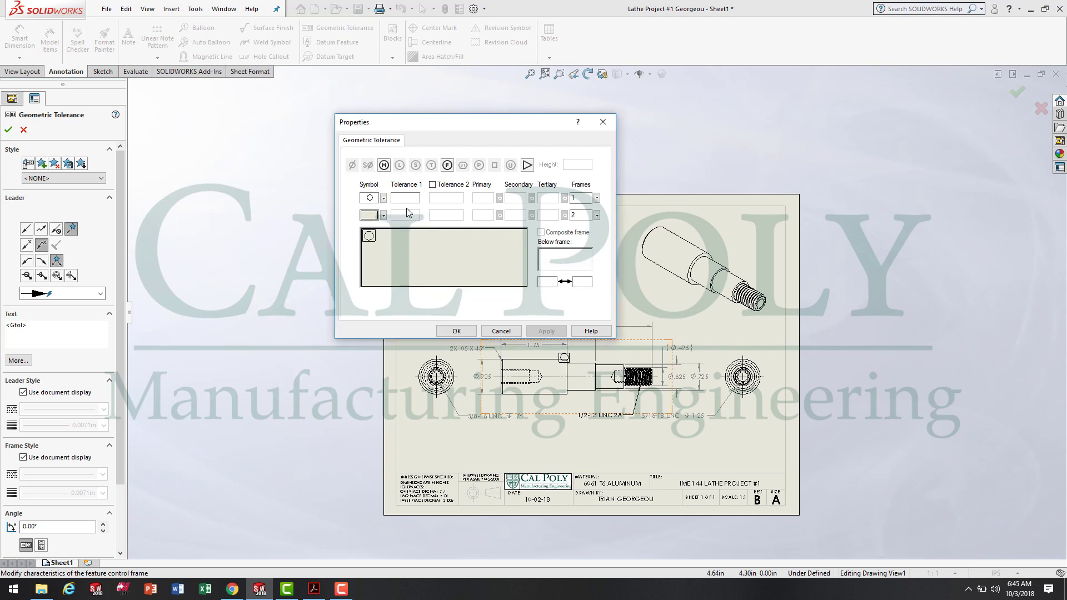
left_click(405, 199)
type(".003")
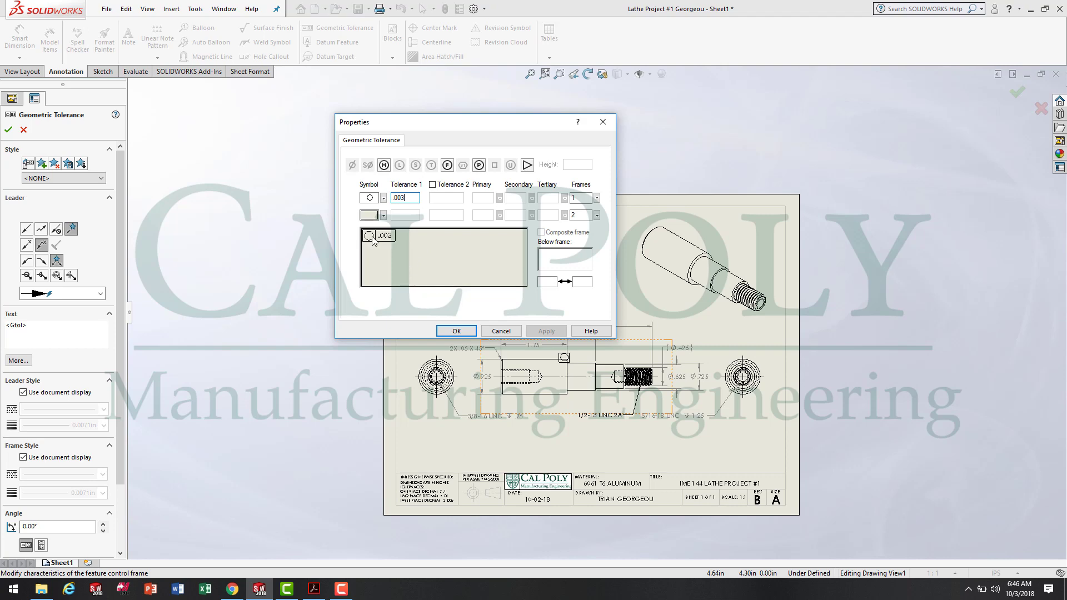
Step: Attach the circularity tolerance's leader to the lower edge of the .925 diameter section, matching the reference PDF, and place the frame above the shaft
left_click(314, 590)
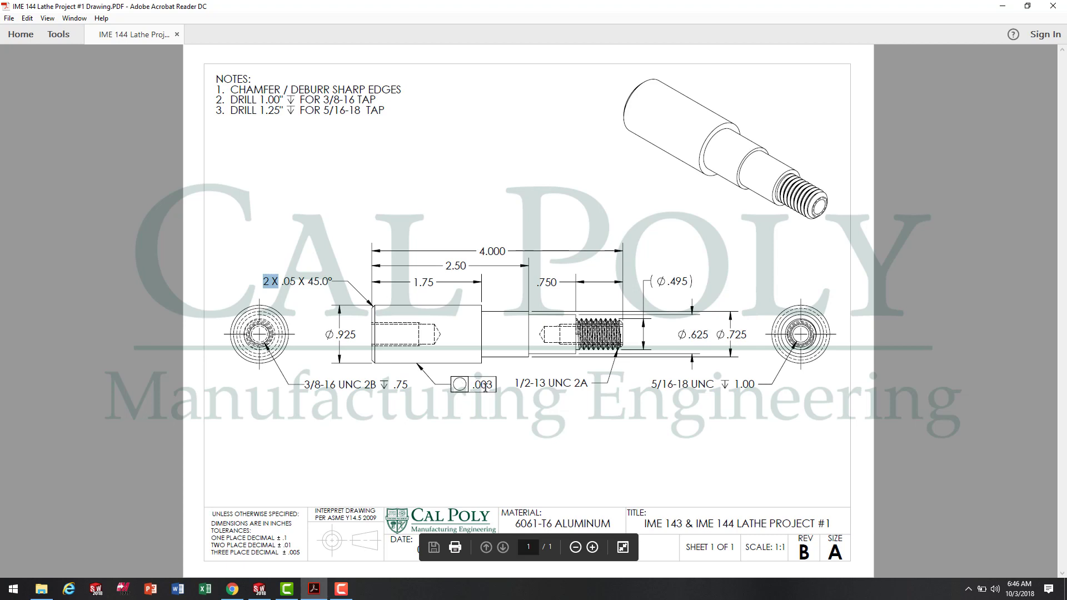
left_click(259, 589)
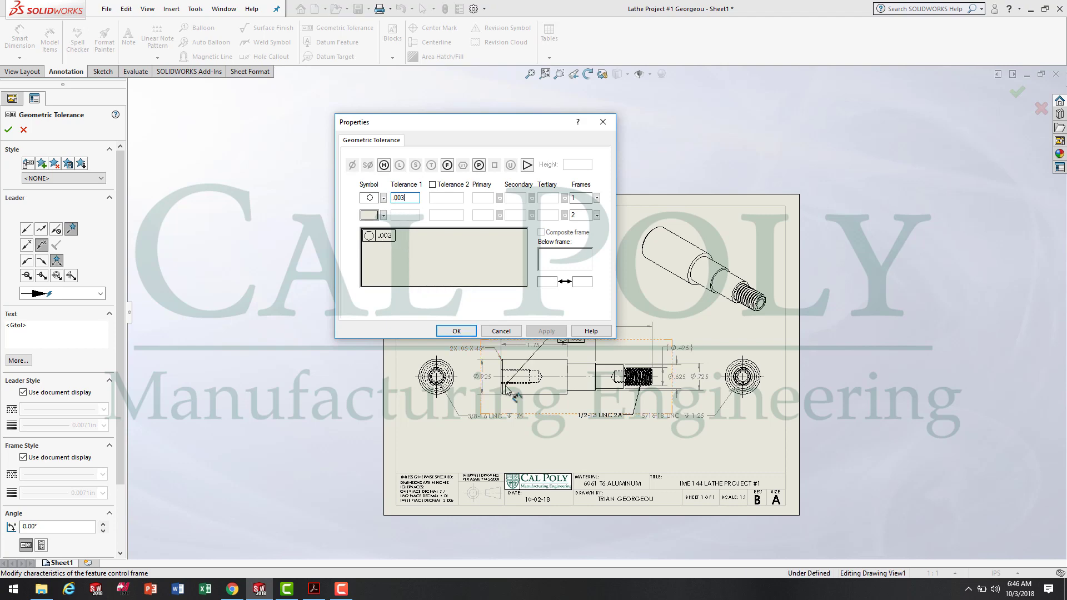
scroll(550, 412, "down", 3)
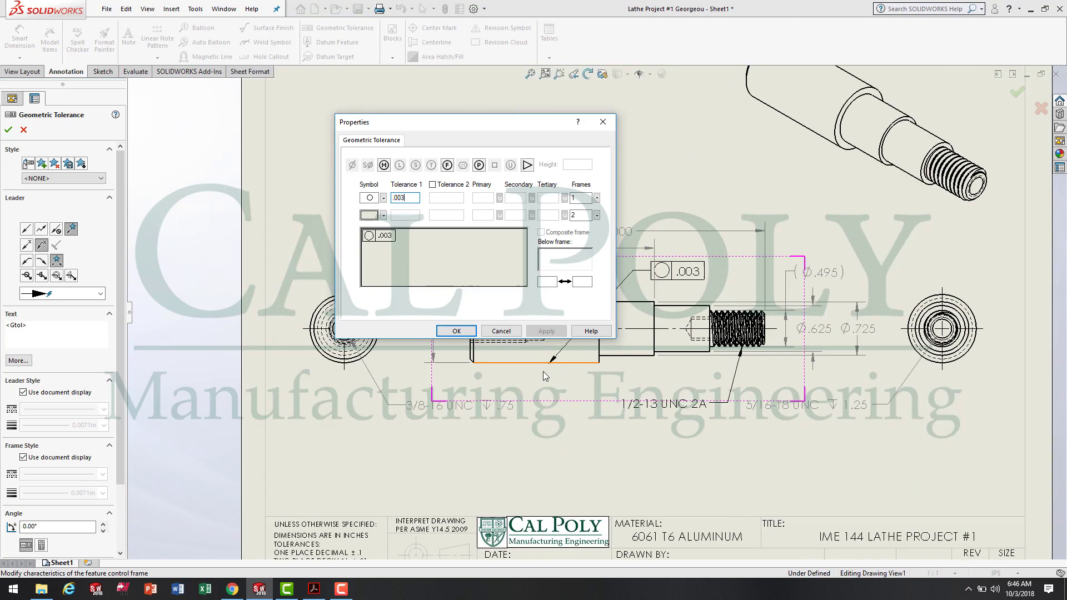
scroll(556, 400, "up", 3)
scroll(695, 262, "down", 4)
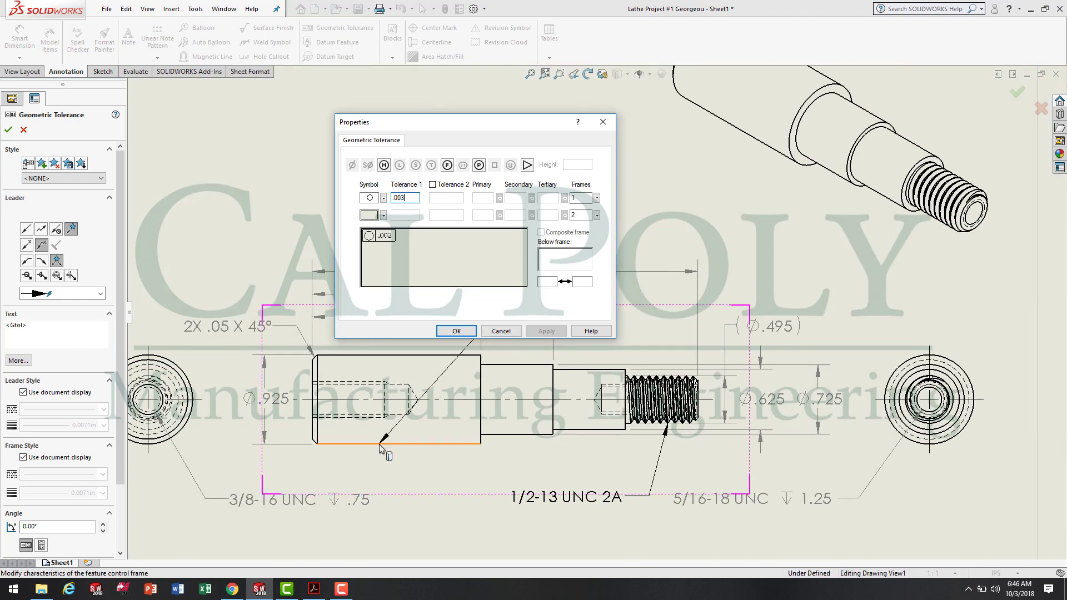
left_click(384, 442)
scroll(604, 309, "up", 3)
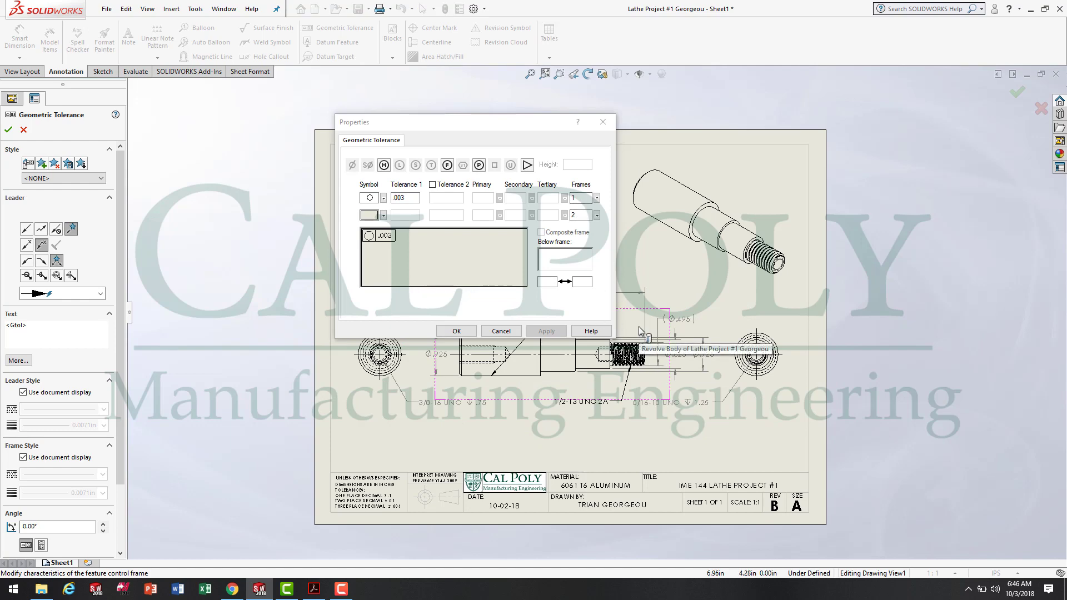
left_click(469, 333)
left_click(469, 333)
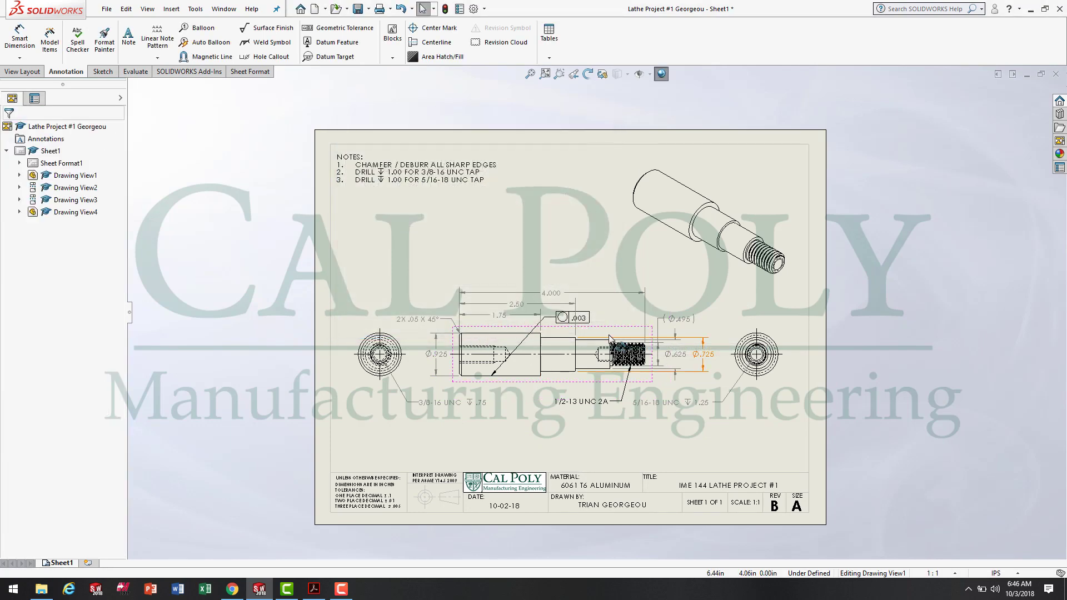
Step: Move the circularity tolerance frame below the shaft, between the 3/8-16 UNC and 1/2-13 UNC 2A callouts
scroll(589, 350, "down", 3)
left_click_drag(585, 320, 508, 468)
mouse_move(391, 471)
left_mouse_down()
mouse_move(389, 451)
mouse_move(389, 469)
left_mouse_up()
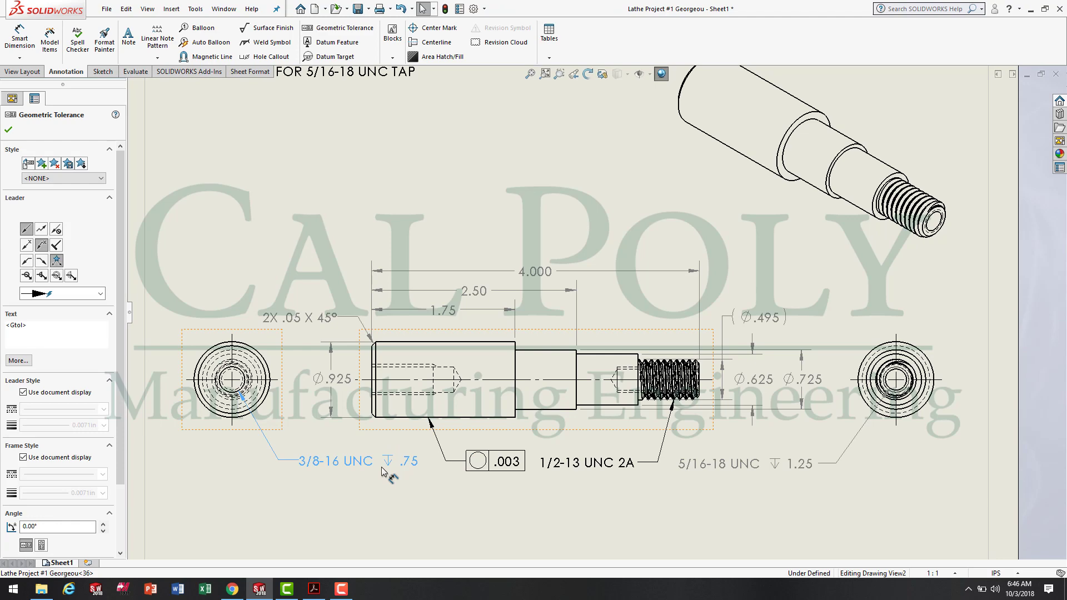
left_click(503, 461)
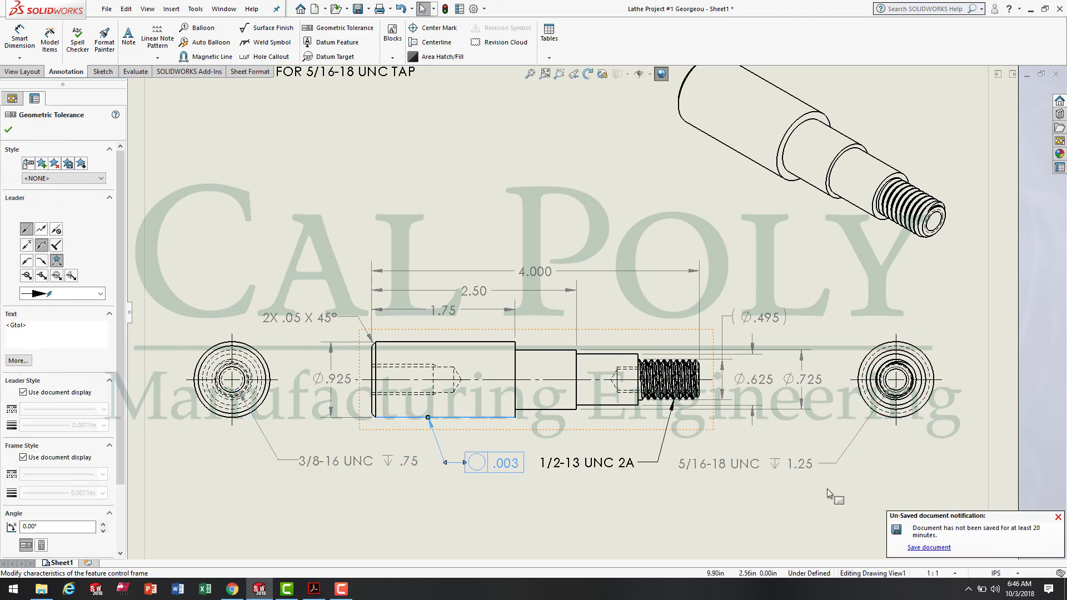
left_click(748, 495)
key("f")
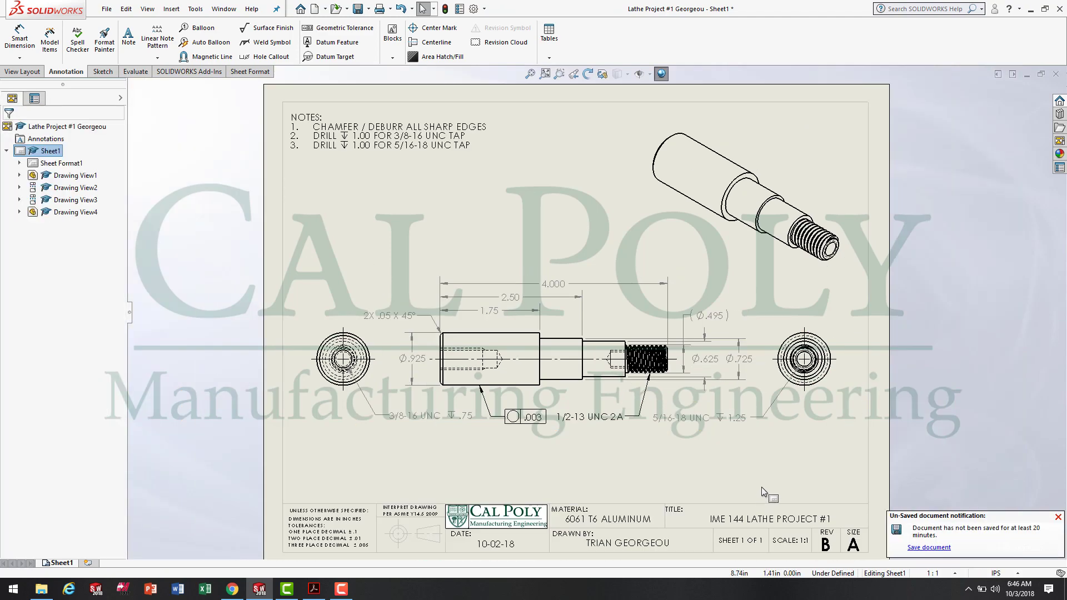
scroll(762, 483, "up", 2)
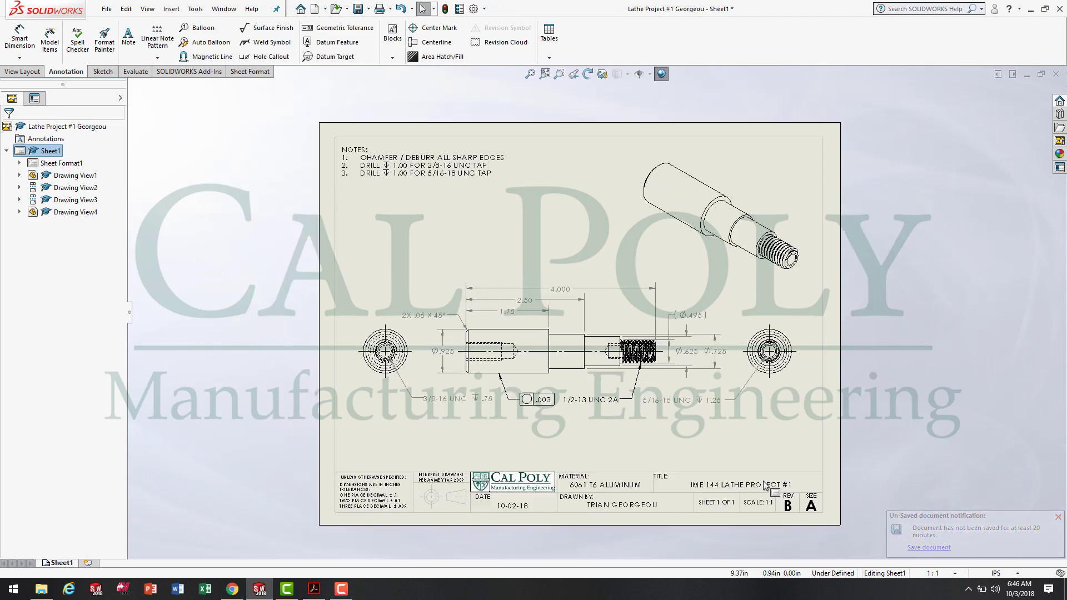
scroll(780, 433, "down", 2)
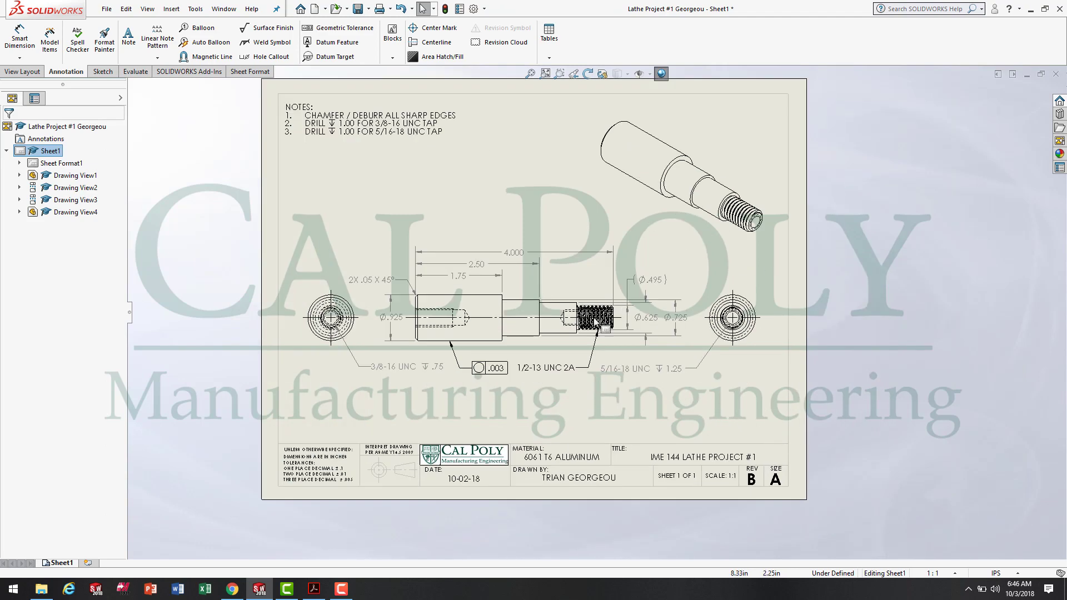
Step: Save the drawing in the Camtasia folder as a SLDDRW file, and save it there as an Adobe PDF under the same name
left_click(360, 9)
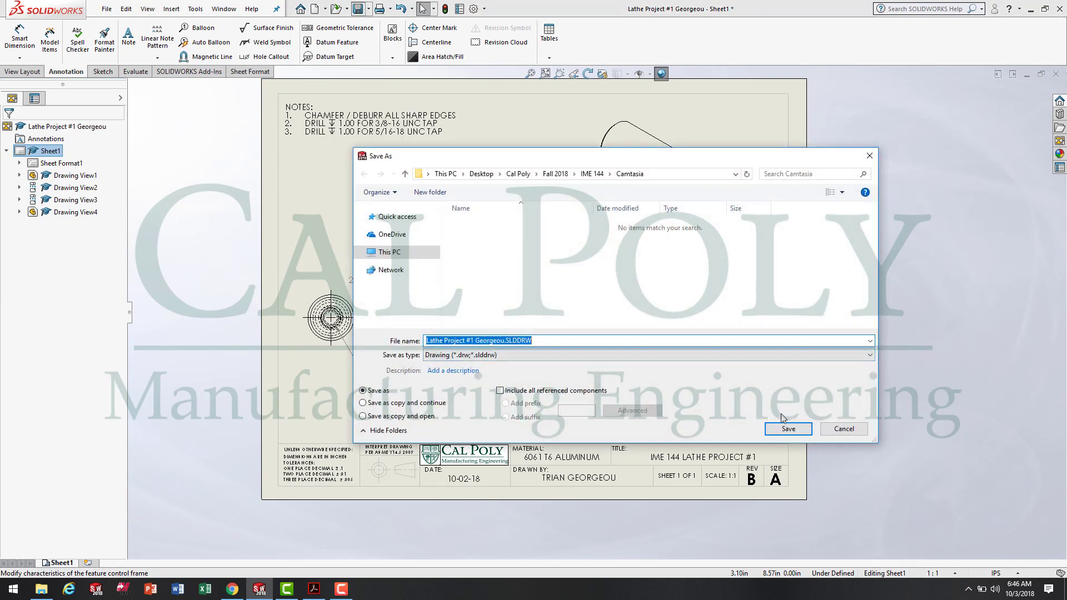
left_click(802, 431)
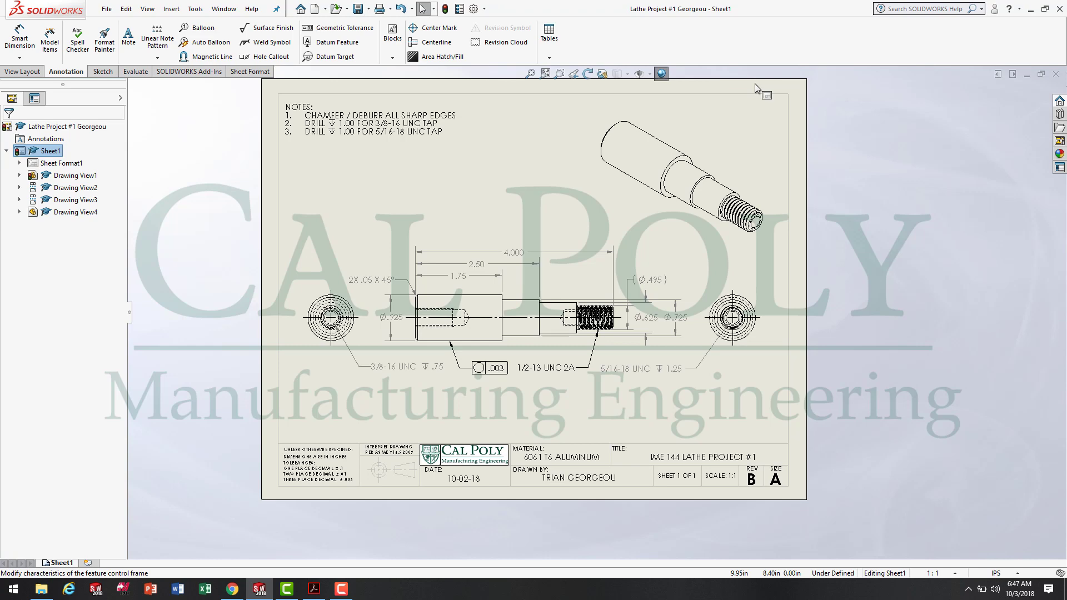
left_click(106, 9)
left_click(129, 98)
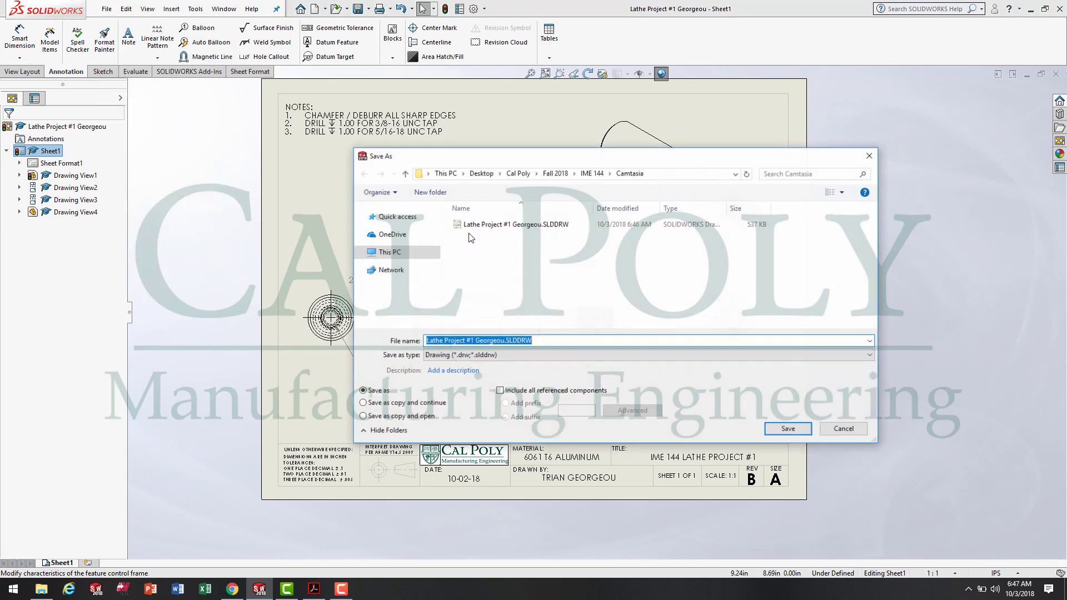
left_click(575, 359)
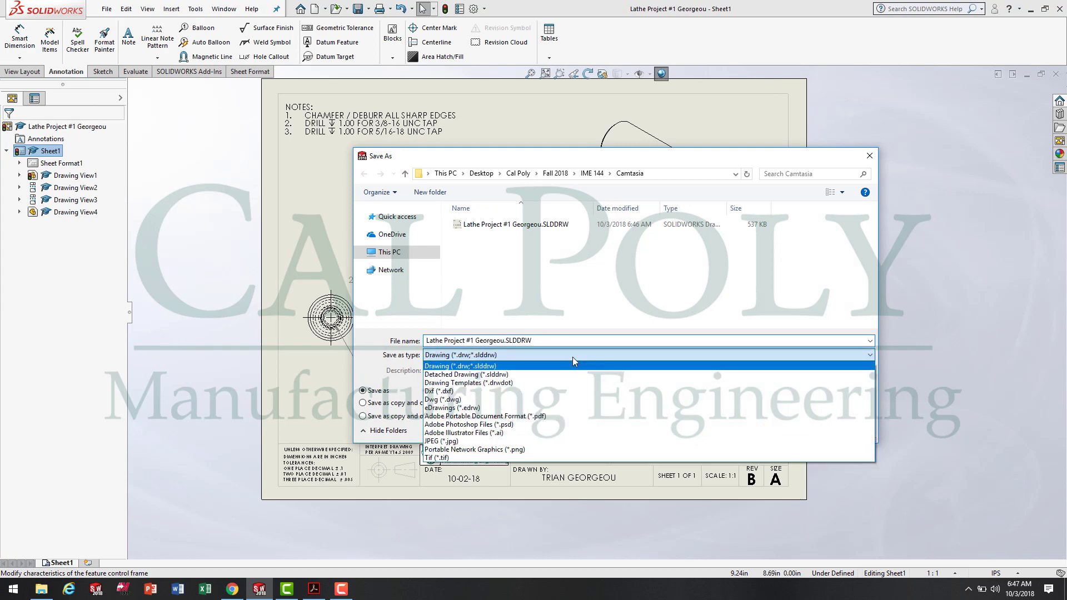
left_click(524, 418)
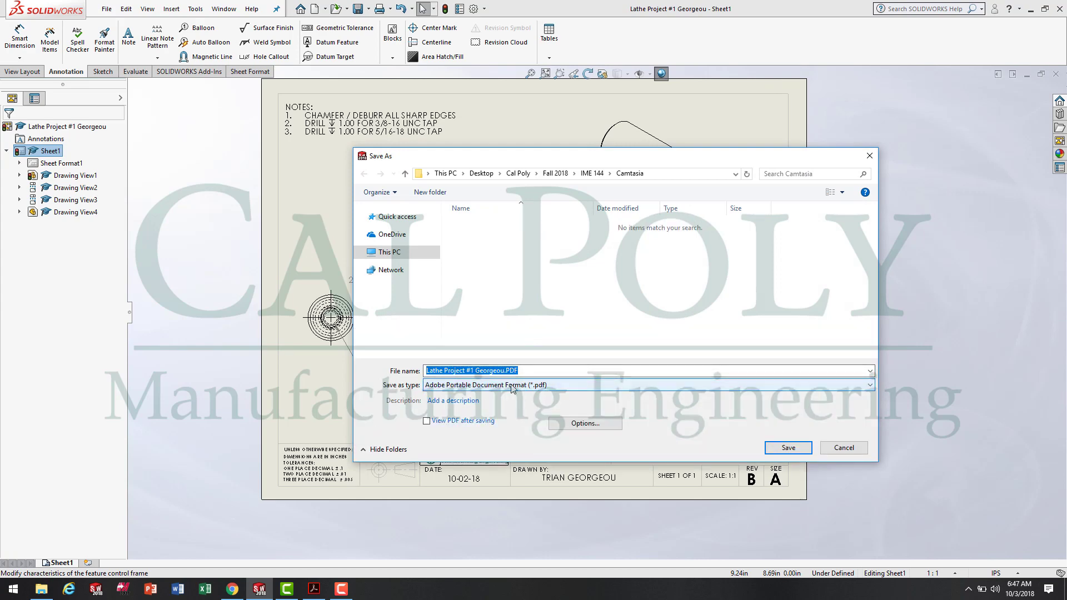
left_click(789, 447)
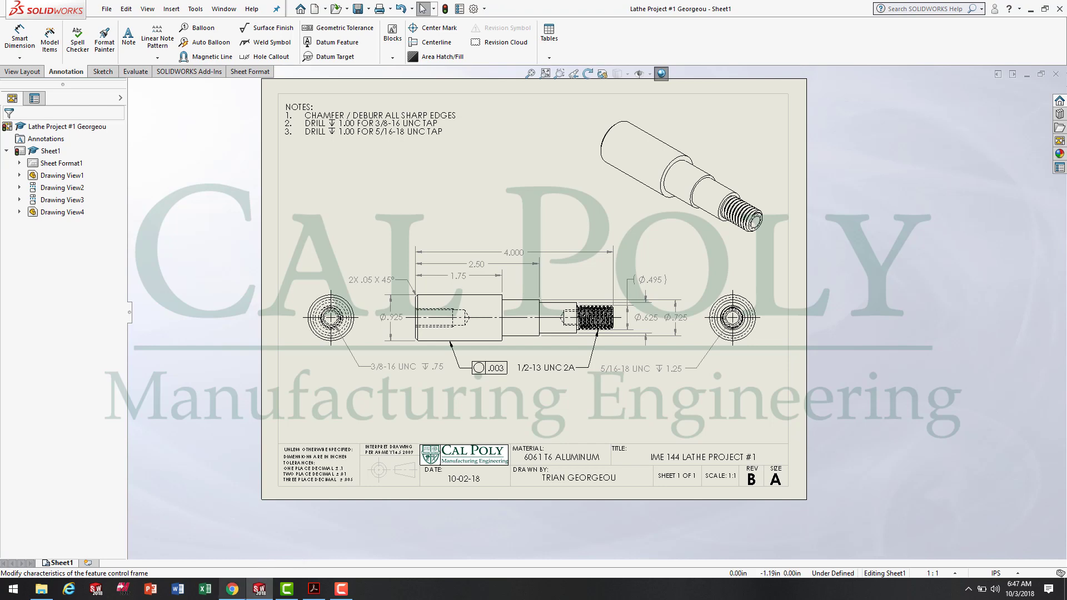
Step: Switch to File Explorer and open the Camtasia folder under Desktop, Cal Poly, Fall 2018, IME 144
left_click(45, 592)
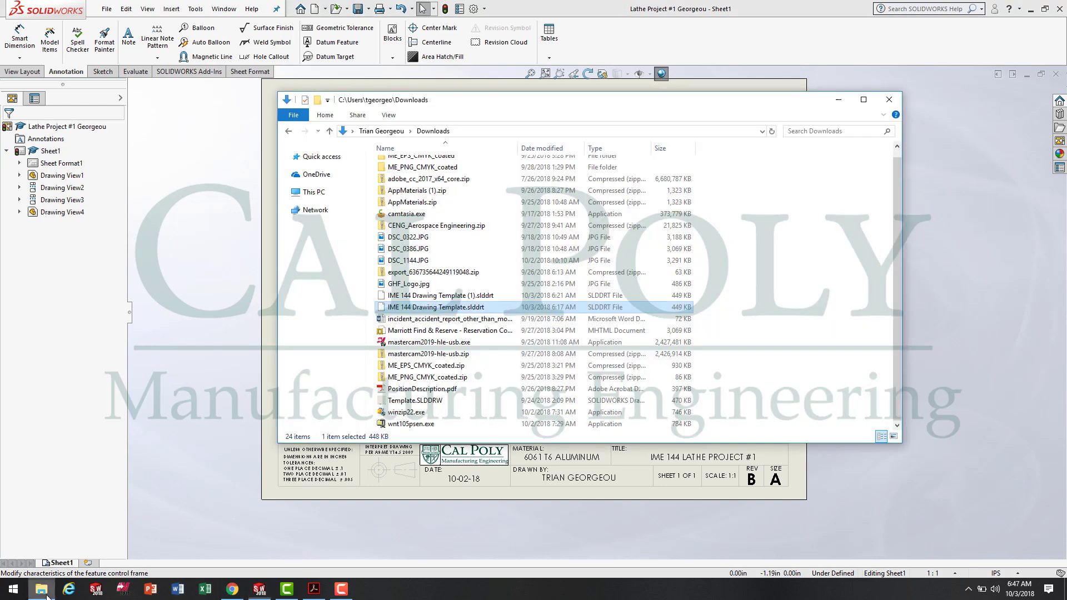
left_click(382, 134)
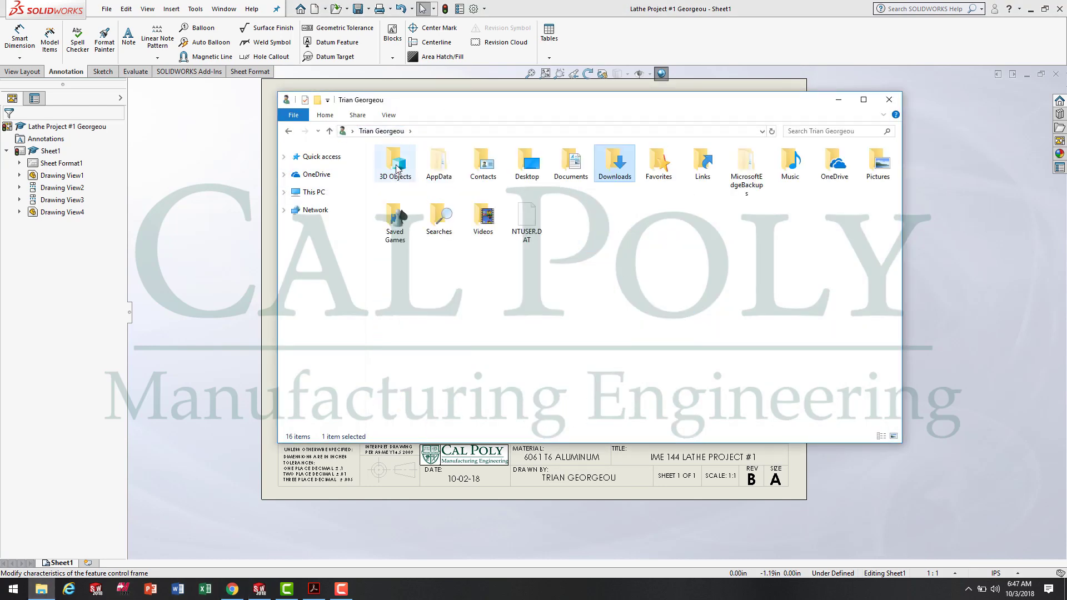
left_click(314, 192)
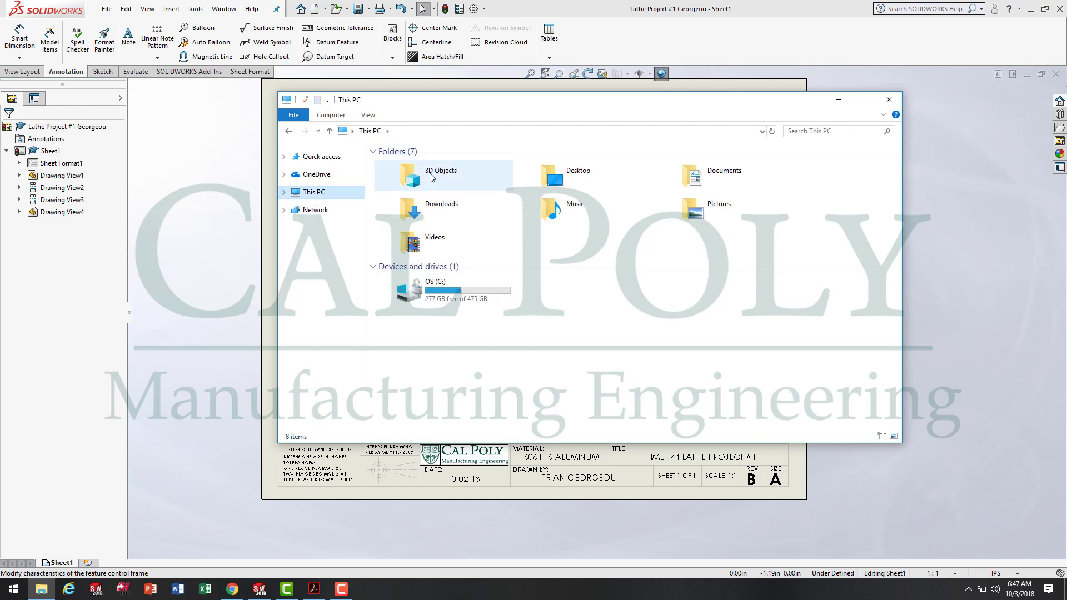
left_click(578, 171)
double_click(578, 171)
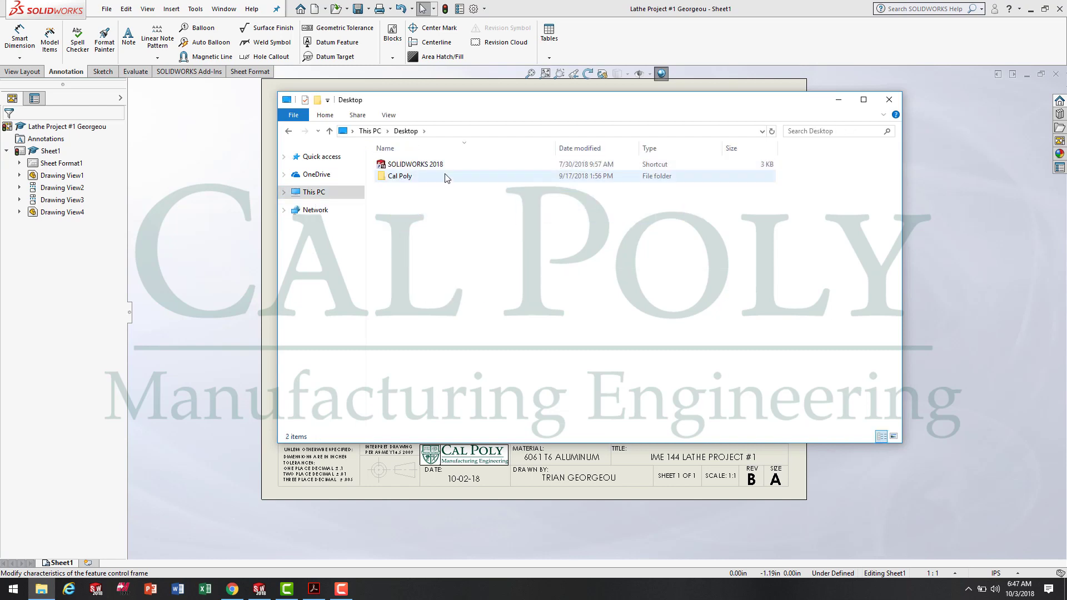
double_click(409, 177)
left_click(411, 202)
double_click(413, 201)
left_click(411, 187)
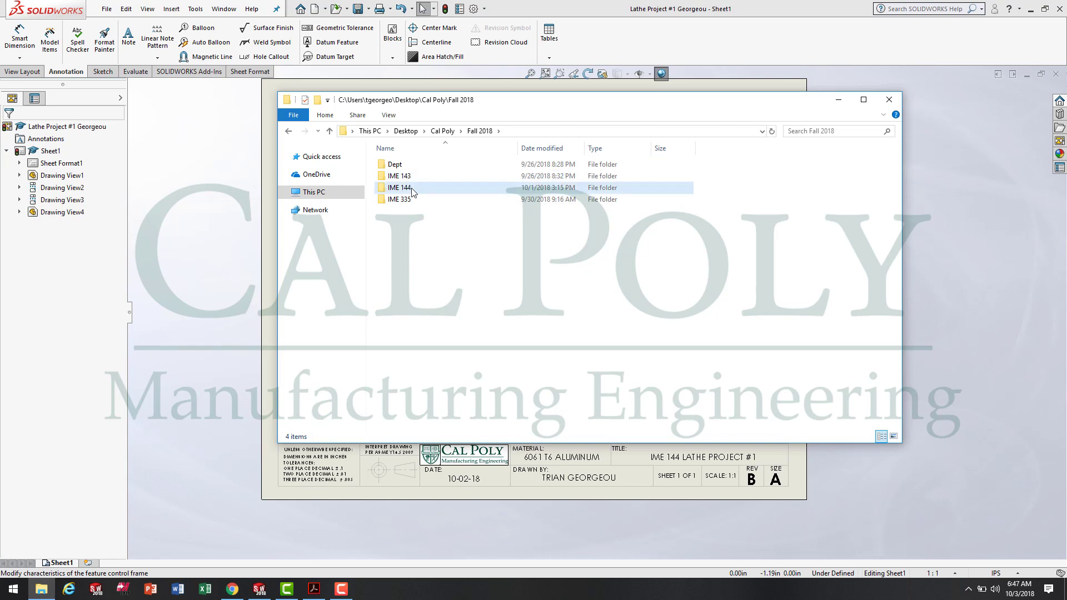
double_click(411, 188)
left_click(414, 166)
double_click(415, 167)
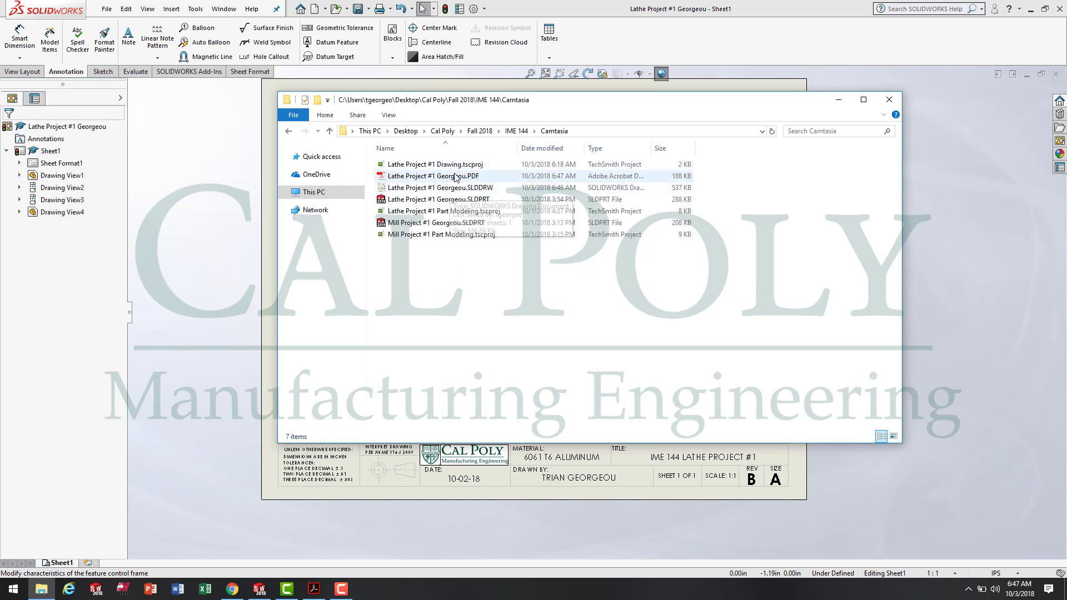
Step: Open the exported lathe project PDF, compare it with the IME 144 reference drawing, and close the reference PDF
double_click(458, 177)
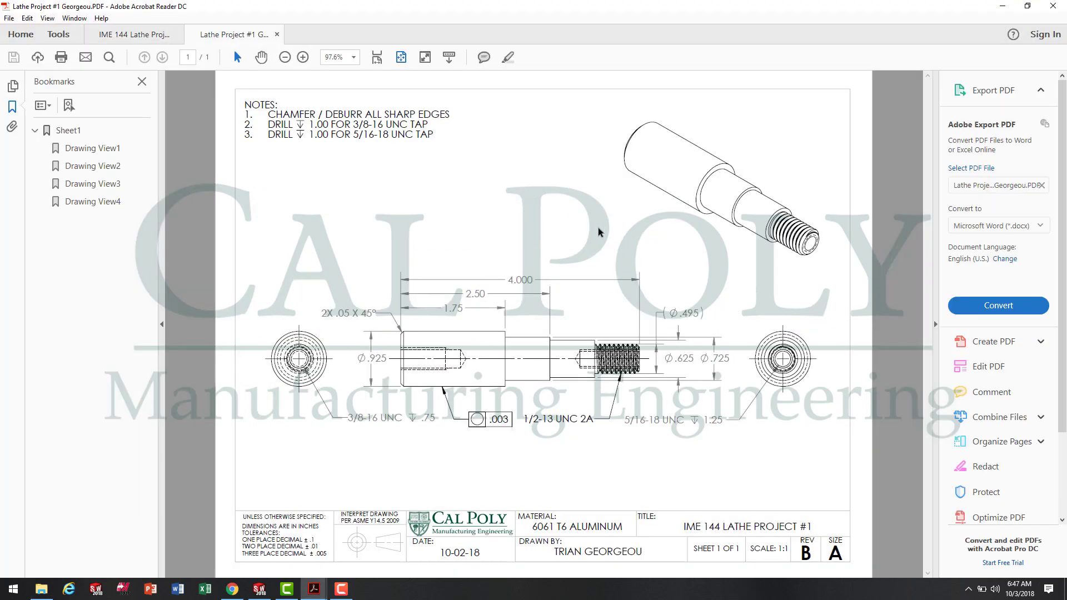
mouse_move(314, 590)
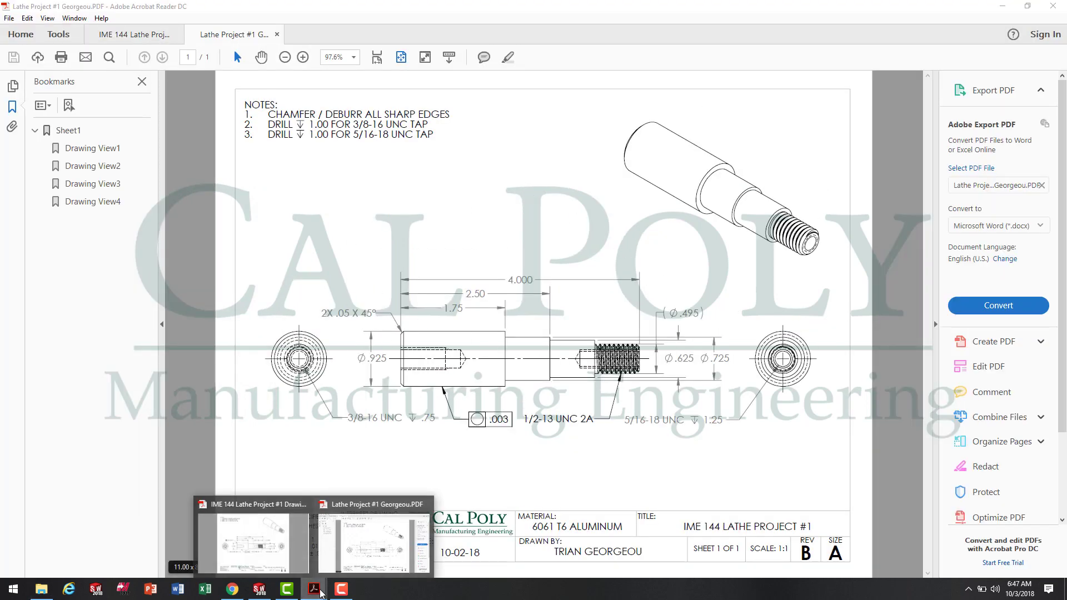
left_click(253, 542)
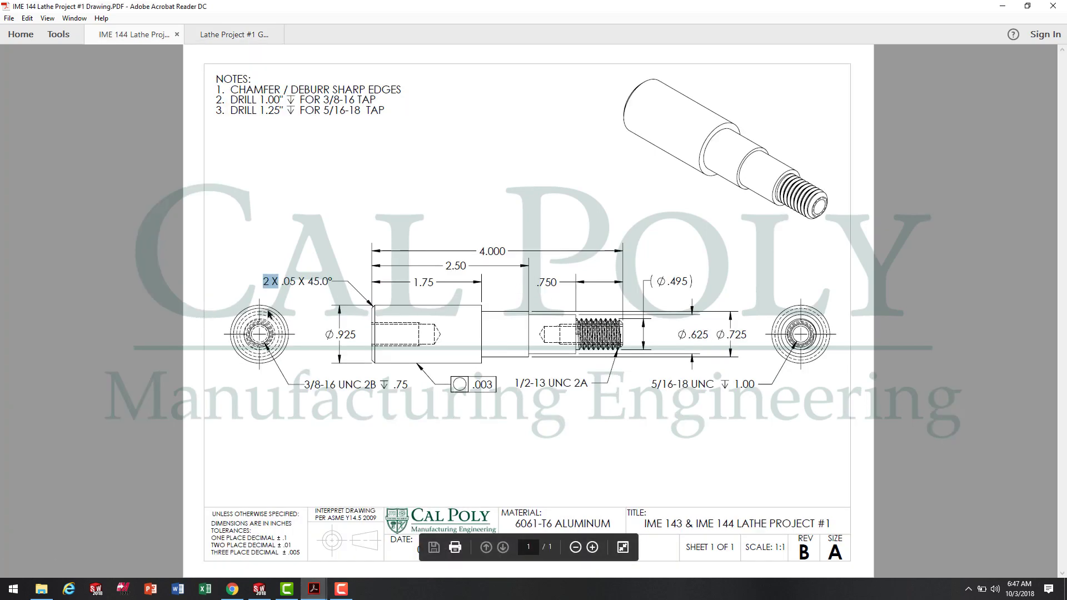
left_click(1053, 5)
left_click(535, 319)
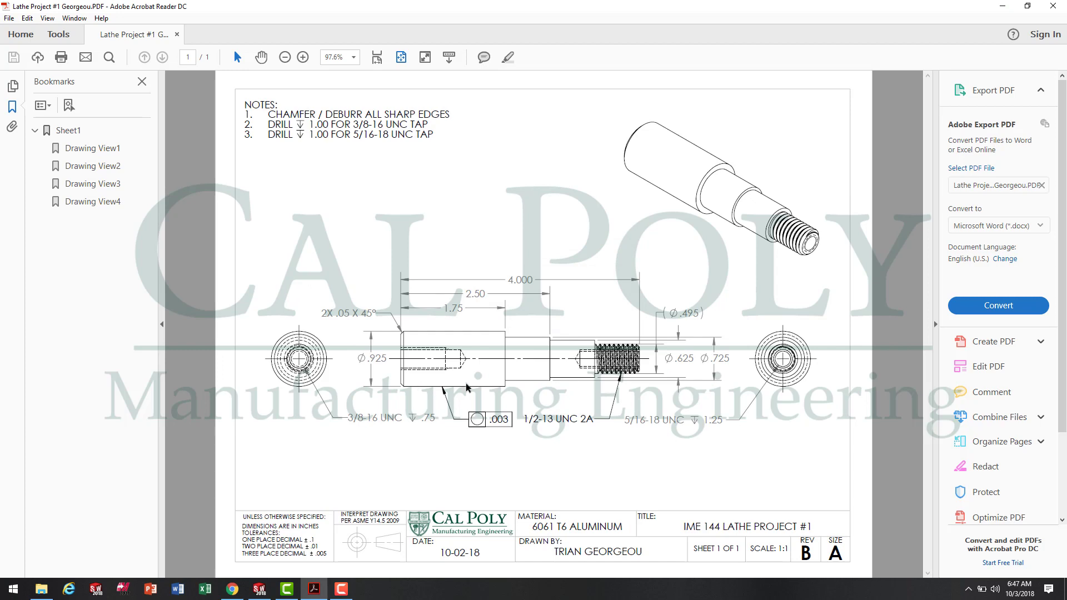